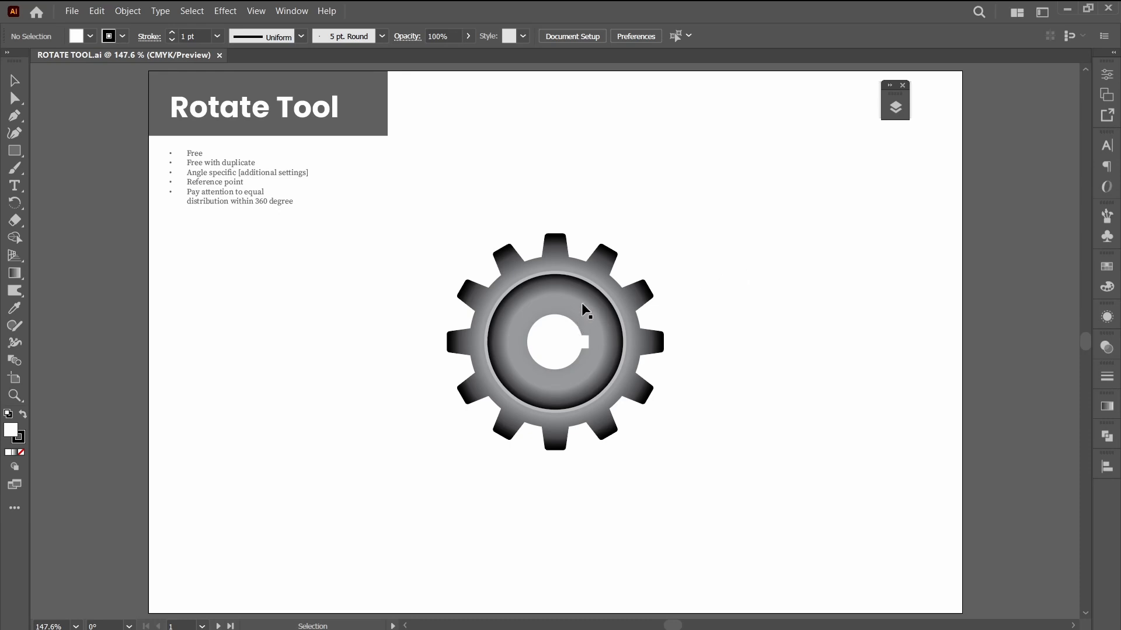
Try rotating the gear freely by its bounding box, and undo the rotation
left_click(585, 309)
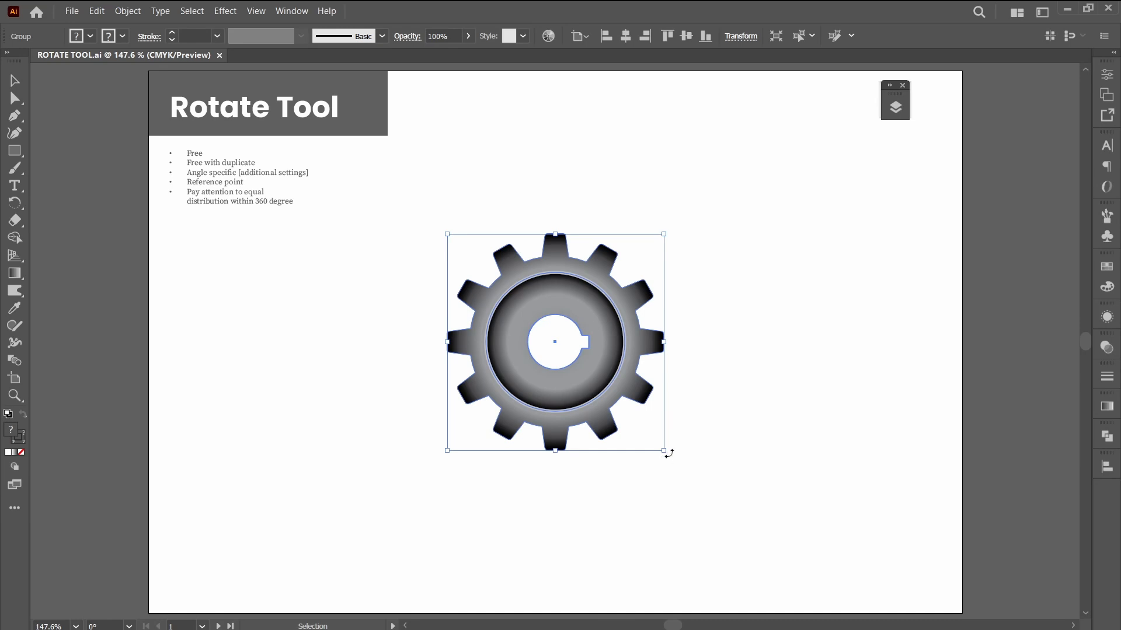
left_click_drag(554, 456, 670, 457)
left_click_drag(696, 400, 700, 242)
left_click(779, 324)
key("ctrl+z")
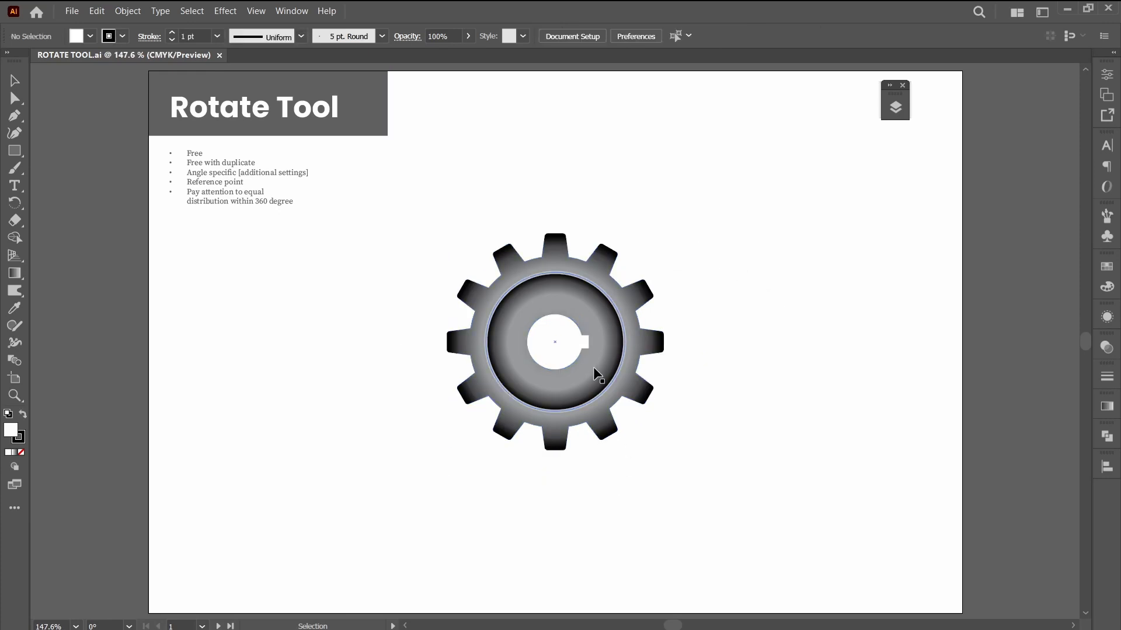
Move the gear off the artboard onto the empty canvas beyond its left edge
left_click_drag(597, 377, 115, 350)
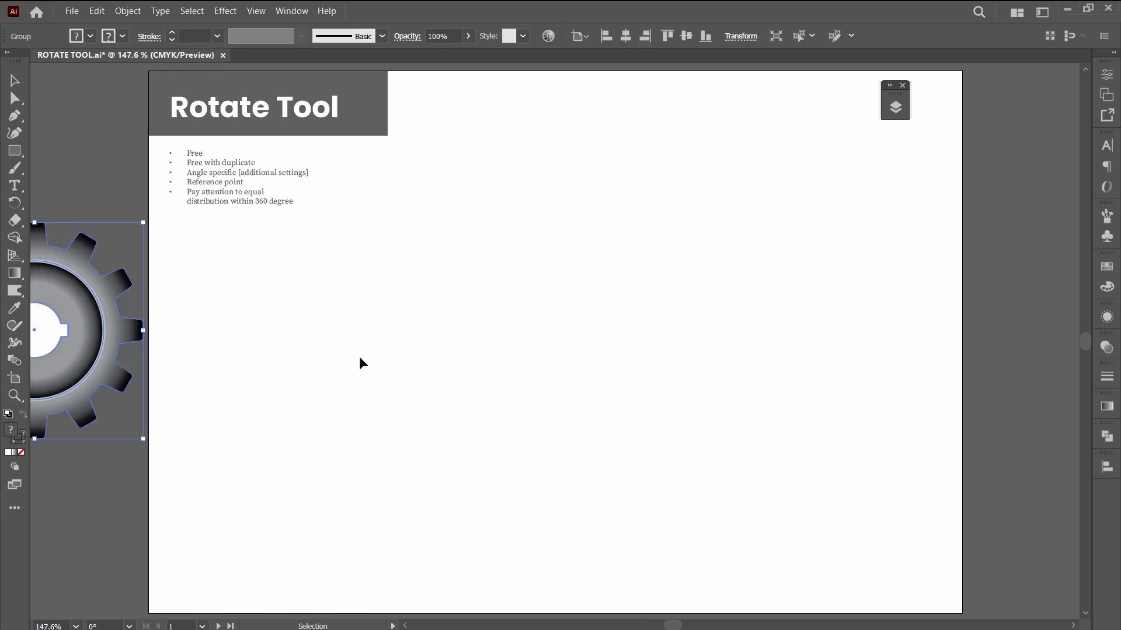
Look through the example shapes on artboard 2 and the plate and spoons on artboard 3, and return to artboard 1
left_click(895, 108)
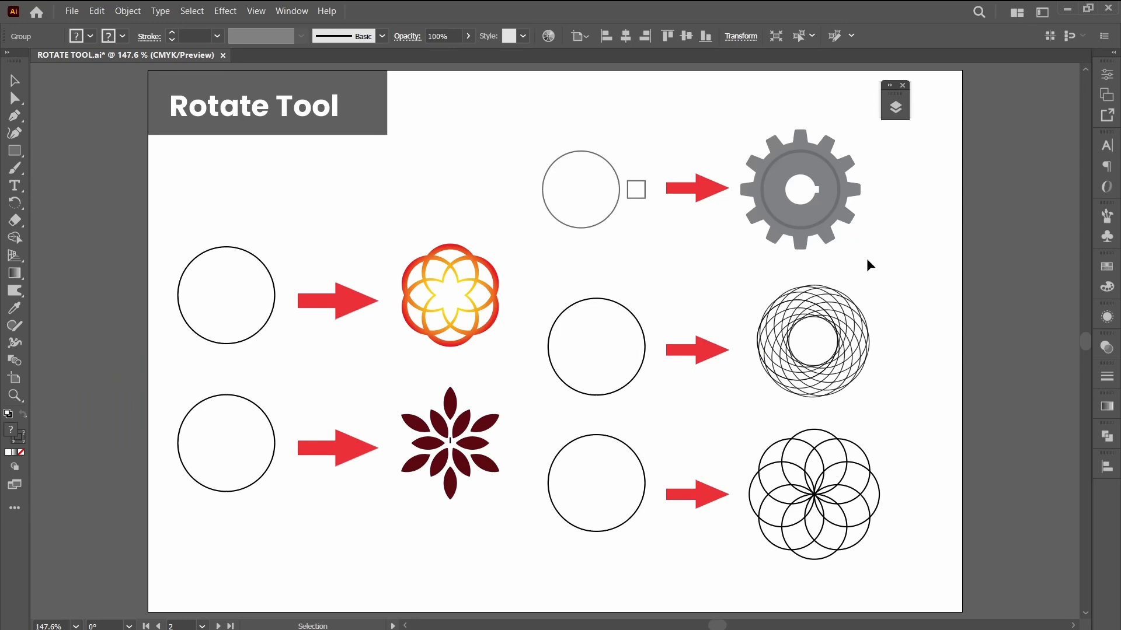
key("shift+Page_Down")
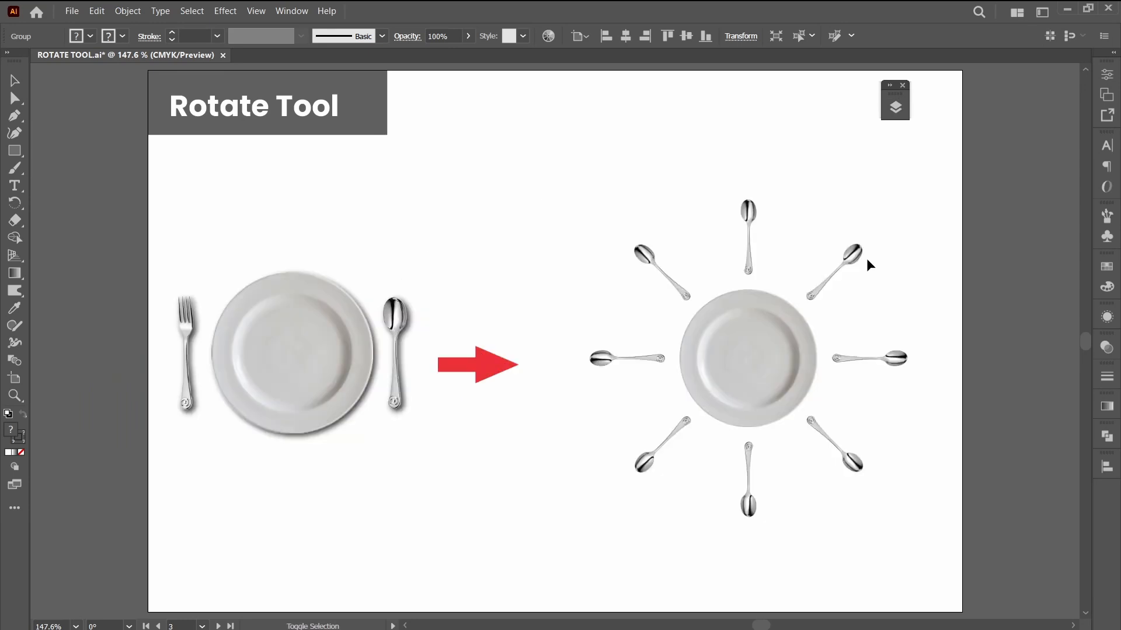
key("shift+Page_Up")
key("shift+Page_Up")
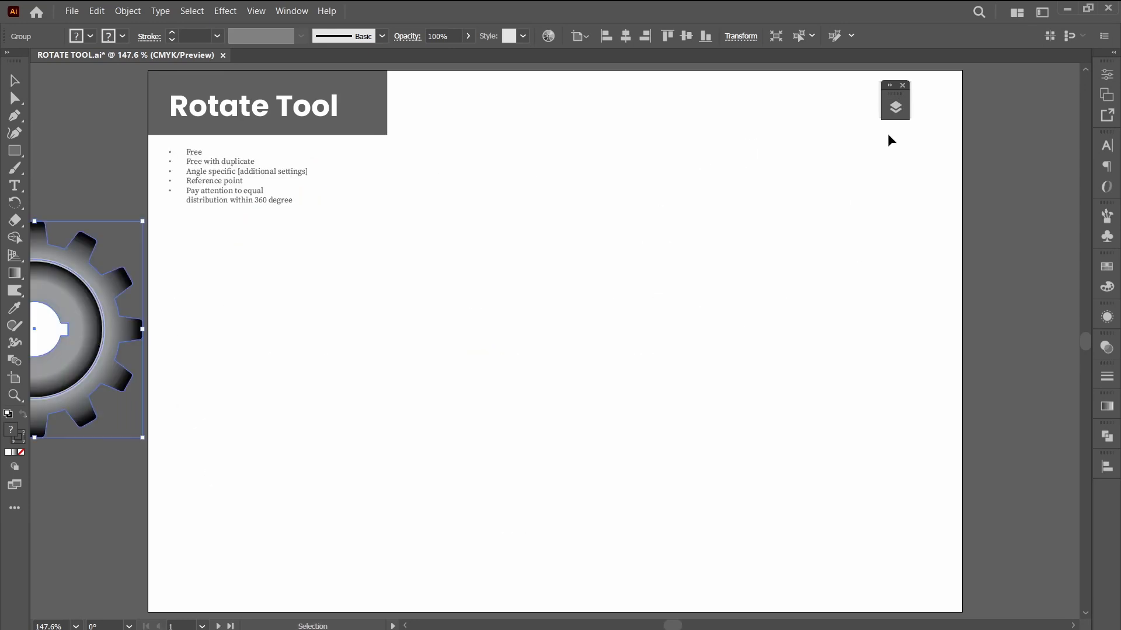
Open the layer list beside the artboard and show the protractor on Layer 6
left_click(895, 107)
left_click(716, 144)
left_click_drag(830, 95, 1005, 86)
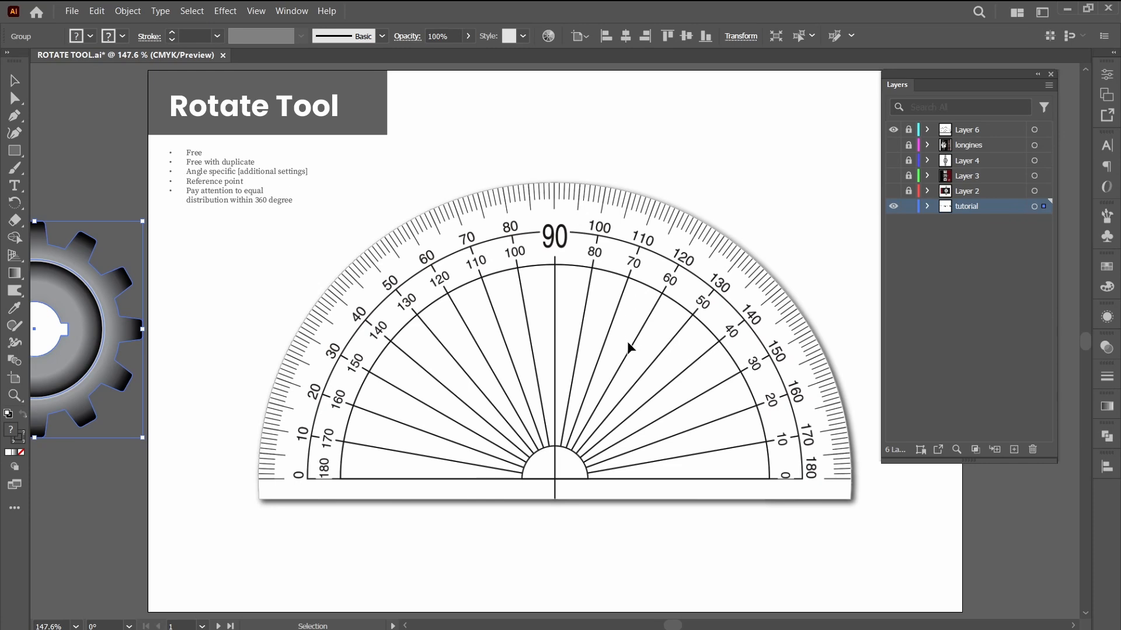
Hide Layer 6, show the longines layer, and examine the watch artwork and its dial up close
left_click(893, 130)
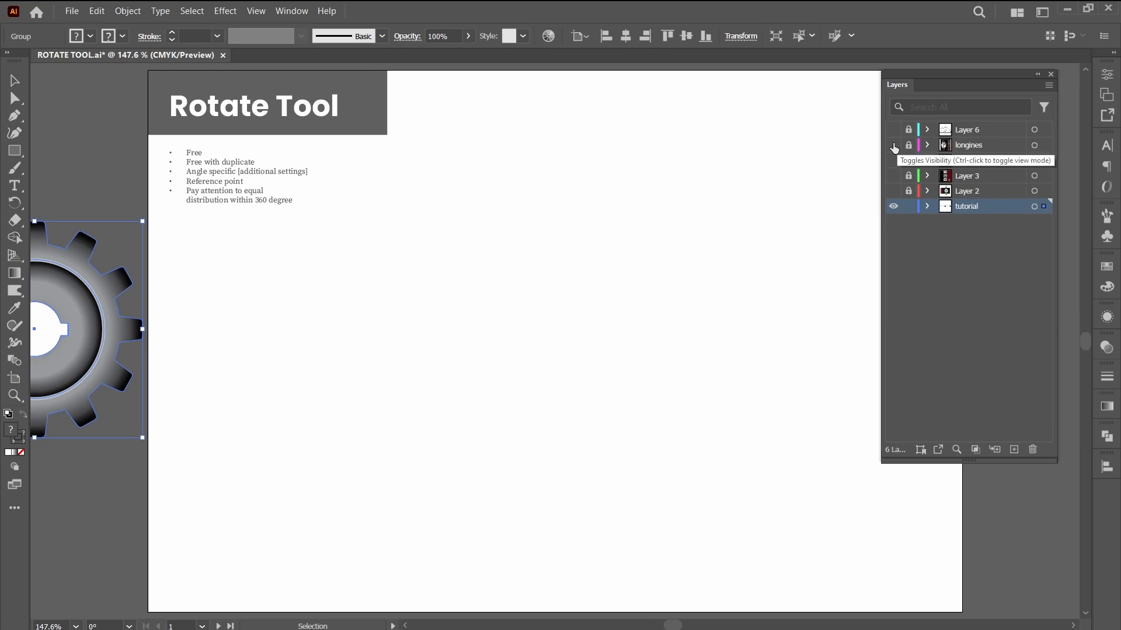
left_click(893, 144)
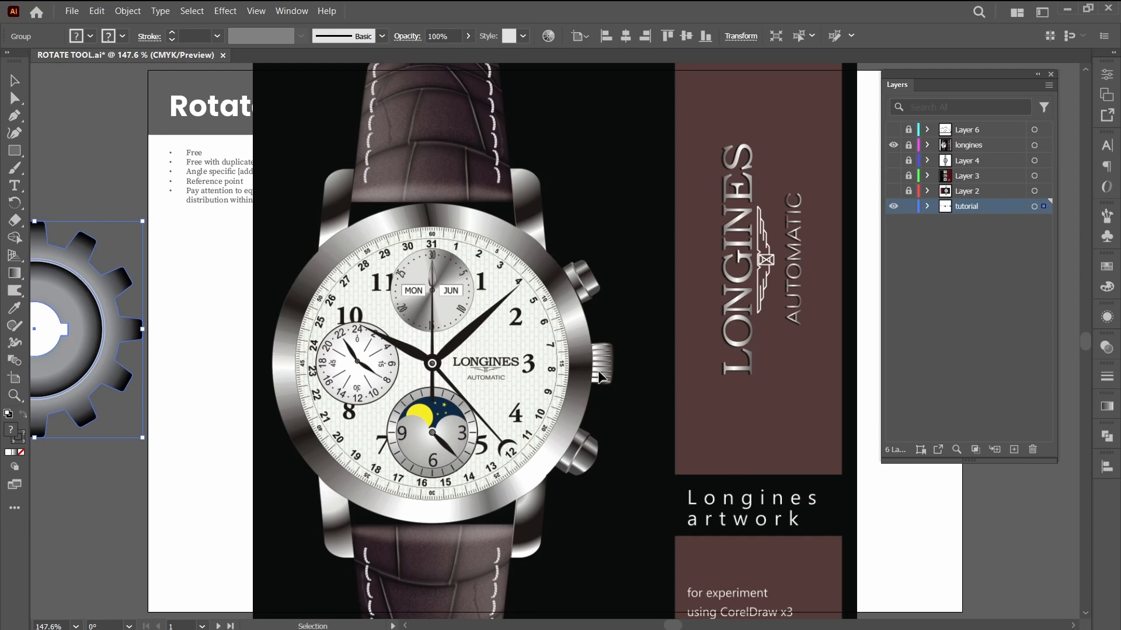
scroll(797, 594, "down", 3)
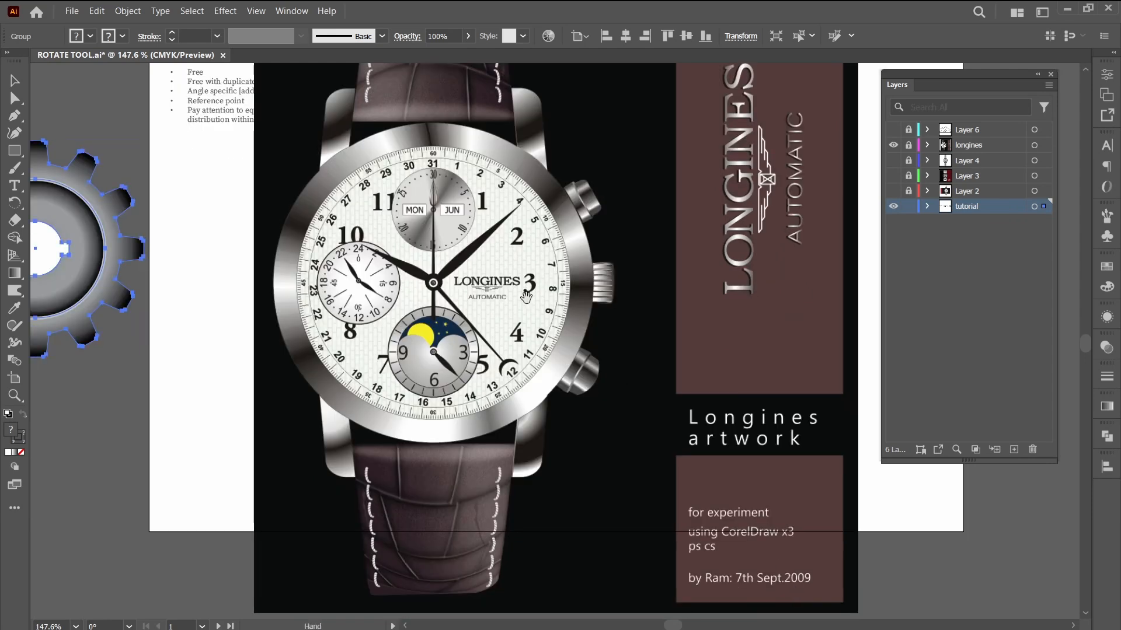
scroll(513, 304, "up", 5)
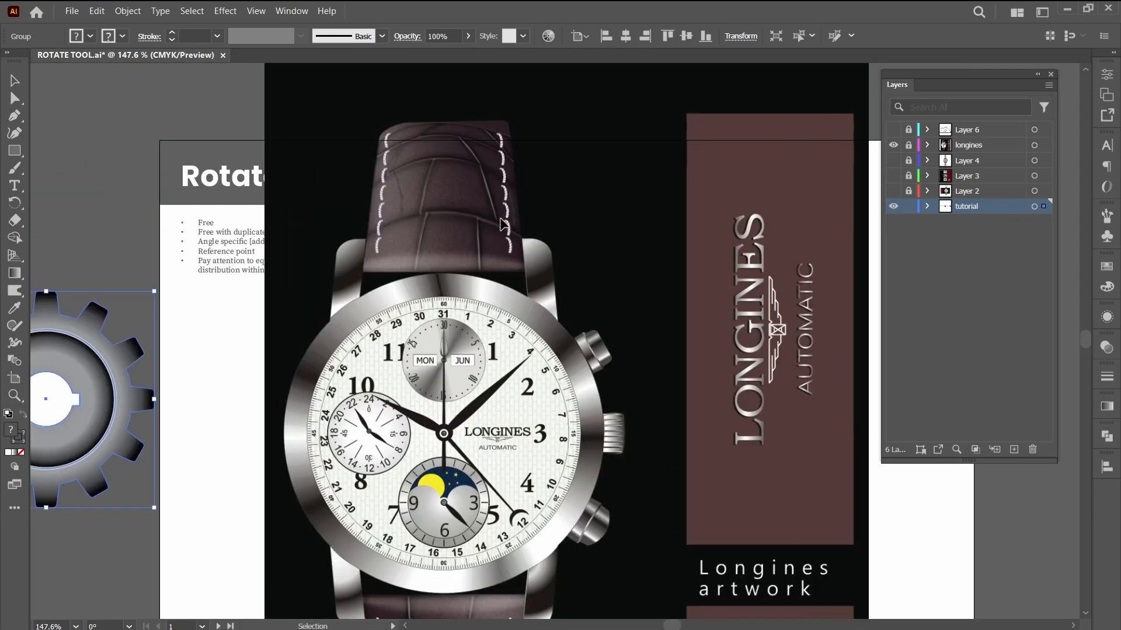
scroll(350, 242, "down", 3)
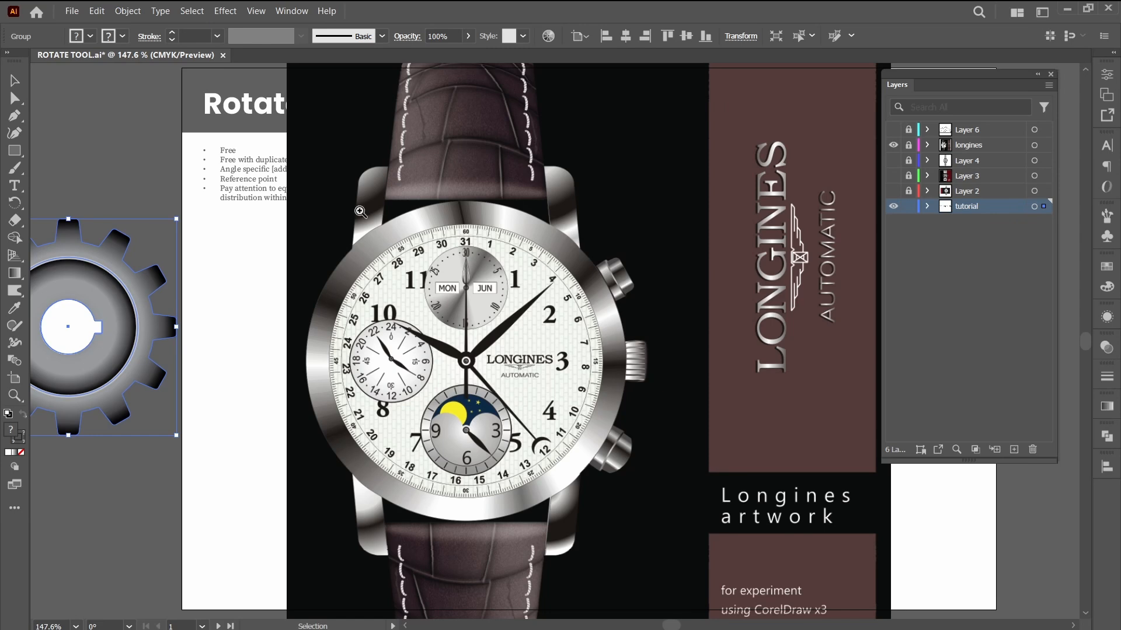
key("z")
left_click_drag(315, 204, 651, 508)
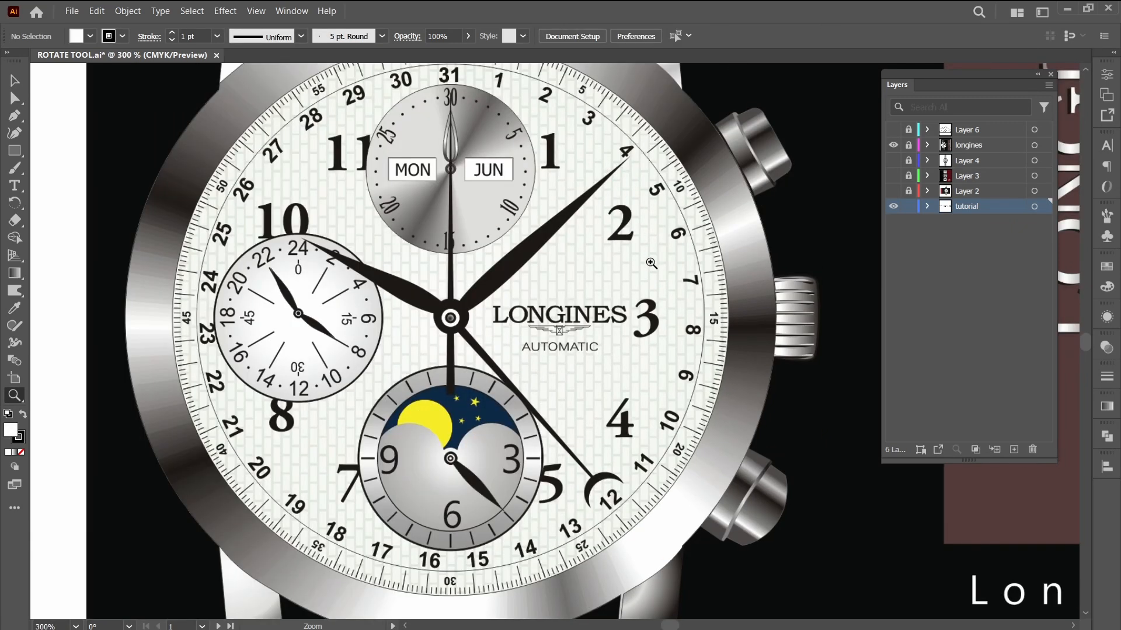
Show Layer 4 instead of the longines layer and examine the bezel's engraved numerals and square markers up close
left_click(893, 145)
left_click(893, 161)
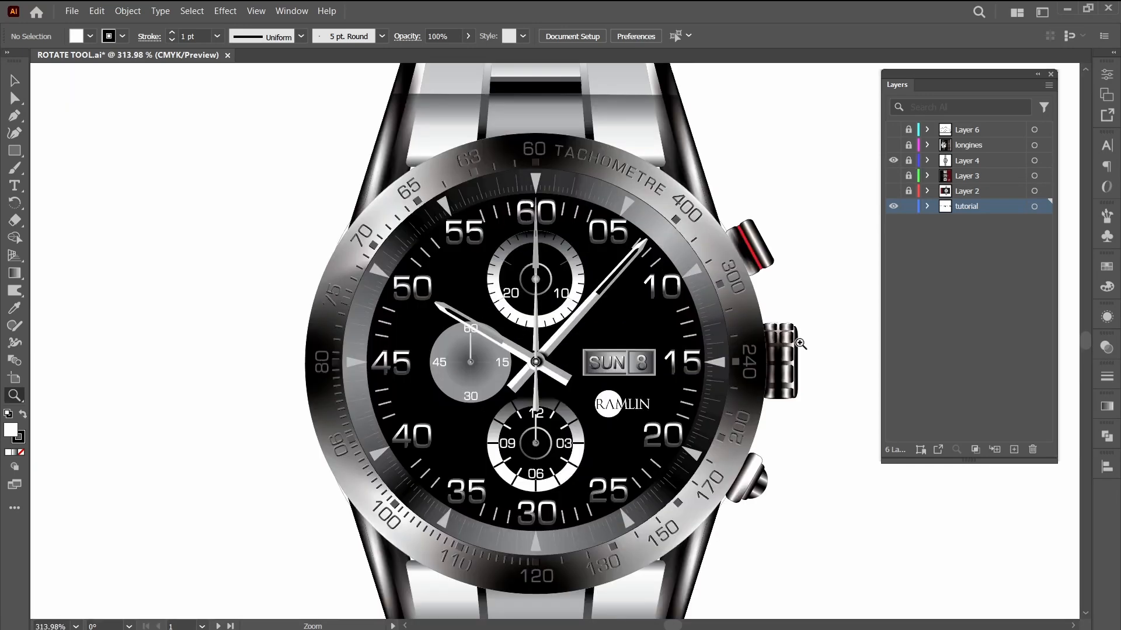
left_click_drag(530, 313, 800, 344)
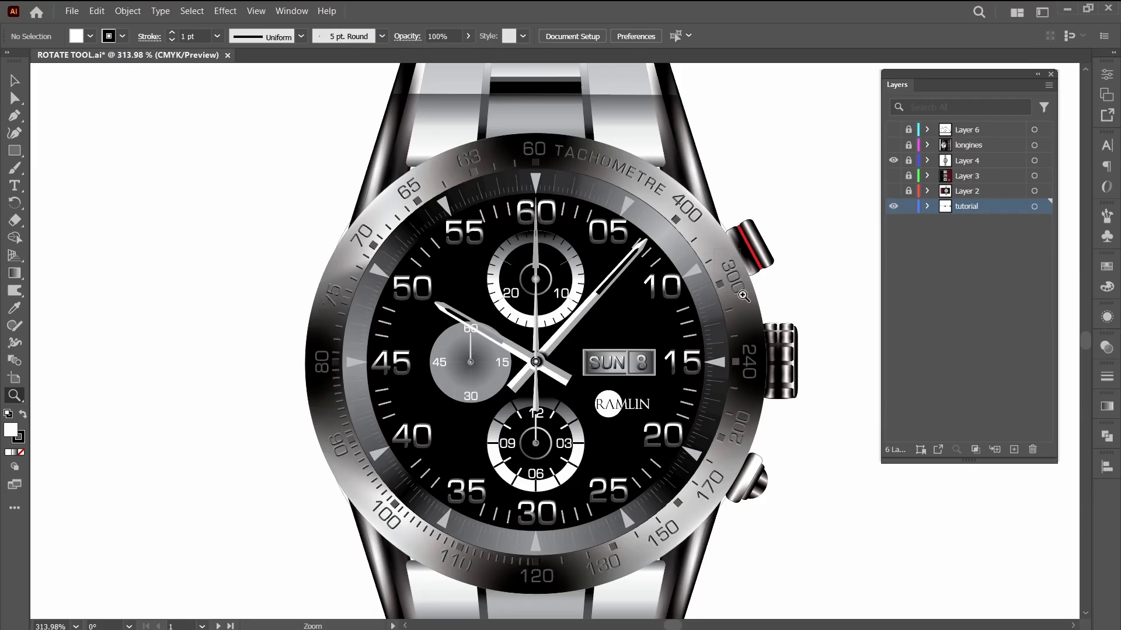
left_click_drag(742, 296, 755, 312)
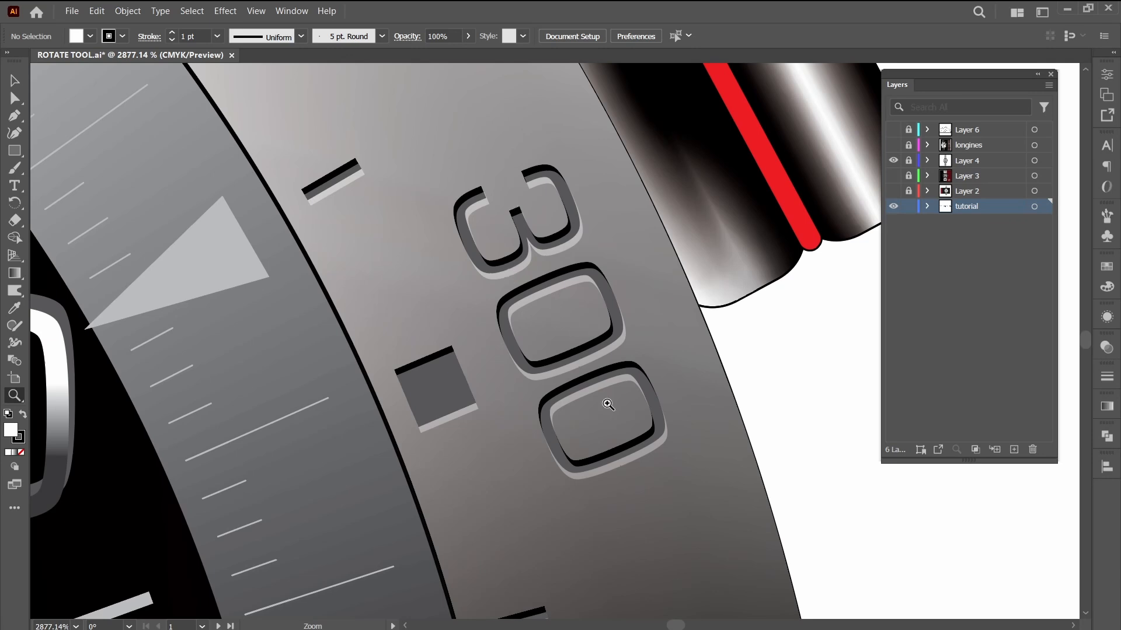
key("ctrl+minus")
key("ctrl+minus")
key("ctrl+minus")
key("ctrl+minus")
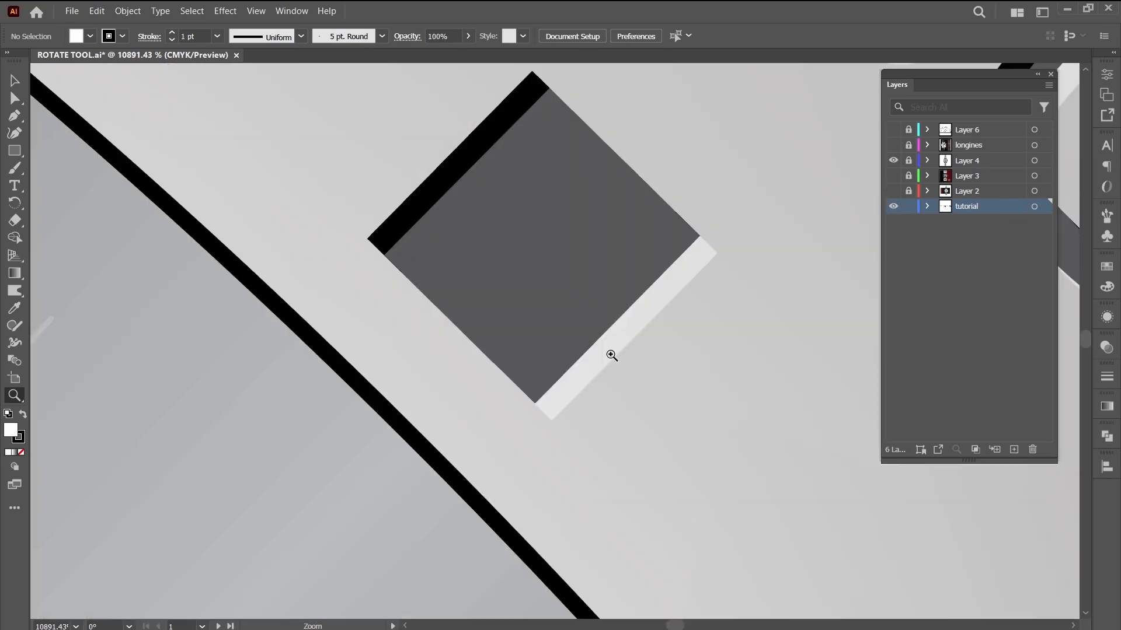
key("ctrl+minus")
key("ctrl+minus")
key("ctrl+minus")
key("ctrl+minus")
key("ctrl+minus")
key("ctrl+minus")
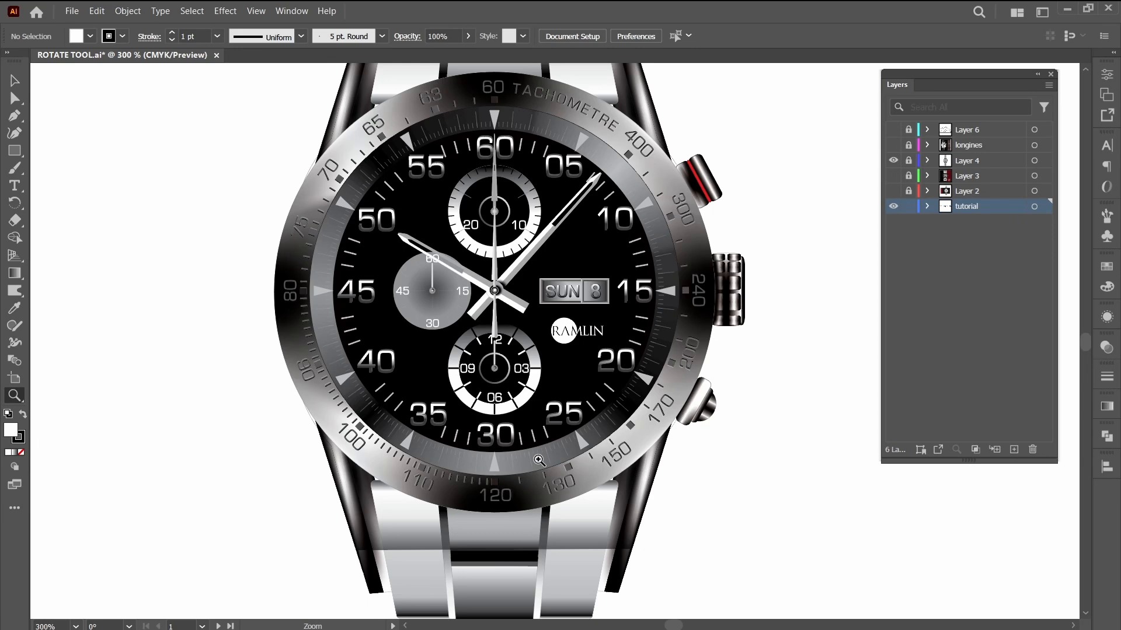
Examine the hands, subdials and day-date window of the Layer 4 watch up close
left_click_drag(537, 461, 645, 421)
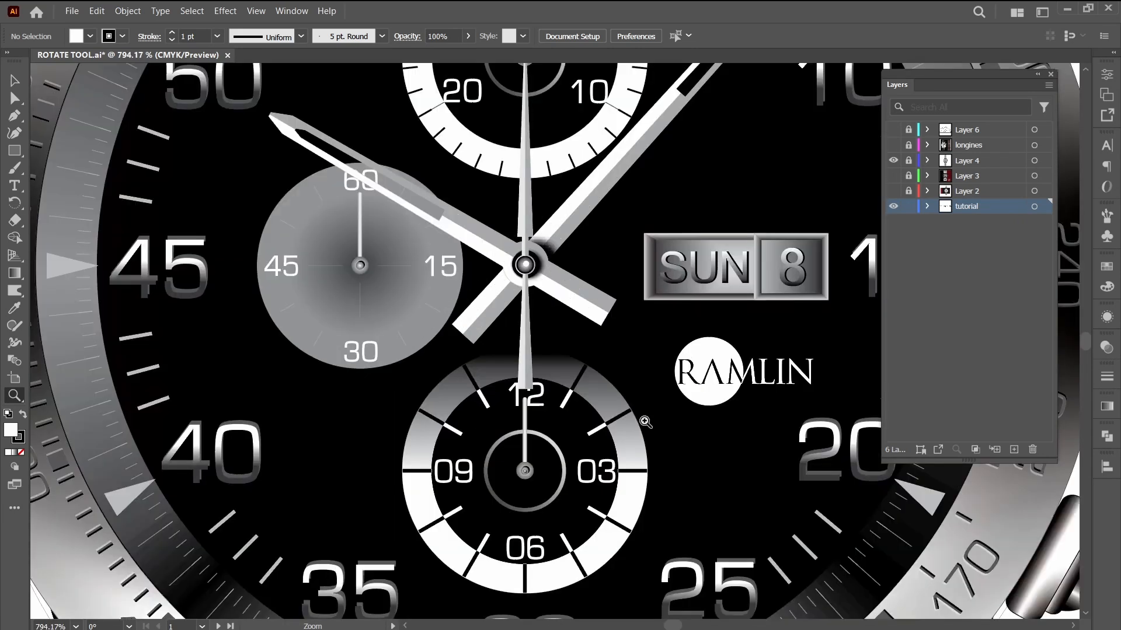
key("ctrl+minus")
key("ctrl+minus")
key("ctrl+minus")
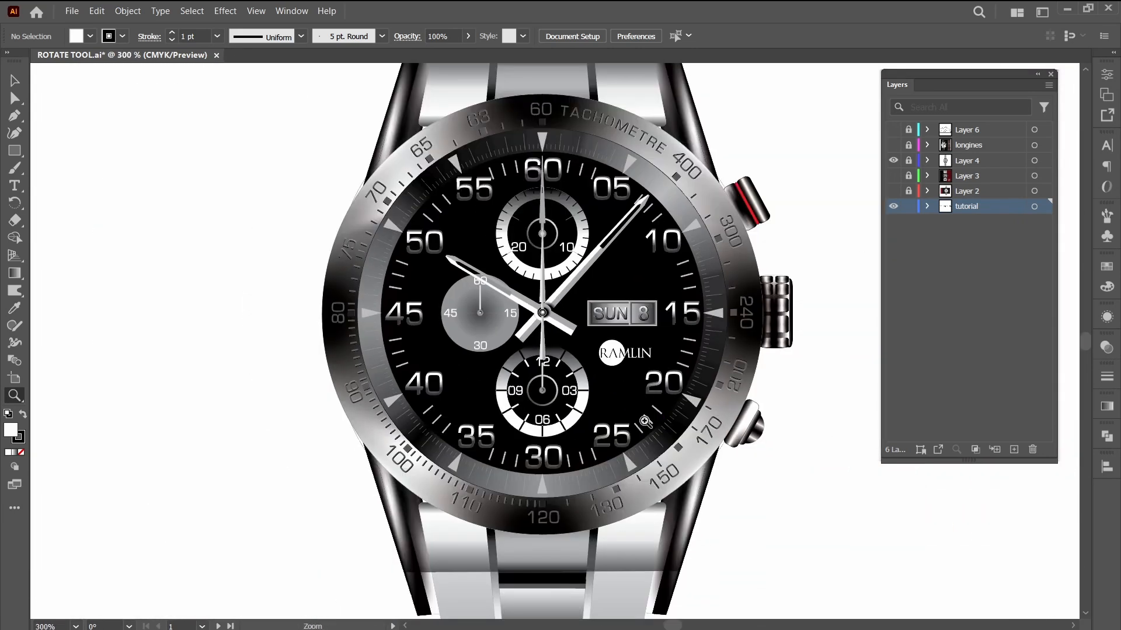
Show Layer 3 instead of Layer 4 and examine its whole watch artwork and dial
left_click(893, 162)
left_click(893, 176)
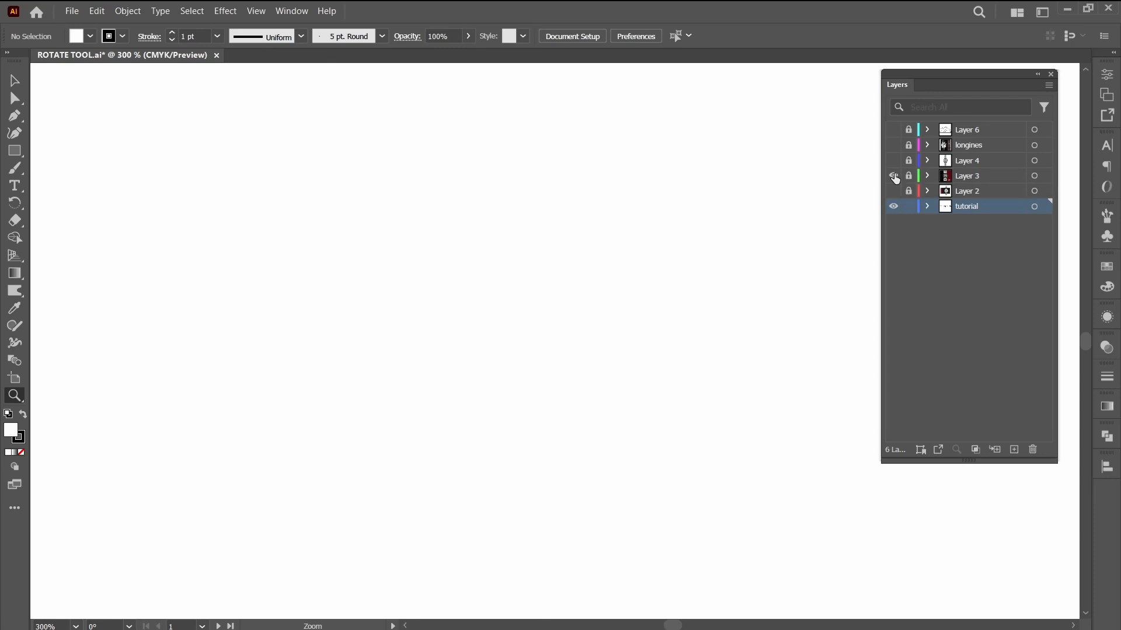
key("ctrl+minus")
key("ctrl+minus")
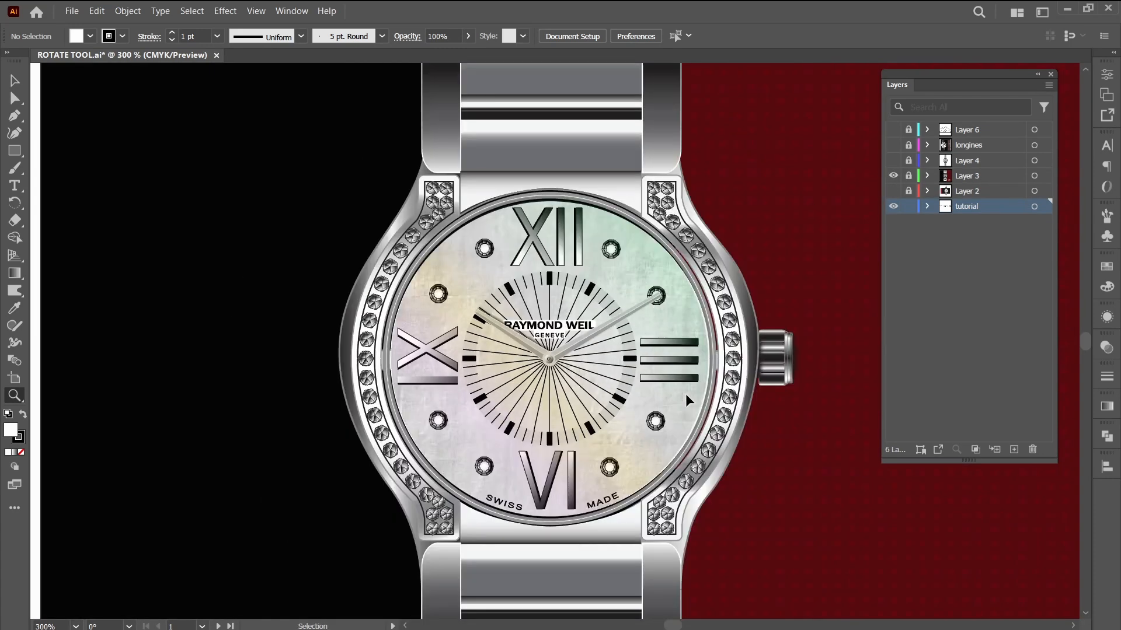
left_click_drag(656, 476, 658, 398)
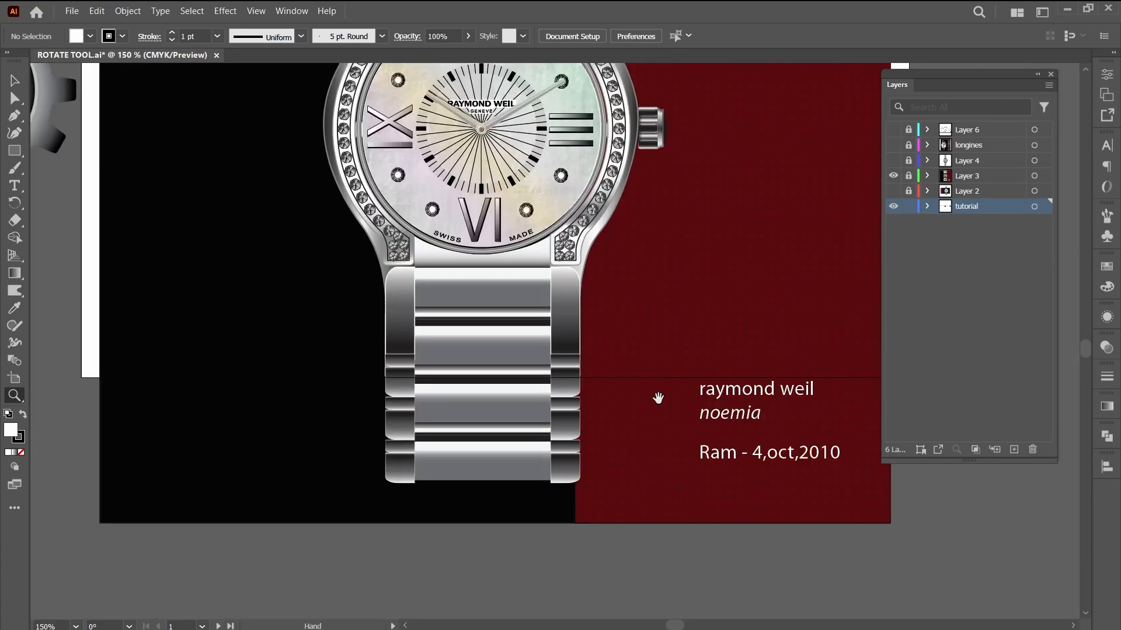
left_click_drag(655, 280, 692, 535)
left_click_drag(311, 199, 753, 512)
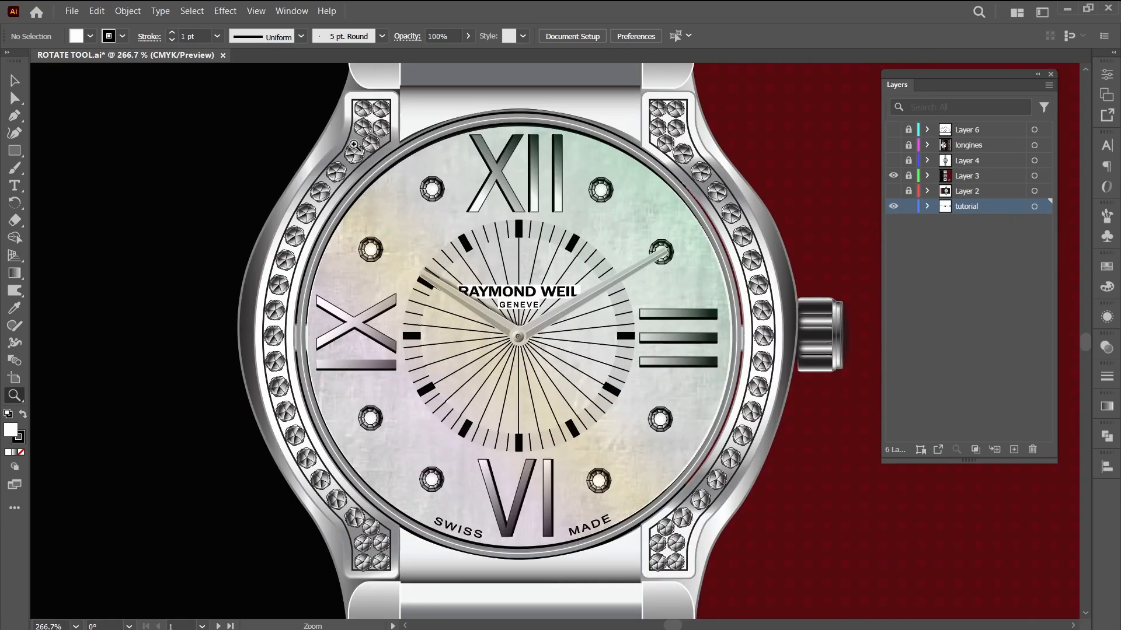
Examine the stones around the case, the bracelet links and the dial's radial lines on the Layer 3 watch
left_click_drag(374, 168, 405, 195)
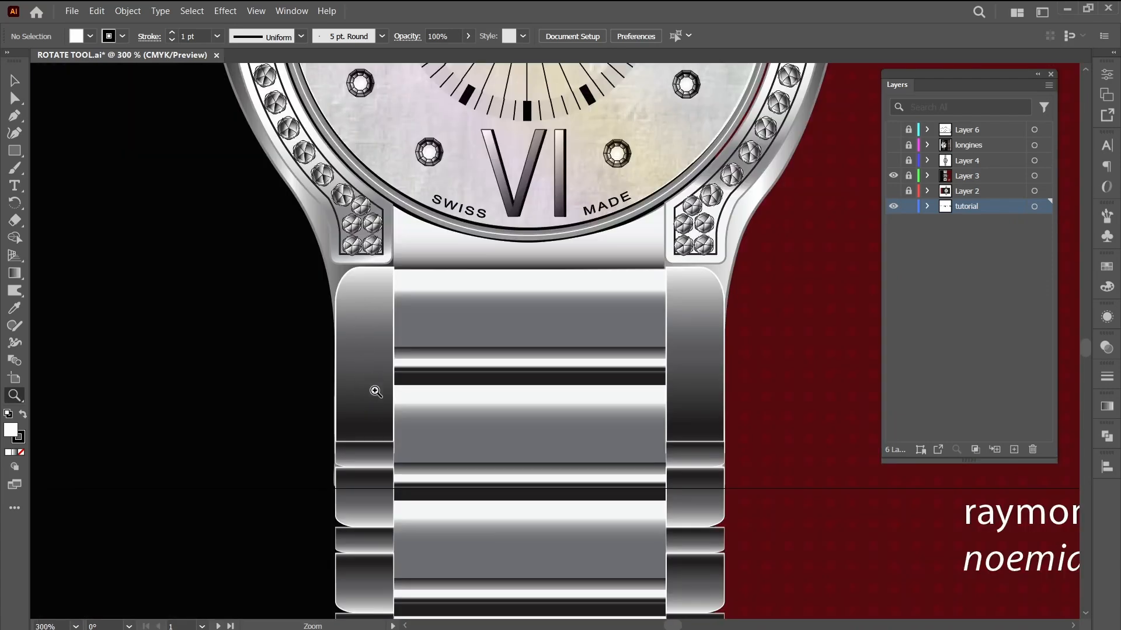
left_click(655, 445, "alt")
left_click(698, 470, "alt")
scroll(584, 248, "up", 3)
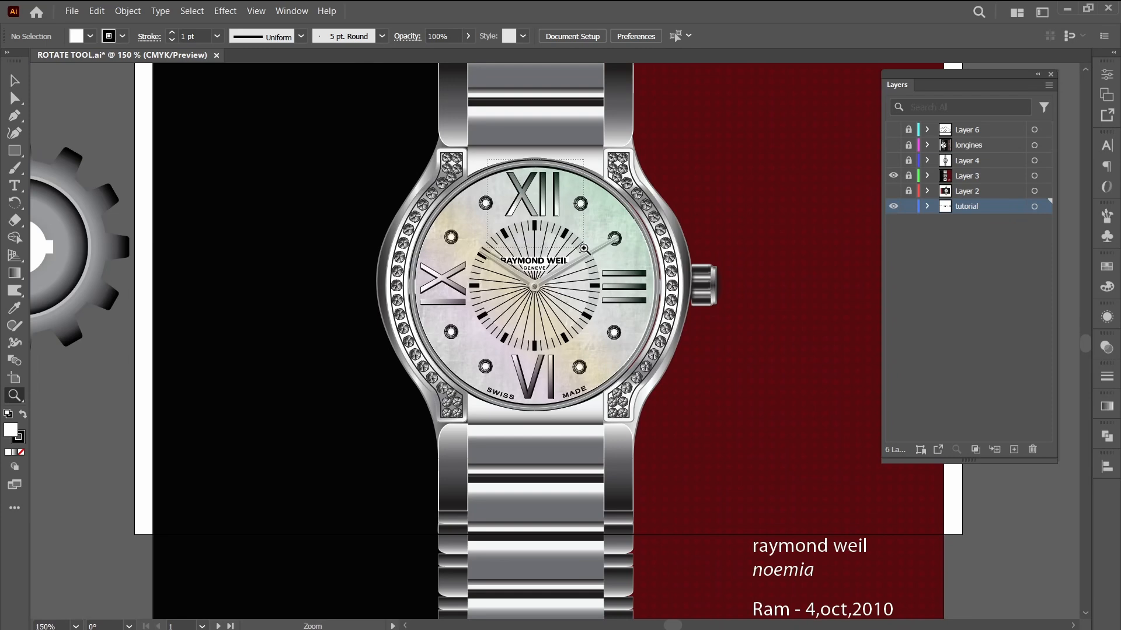
left_click_drag(583, 248, 493, 163)
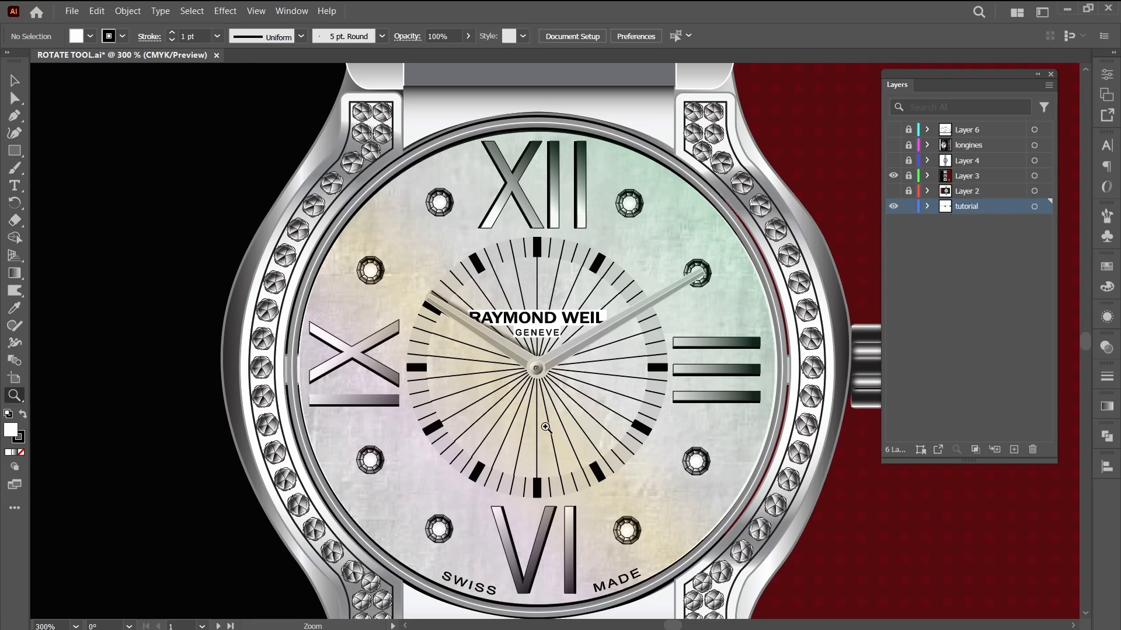
key("ctrl+minus")
key("ctrl+minus")
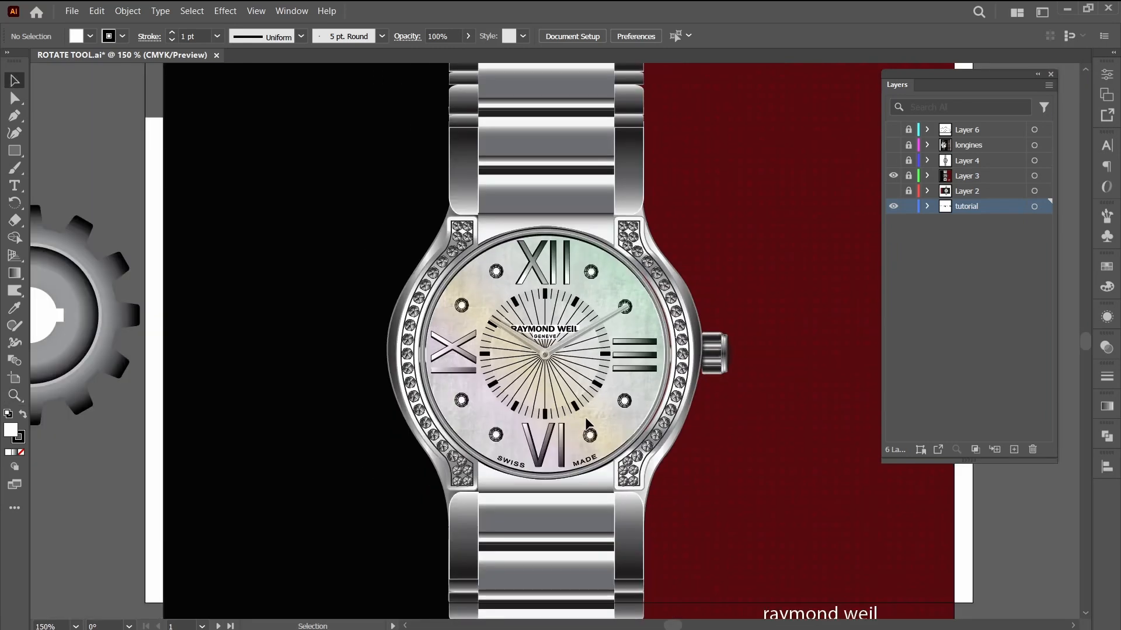
View the Layer 3 watch in outline mode, restore preview mode, and undo the last two changes to the artwork
left_click(586, 423)
key("ctrl+y")
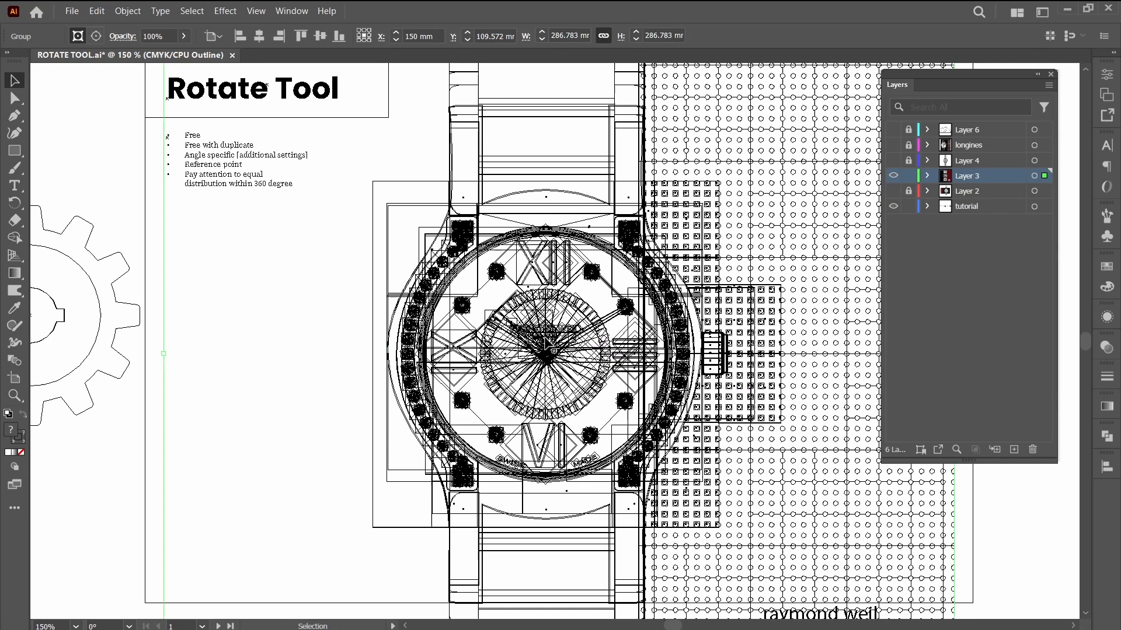
key("z")
left_click_drag(492, 306, 575, 303)
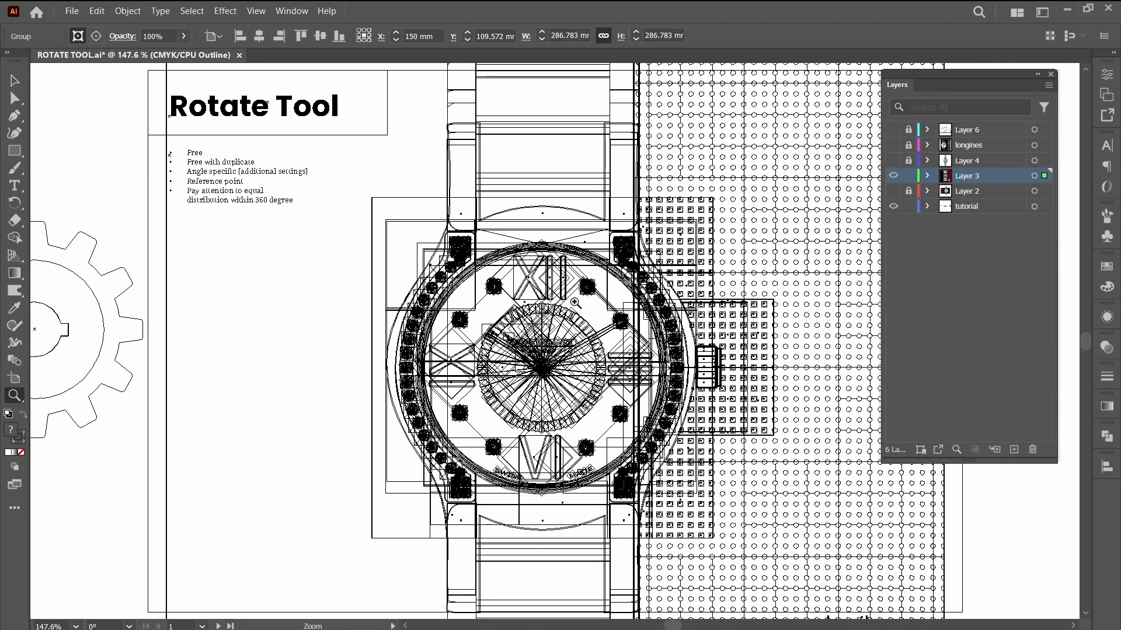
key("ctrl+y")
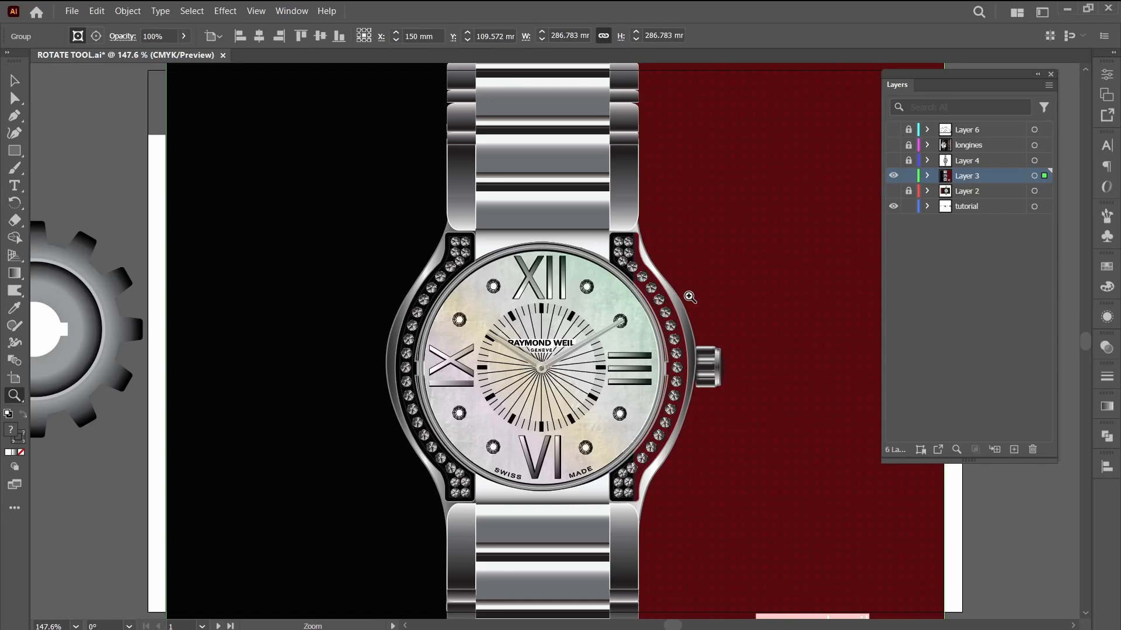
key("ctrl+z")
key("ctrl+z")
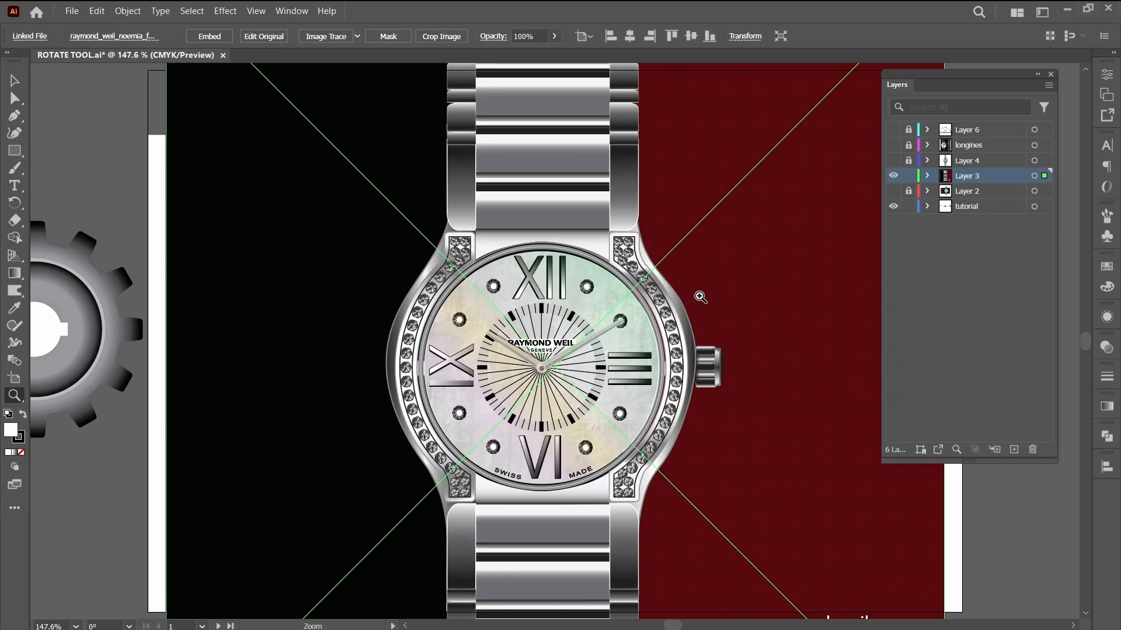
Hide and lock Layer 3, show Layer 2 to examine its watch dial, and return to the full artboard view
left_click(893, 175)
left_click(908, 176)
left_click(893, 191)
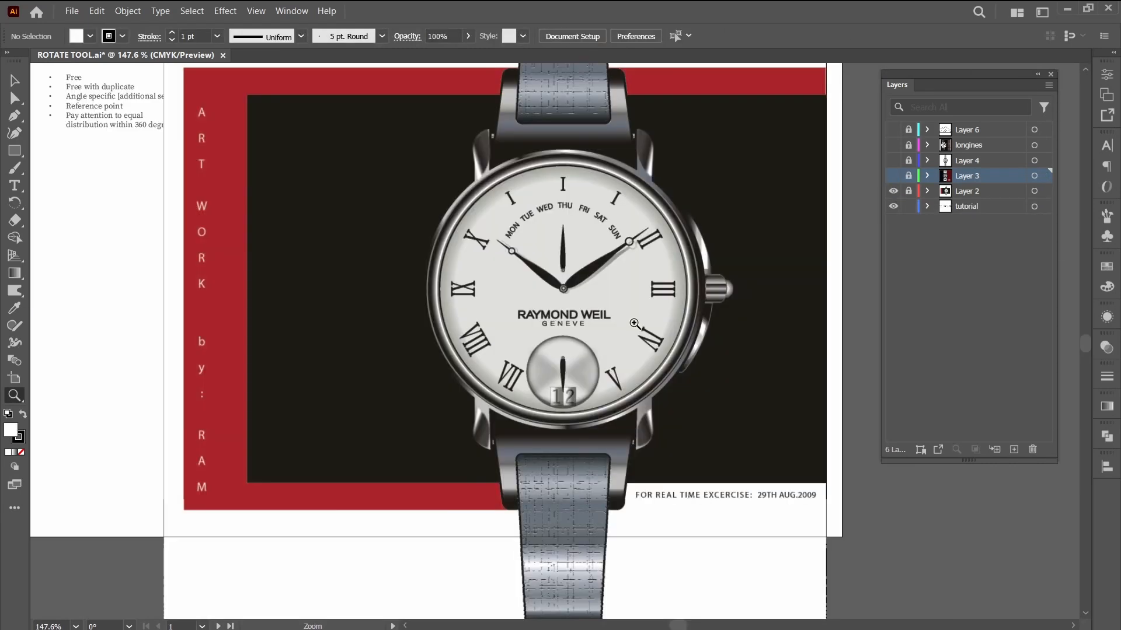
left_click_drag(391, 124, 742, 459)
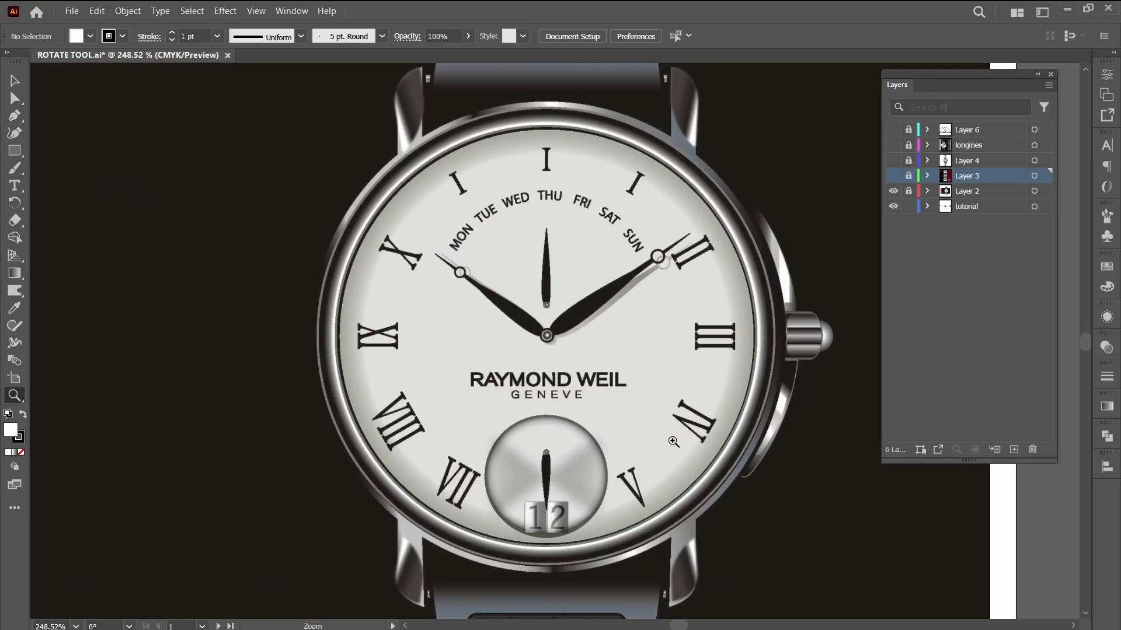
key("v")
key("ctrl+0")
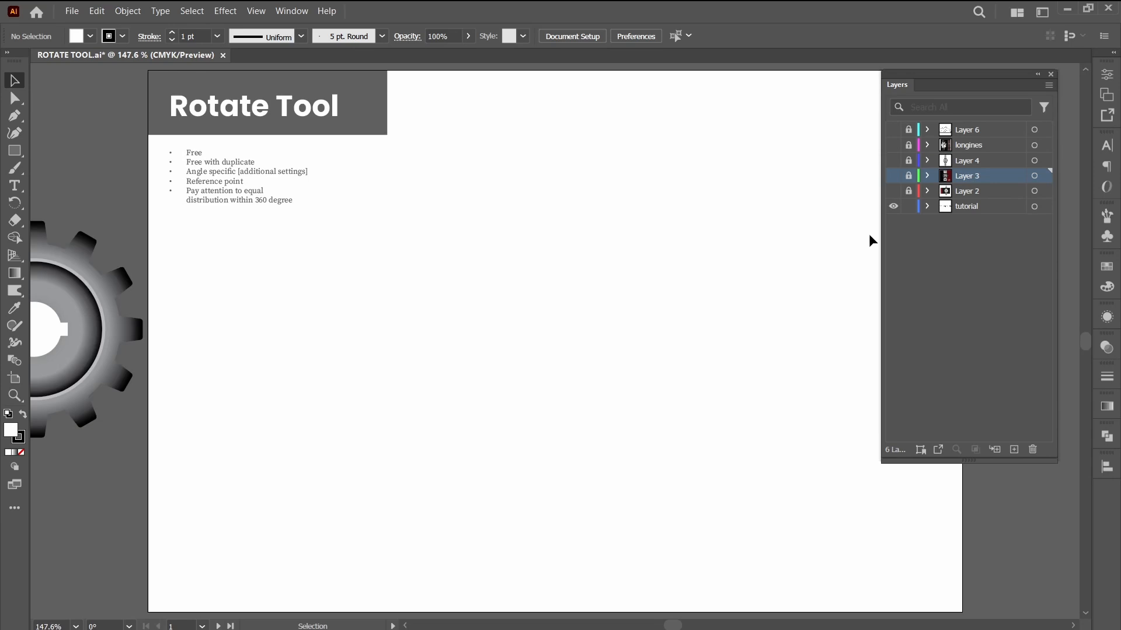
Make the tutorial layer active and move the gear up and to the right on the artboard
left_click(958, 207)
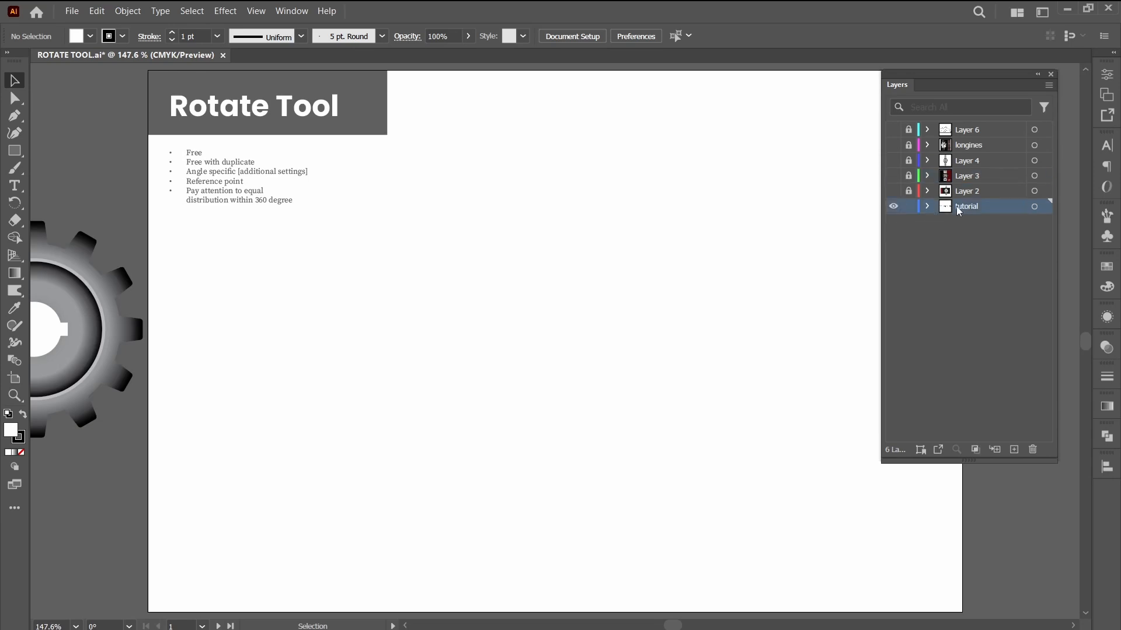
left_click(894, 208)
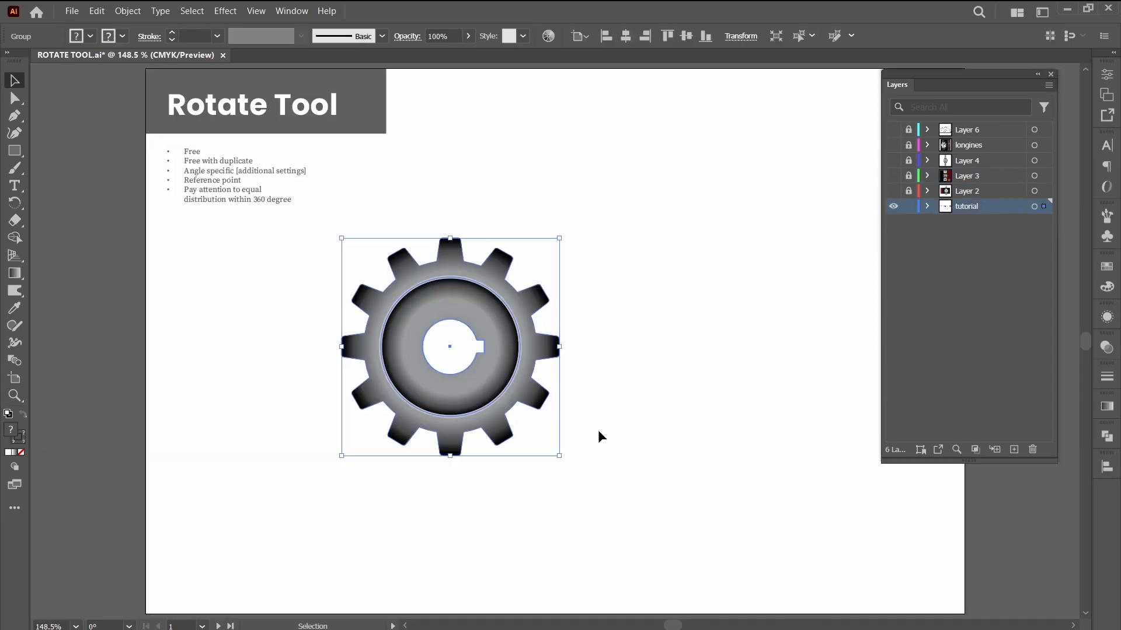
left_click_drag(479, 411, 540, 352)
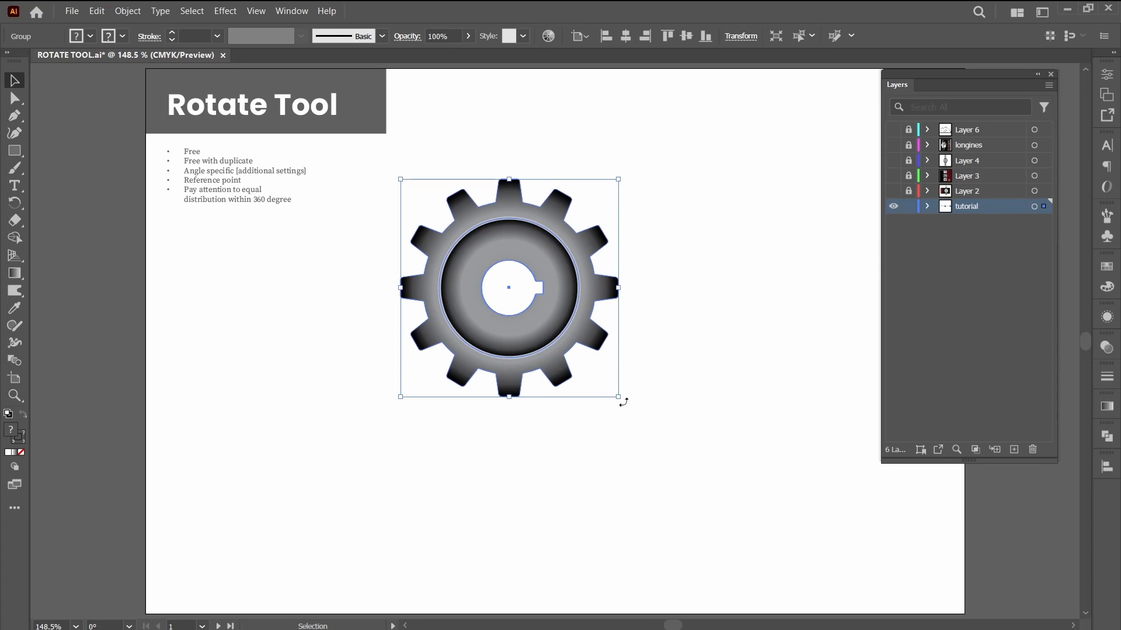
Try rotating the gear freely by its bounding box, undo the rotation, and shift the gear slightly down
left_click_drag(623, 402, 654, 325)
key("ctrl+z")
key("ctrl+z")
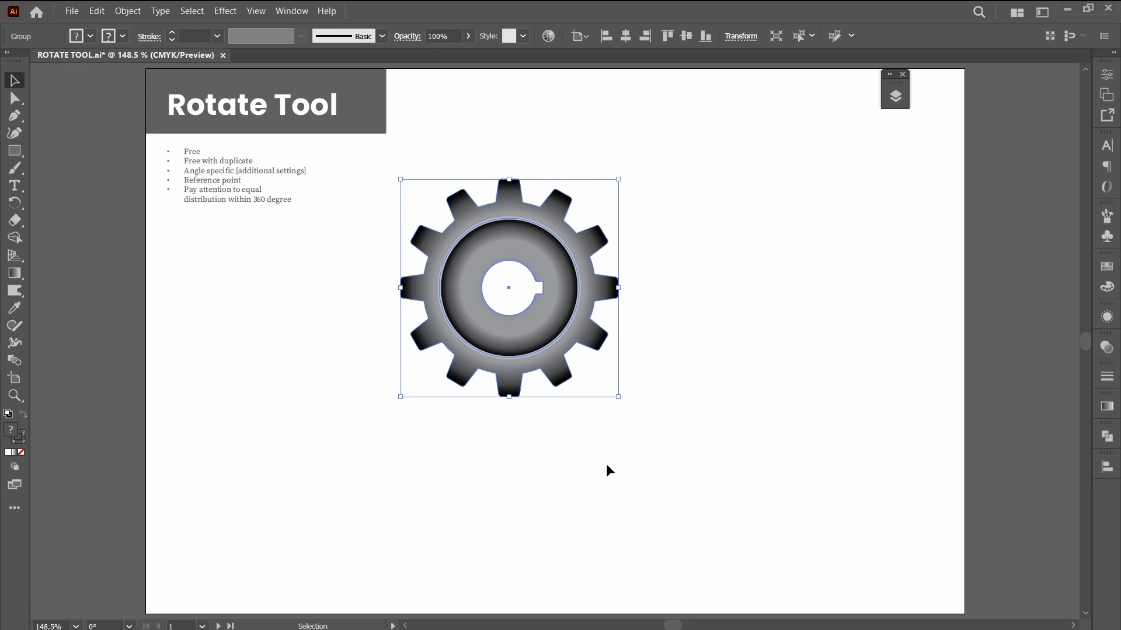
left_click_drag(514, 351, 525, 379)
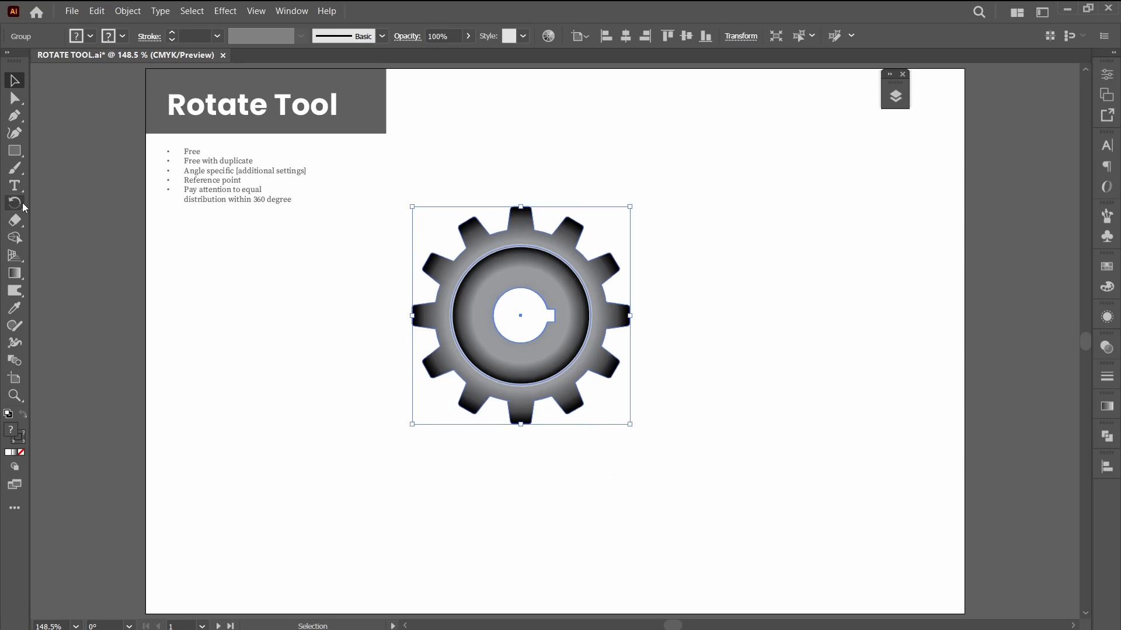
Set the gear's rotation angle to 10°, and change the angle to 45°
left_click(1106, 74)
left_click(964, 158)
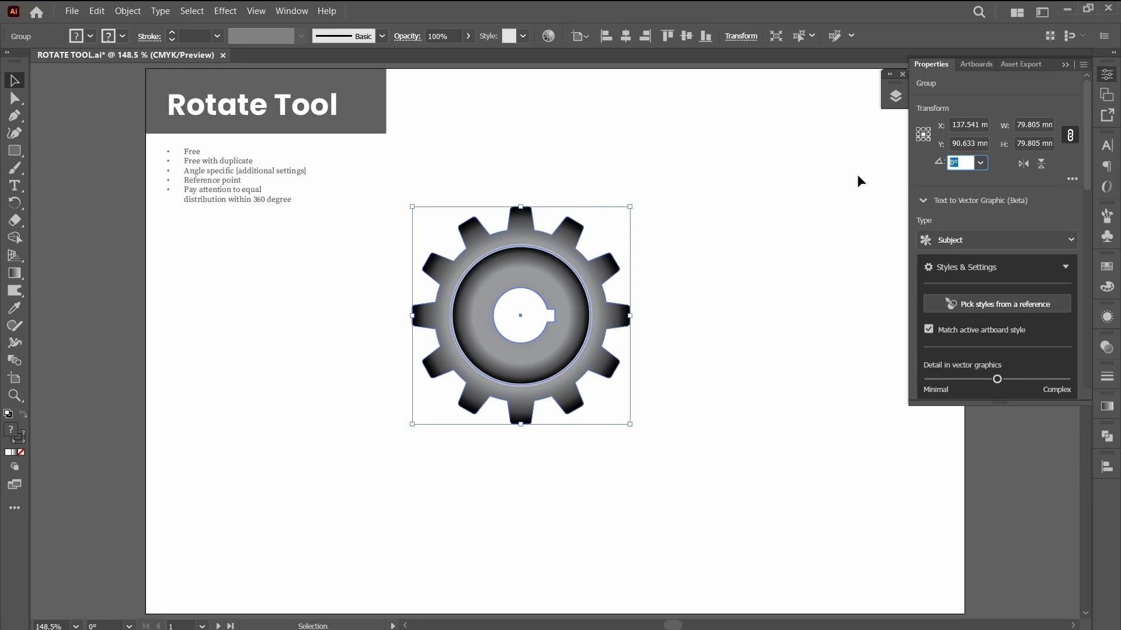
type("10")
key("Return")
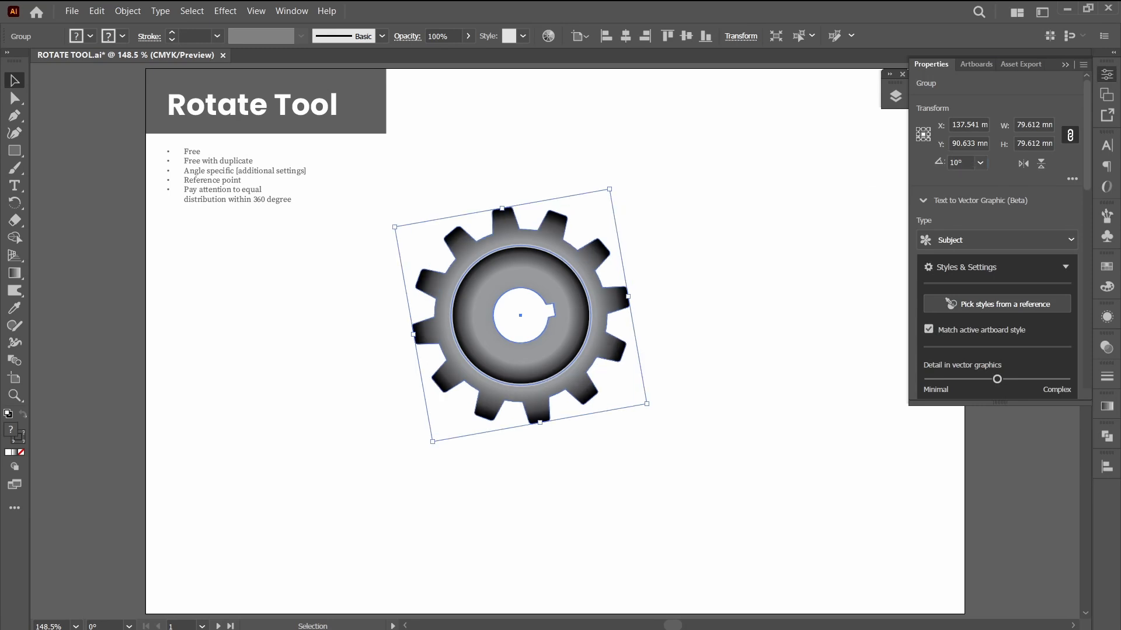
type("45")
key("Return")
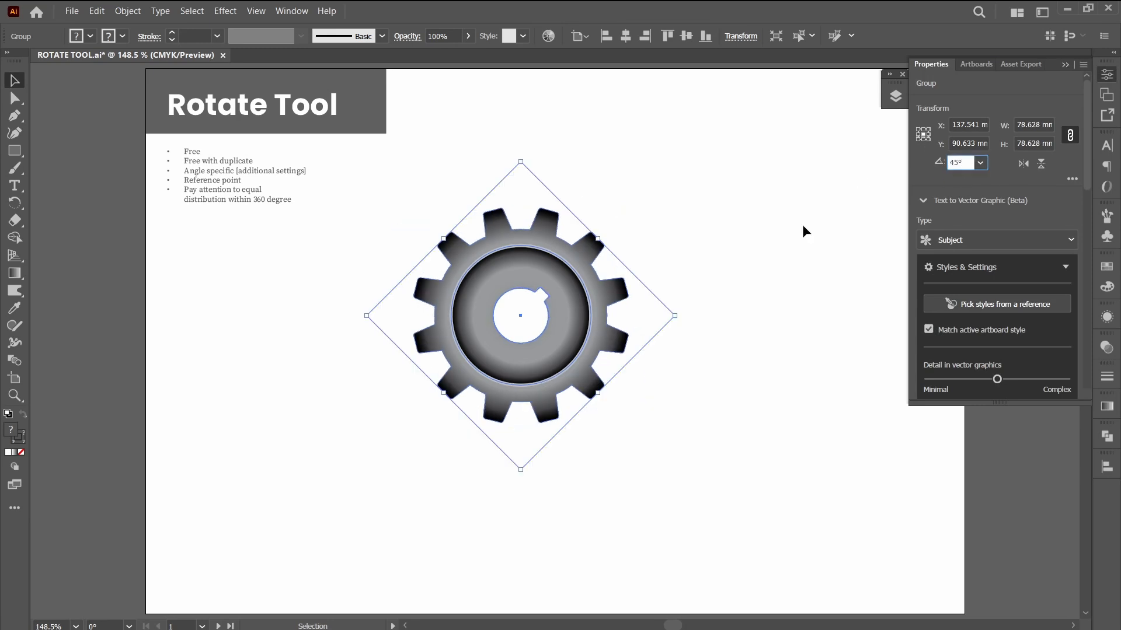
Undo both angle changes on the gear and deselect it
left_click(868, 251)
key("ctrl+z")
key("ctrl+z")
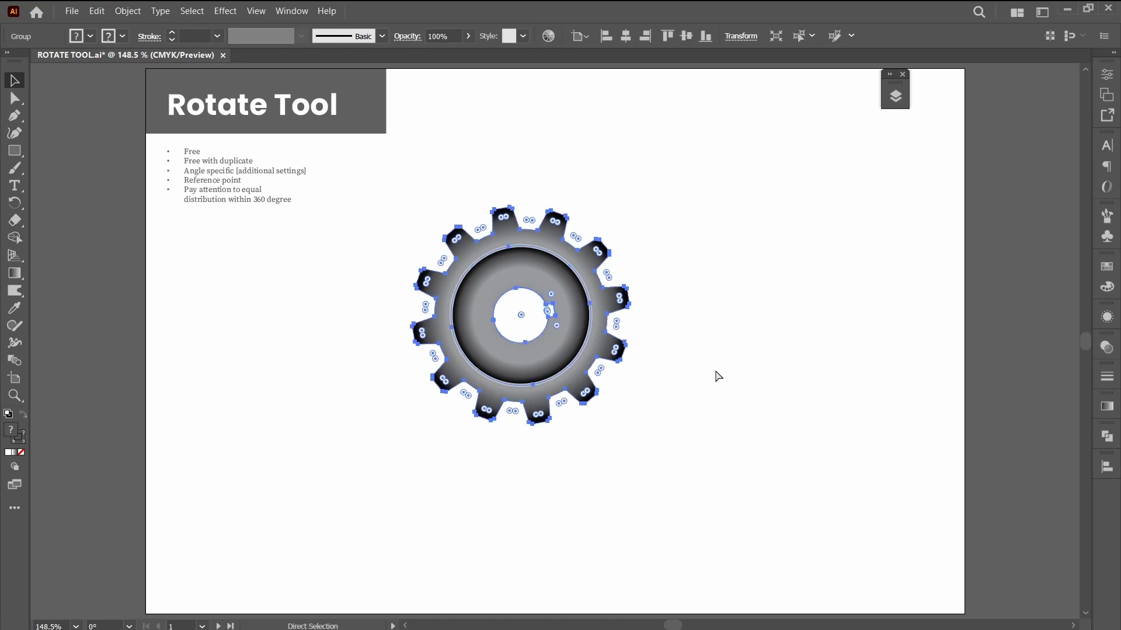
key("ctrl+z")
left_click(706, 375)
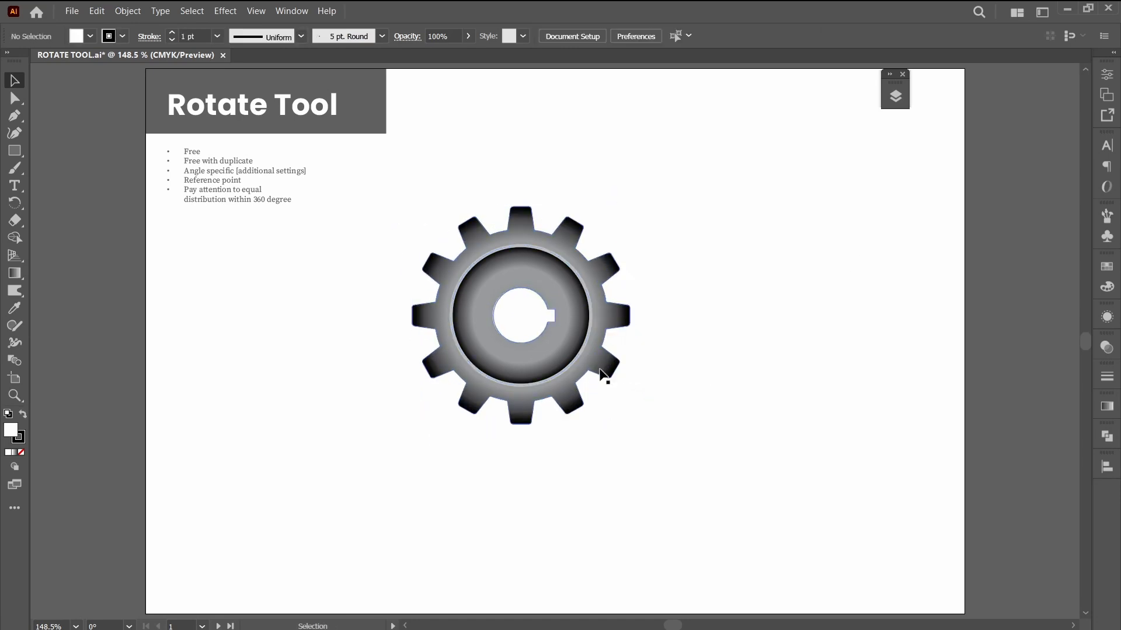
Select the gear and make a copy of it rotated by 30° through the Rotate tool's options
left_click(528, 354)
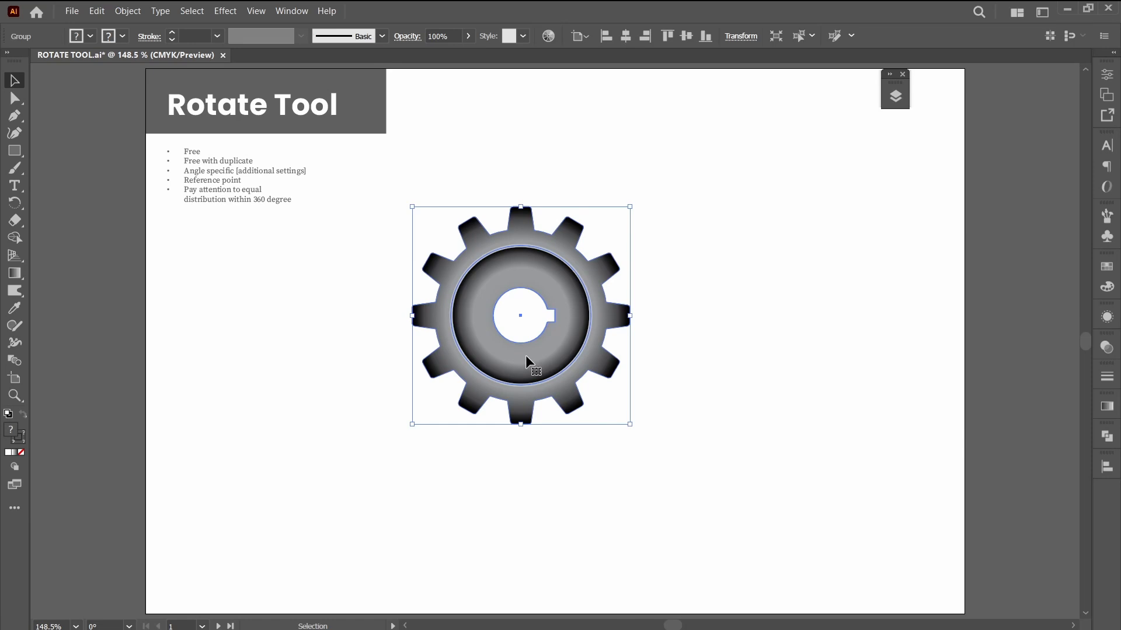
double_click(18, 207)
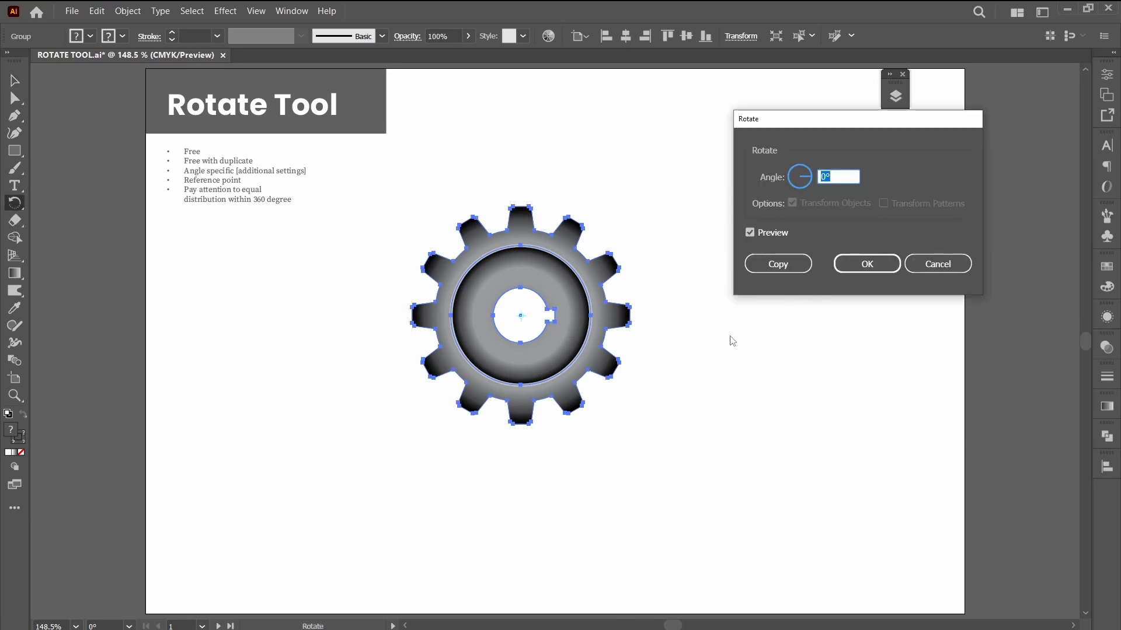
type("30")
left_click(789, 261)
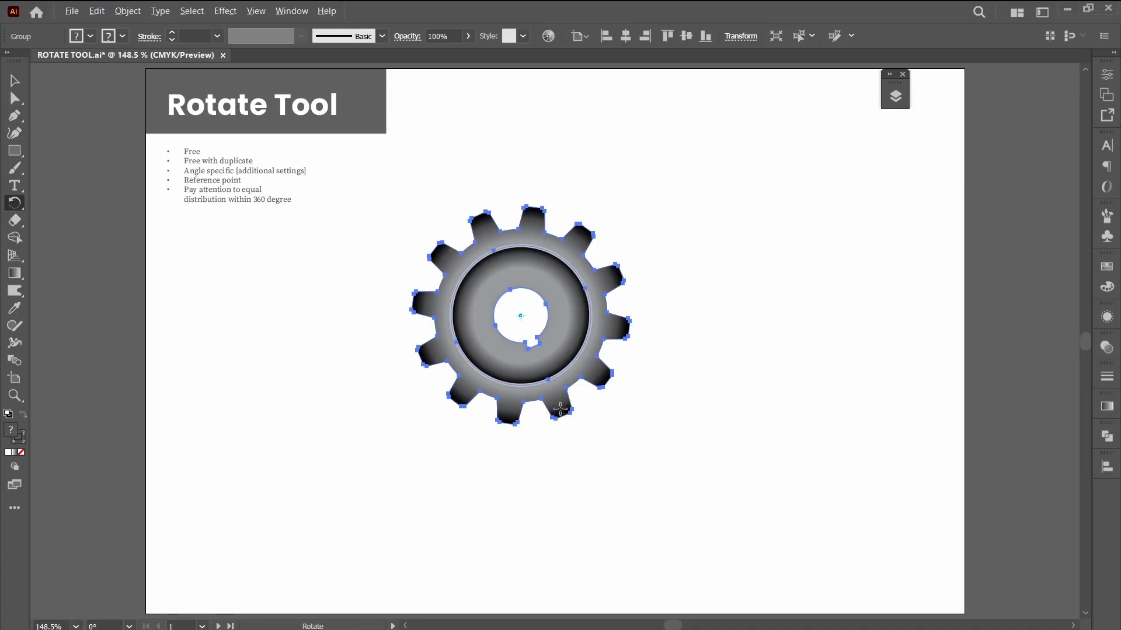
Try rotating the gear around a reference point set on its lower-right tooth, and undo the rotations
key("alt")
left_click(559, 409, "alt")
left_click_drag(598, 388, 584, 433)
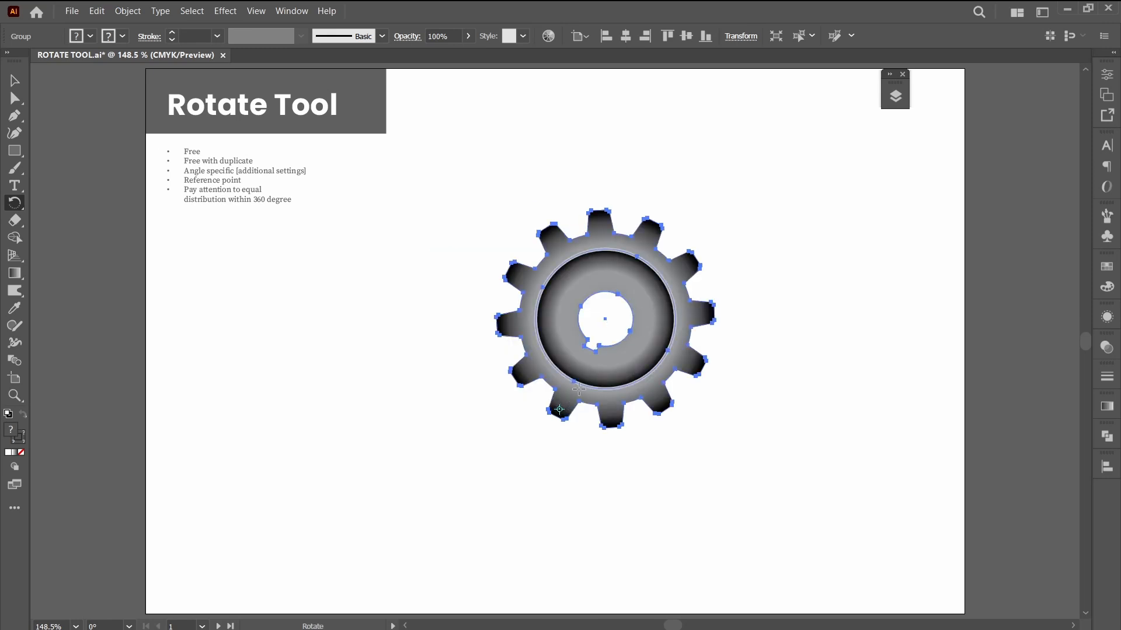
left_click_drag(611, 273, 641, 330)
key("ctrl+z")
key("ctrl+z")
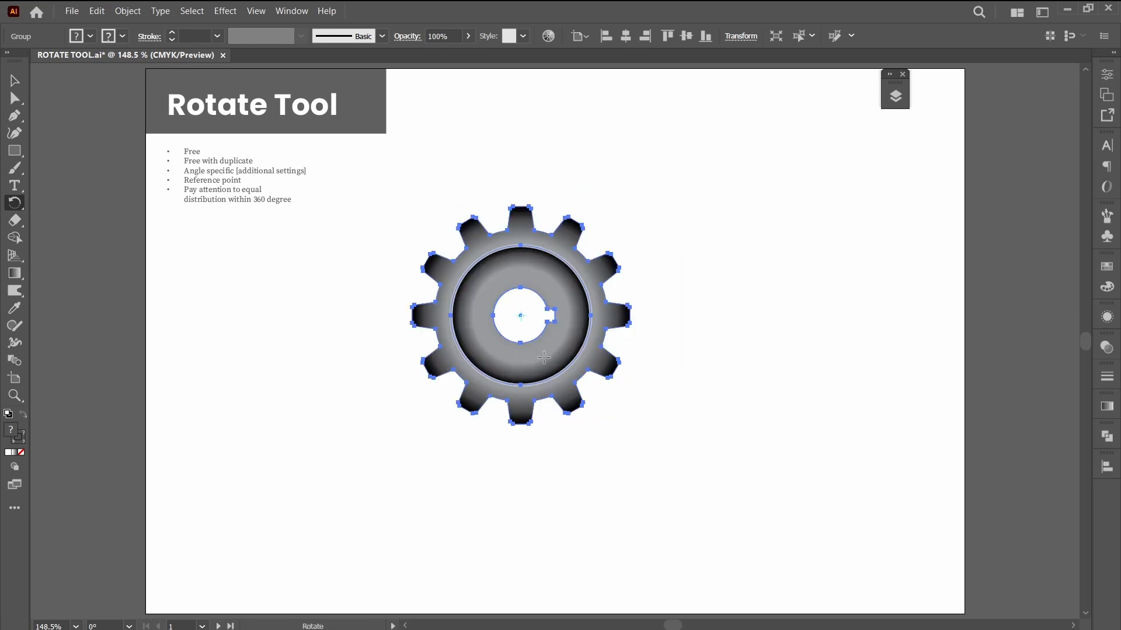
Make a rotated duplicate of the gear with free rotation, and delete the duplicate
left_click_drag(586, 403, 539, 302)
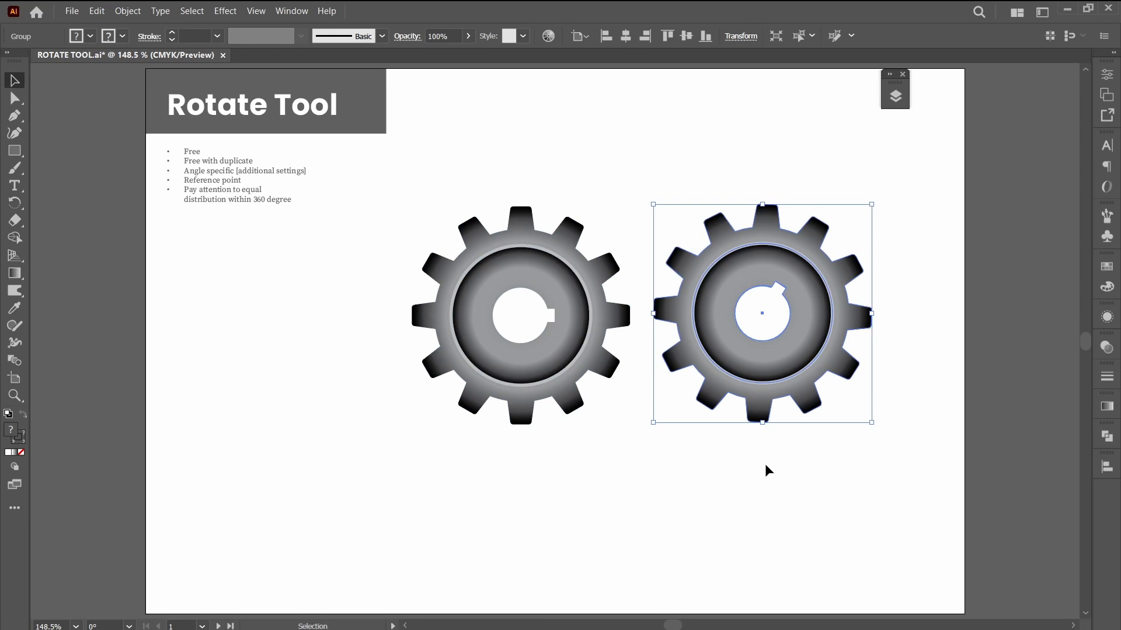
key("Delete")
Move the gear to the artboard's right side and draw a long vertical line in the cleared area
left_click_drag(549, 315, 858, 263)
key("backslash")
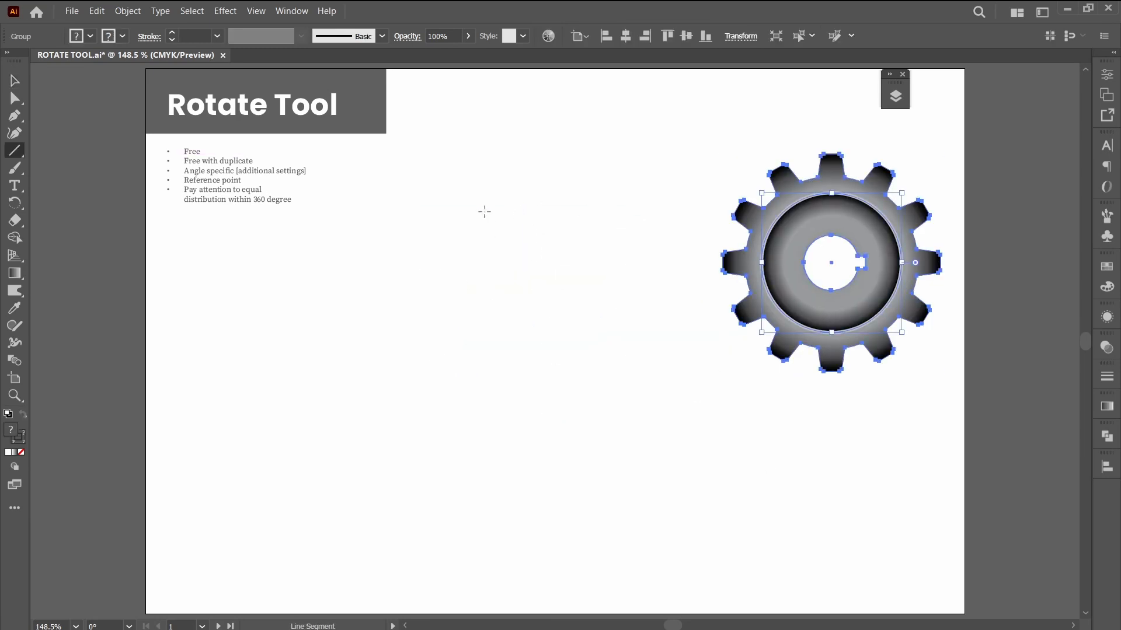
left_click_drag(485, 211, 485, 426)
Rotate a duplicate of the line slightly counterclockwise around its lower end, and repeat the duplication five times to form a fan
key("r")
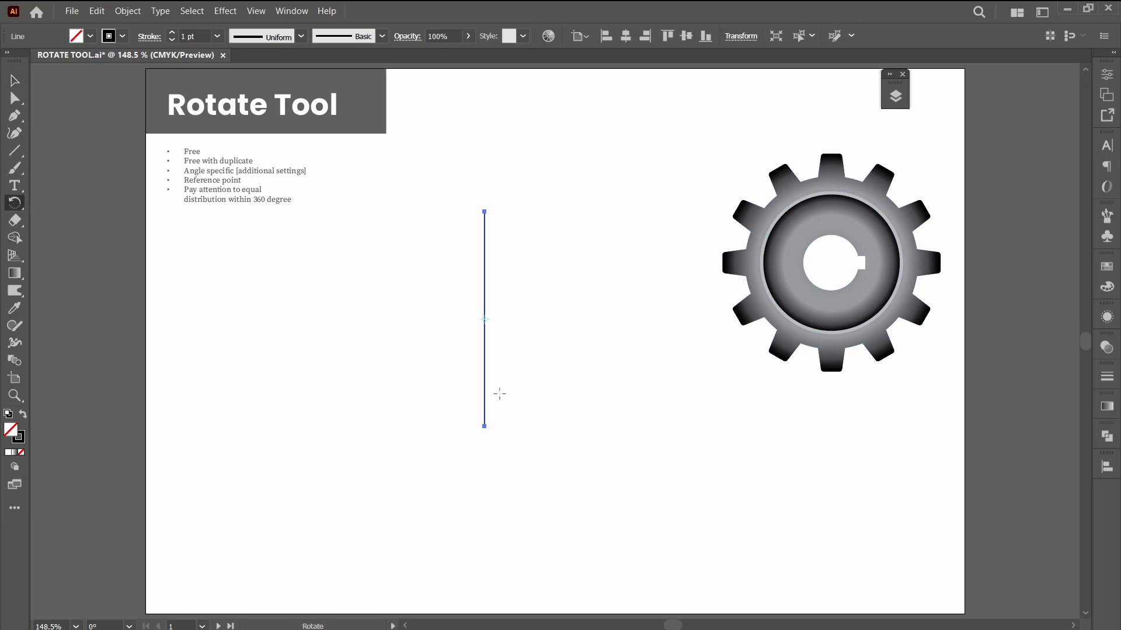
left_click(484, 427)
left_click_drag(484, 214, 461, 303)
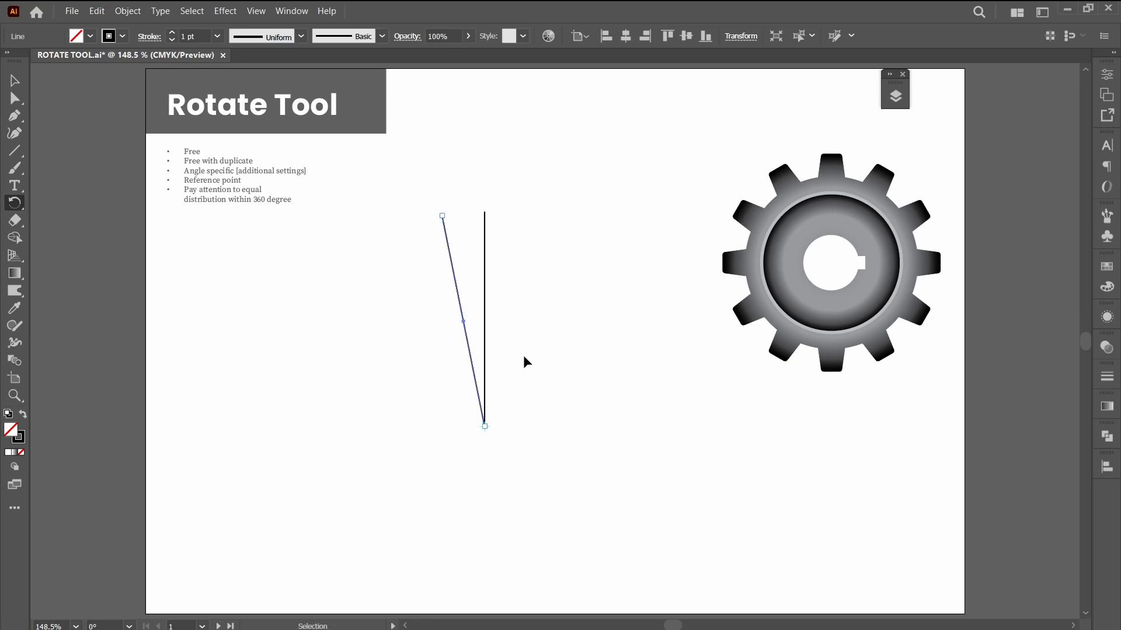
key("ctrl+d")
key("ctrl+d")
key("ctrl+d")
key("ctrl+d")
key("ctrl+d")
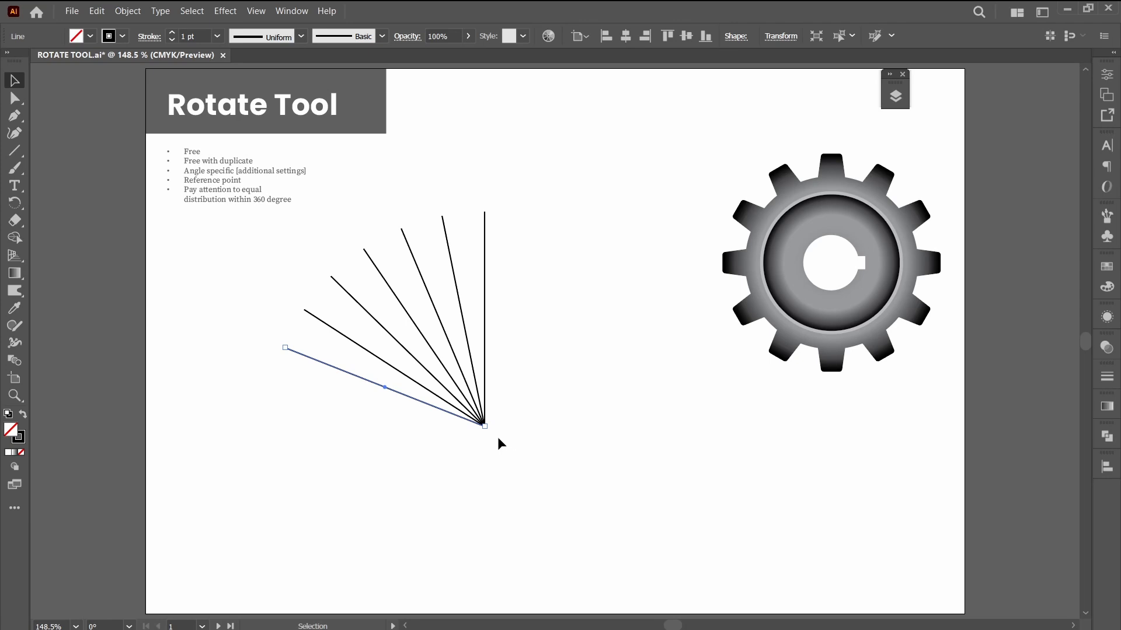
Select the example showing a circle turning into the orange flower on the second artboard
left_click_drag(494, 432, 445, 379)
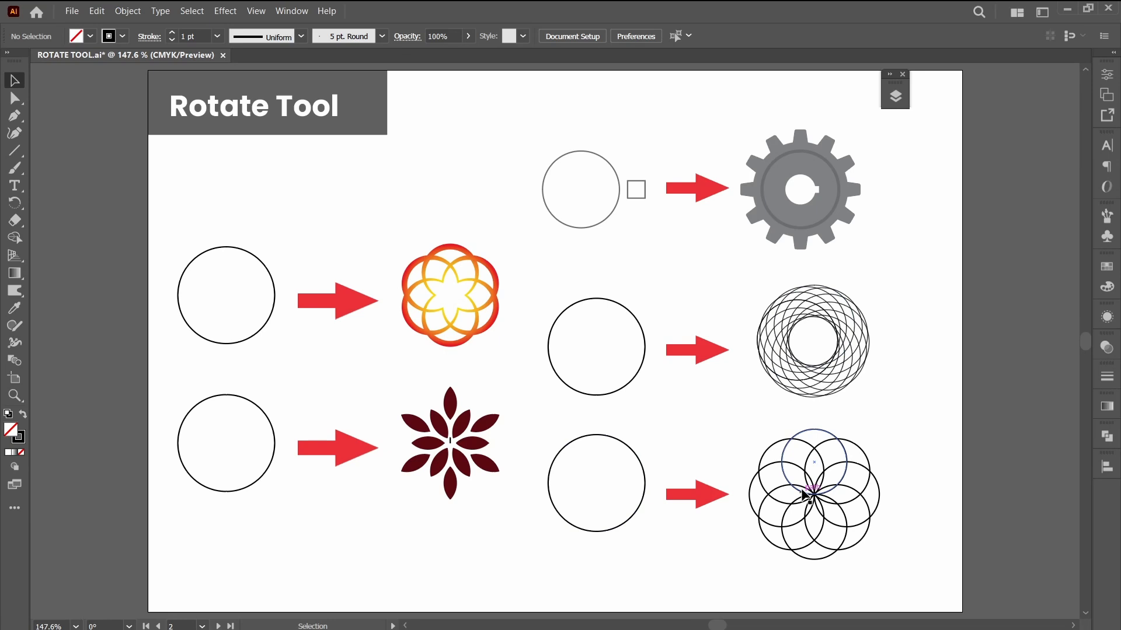
left_click_drag(172, 233, 528, 372)
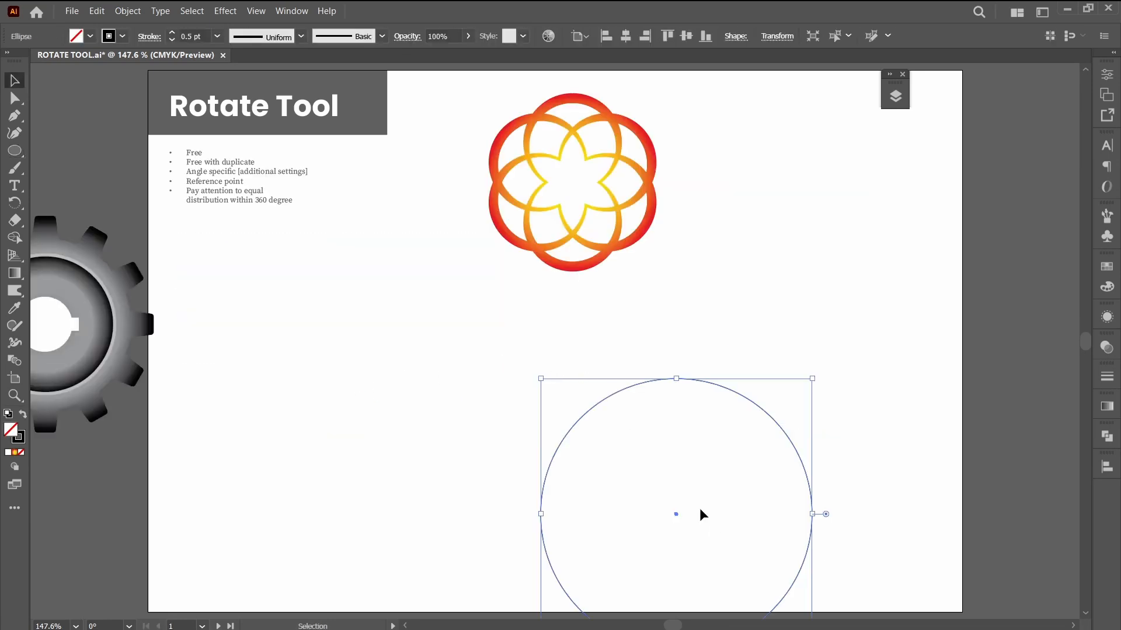
Move the large circle below the orange flower and create a slightly smaller circle inside it, offset toward its lower edge
left_click_drag(699, 509, 519, 417)
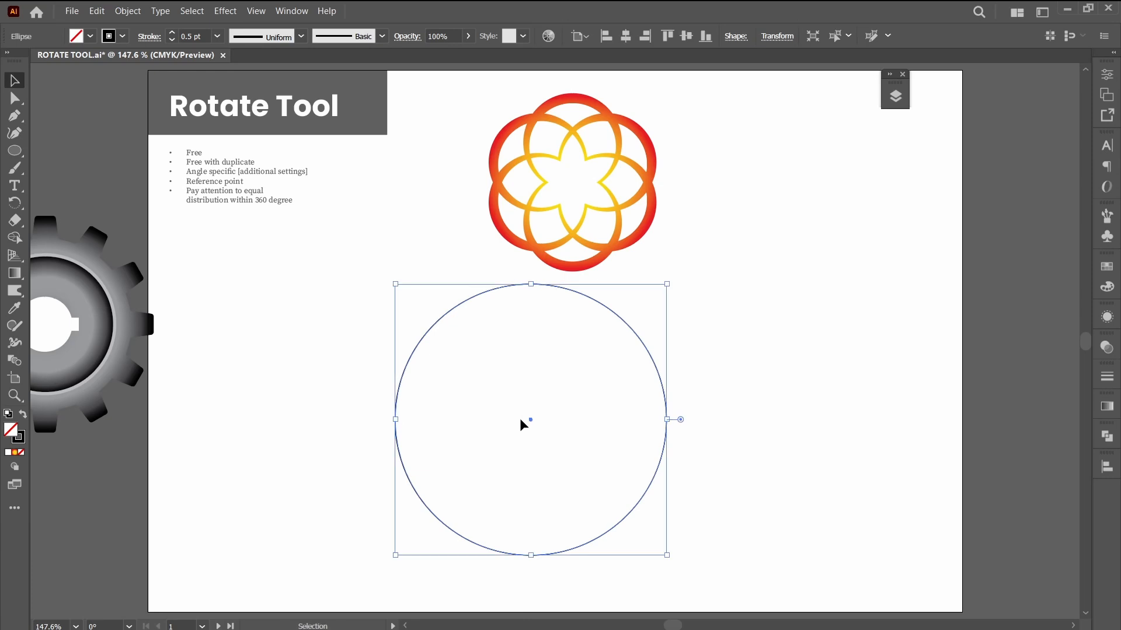
left_click_drag(531, 285, 527, 304)
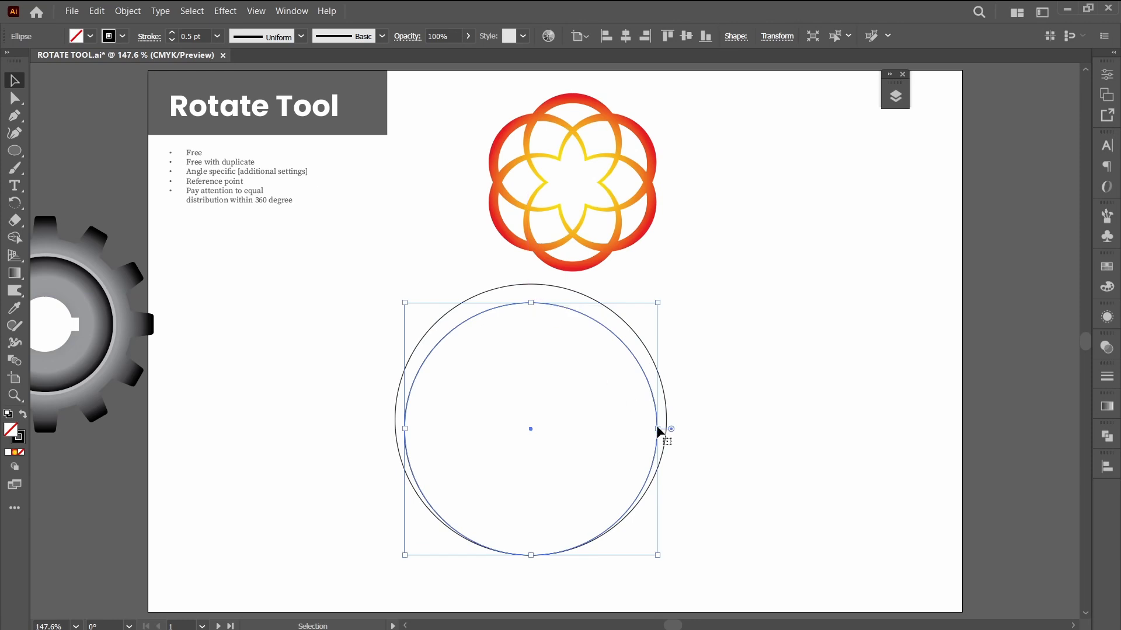
key("Up")
key("Up")
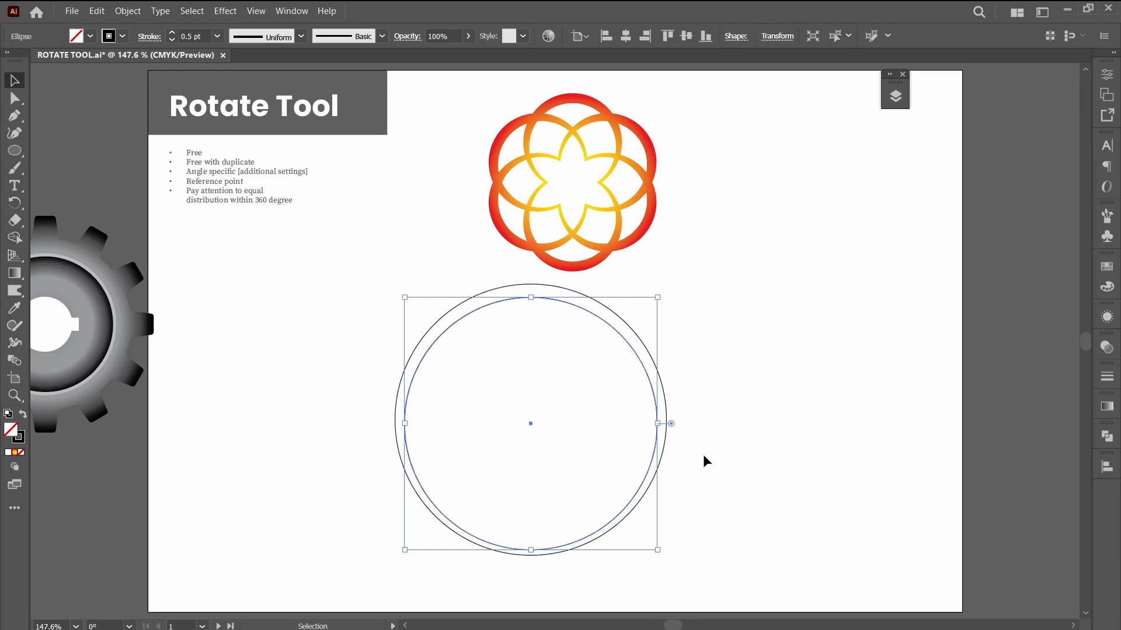
left_click_drag(532, 298, 531, 302)
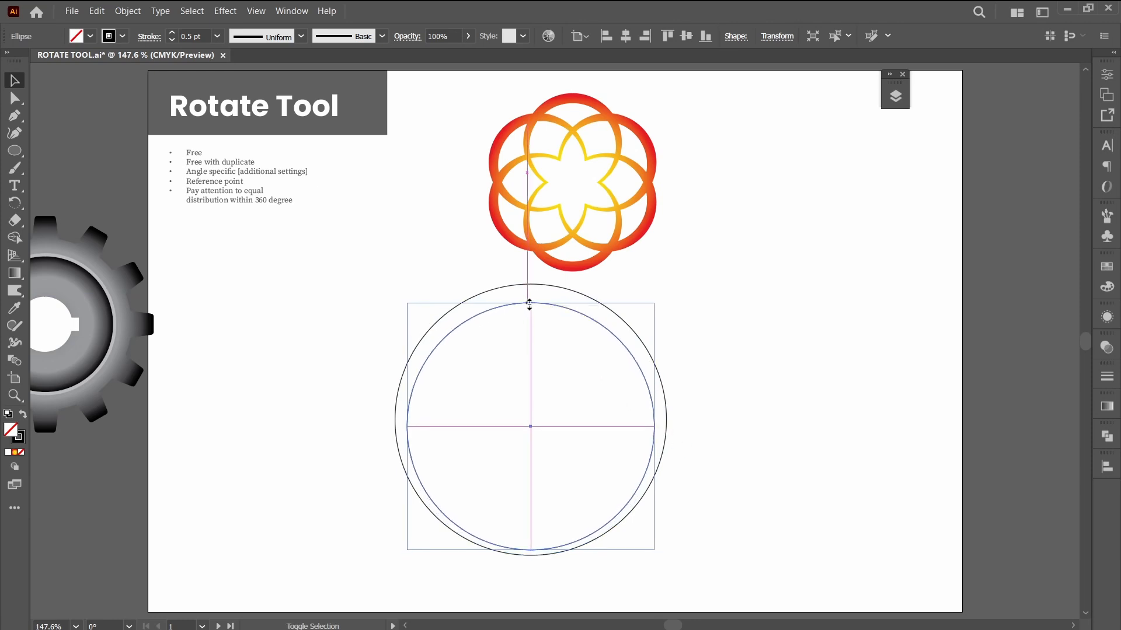
Combine the two circles into a compound path and scale the ring down to about 52 mm wide
key("ctrl+a")
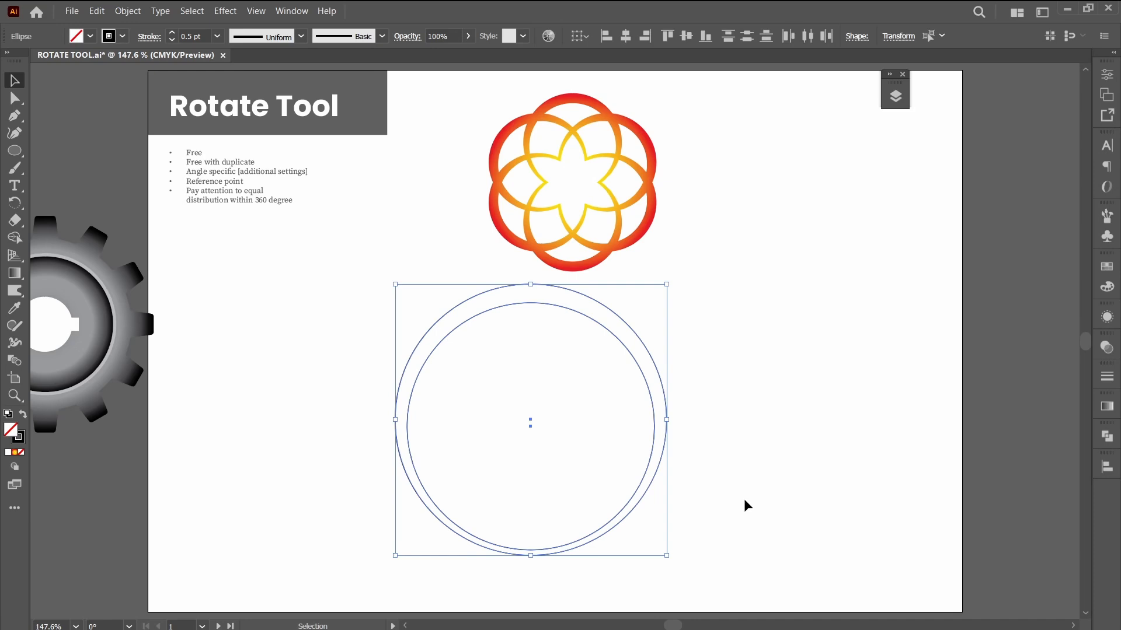
key("ctrl+8")
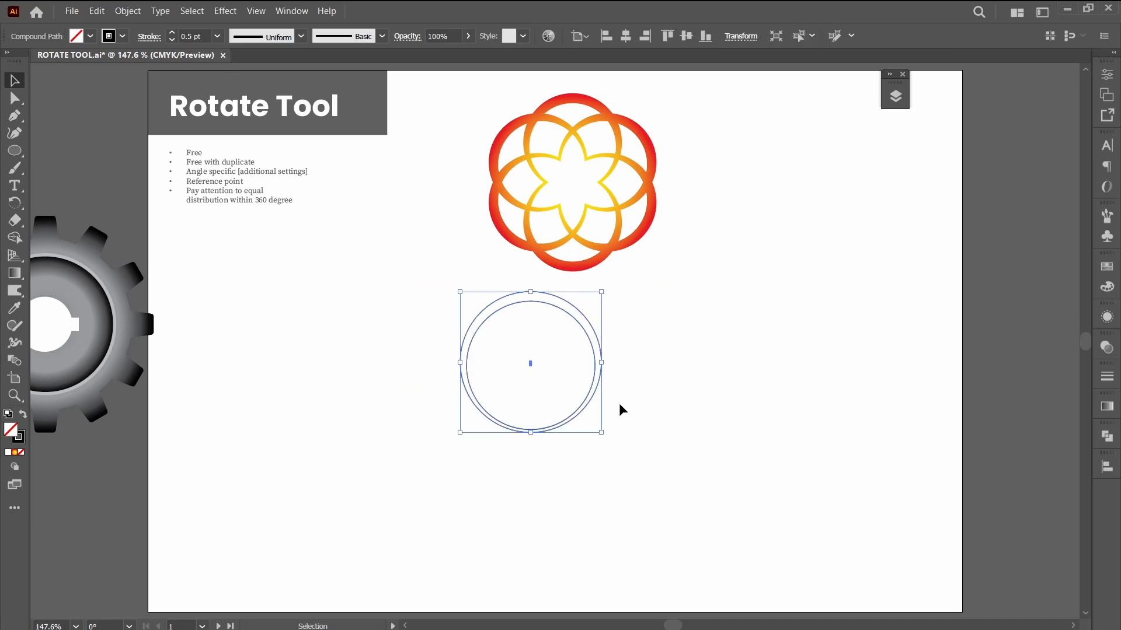
Duplicate the ring in place, flip the duplicate vertically, and move it about 40 mm down so the rings overlap
key("ctrl")
key("ctrl")
left_click(1107, 74)
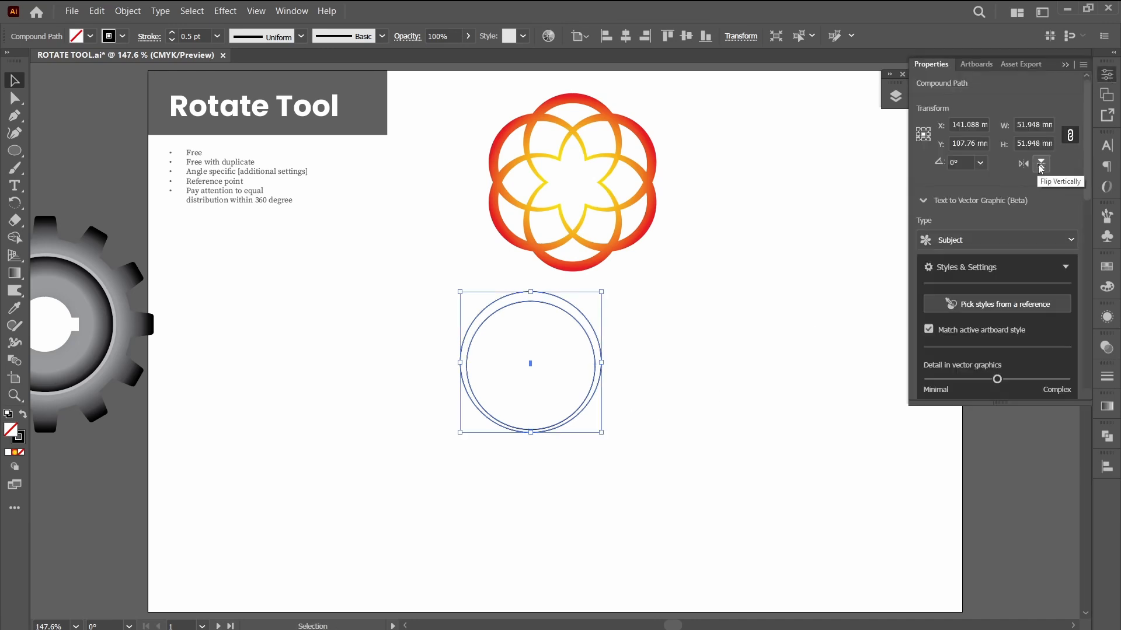
left_click_drag(597, 293, 596, 373)
key("shift+Down")
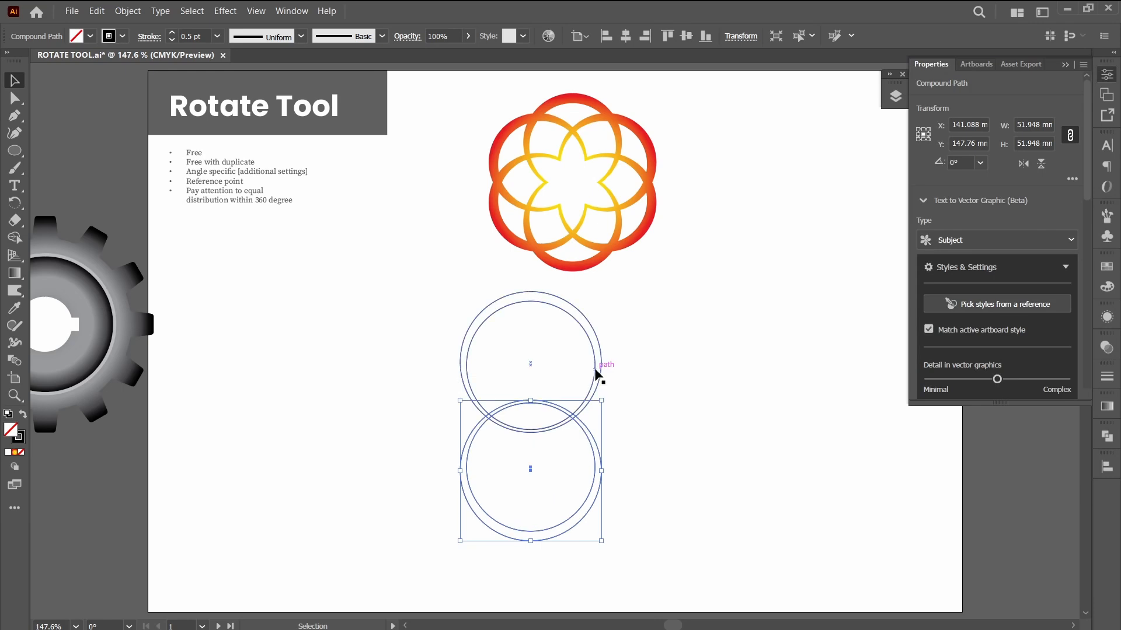
key("Down")
Select both rings and merge them into a single figure-eight outline without the overlapping inner arcs
left_click(355, 419)
left_click_drag(355, 419, 728, 500)
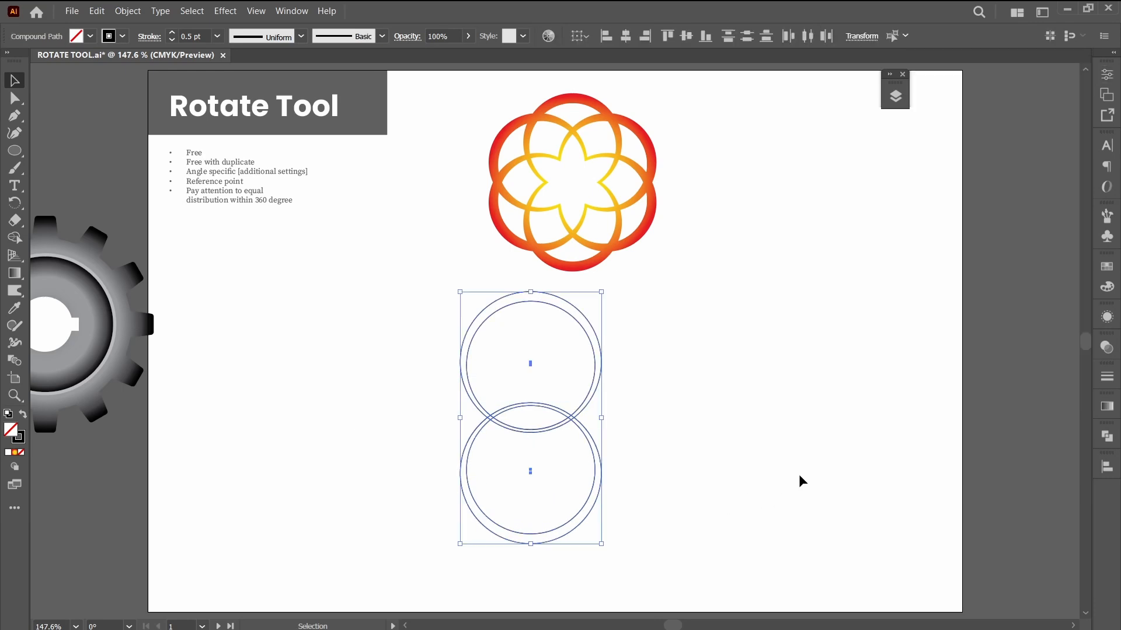
key("shift+m")
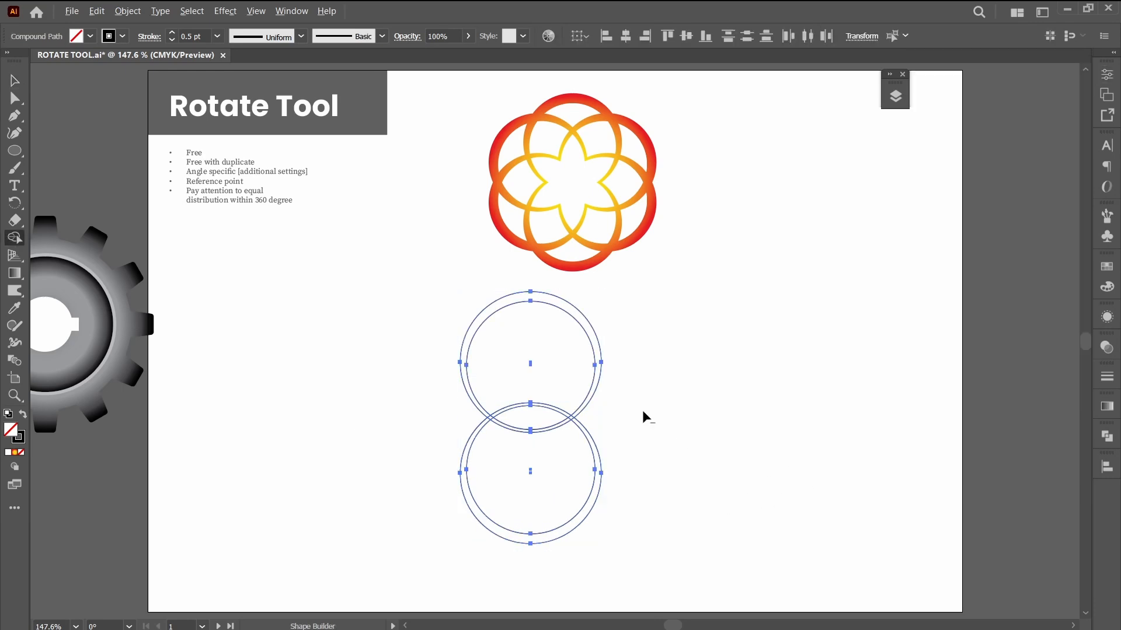
left_click_drag(537, 362, 532, 475)
key("v")
left_click(1107, 436)
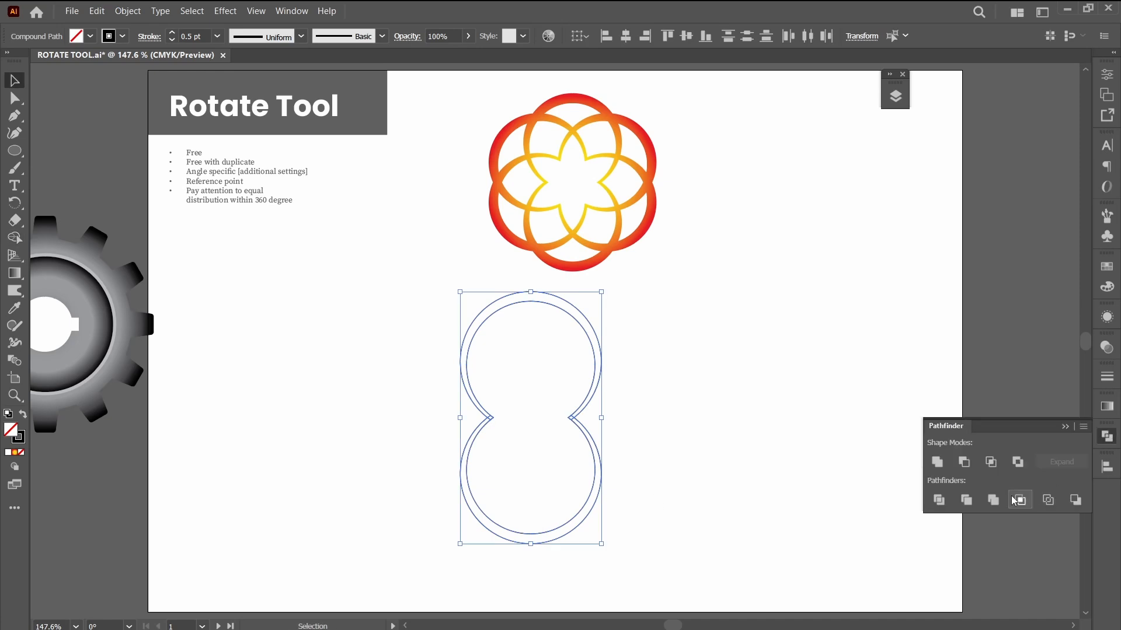
left_click(551, 432)
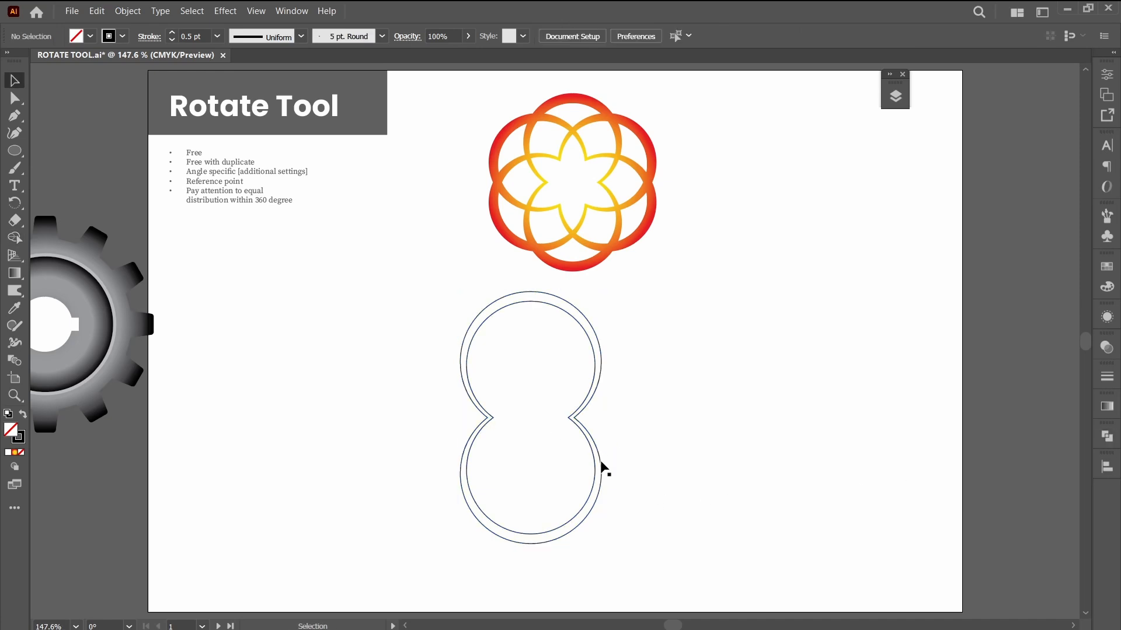
Rotate a copy of the figure-eight outline by 120° about its center and repeat the copy once to form a six-petal outline
left_click_drag(596, 462, 610, 466)
key("r")
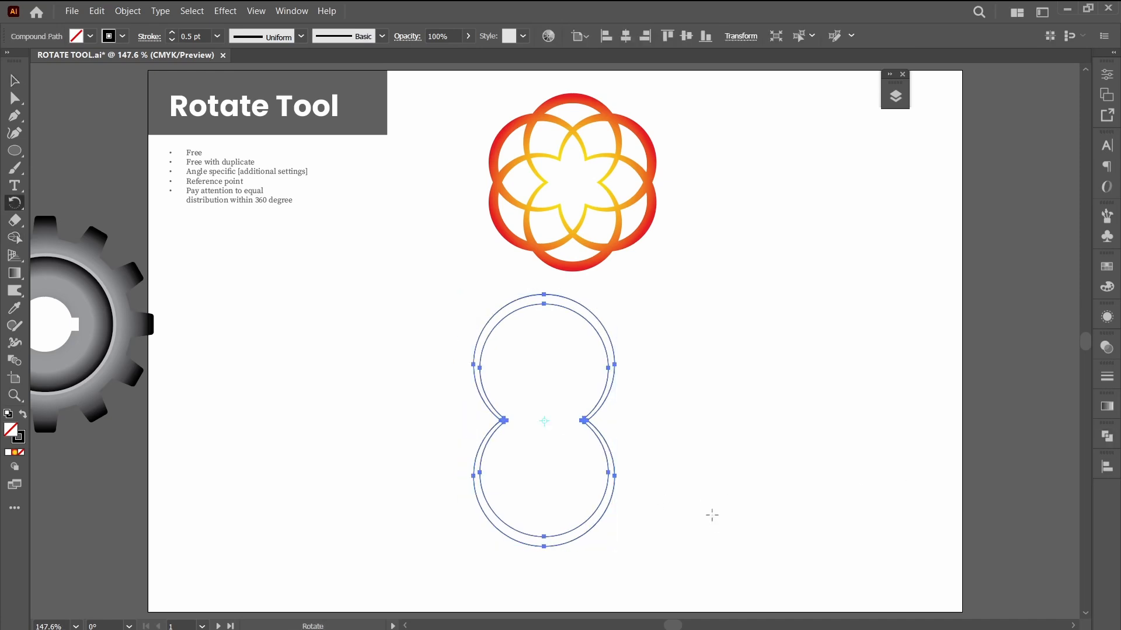
key("Return")
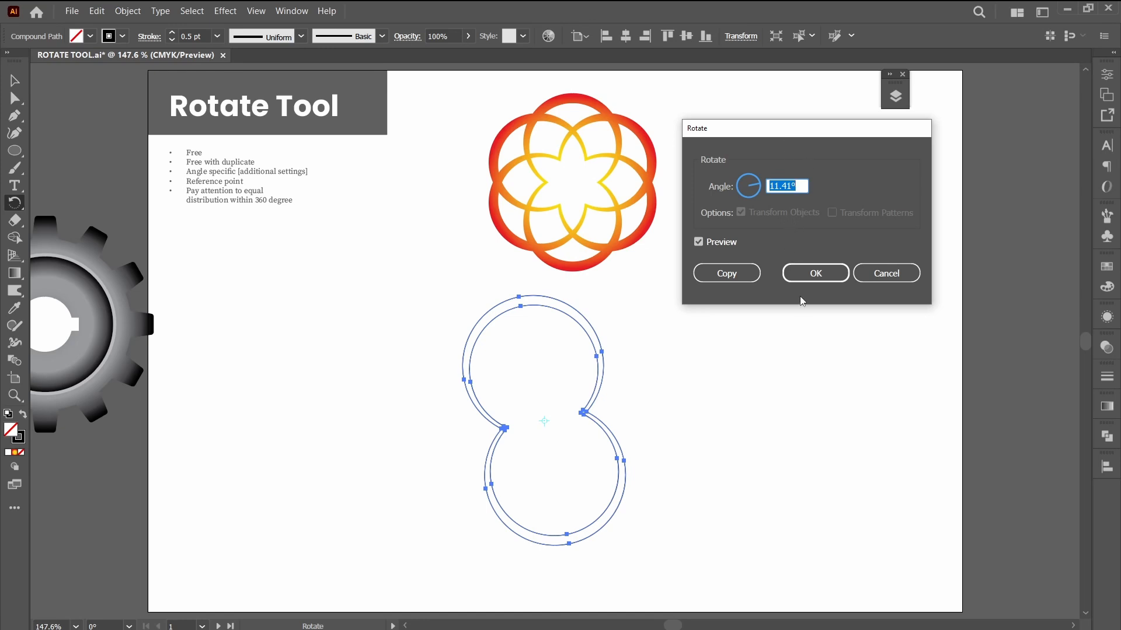
type("120")
left_click(719, 274)
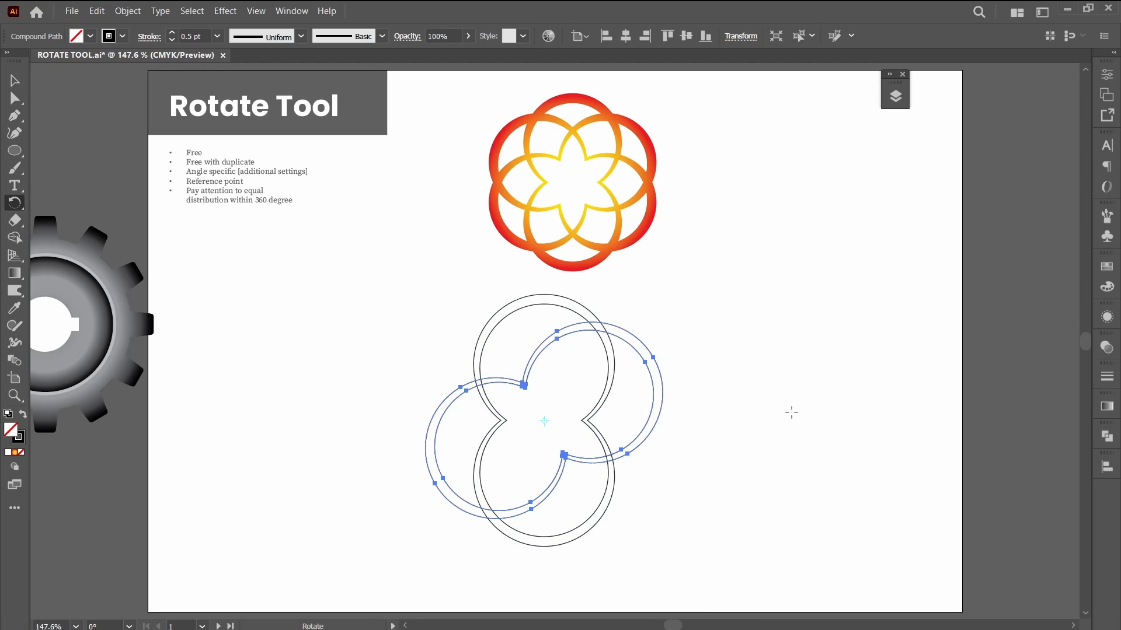
key("ctrl+d")
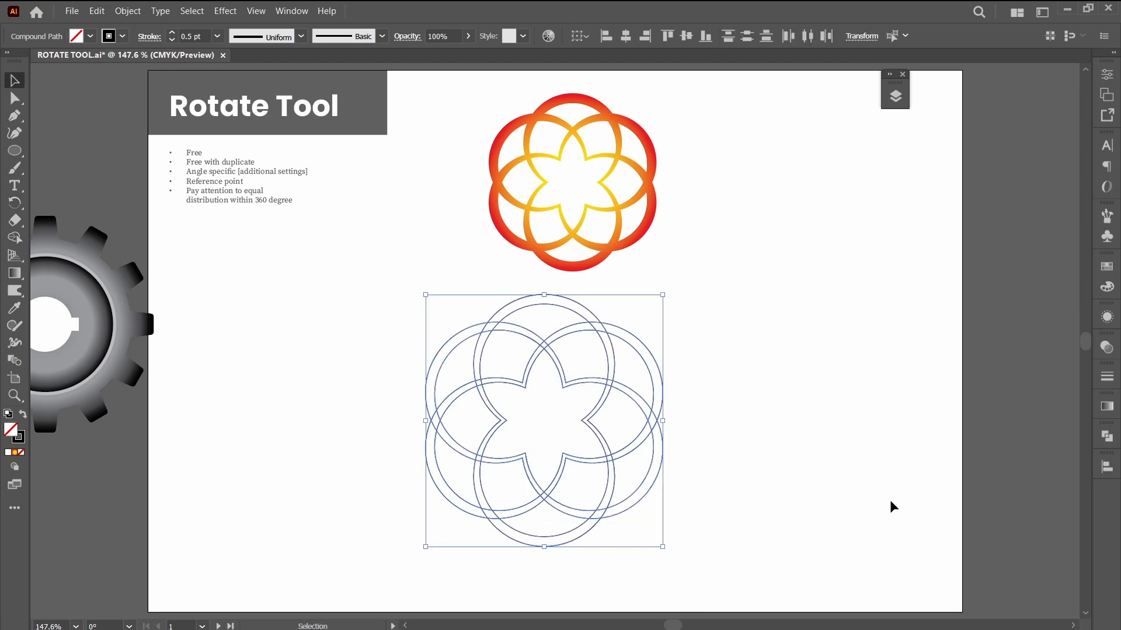
Unite the three overlapping figure-eights into one shape and give it the finished orange flower's gradient with the Eyedropper
left_click(1107, 436)
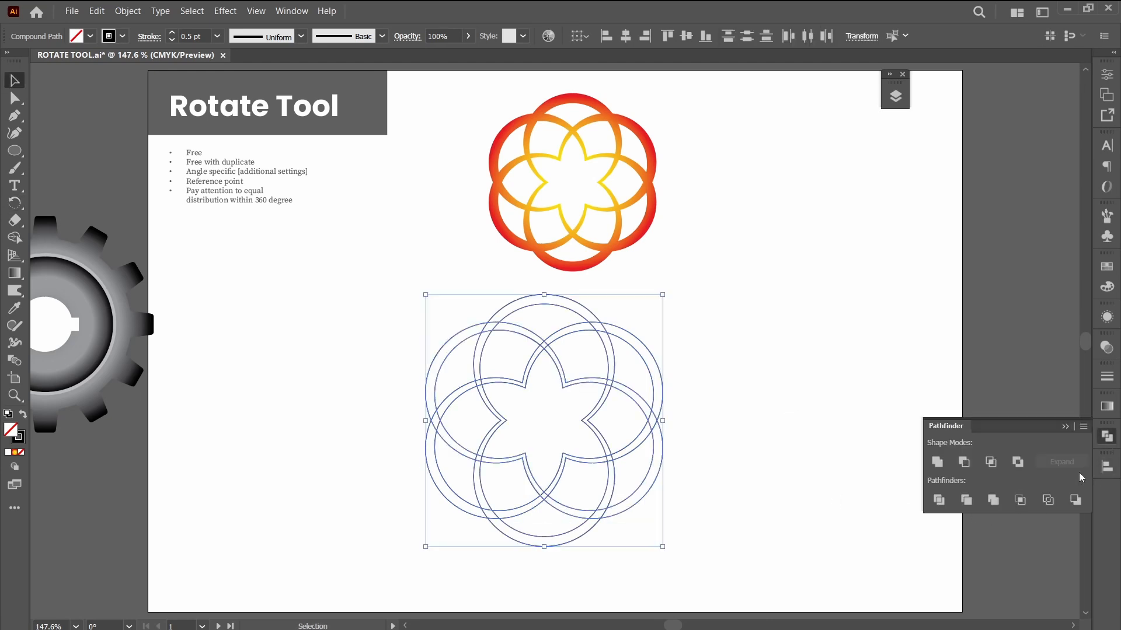
left_click(936, 463)
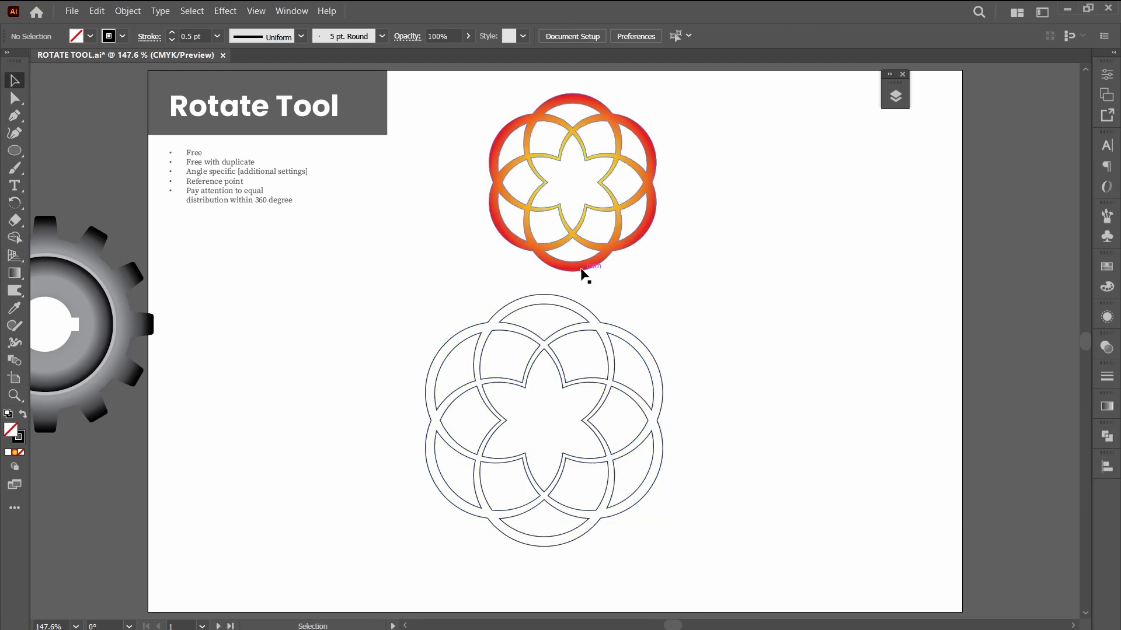
left_click_drag(581, 270, 546, 269)
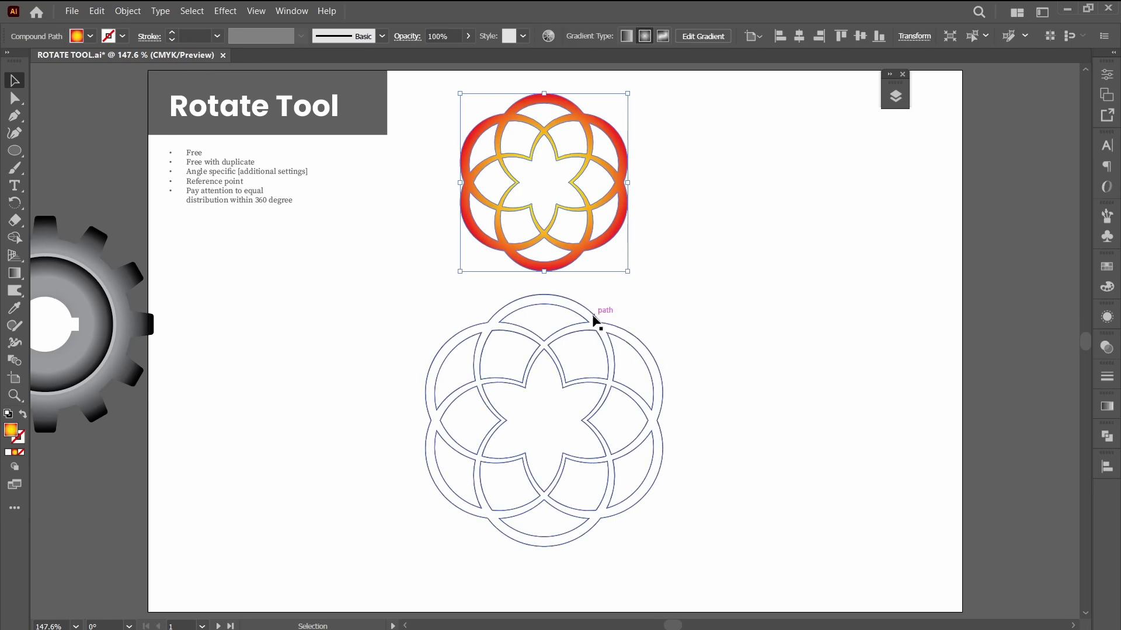
left_click(592, 316)
key("i")
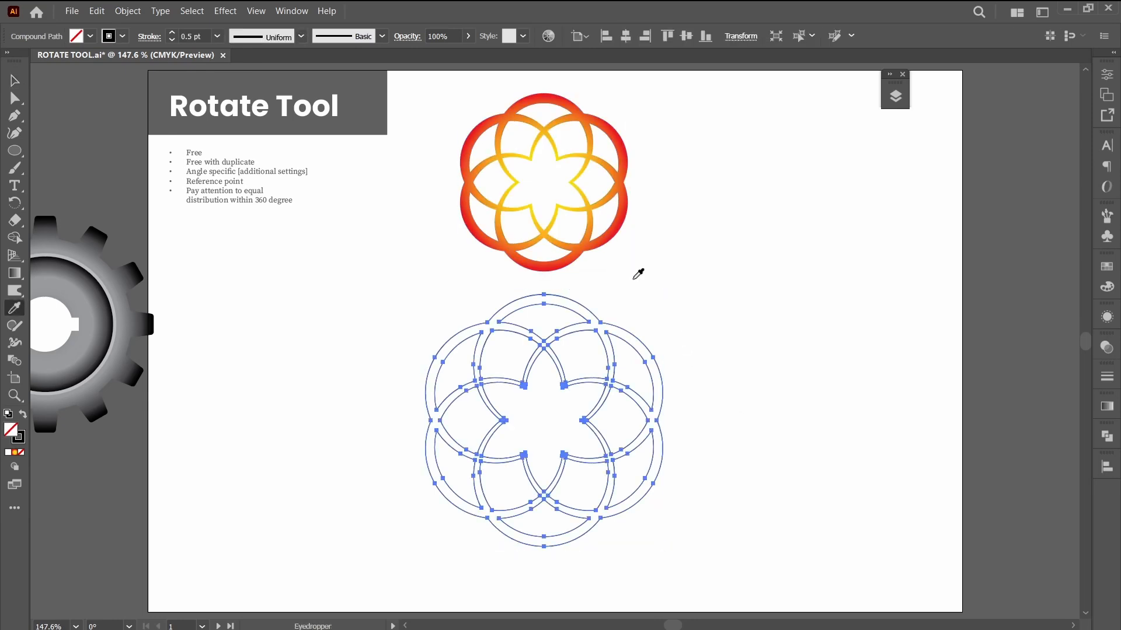
left_click(577, 250)
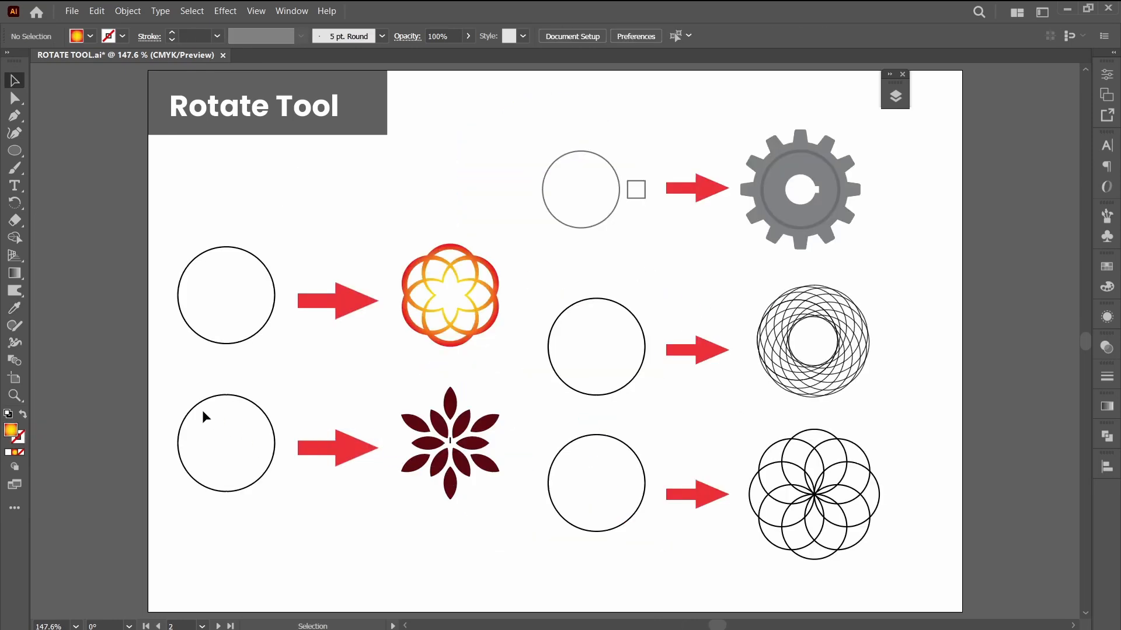
Bring the circle and dark red flower sample onto the first artboard and duplicate the circle sideways so both circles partly overlap
mouse_move(168, 392)
left_mouse_down()
mouse_move(438, 511)
mouse_move(536, 514)
mouse_move(528, 509)
left_mouse_up()
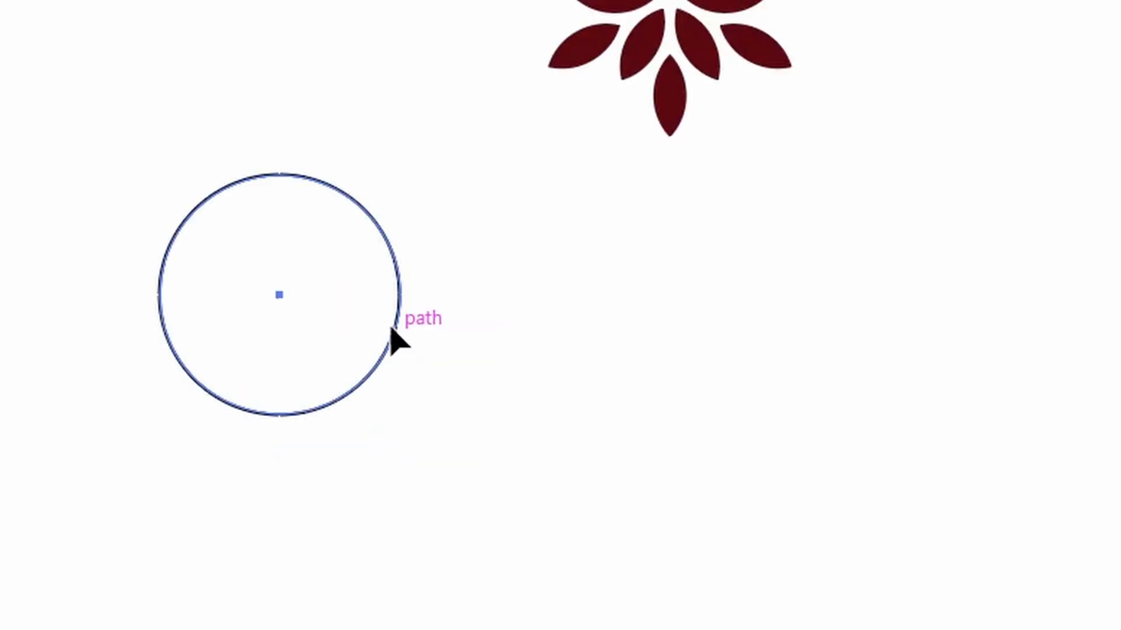
left_click_drag(390, 328, 577, 327)
left_click(751, 490)
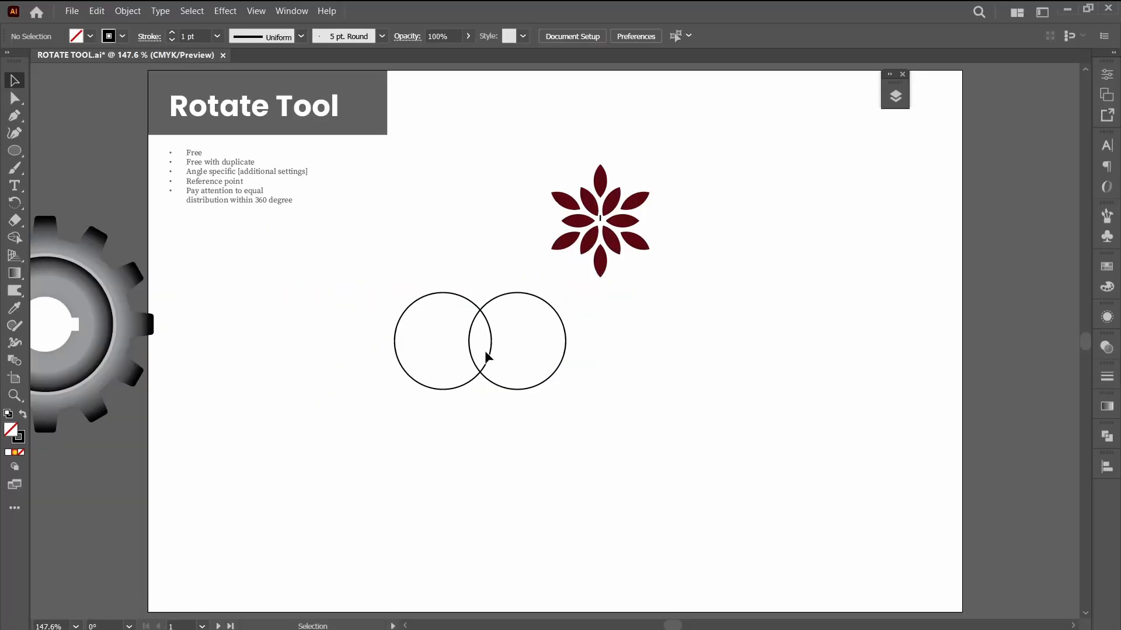
Intersect the two circles into a pointed petal and draw a short vertical line down from its lower tip
left_click_drag(600, 384, 480, 365)
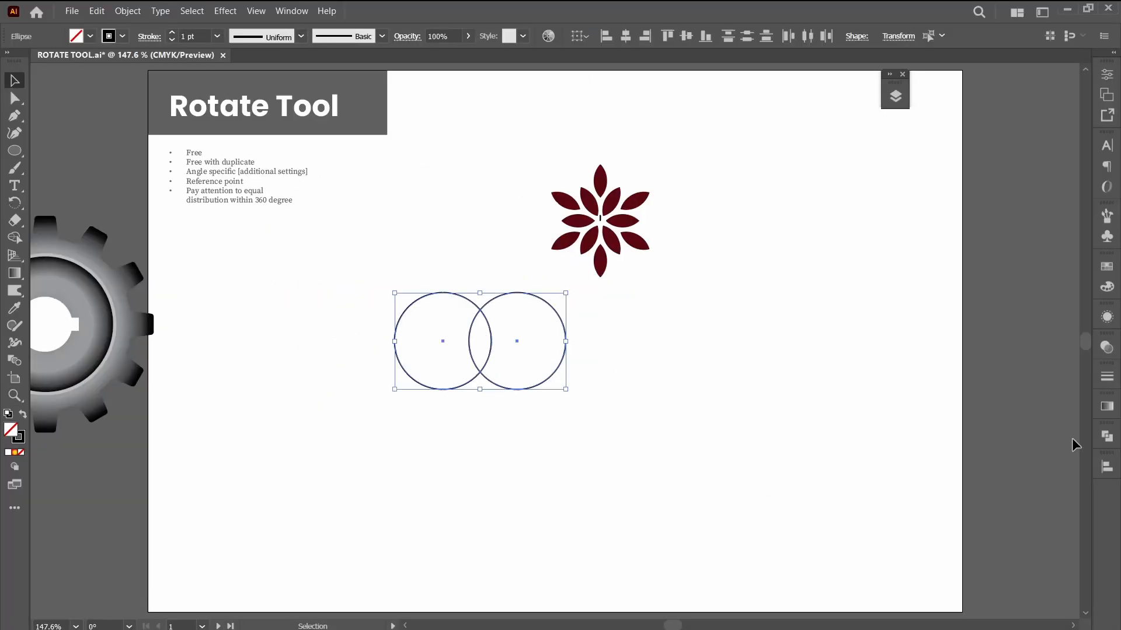
left_click(1107, 436)
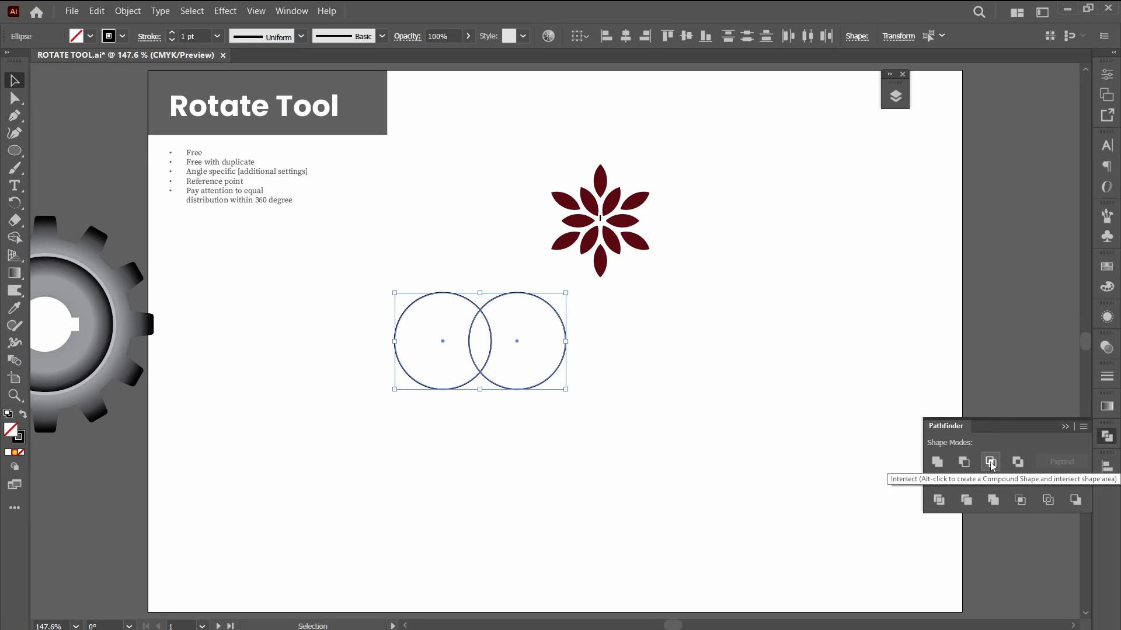
left_click(991, 462)
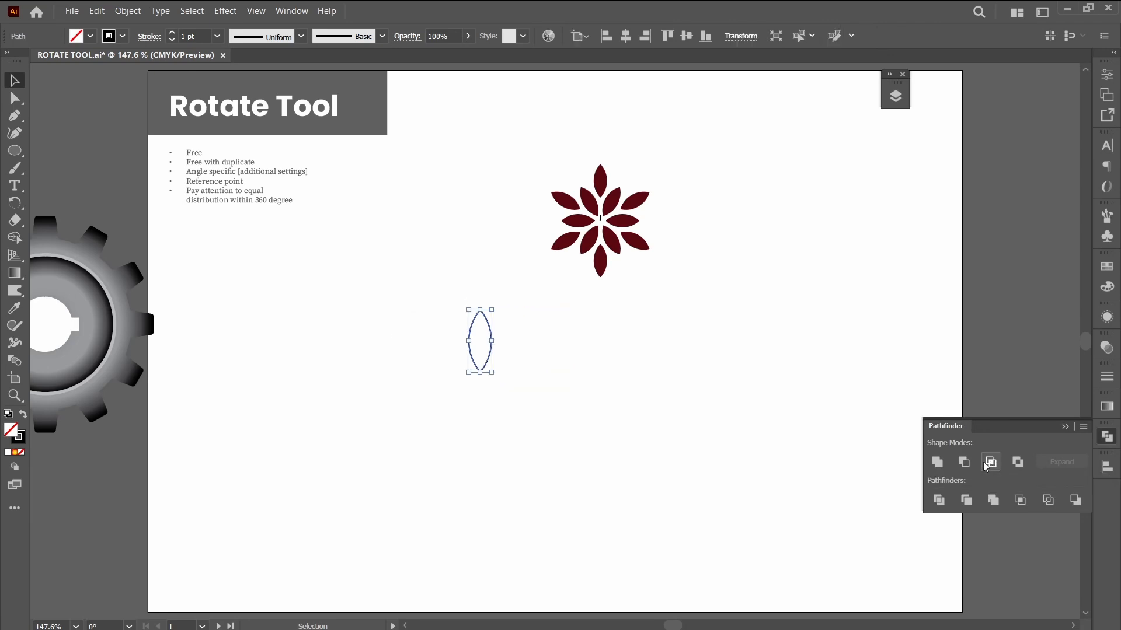
left_click(513, 467)
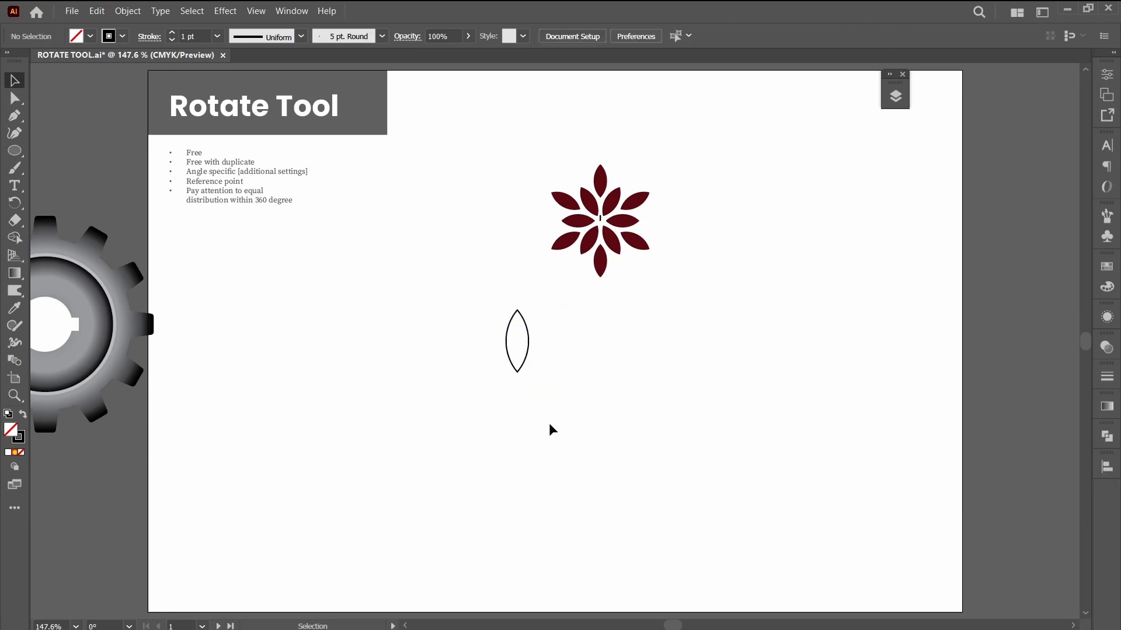
key("p")
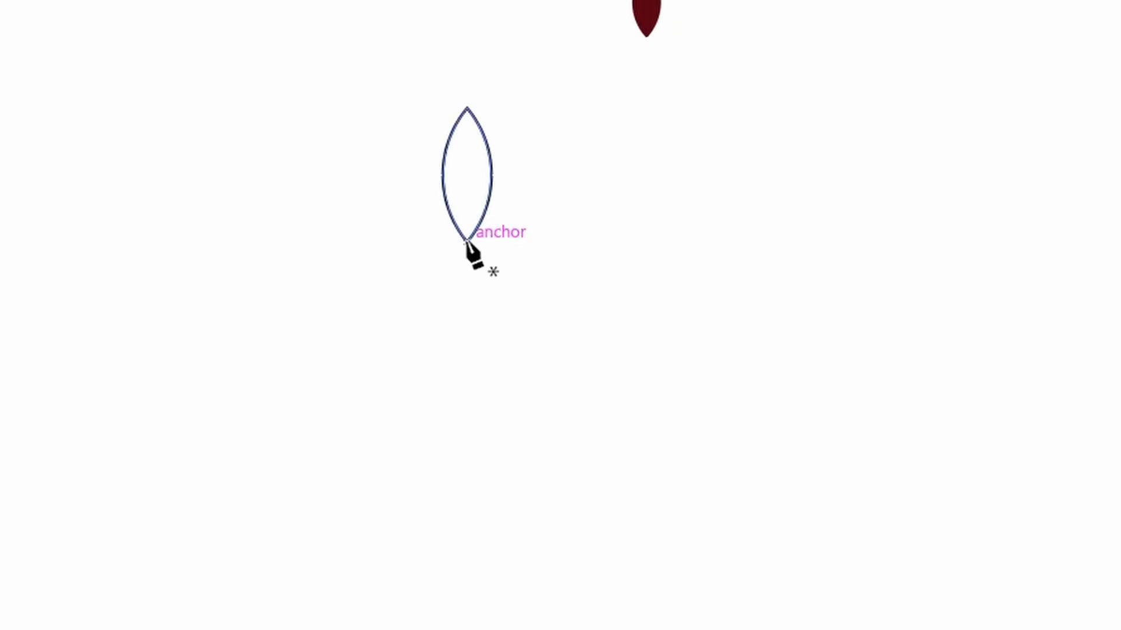
mouse_move(465, 241)
left_mouse_down()
mouse_move(457, 285)
mouse_move(467, 293)
left_mouse_up()
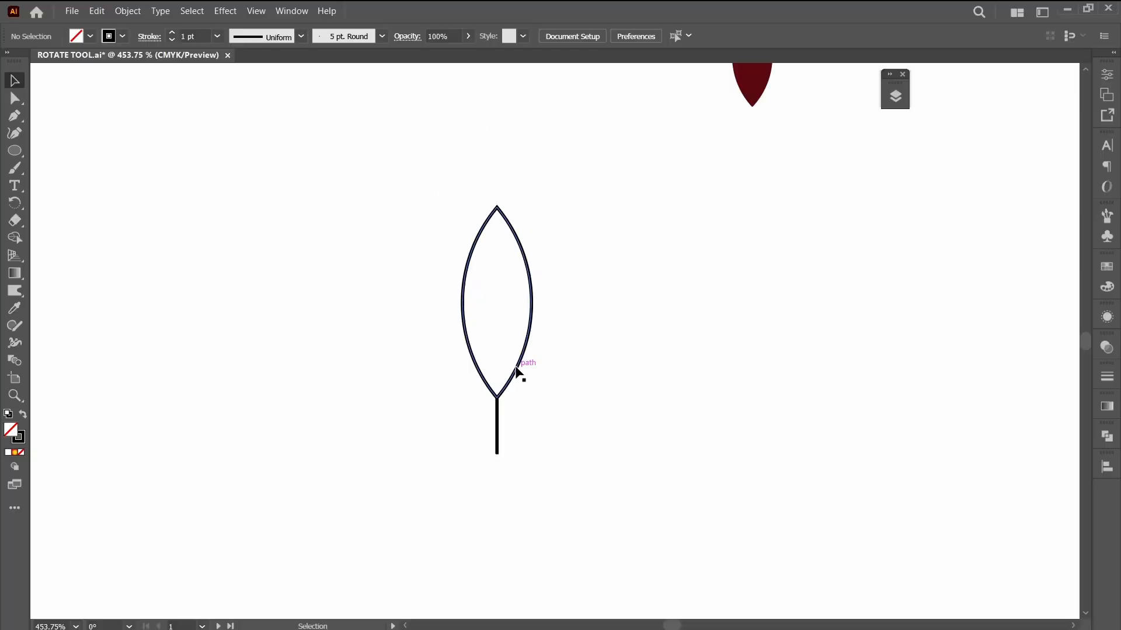
Rotate a copy of the petal by 60° about the line's lower end and repeat the copy four times
left_click(517, 367)
key("r")
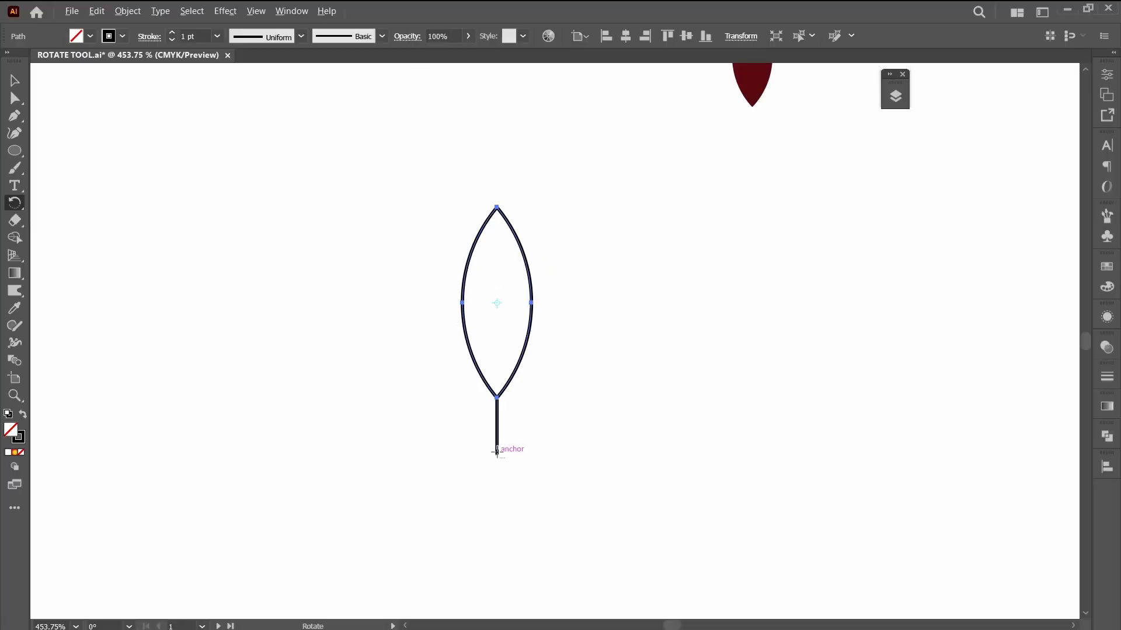
left_click(497, 450, "alt")
type("60")
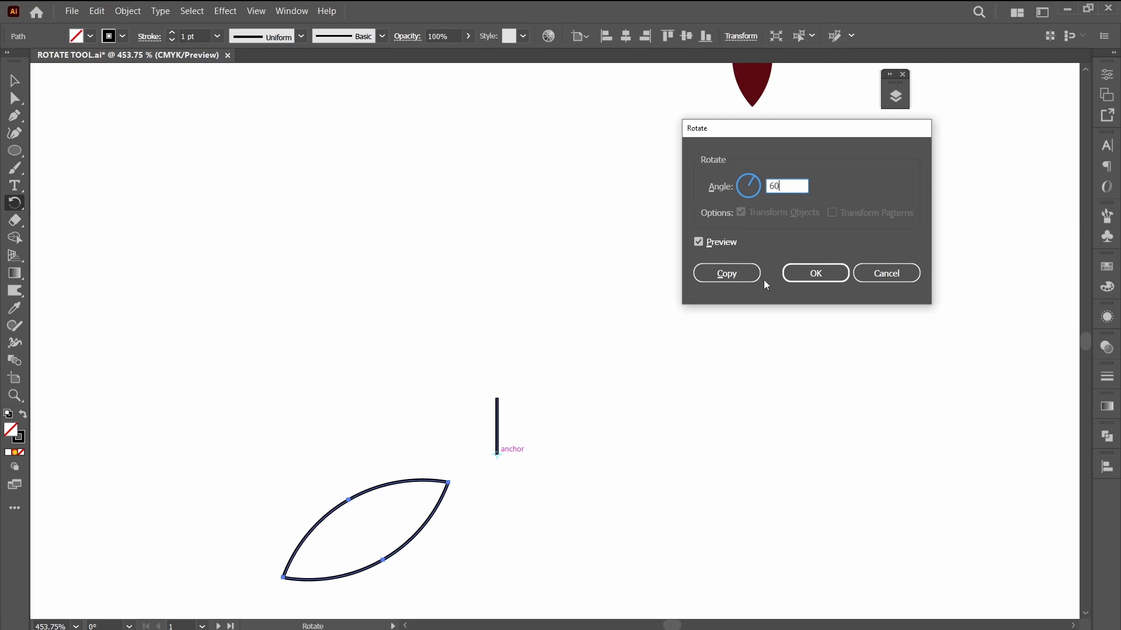
left_click(735, 276)
key("ctrl+d")
key("ctrl+d")
key("ctrl+d")
key("ctrl+d")
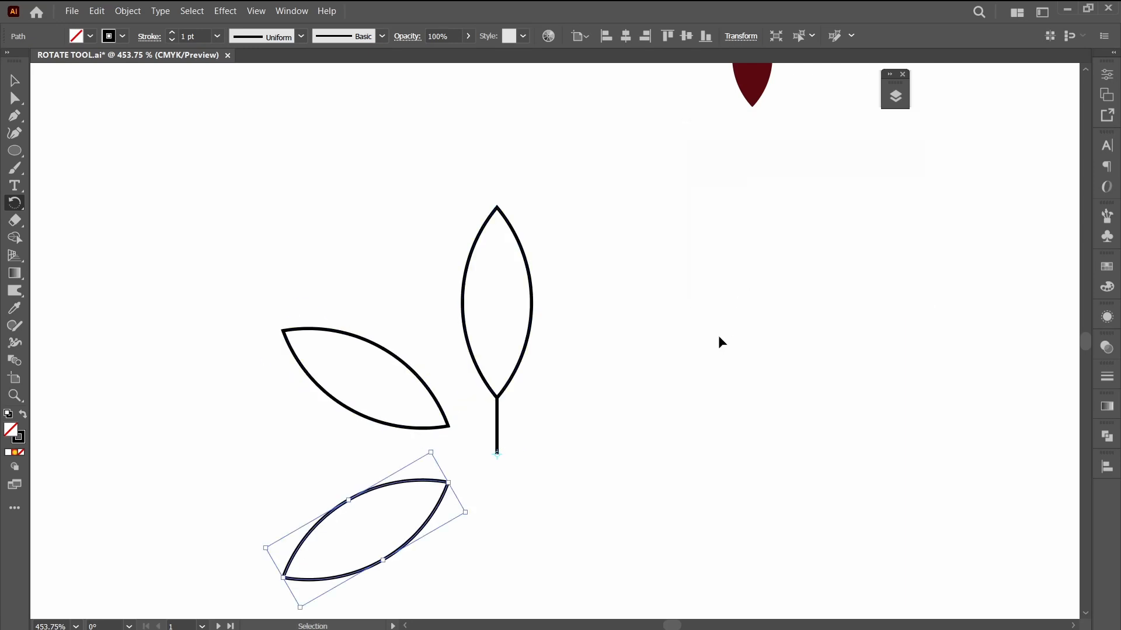
key("ctrl+minus")
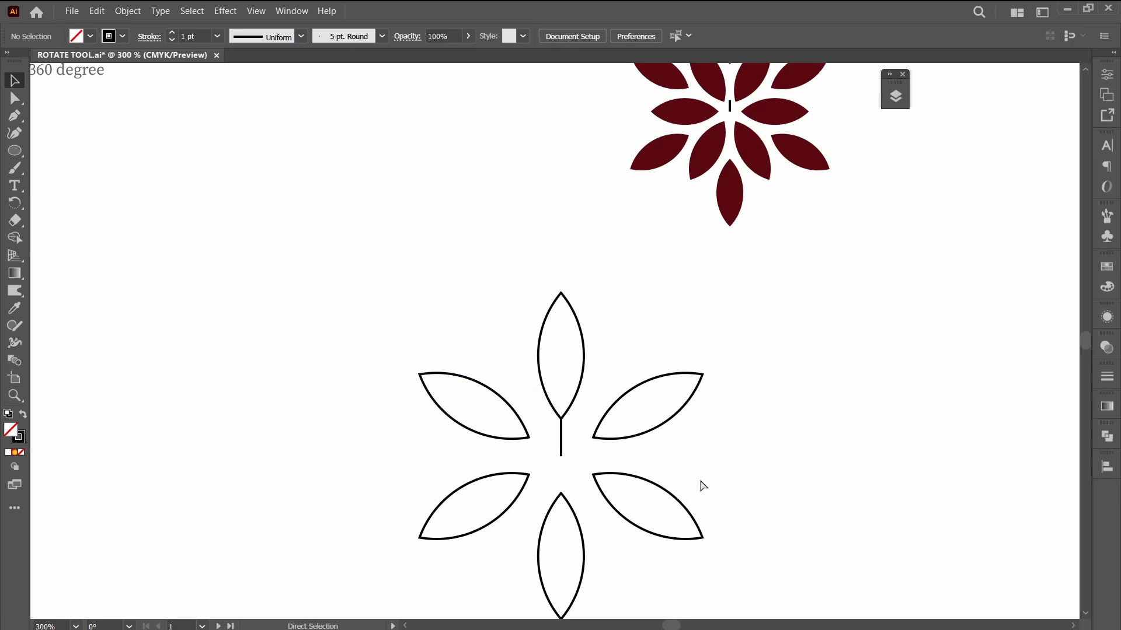
Undo the rotated petal copies back to the single petal with its line
key("ctrl+z")
key("ctrl+z")
key("ctrl+z")
key("ctrl+z")
key("ctrl+z")
left_click(660, 504)
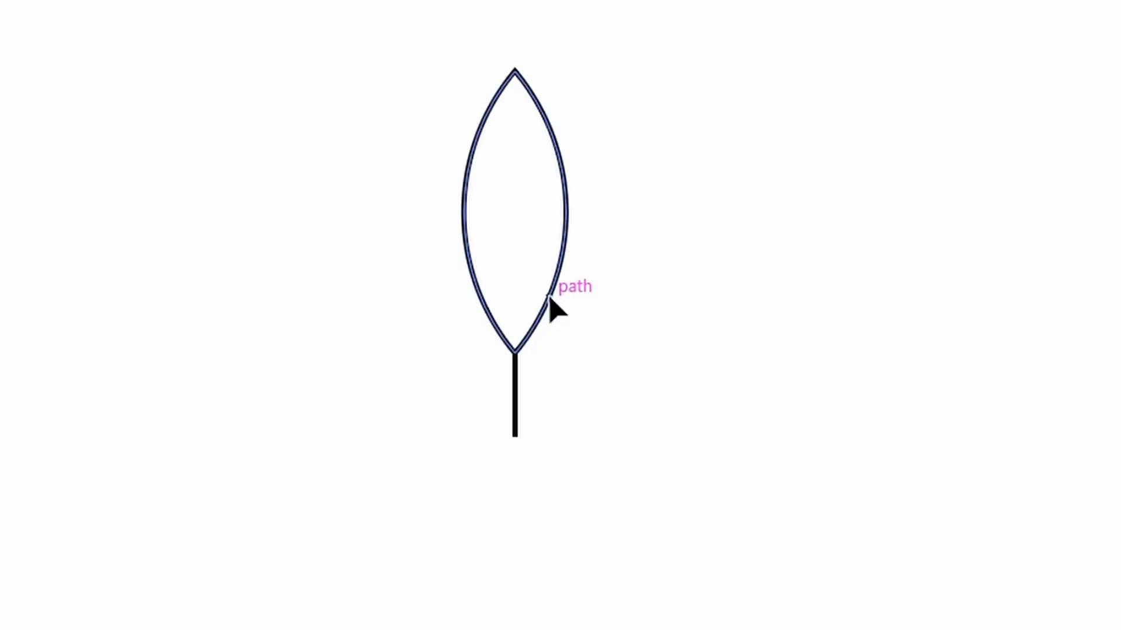
Rotate a copy of the petal by 60° about the middle of the line and repeat the copy four times
left_click(550, 297)
key("p")
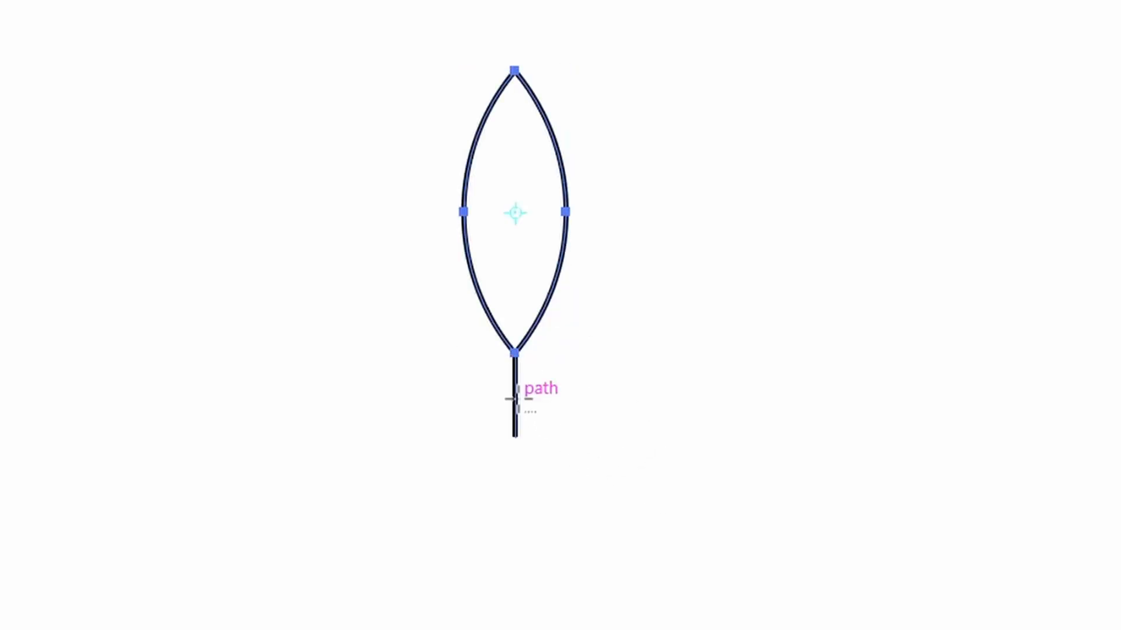
left_click(515, 399, "alt")
type("60")
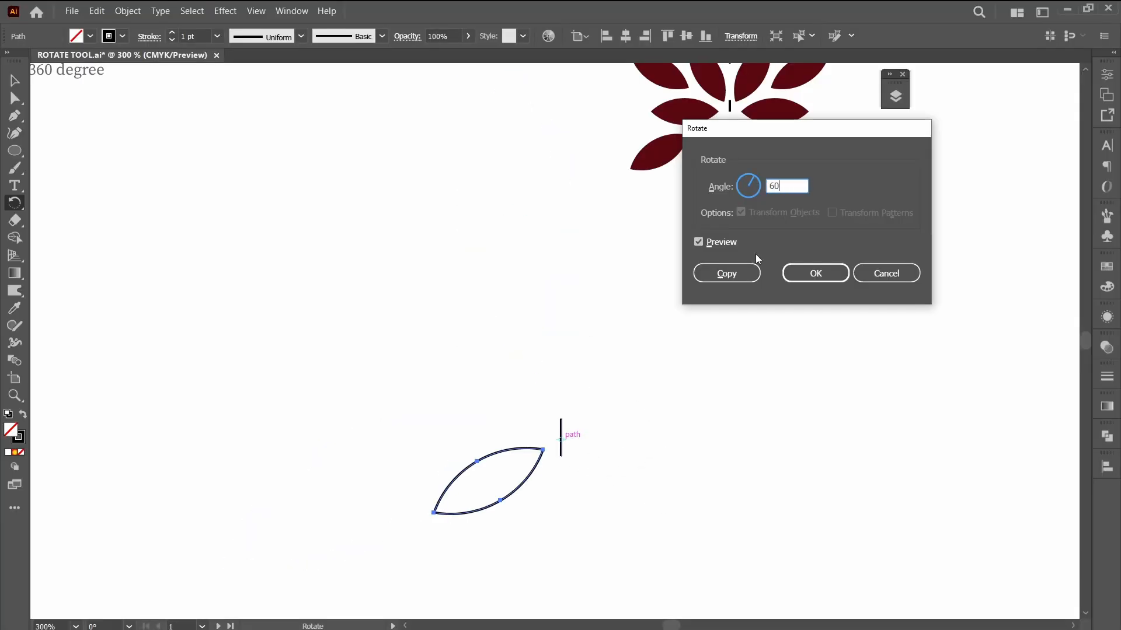
left_click(725, 274)
key("ctrl+d")
key("ctrl+d")
key("ctrl+d")
key("ctrl+d")
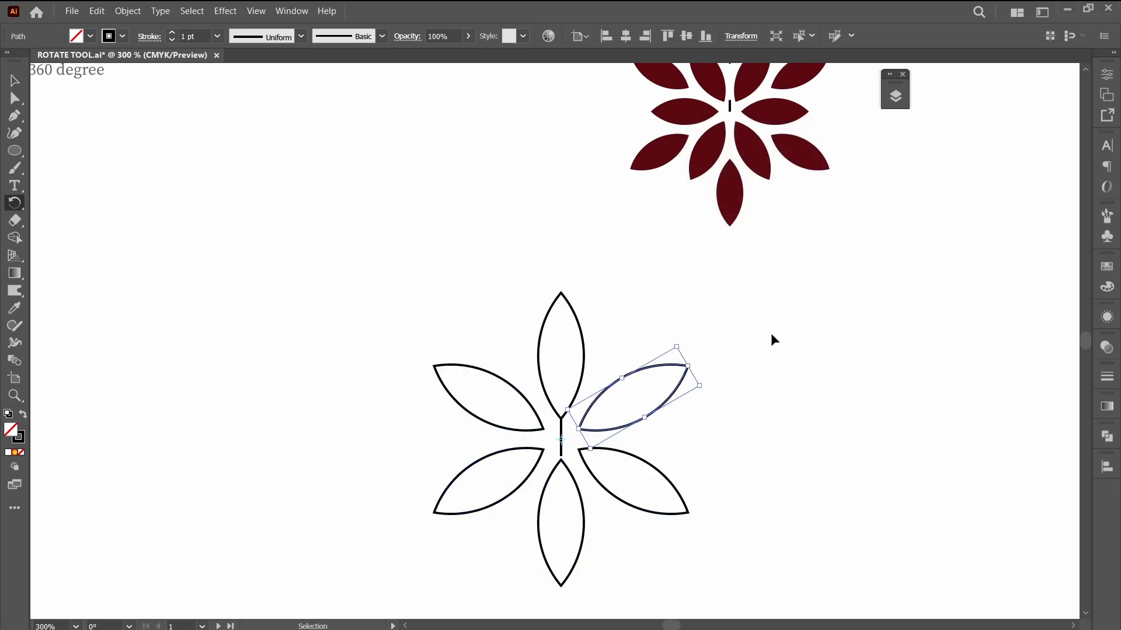
Group the six petals without the center line and apply the sample flower's dark red fill to them
key("v")
left_click_drag(381, 303, 715, 388)
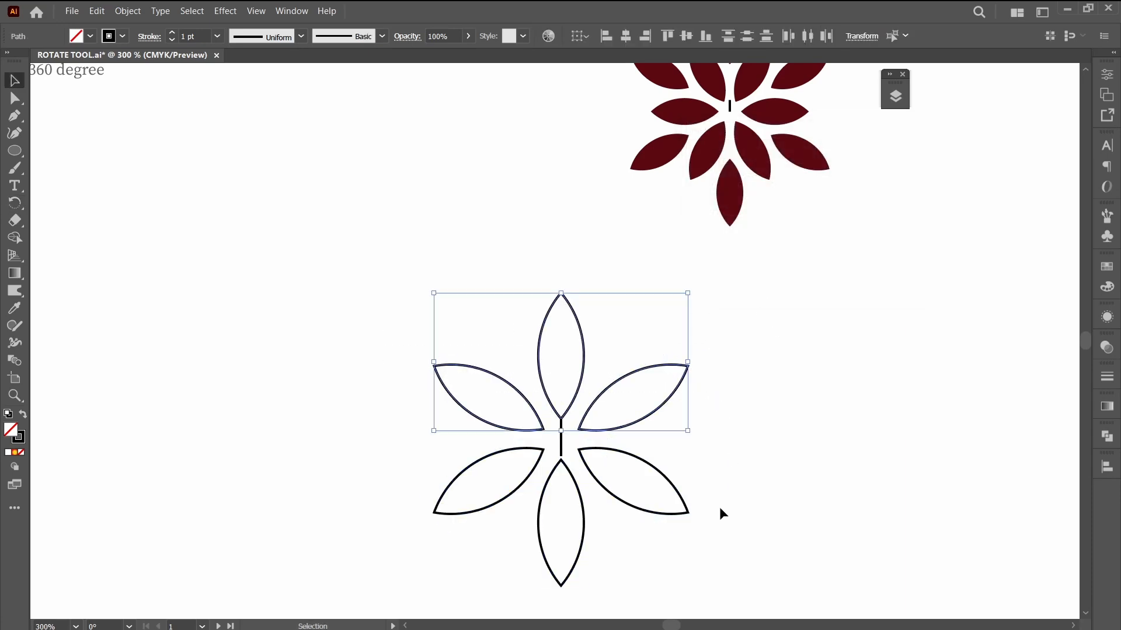
left_click_drag(715, 555, 360, 496)
key("ctrl+g")
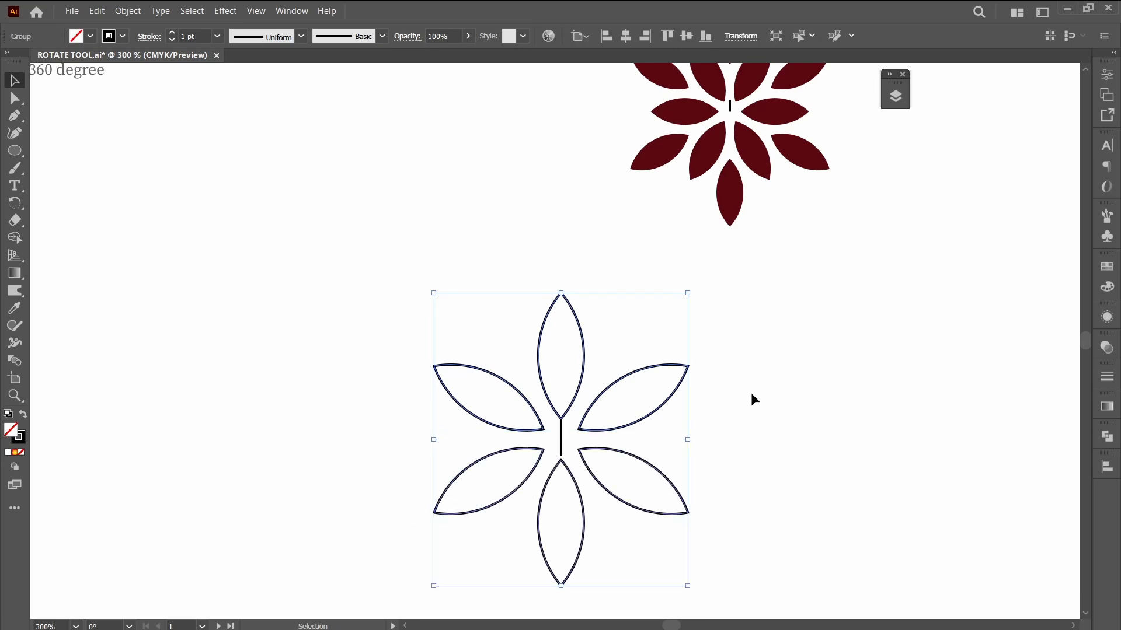
key("i")
left_click(732, 177)
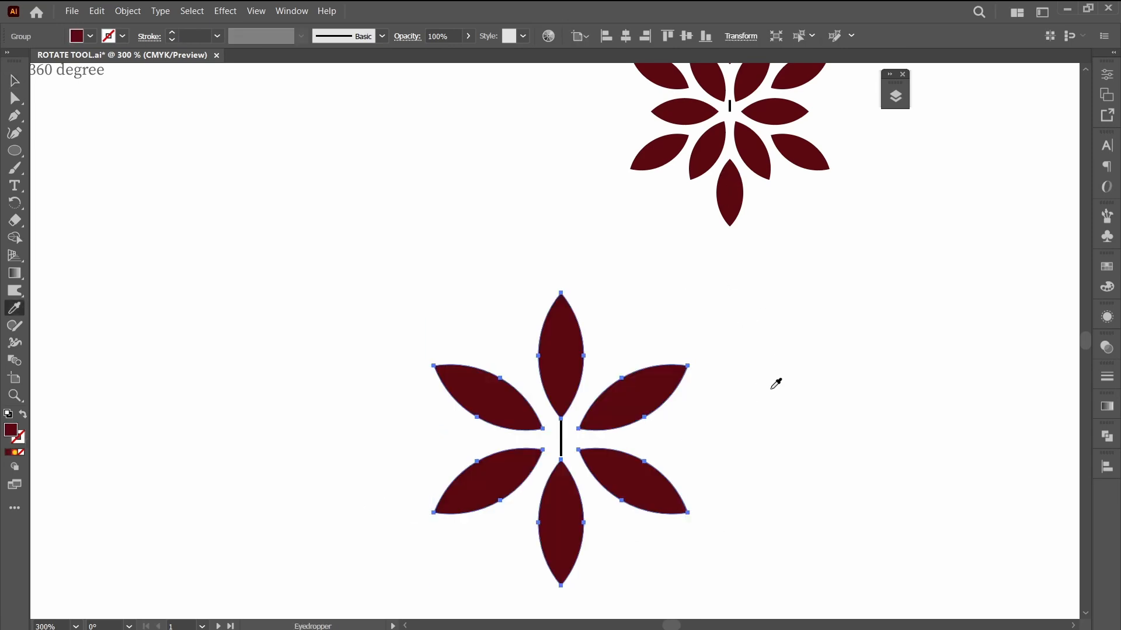
key("v")
key("ctrl+shift+a")
Duplicate the topmost petal straight up by about half its length, and group the six petals of the original ring
scroll(553, 453, "up", 2)
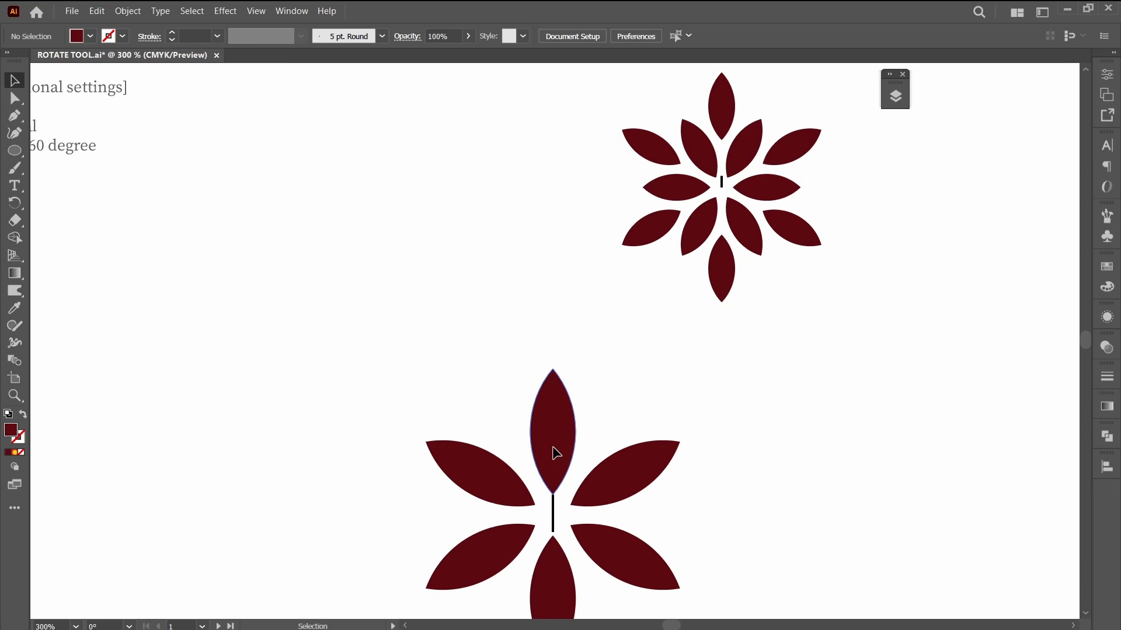
left_click_drag(556, 452, 562, 342)
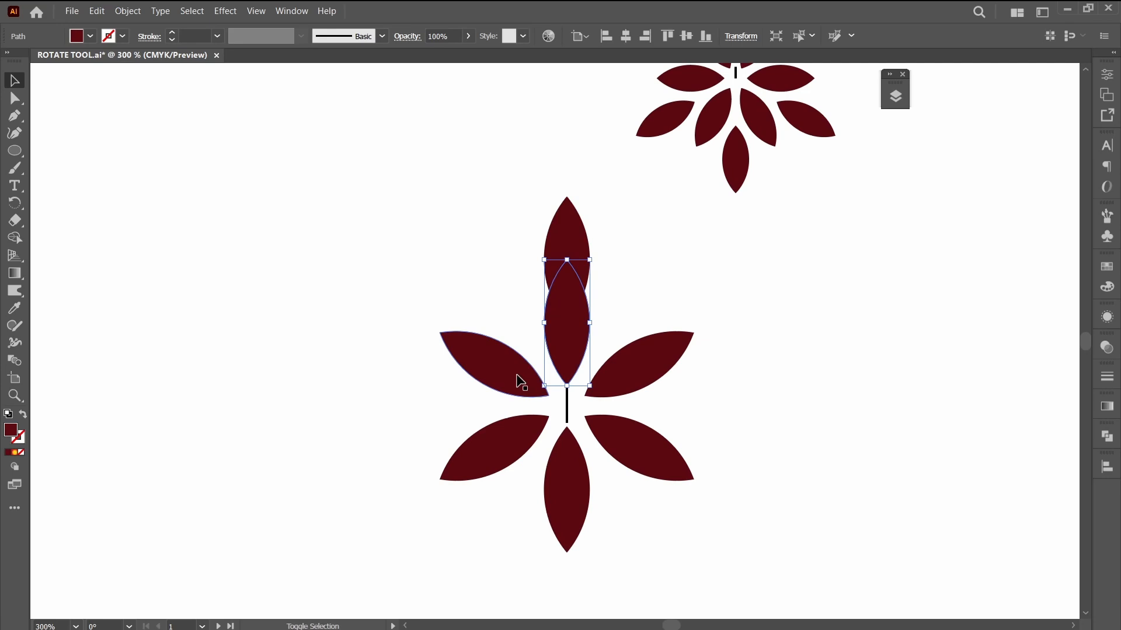
left_click(521, 382, "shift")
left_click(500, 439, "shift")
left_click(557, 471, "shift")
left_click(648, 463, "shift")
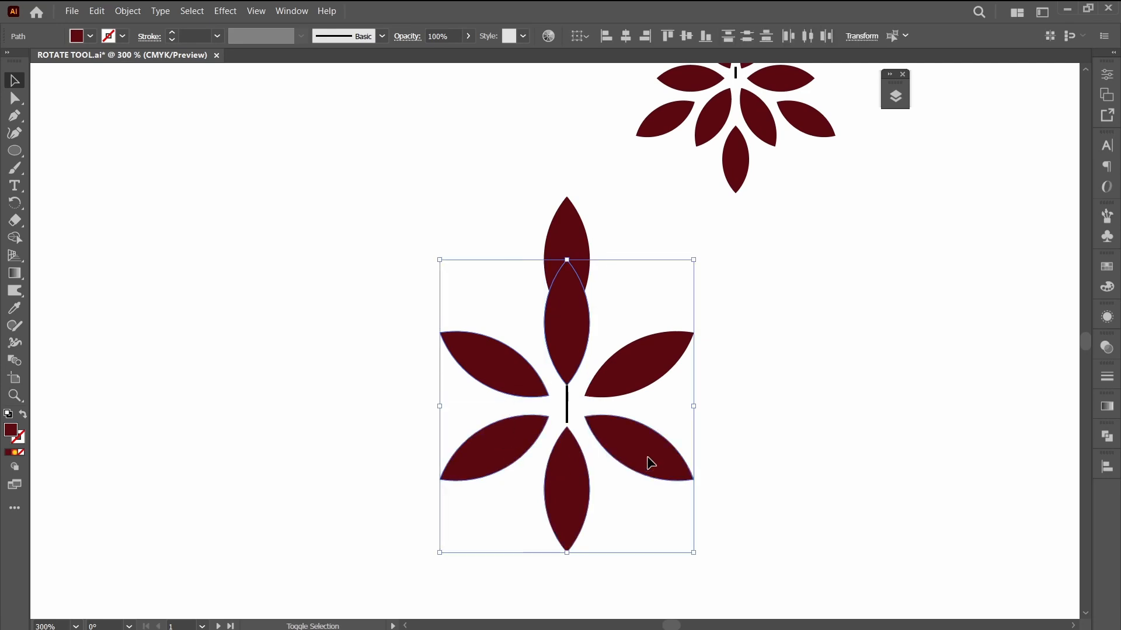
left_click(642, 379, "shift")
key("ctrl+g")
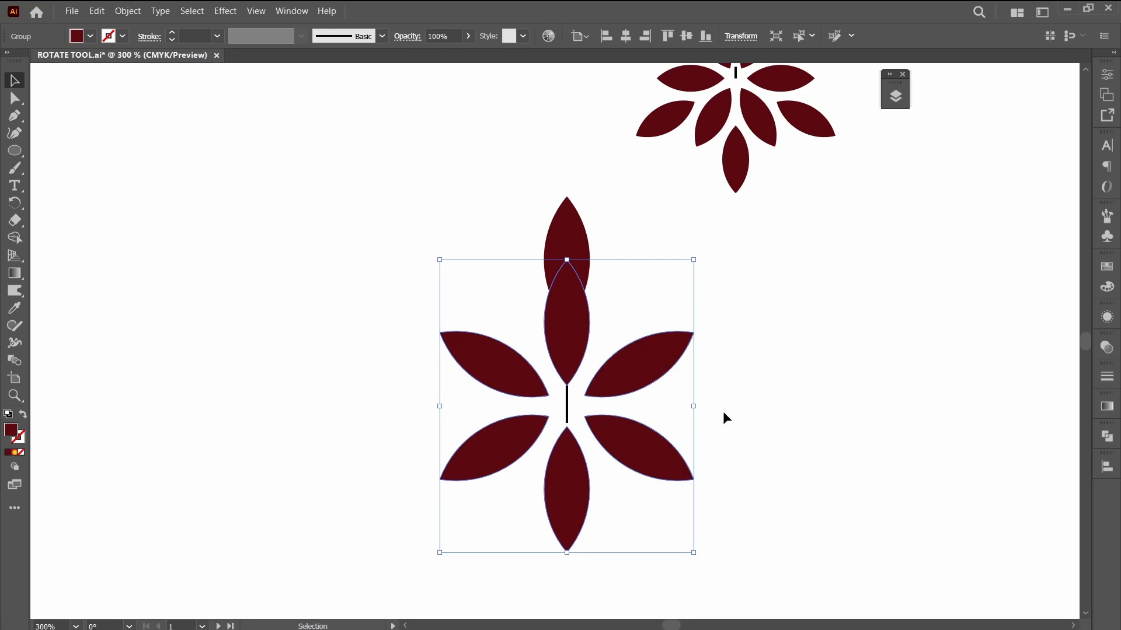
Rotate the grouped six-petal ring by 30° about its center
key("r")
key("Return")
type("30")
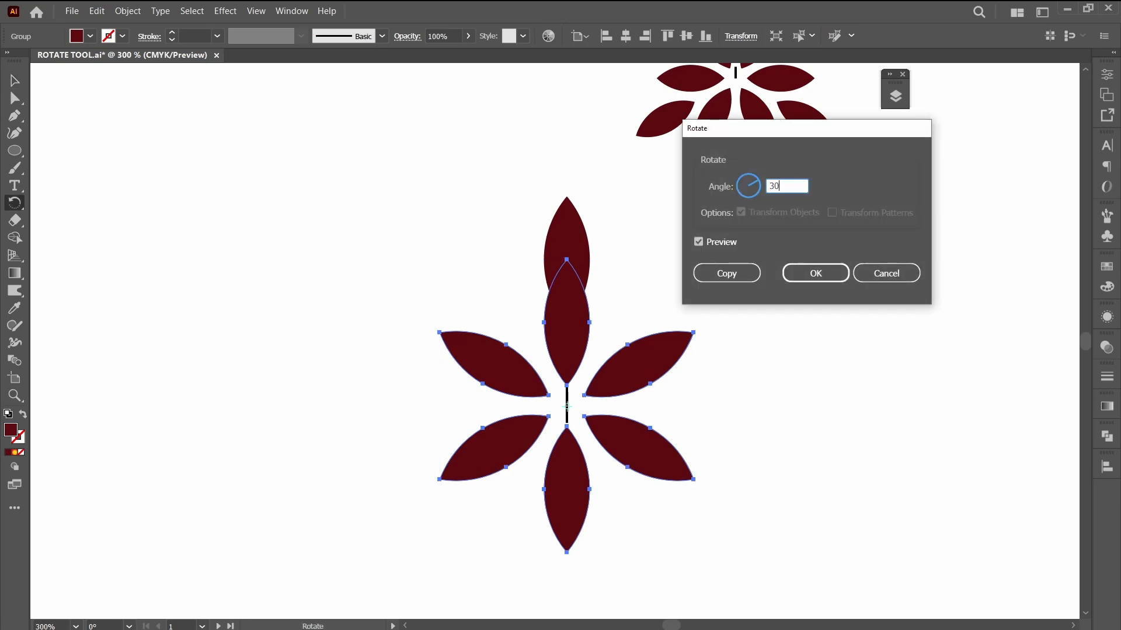
key("Return")
key("v")
Complete the outer ring with repeated 60° copies of the top petal about the line's middle, and delete the center line
left_click_drag(723, 408, 684, 453)
left_click(532, 300)
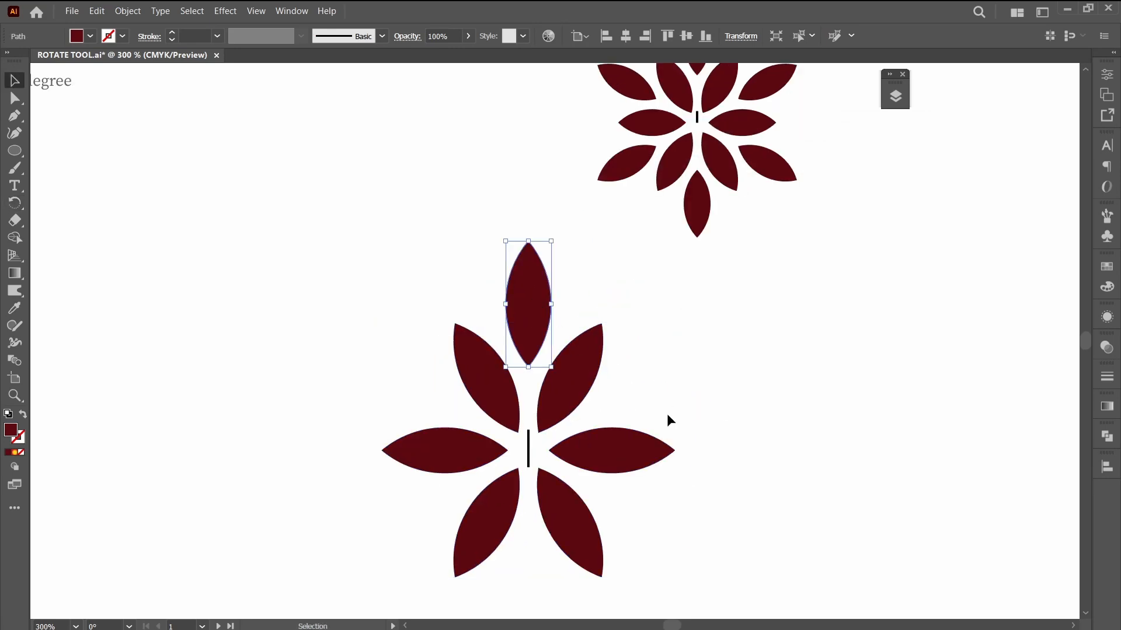
key("r")
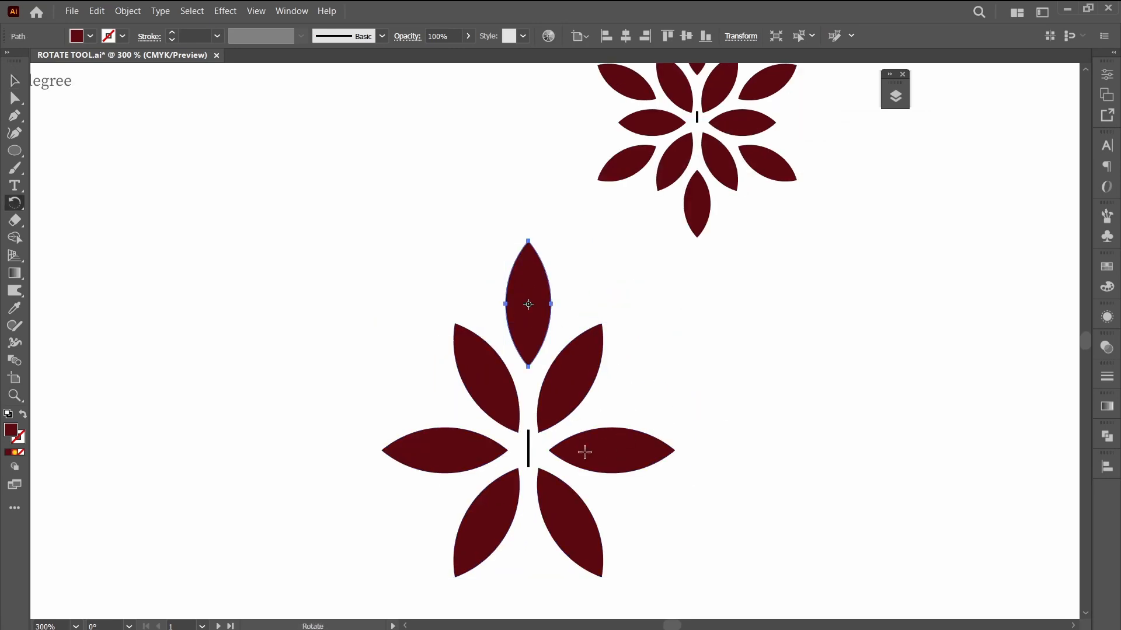
left_click(528, 450, "alt")
type("60")
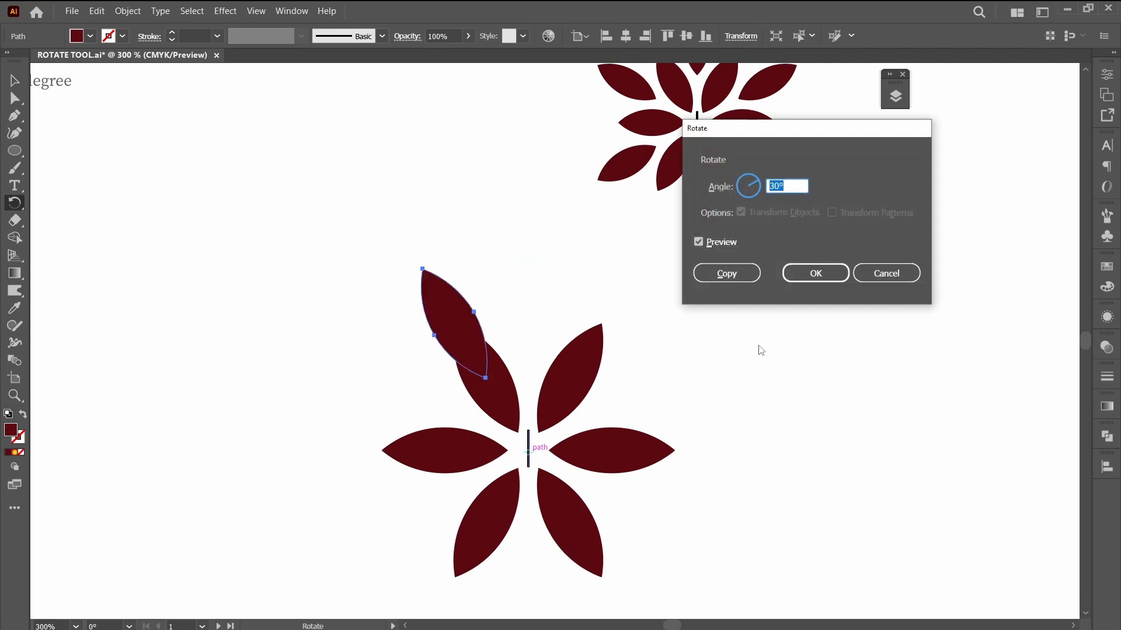
left_click(727, 274)
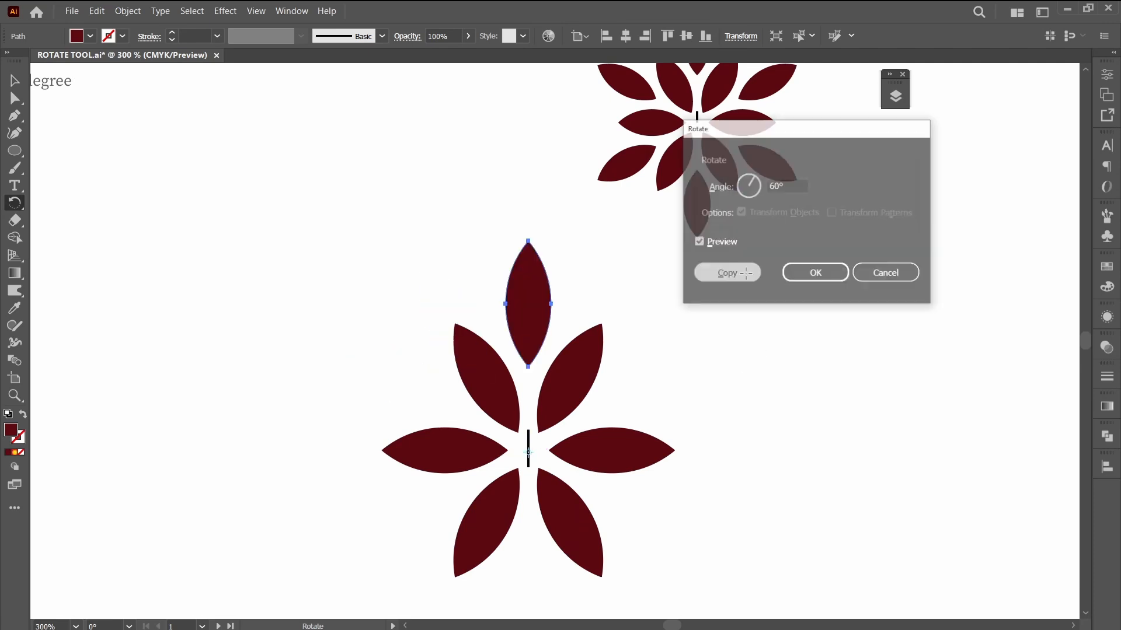
key("ctrl+d")
key("ctrl+d")
key("ctrl+d")
key("ctrl+d")
key("ctrl+d")
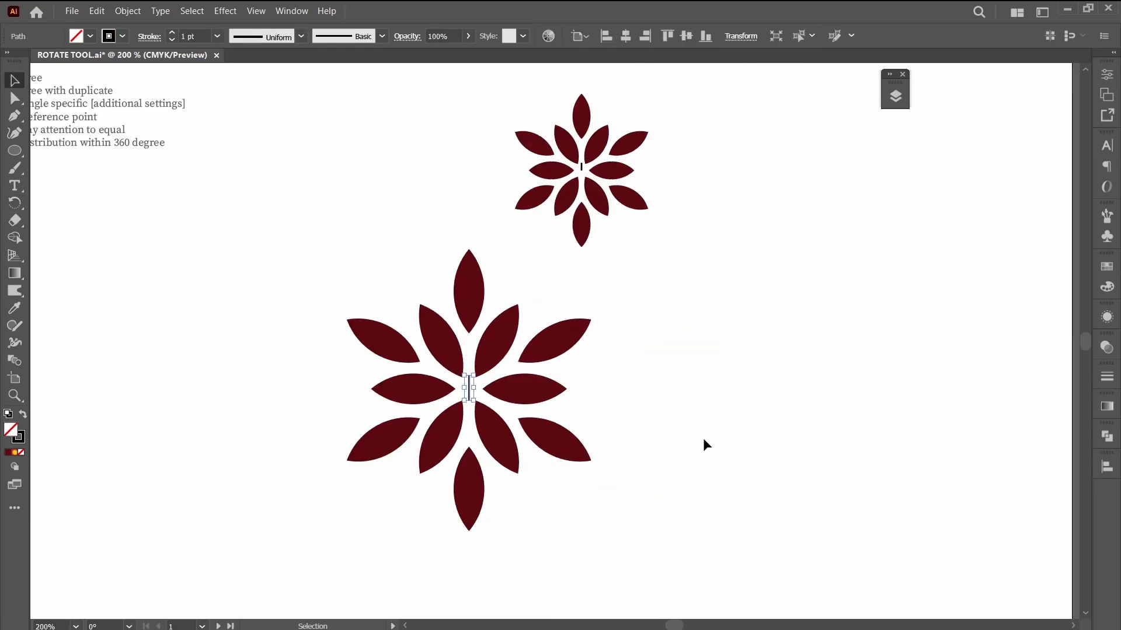
left_click(702, 437)
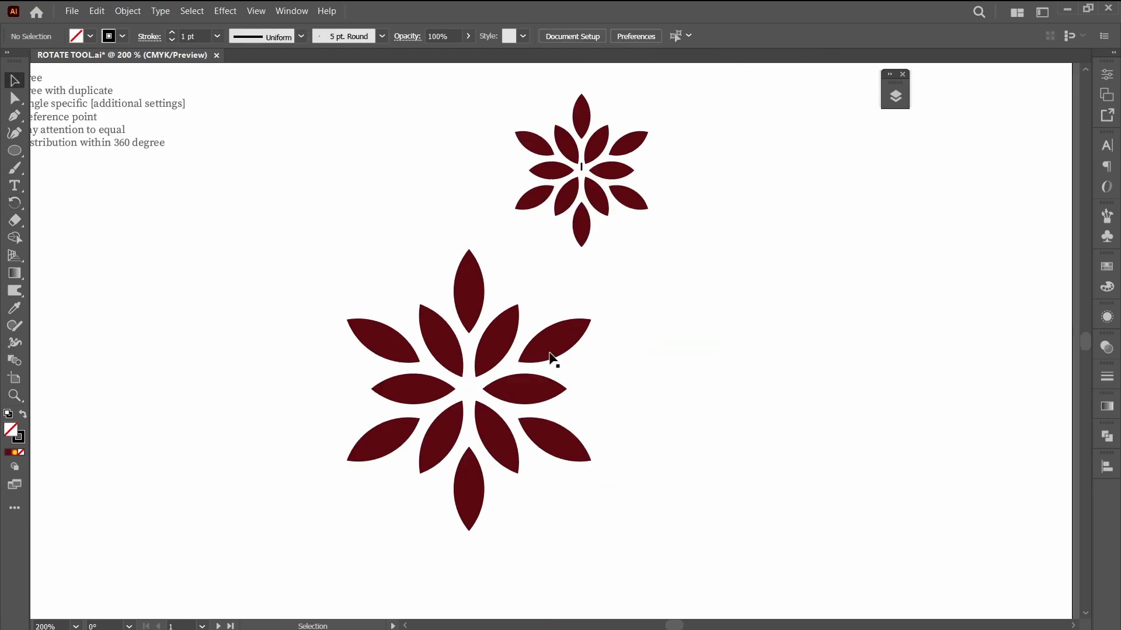
left_click(550, 358)
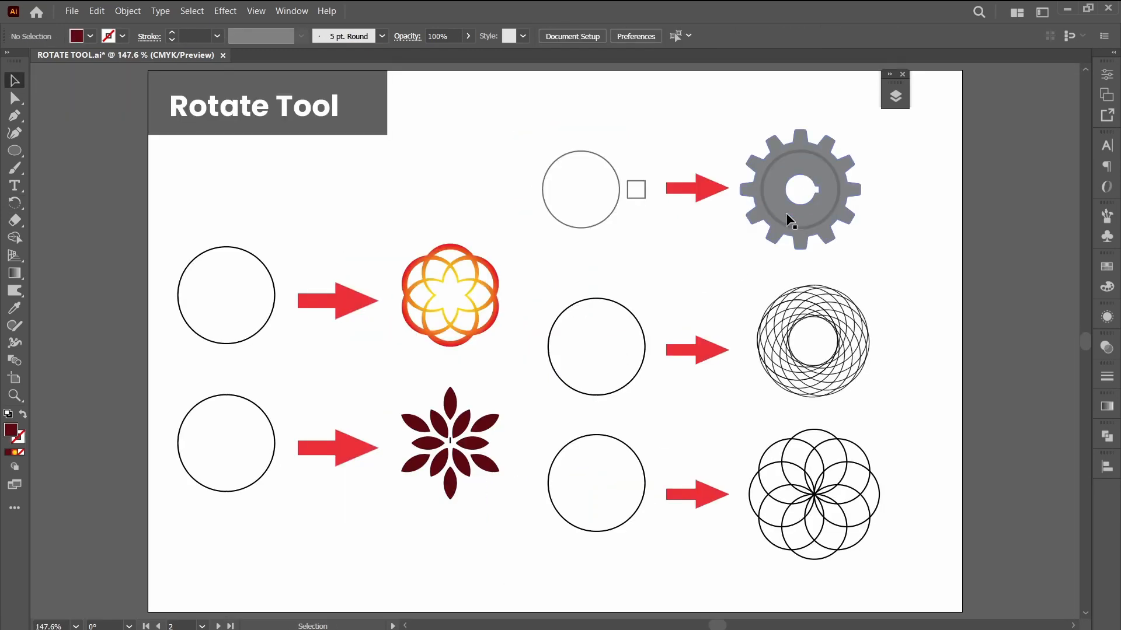
Place the sample circle, square and gear on the first artboard, and enlarge the square to about 8.8 mm
left_click_drag(528, 140, 905, 225)
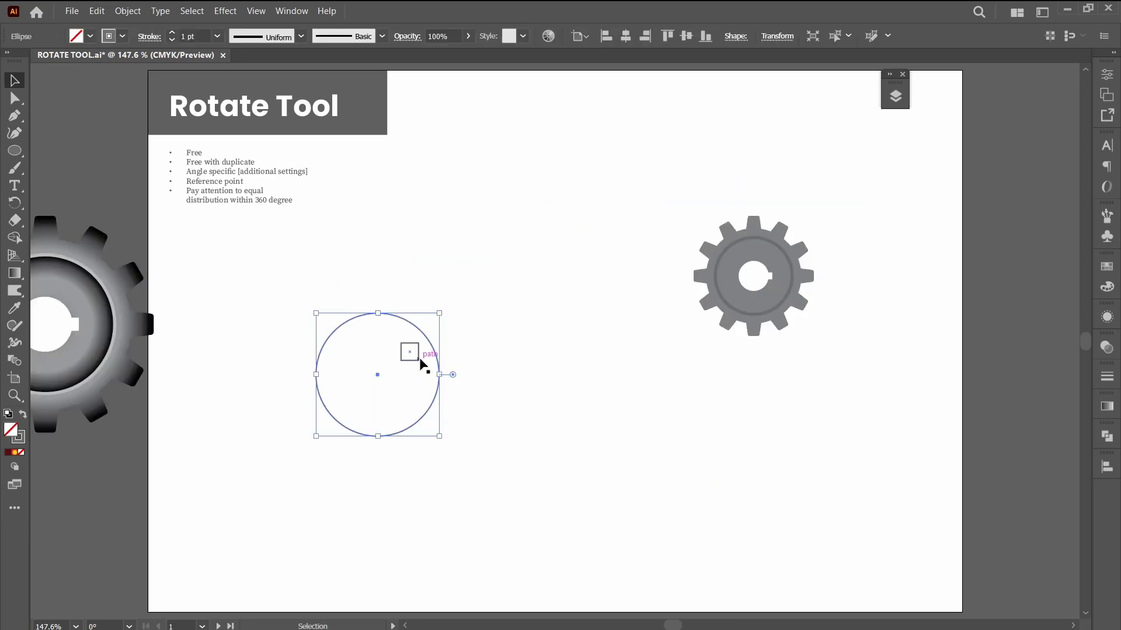
left_click_drag(421, 366, 517, 366)
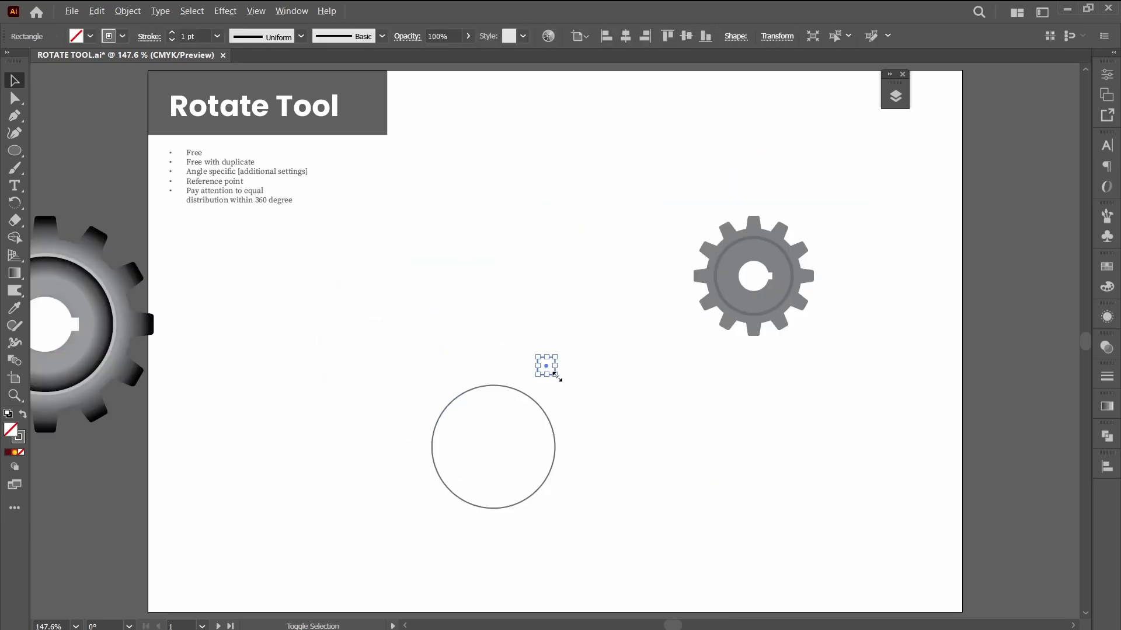
left_click_drag(555, 377, 559, 381)
Align the square to the circle's horizontal center and top, and move it straight up so it slightly overlaps the circle's top edge
left_click(626, 37)
left_click(665, 37)
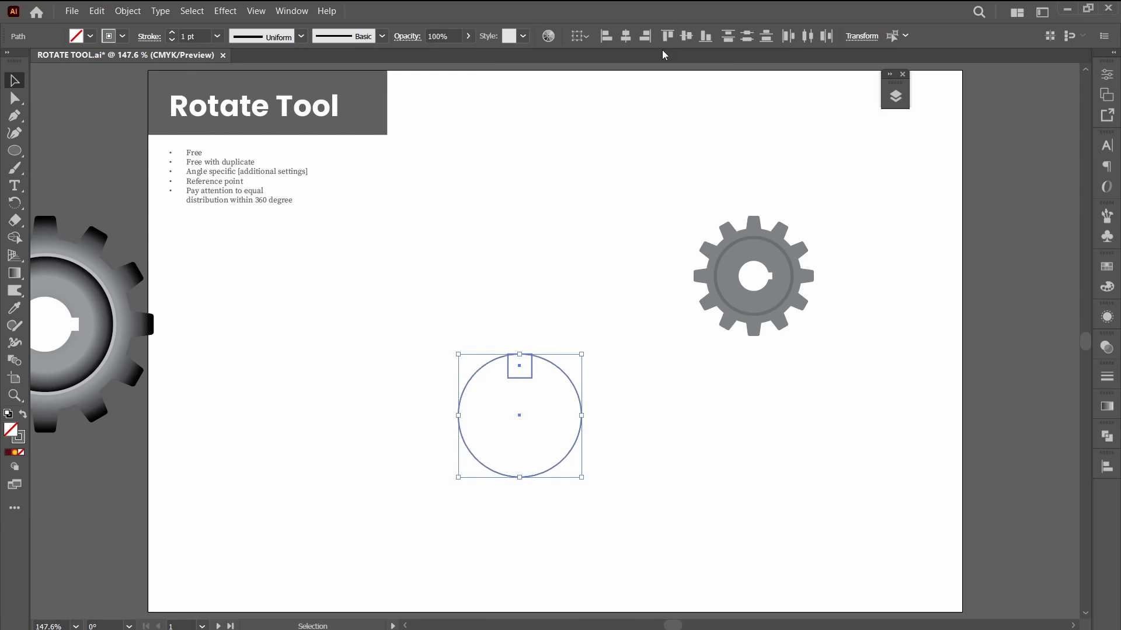
left_click(641, 288)
left_click_drag(520, 375, 520, 358)
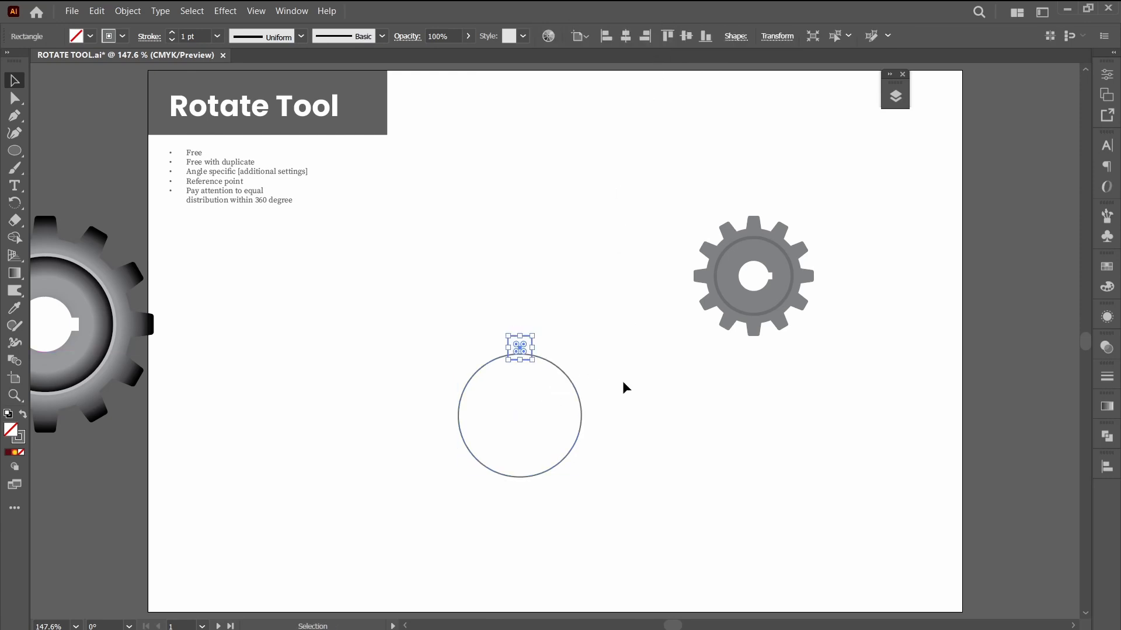
Taper the square into a gear tooth by scaling its two top anchor points uniformly to 75%
scroll(507, 400, "up", 11)
key("a")
left_click_drag(472, 195, 626, 246)
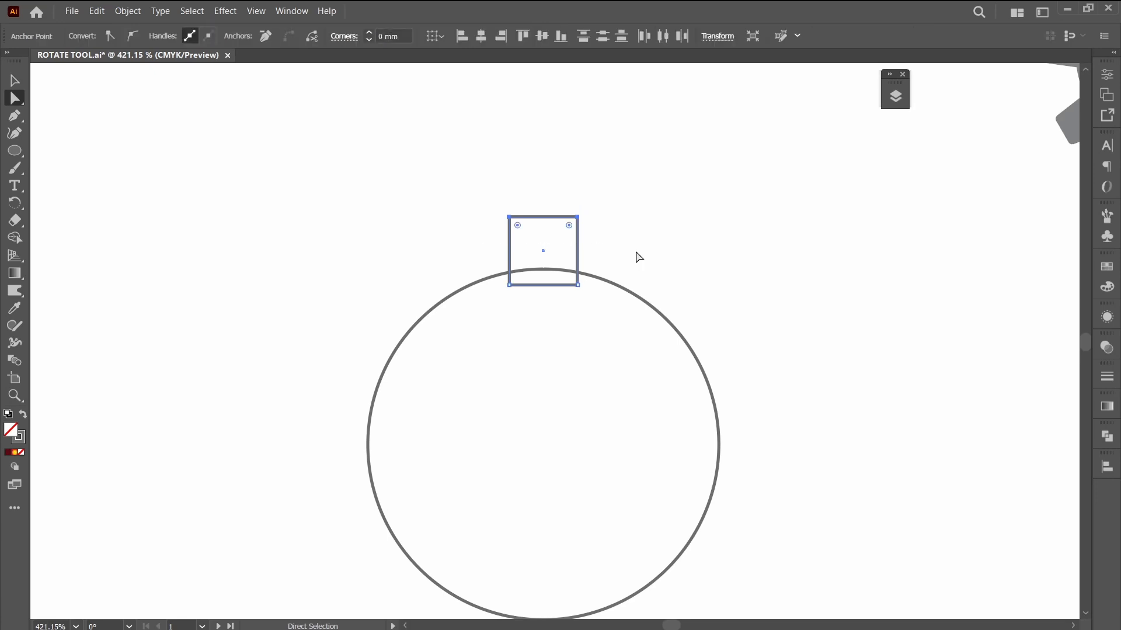
key("s")
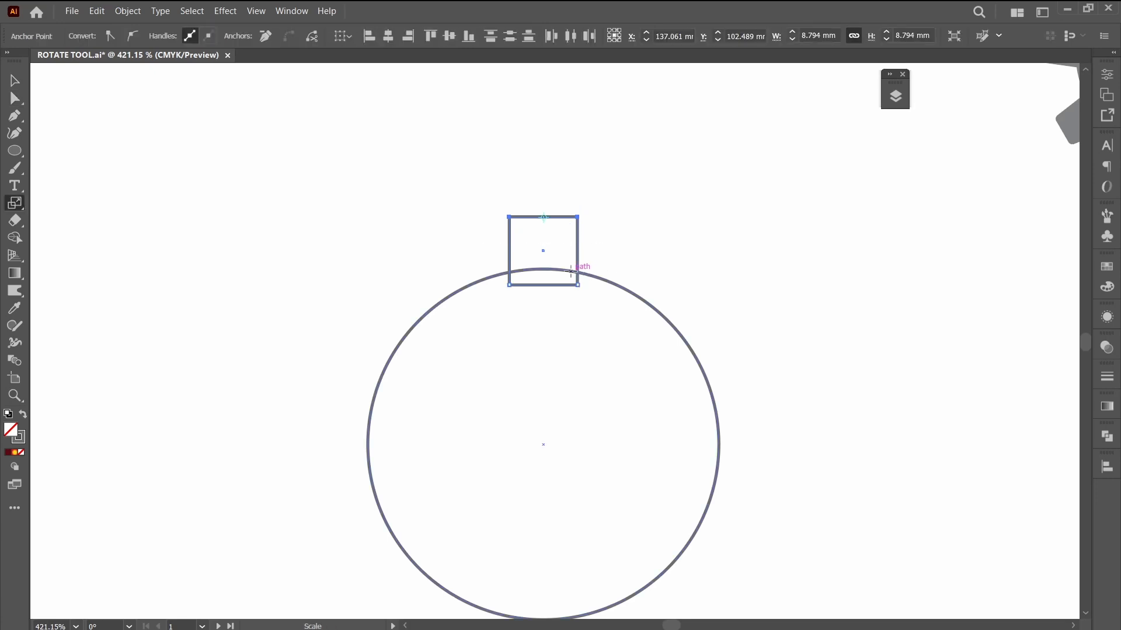
key("Return")
left_click_drag(503, 258, 777, 144)
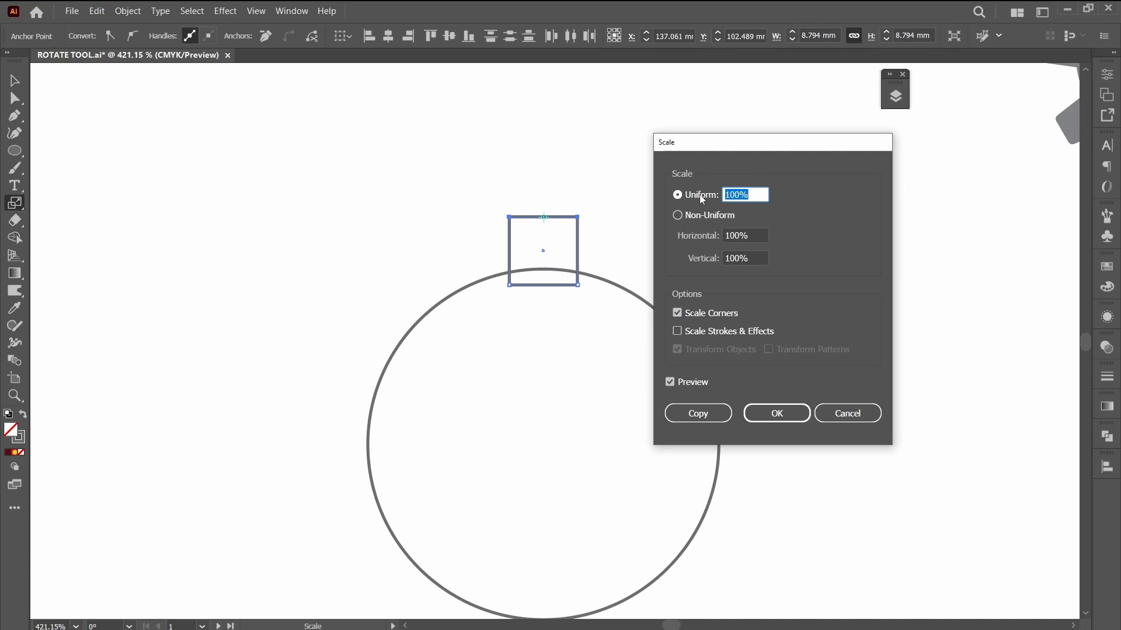
key("shift+Down")
key("shift+Down")
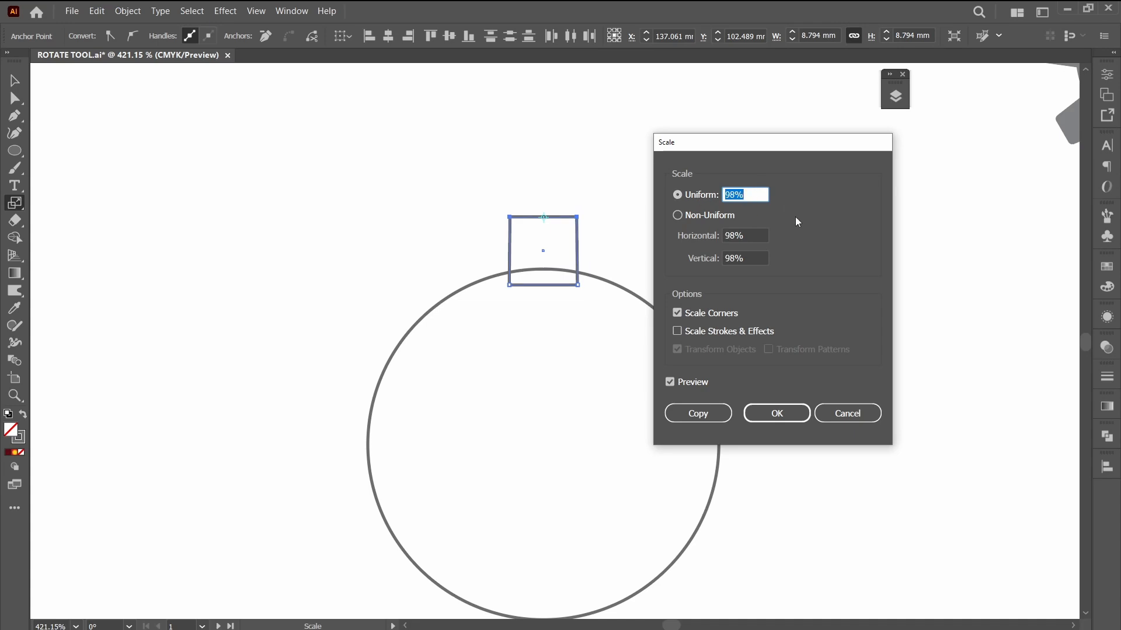
key("Down")
key("Down")
key("Down")
key("Down")
key("Down")
key("Down")
key("Down")
key("Down")
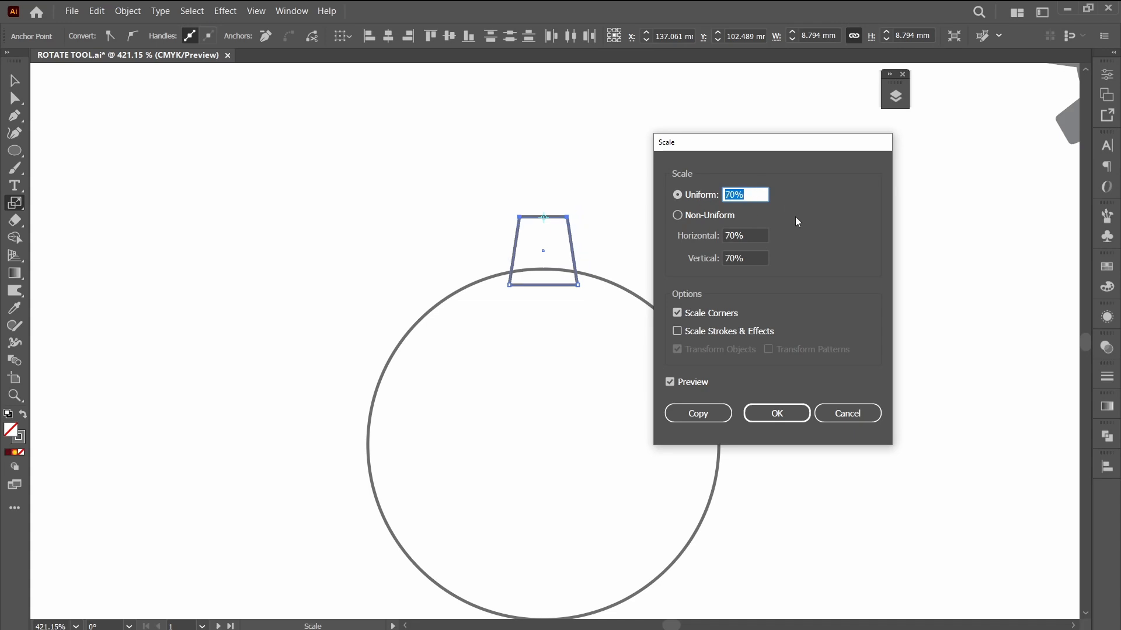
key("Up")
key("Up")
key("Up")
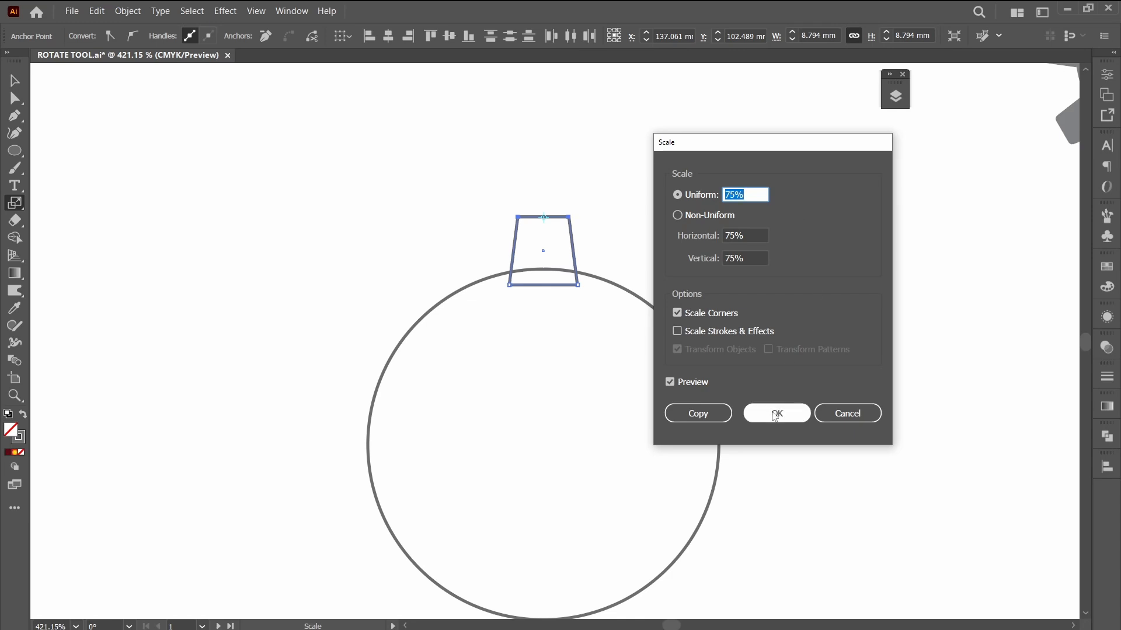
left_click(788, 418)
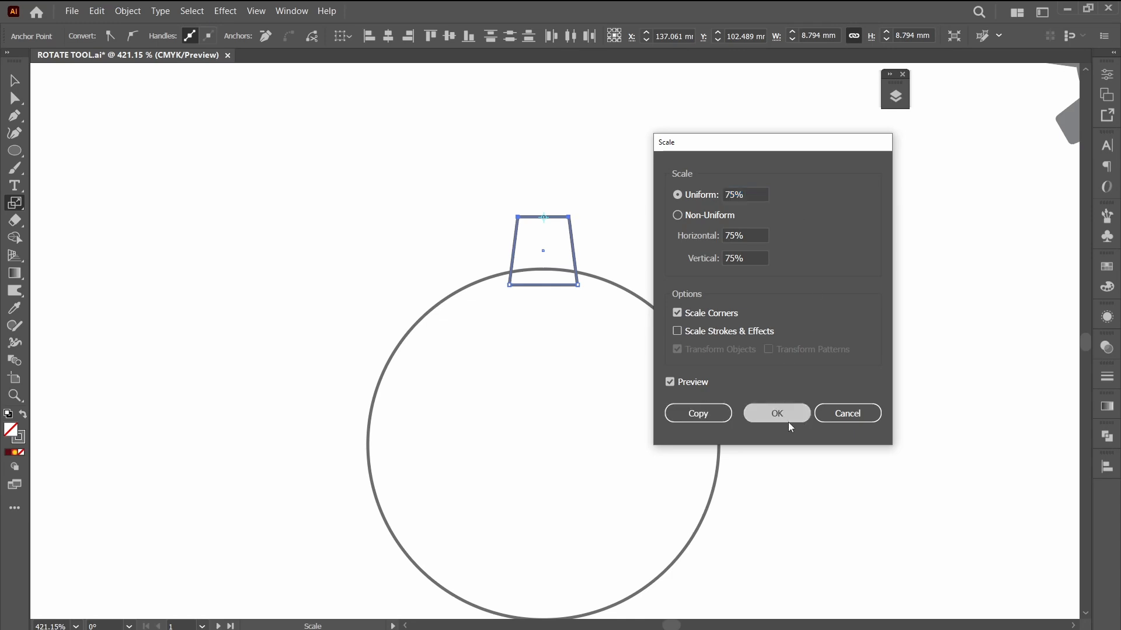
Rotate a copy of the tapered tooth by 30° about the circle's center, using outline view to find that center
key("ctrl+minus")
key("r")
scroll(663, 496, "down", 3)
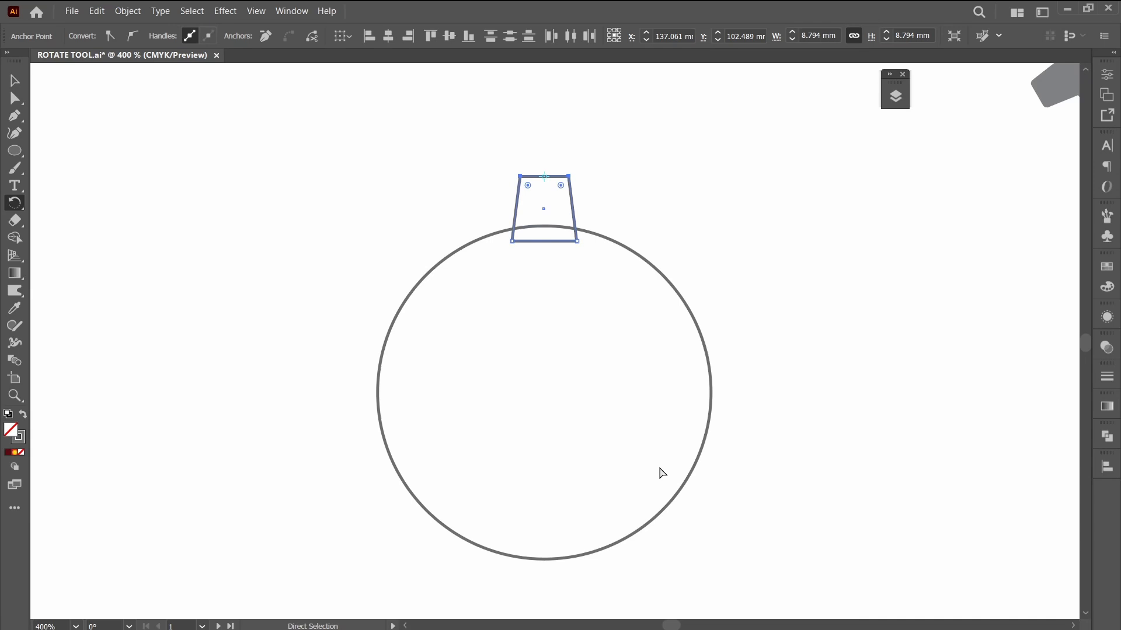
key("ctrl+y")
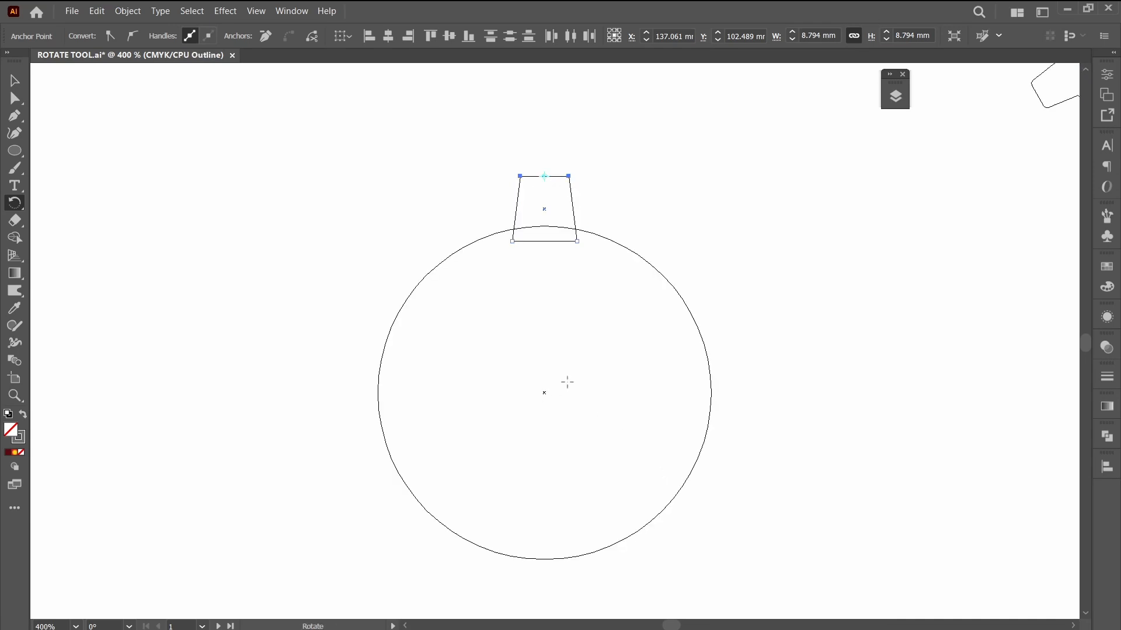
key("v")
left_click(585, 197)
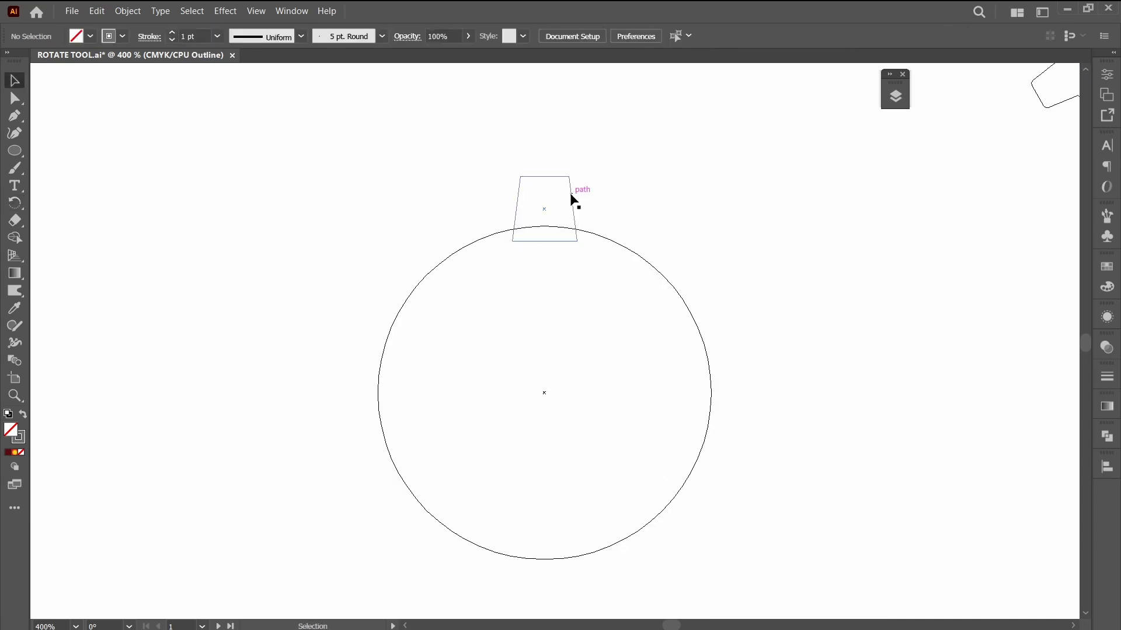
left_click(571, 196)
key("r")
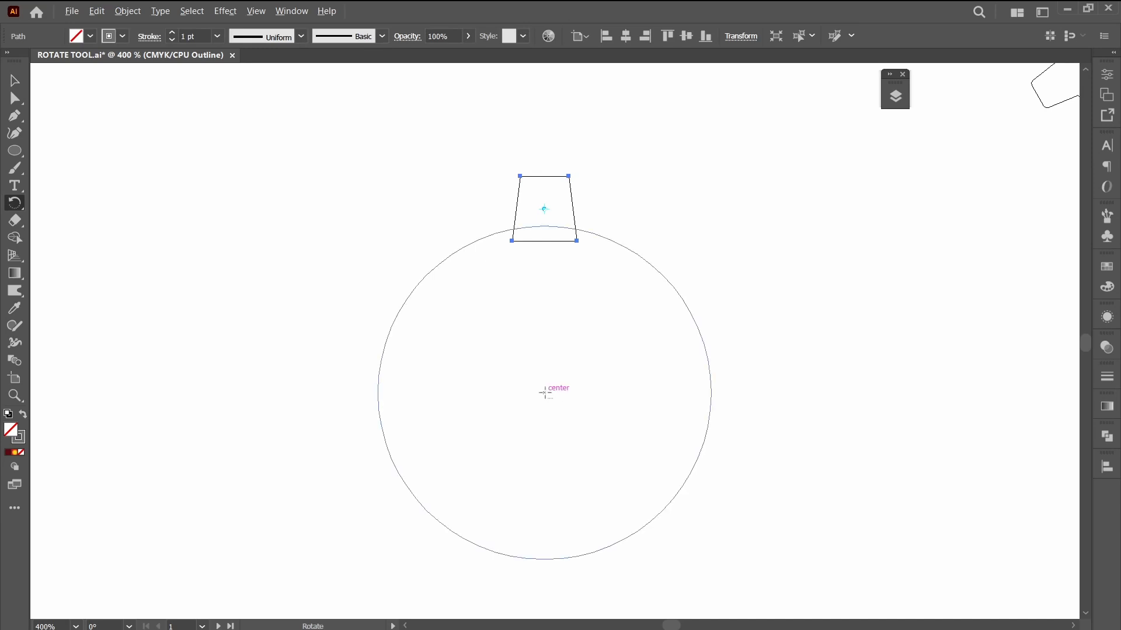
left_click(544, 393, "alt")
type("30")
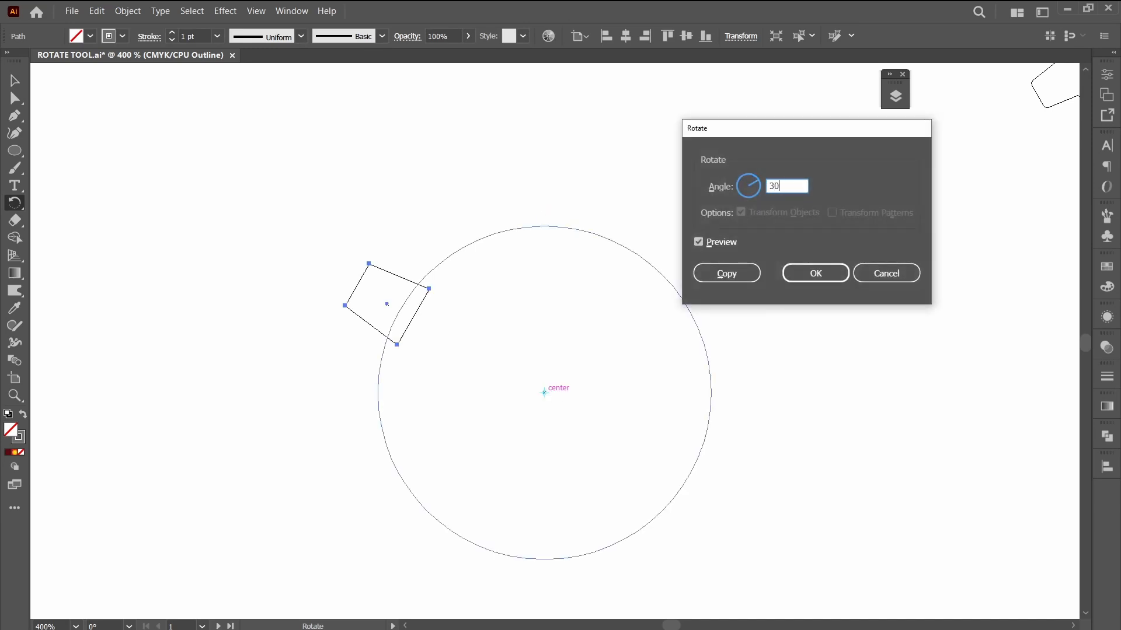
left_click(744, 282)
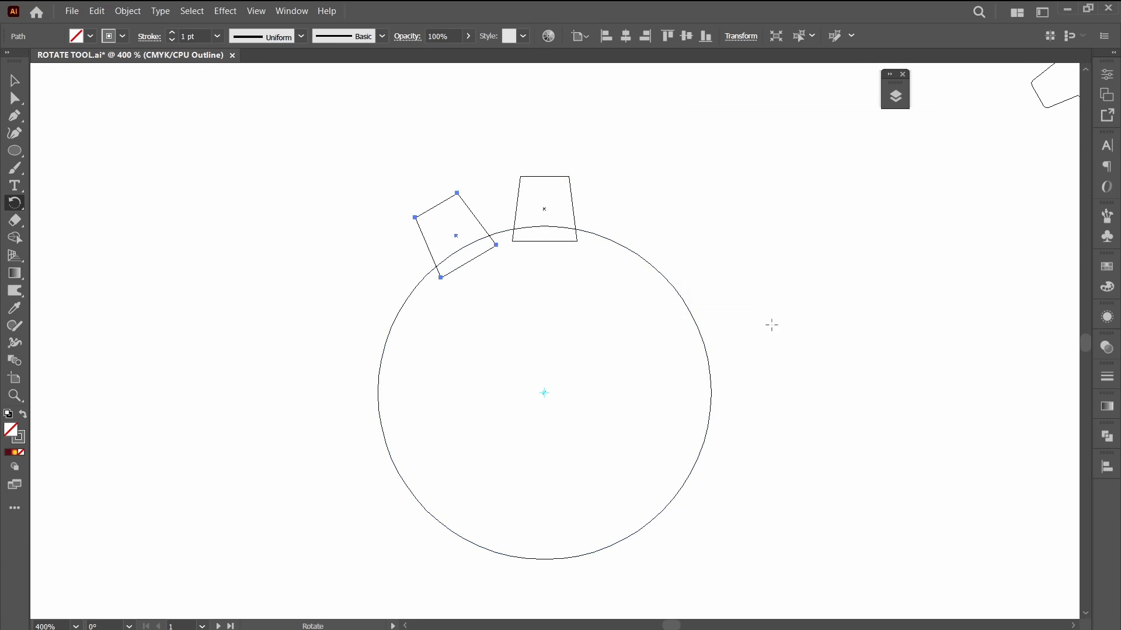
Repeat the 30° tooth copy until twelve teeth surround the circle, and return to preview display
key("ctrl+d")
key("ctrl+d")
key("ctrl+d")
key("ctrl+d")
key("ctrl+d")
key("ctrl+d")
key("ctrl+d")
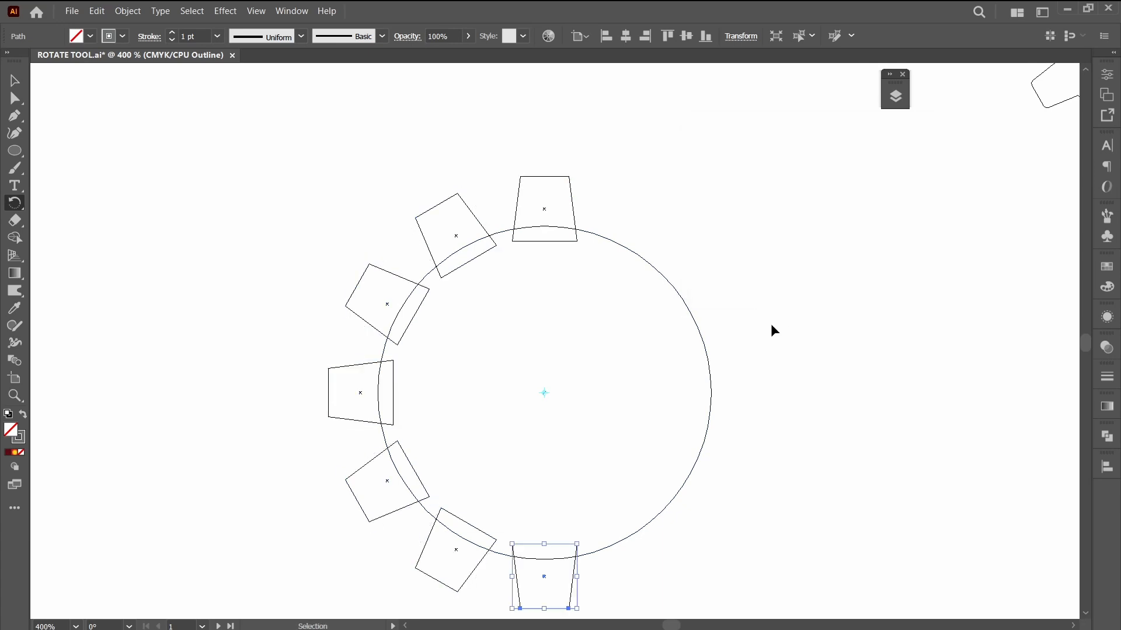
key("ctrl+d")
key("ctrl+d")
key("ctrl+d")
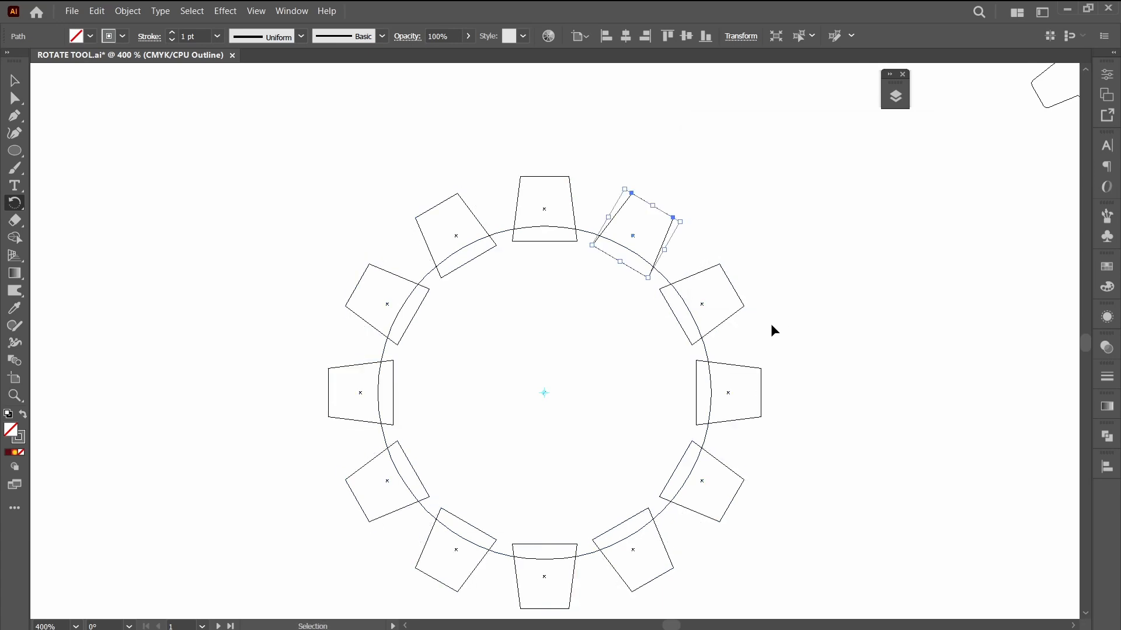
key("ctrl+y")
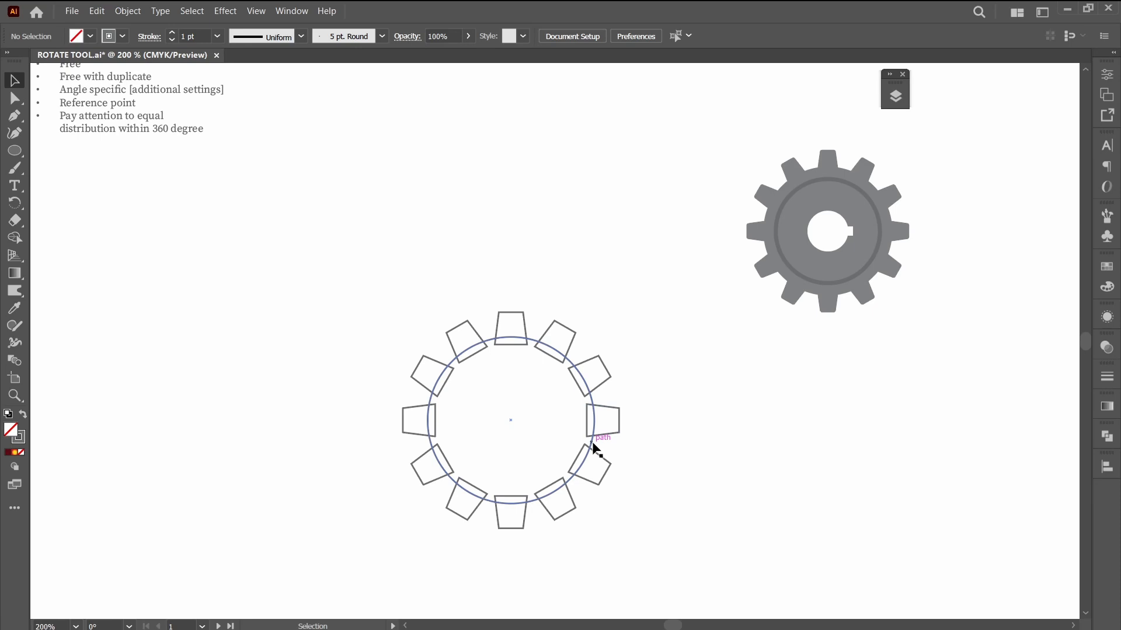
Unite the circle and all twelve teeth into a single gear outline
key("ctrl+a")
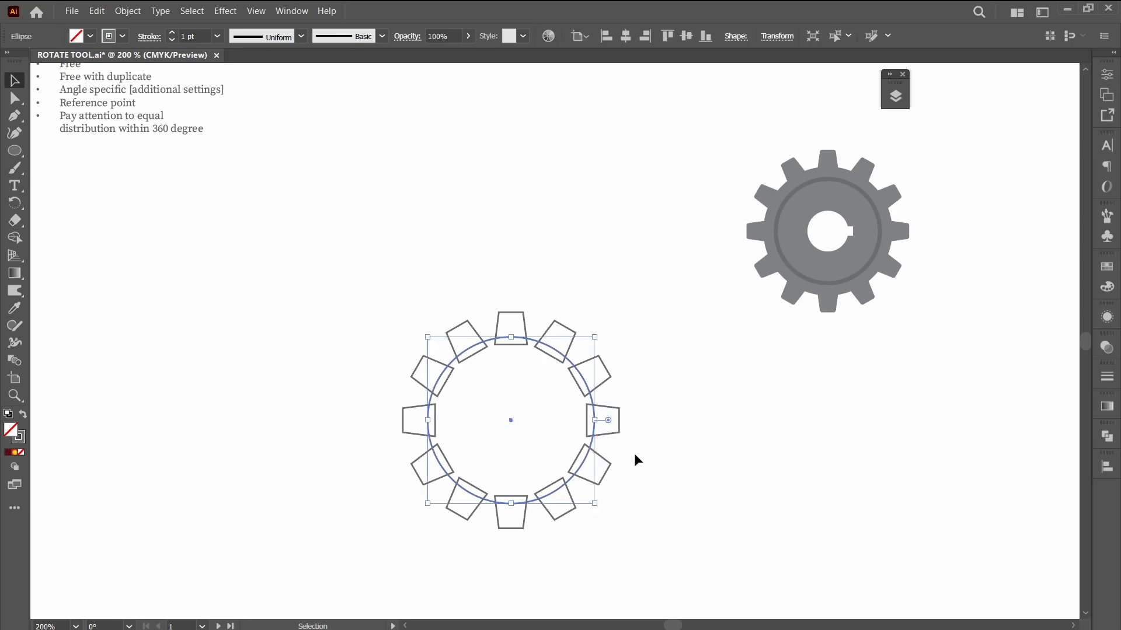
left_click(1108, 442)
left_click(940, 466)
left_click(640, 498)
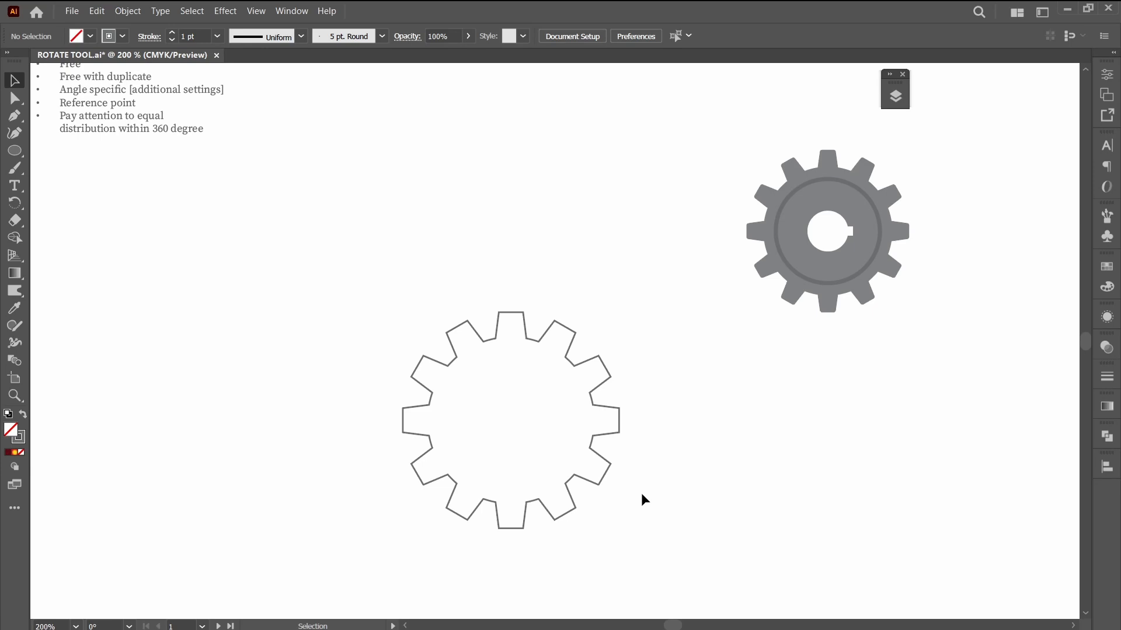
Draw two circles from the gear's center: a large one just inside the teeth and a small one for the hub
key("l")
left_click_drag(511, 420, 581, 496)
left_click(638, 526, "ctrl")
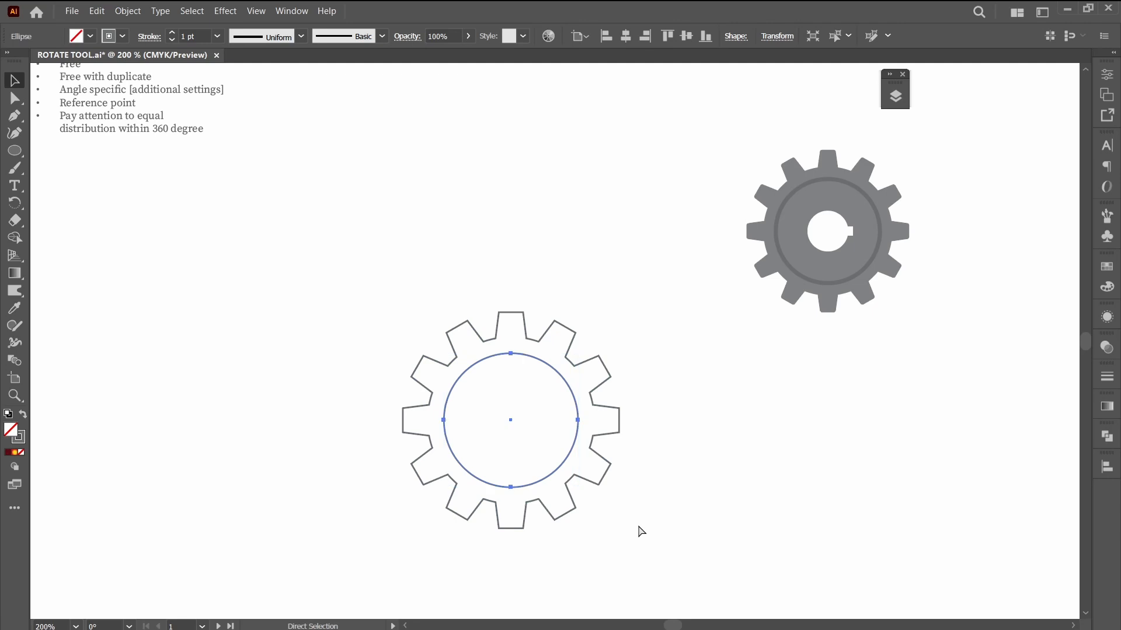
mouse_move(511, 420)
left_mouse_down()
mouse_move(542, 461)
mouse_move(527, 433)
left_mouse_up()
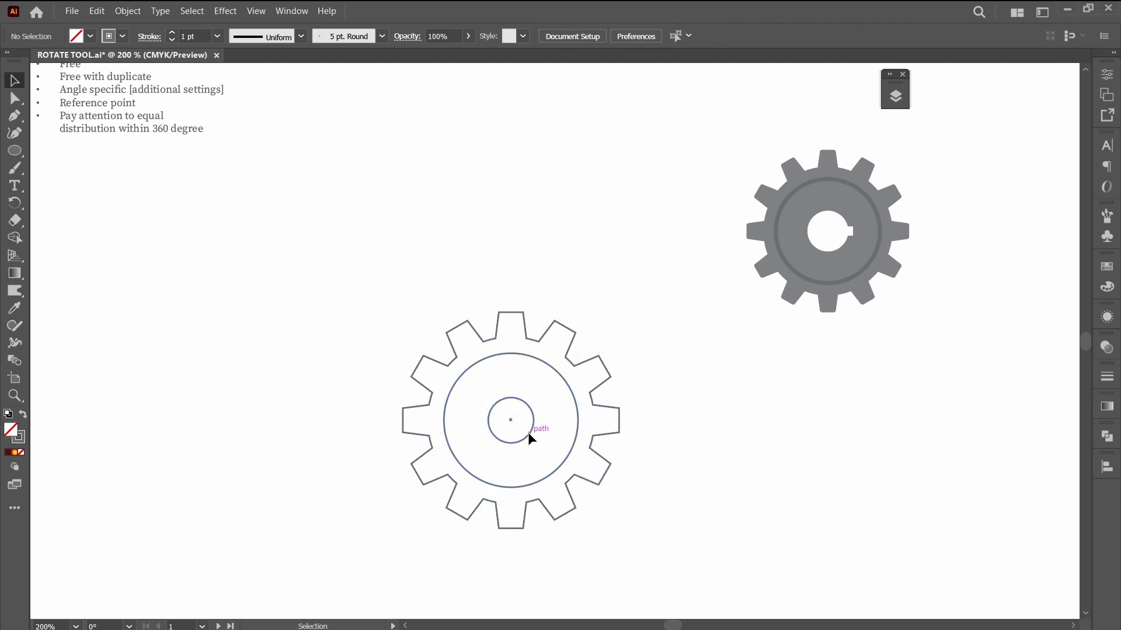
Remove the small center circle, and swap the gear outline's stroke and fill so it has a solid gray fill
key("Delete")
left_click(593, 397)
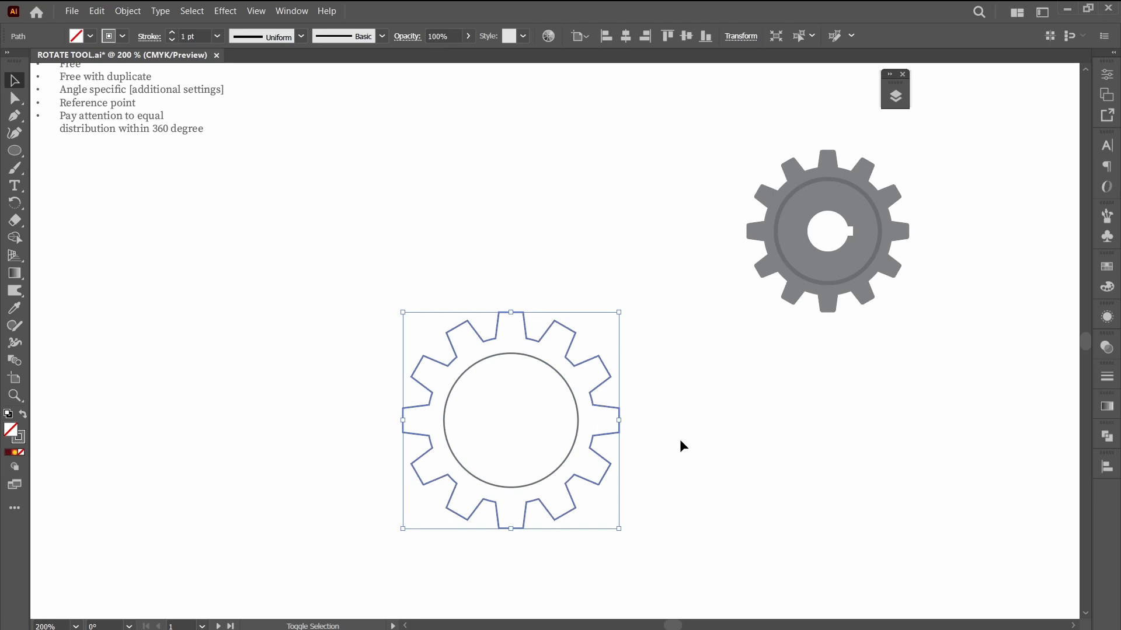
key("shift+x")
left_click(651, 457)
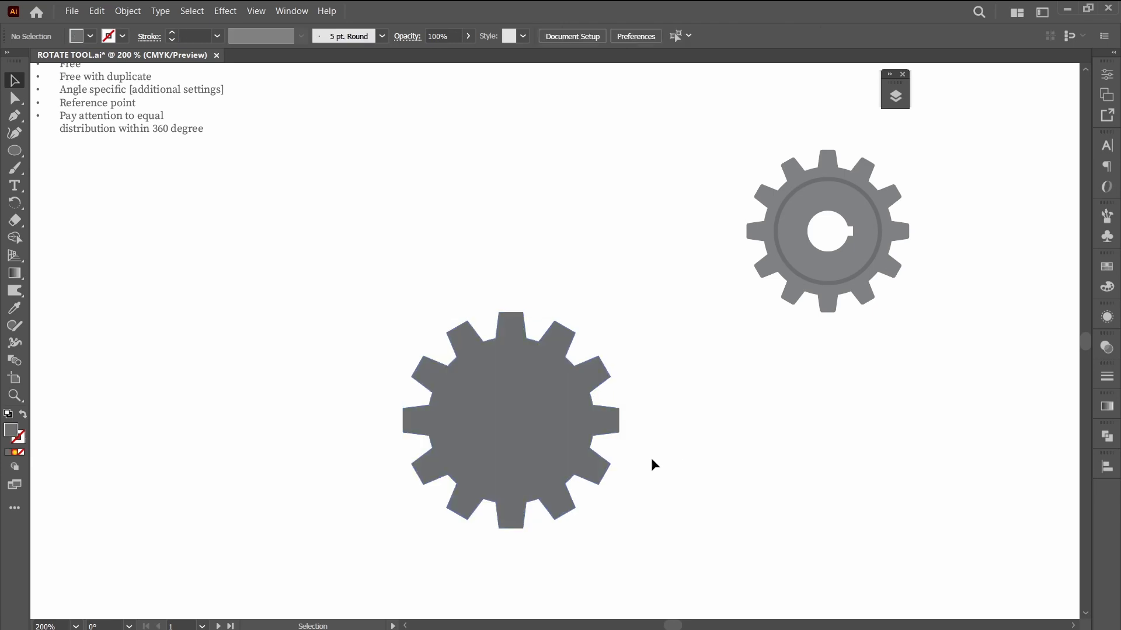
Give the large circle inside the gear a lighter gray stroke with a weight of 3 pt
left_click(575, 441)
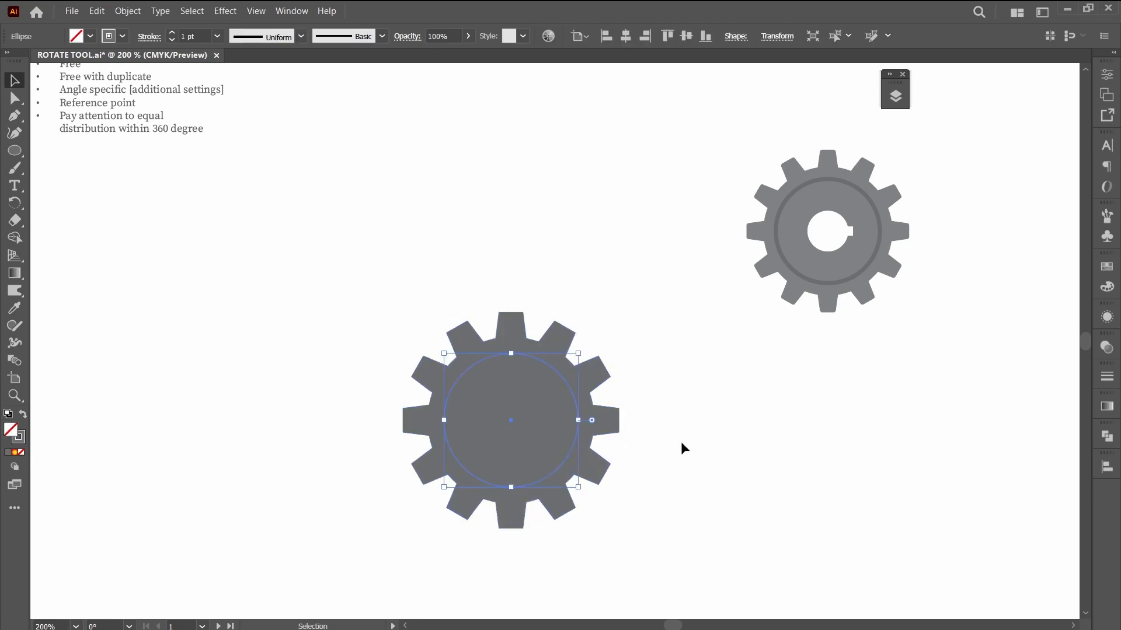
left_click(121, 37)
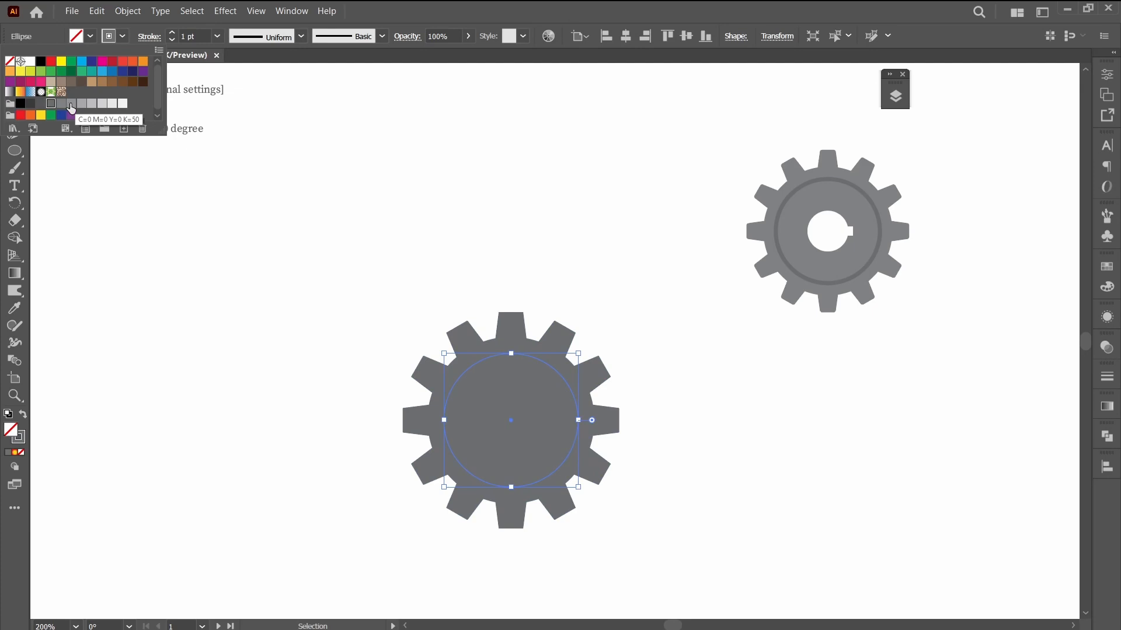
left_click(82, 104)
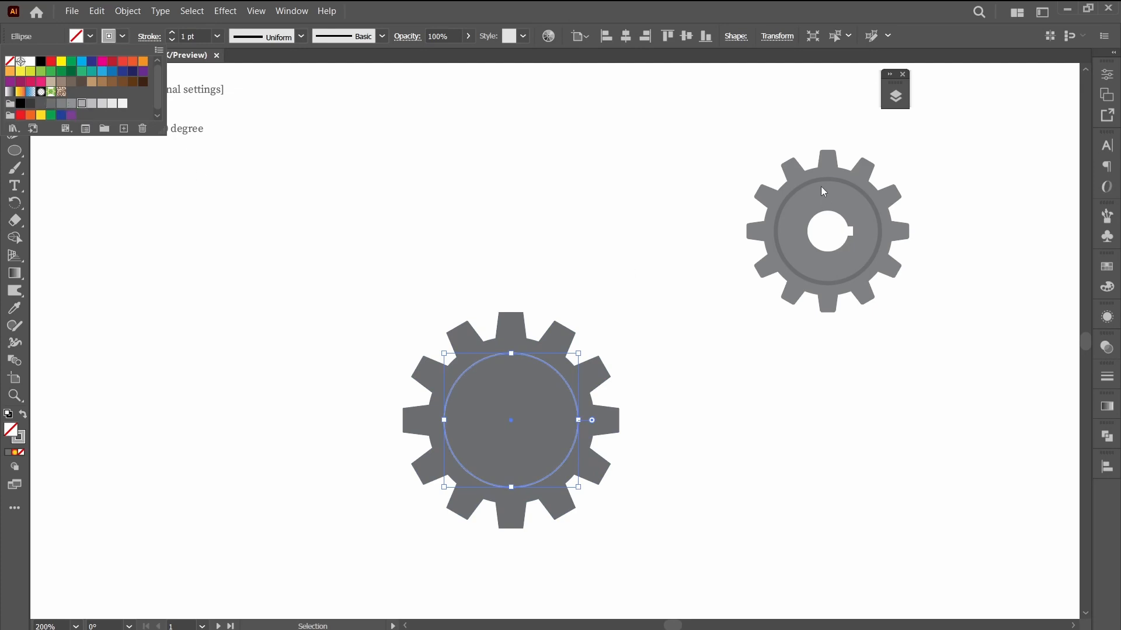
left_click(195, 36)
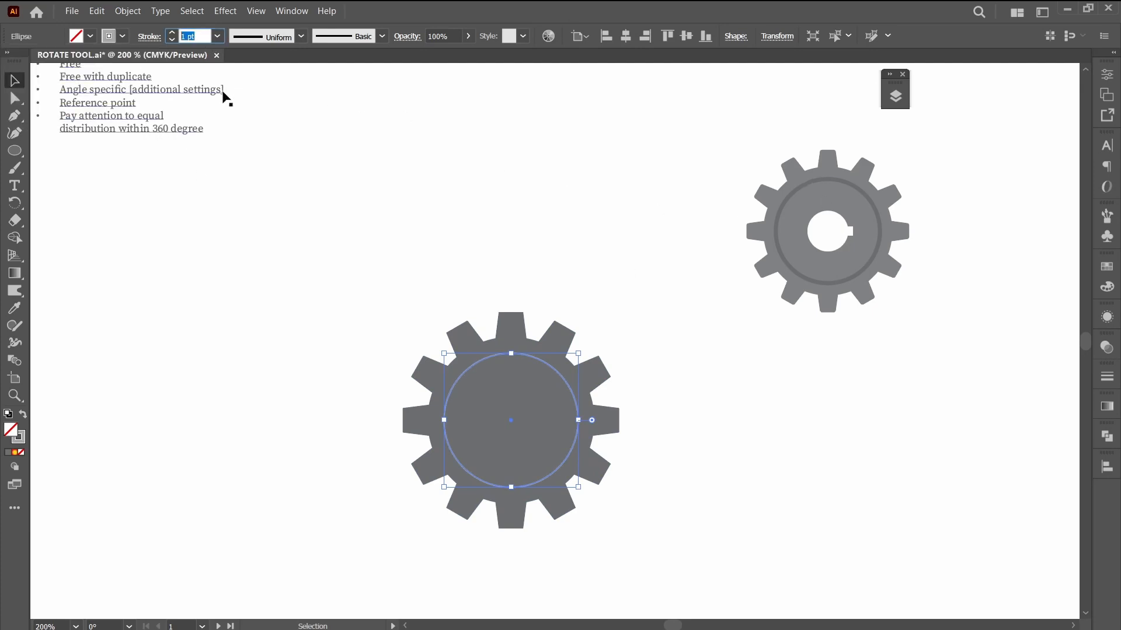
type("3")
key("Return")
left_click(238, 137)
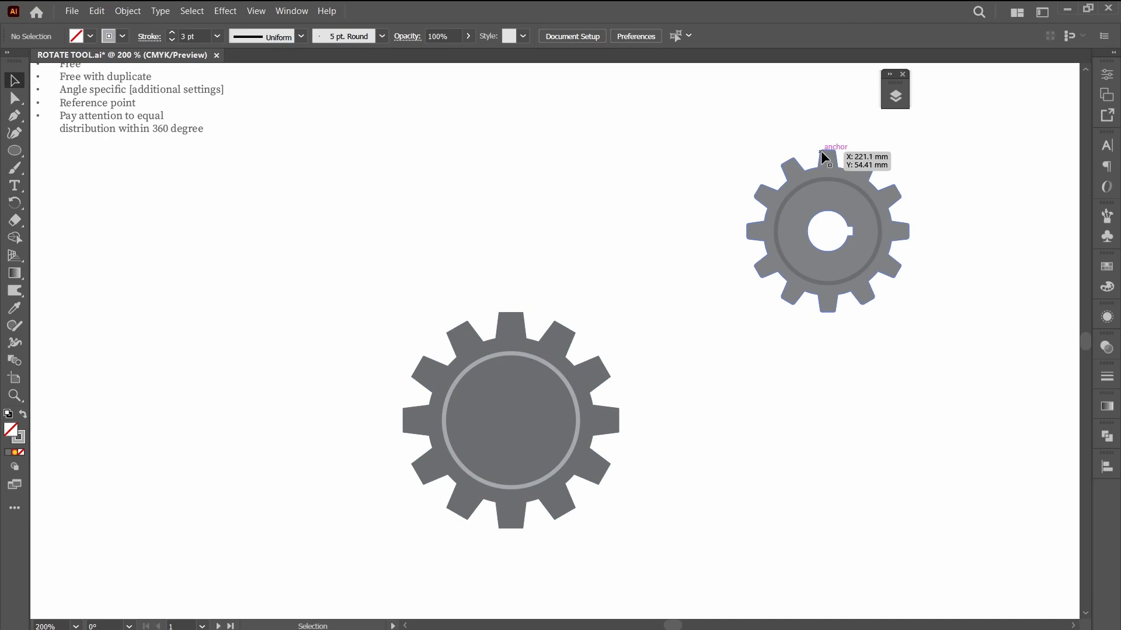
Round all the gear outline's corners by 1.25 mm, and group the gear with its inner ring
left_click(553, 326)
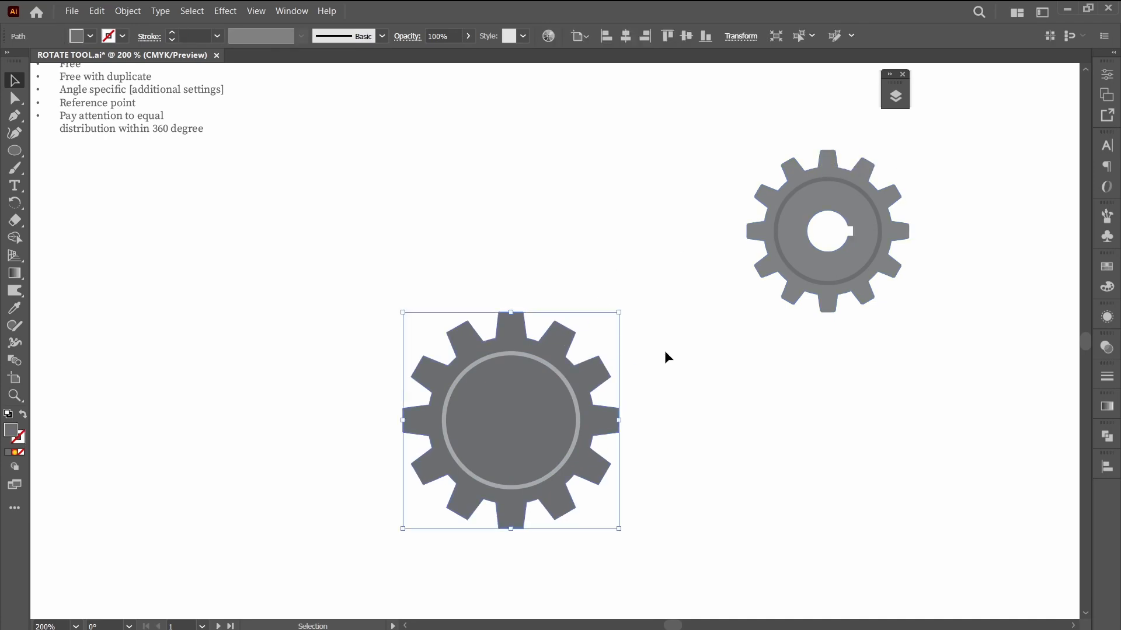
key("a")
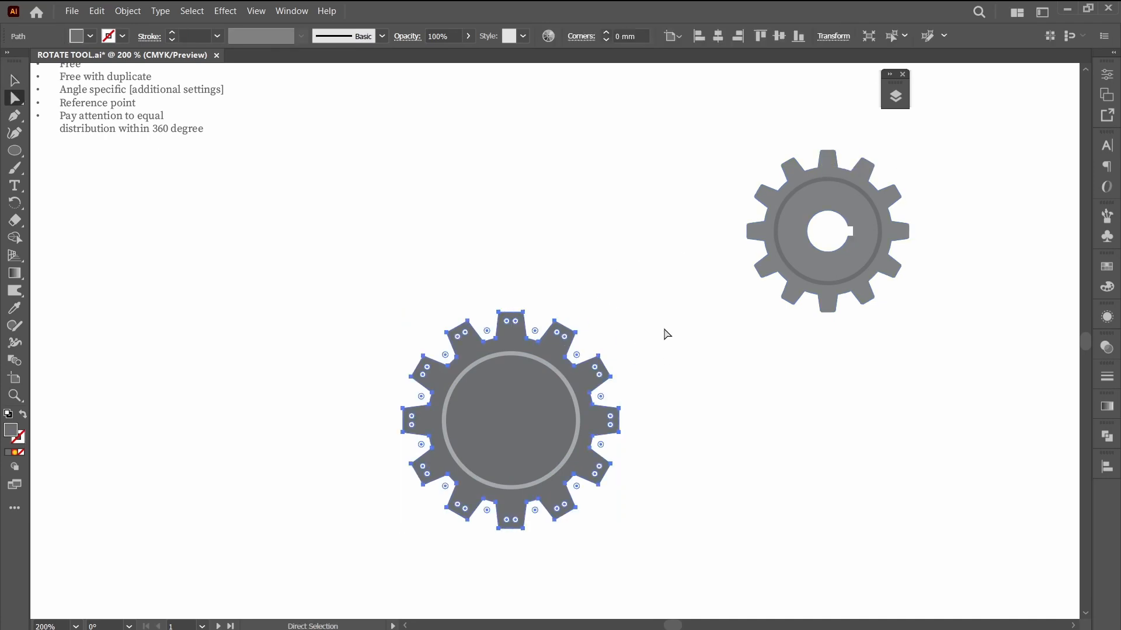
left_click(640, 36)
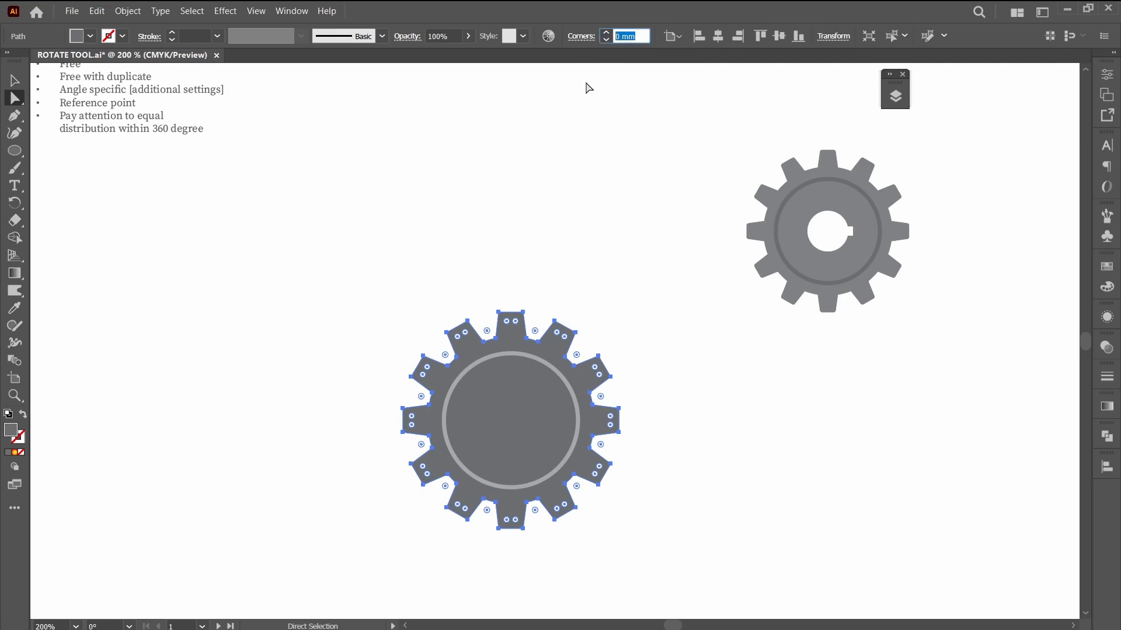
type("1.25")
key("Return")
key("v")
left_click(628, 478)
left_click(502, 438)
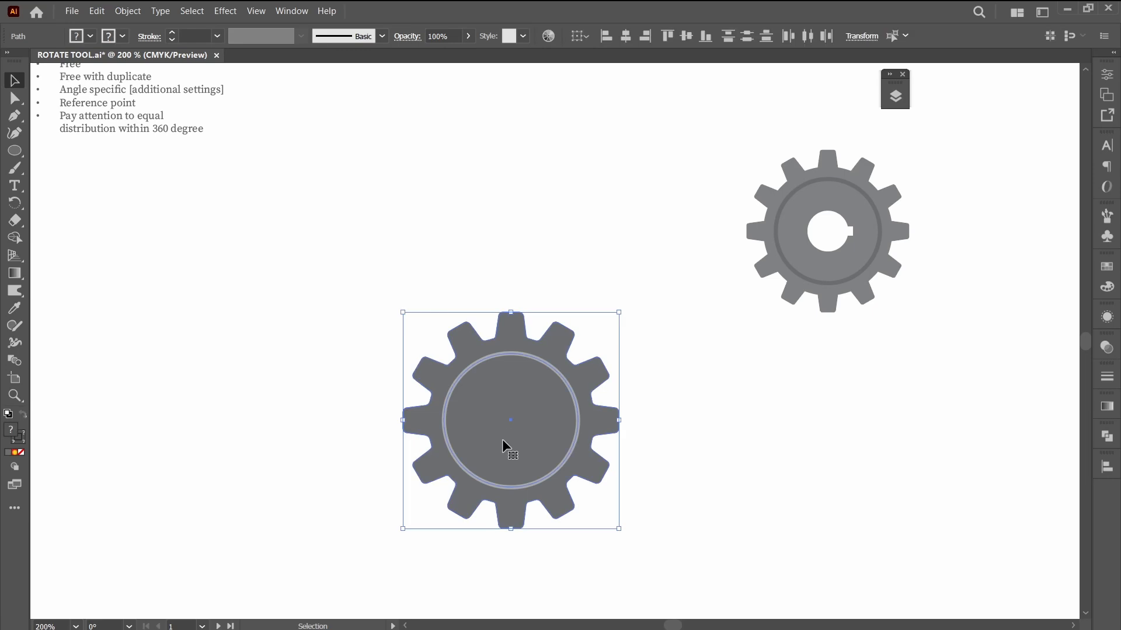
key("ctrl+g")
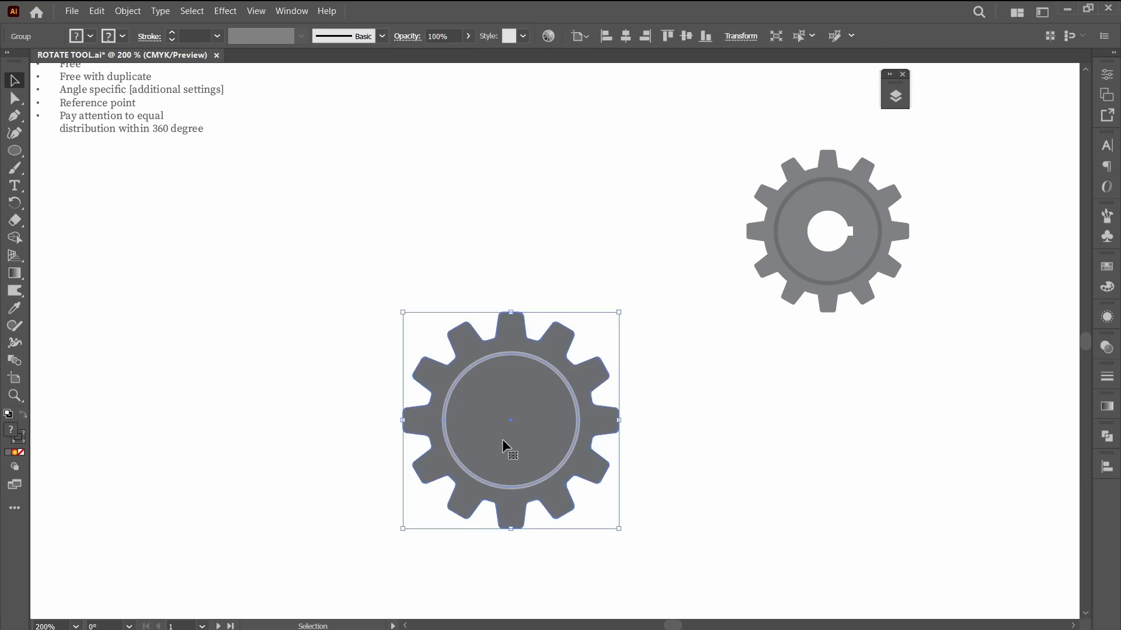
Put a red-stroked hub circle at the gear's center, with a small square keyway overlapping its right edge
left_click(502, 438, "ctrl")
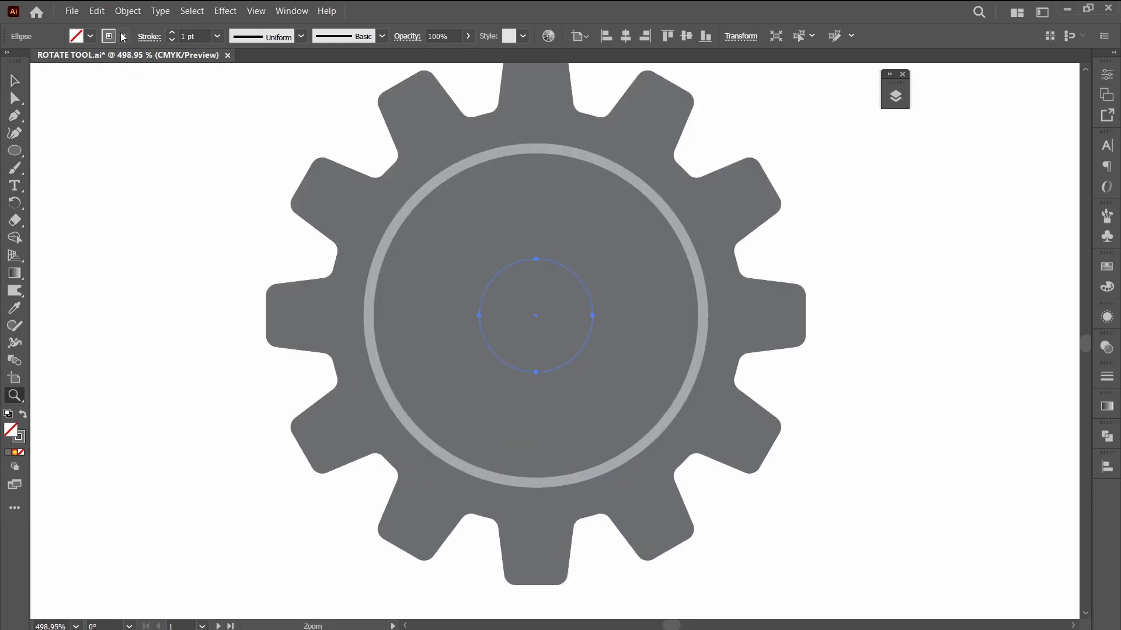
left_click(122, 37)
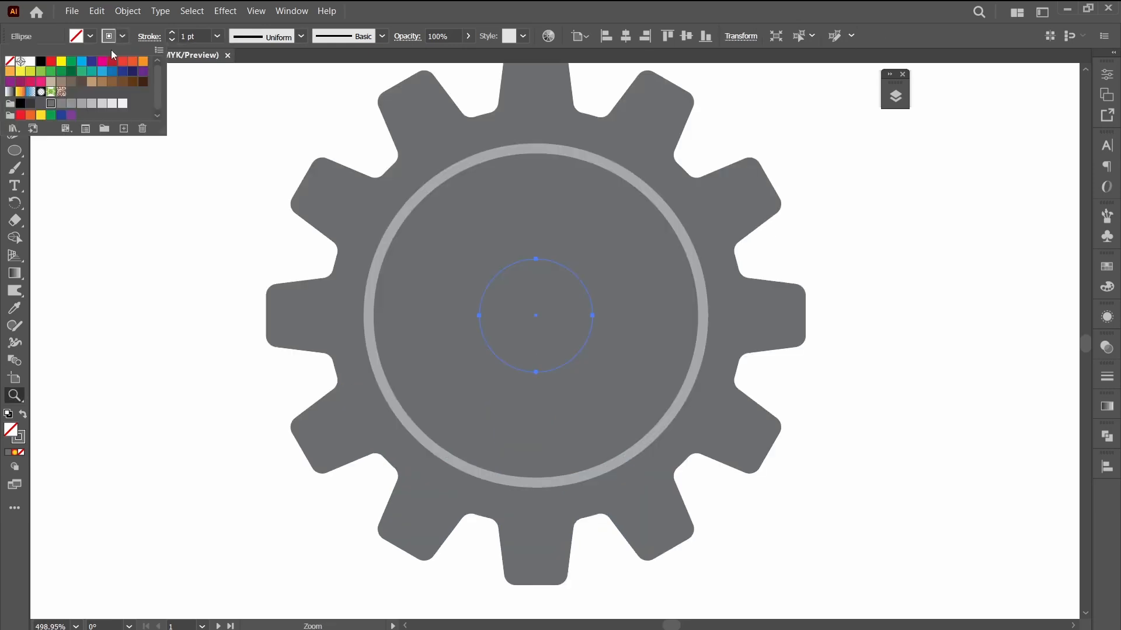
left_click(124, 62)
key("m")
left_click_drag(849, 306, 597, 325)
Unite the hub circle and the small square into one keyed hole outline
key("v")
left_click(567, 360, "shift")
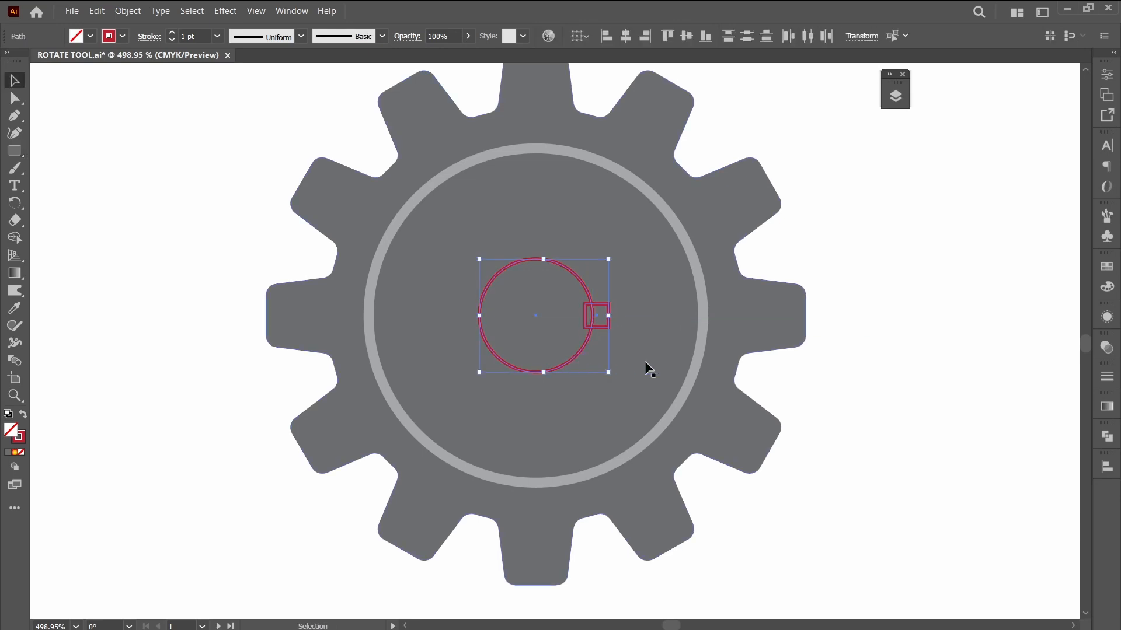
left_click(1105, 436)
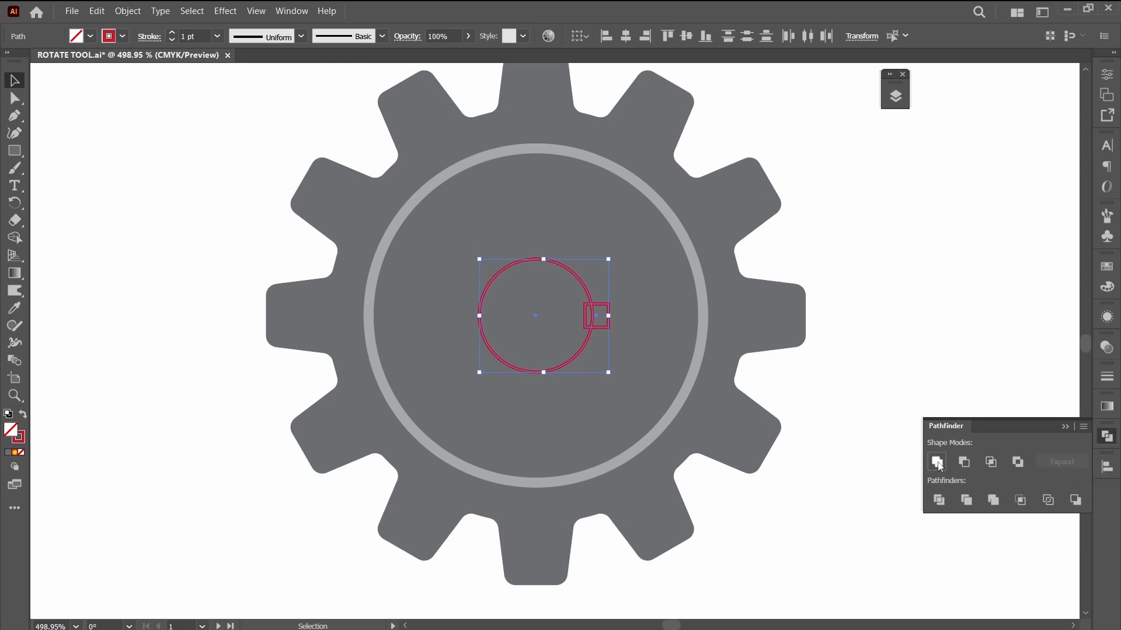
left_click(937, 462)
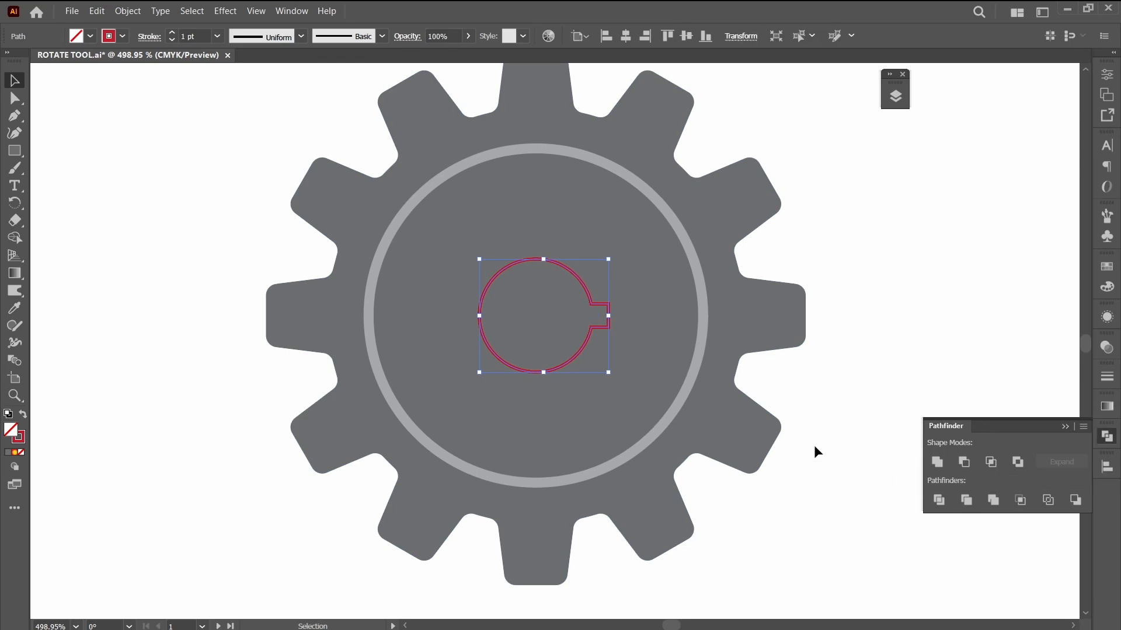
Subtract the keyed hole outline from the gear group using Minus Front
left_click(728, 421, "shift")
left_click(1105, 436)
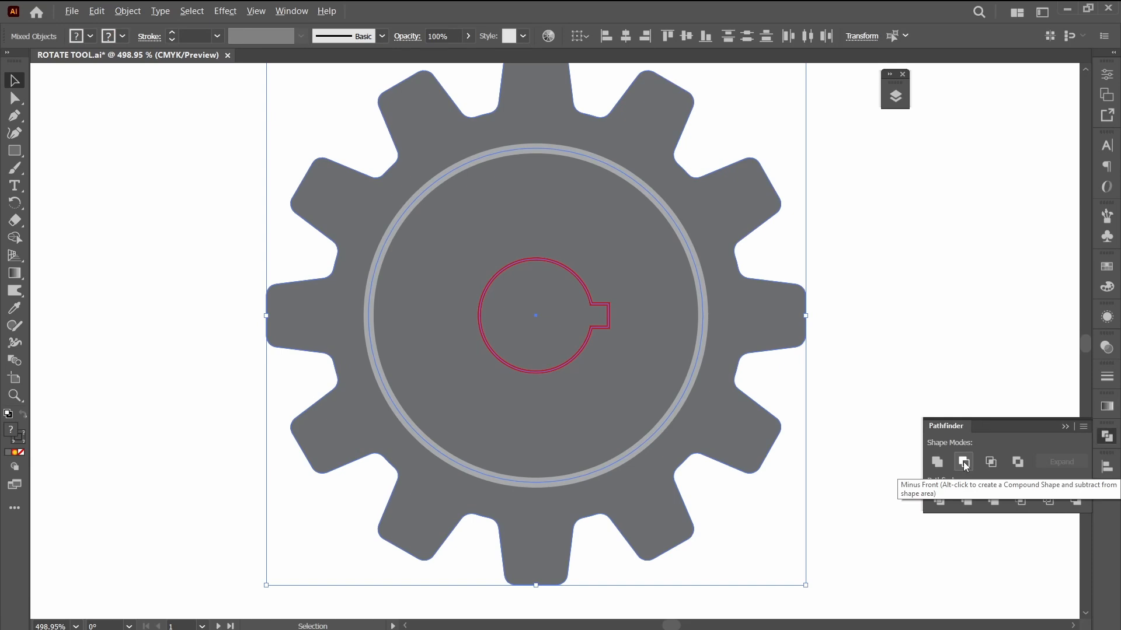
left_click(963, 462)
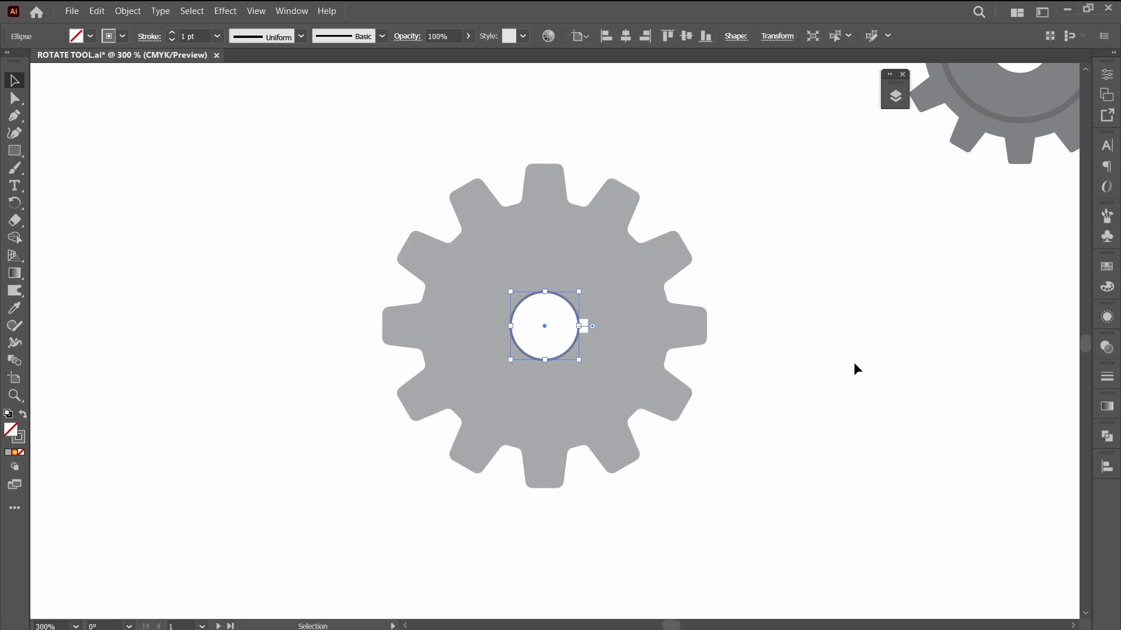
Enlarge the center circle evenly from its middle until it sits just inside the teeth, with a 3 pt stroke
left_click(579, 360, "shift")
left_click_drag(576, 361, 651, 435)
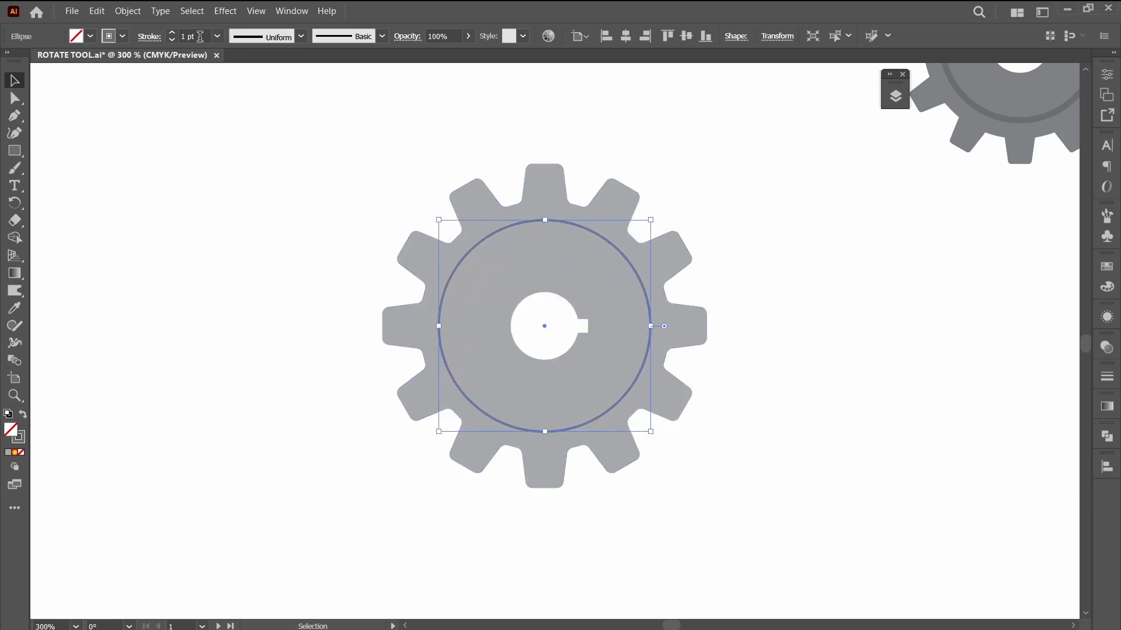
left_click_drag(199, 36, 167, 32)
type("3")
key("Return")
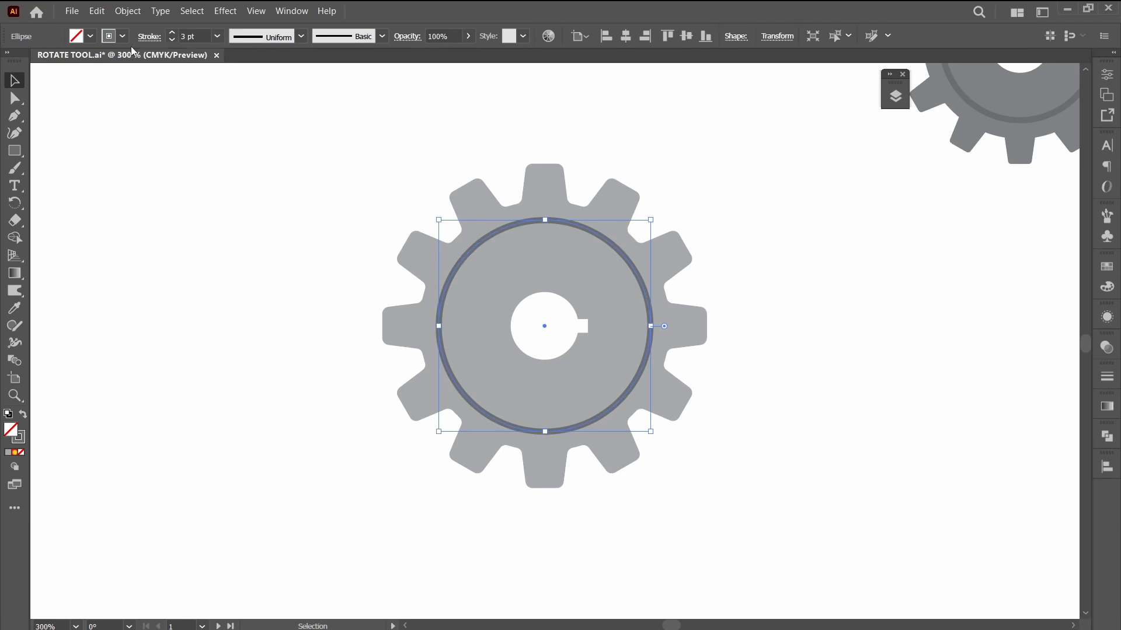
Group the finished gear with its ring, and set the reference gear beside it for comparison
left_click(295, 211)
key("ctrl+minus")
key("ctrl+minus")
key("ctrl+minus")
left_click_drag(441, 258, 648, 418)
key("r")
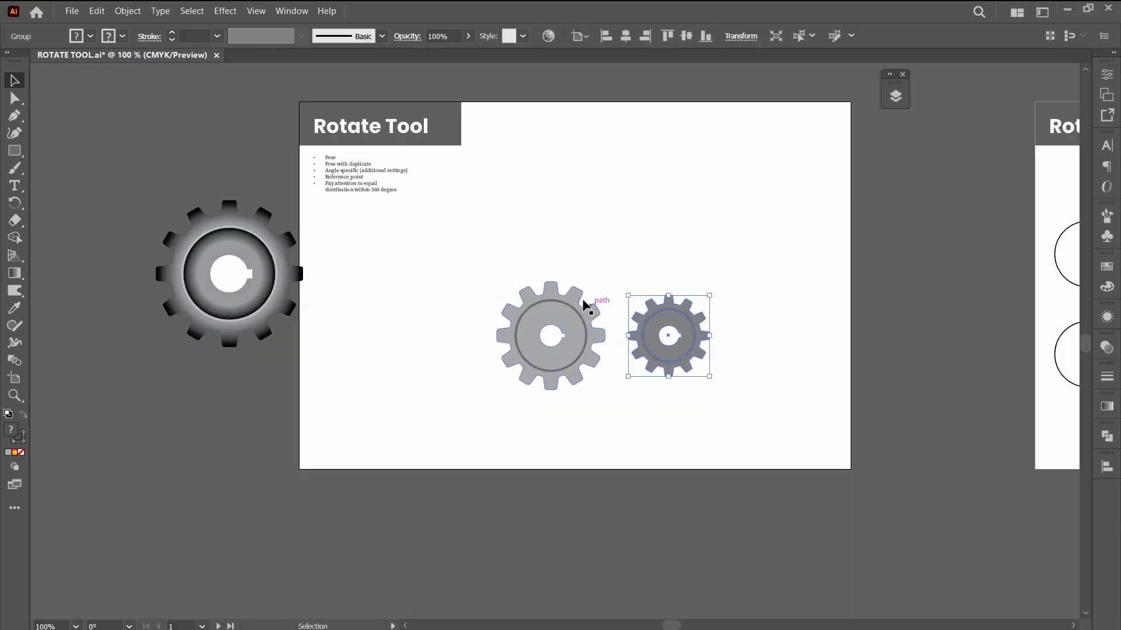
key("z")
left_click_drag(625, 324, 734, 397)
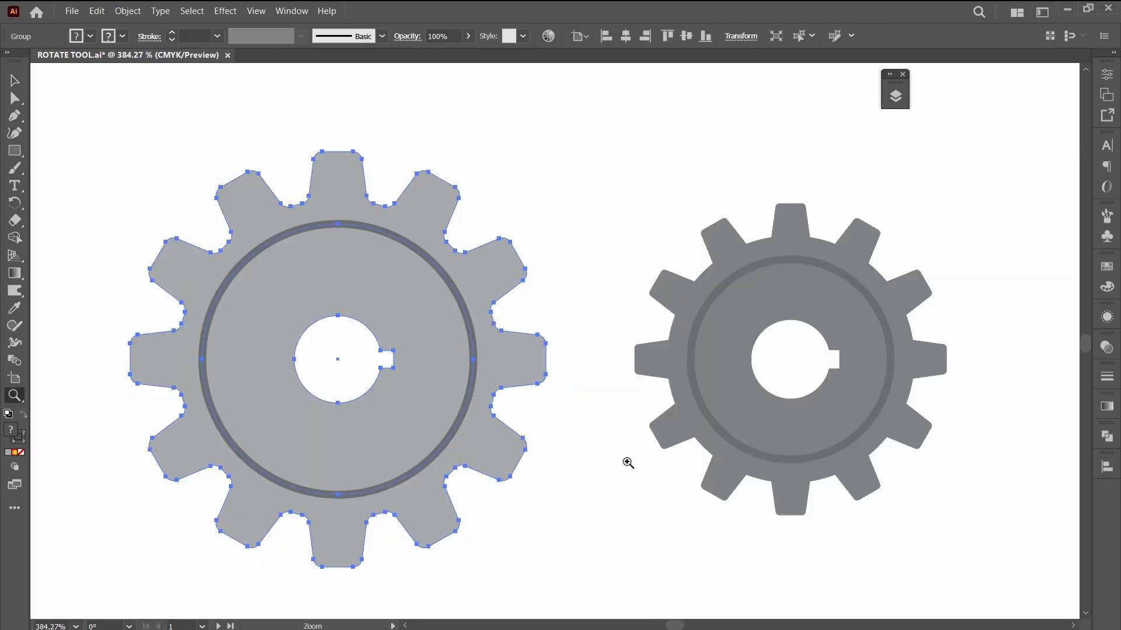
key("v")
left_click(624, 521)
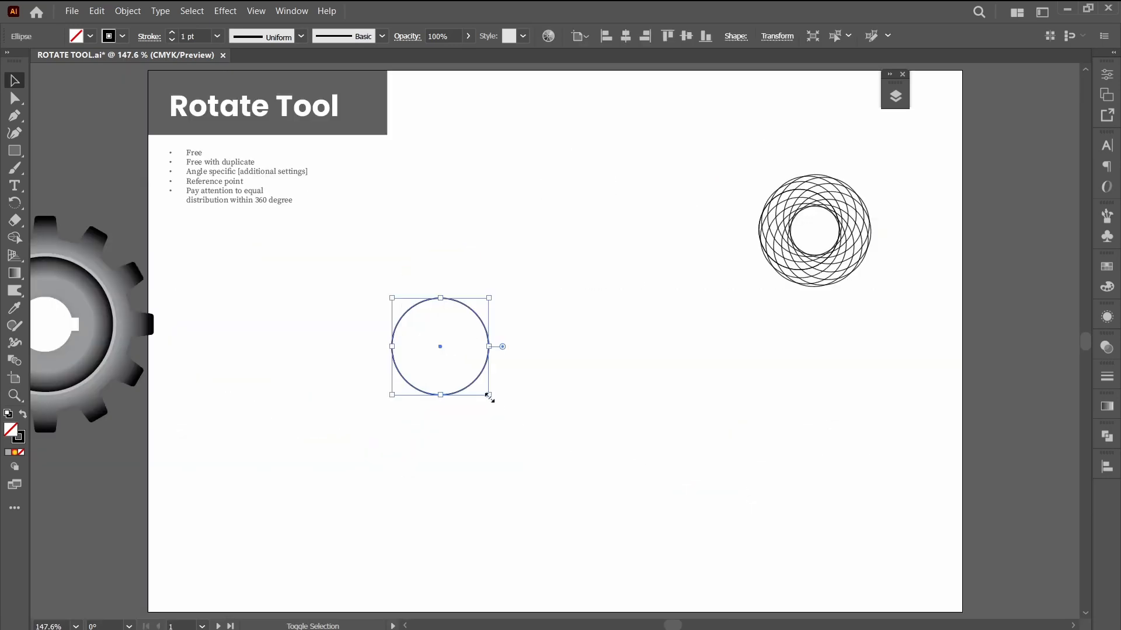
Enlarge the black-outlined practice circle proportionally to about twice its size
left_click_drag(489, 397, 668, 508)
left_click_drag(668, 508, 674, 516)
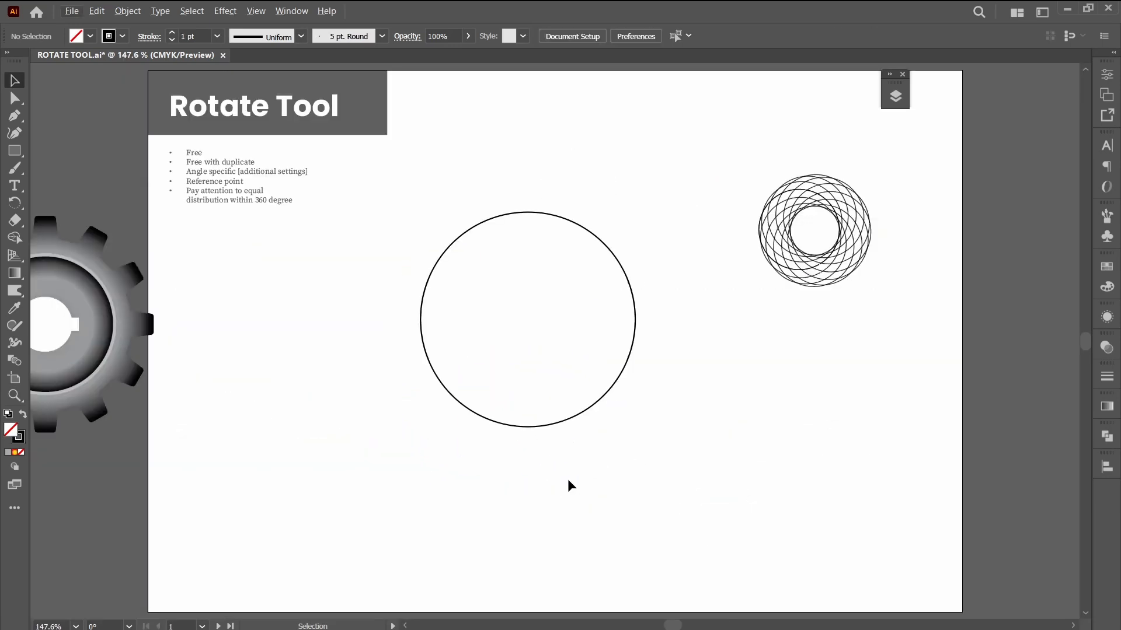
Make a copy of the circle rotated 30° about a point below and right of its center
key("r")
left_click(563, 362, "alt")
key("Escape")
left_click(619, 378, "ctrl")
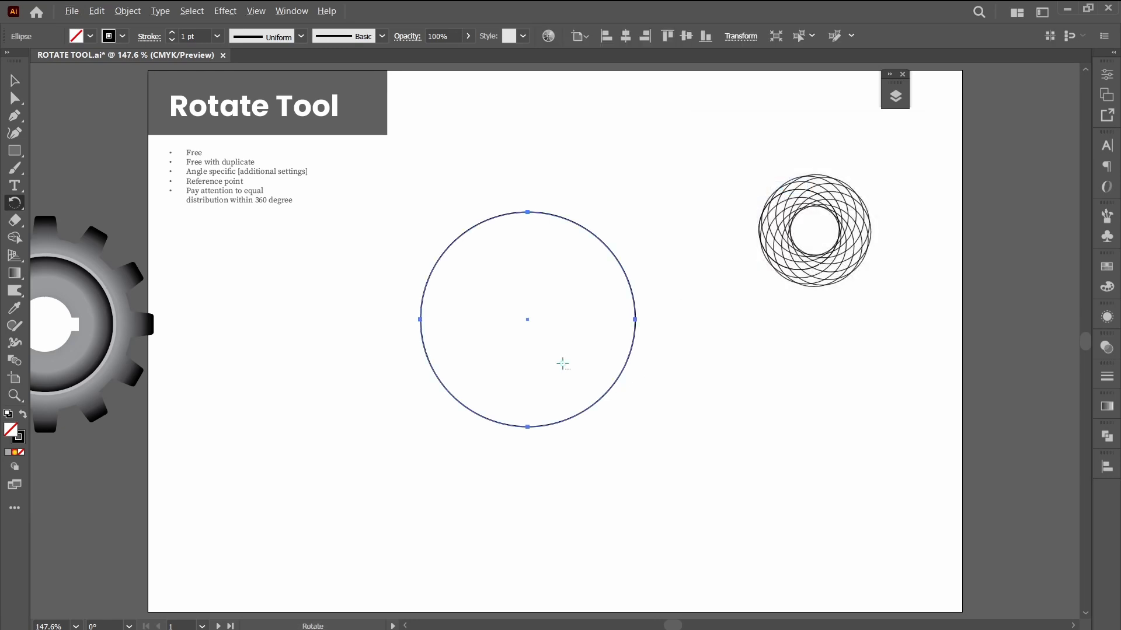
left_click(562, 363, "alt")
type("30")
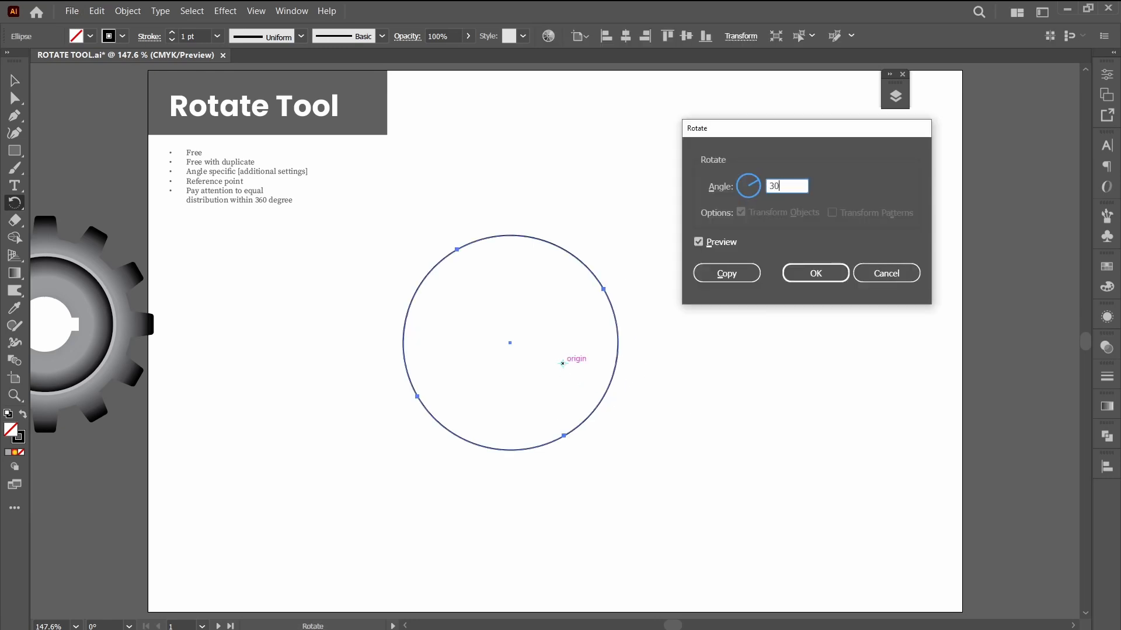
left_click(727, 274)
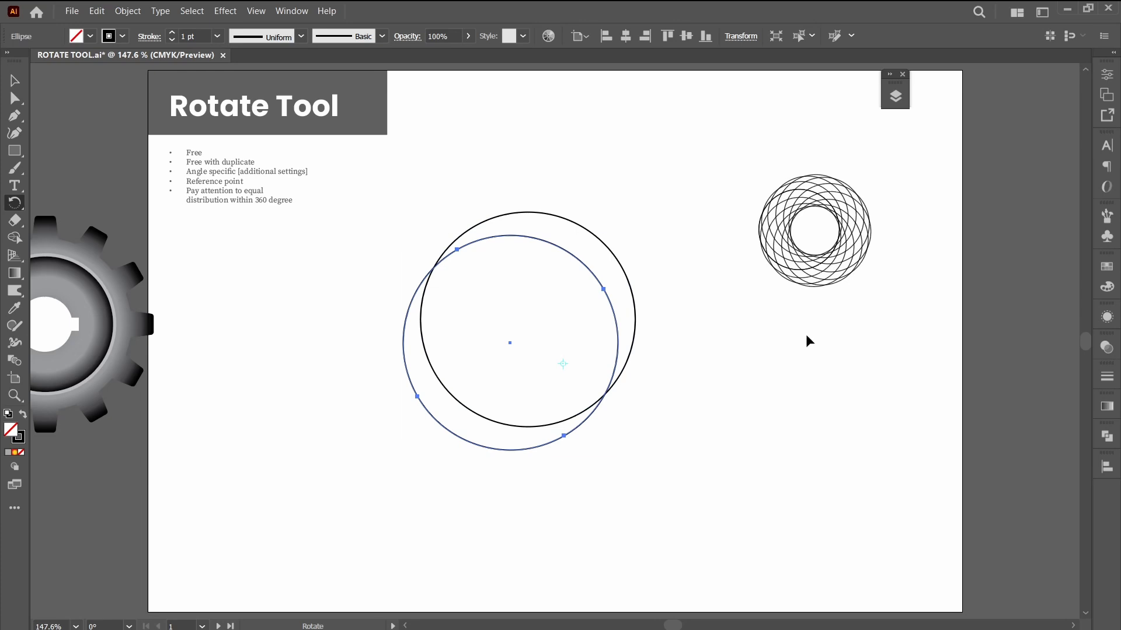
Repeat the 30° circle copy until twelve circles form a full ring, and deselect it
key("ctrl+d")
key("ctrl+d")
key("ctrl+d")
key("ctrl+d")
key("ctrl+d")
key("ctrl+d")
key("ctrl+d")
key("ctrl+d")
key("ctrl+d")
key("ctrl+d")
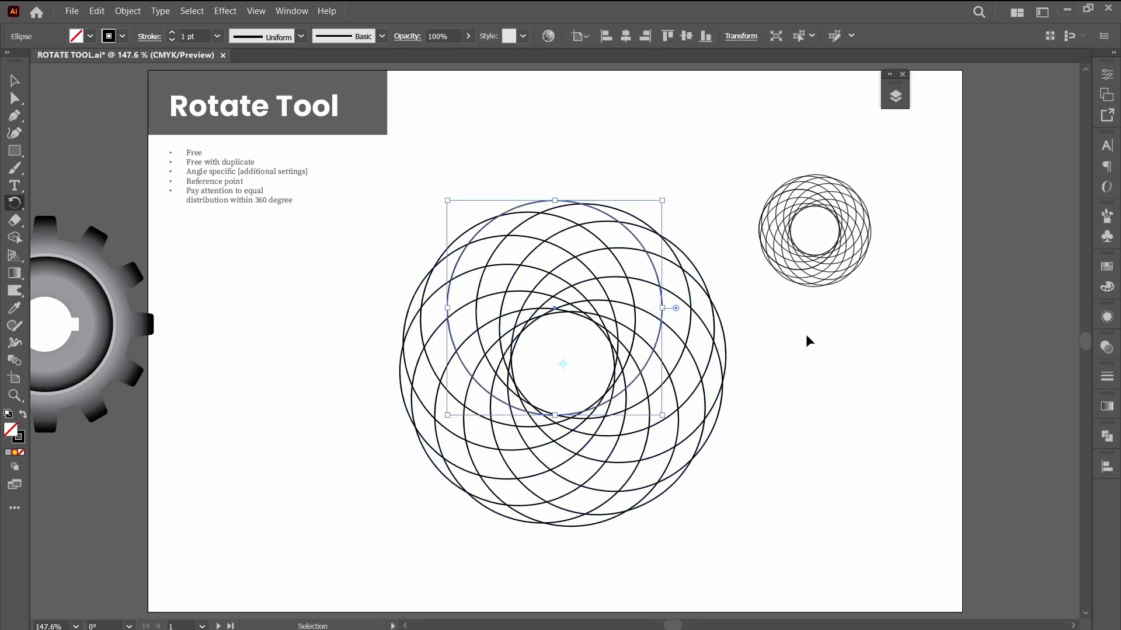
left_click(806, 335, "ctrl")
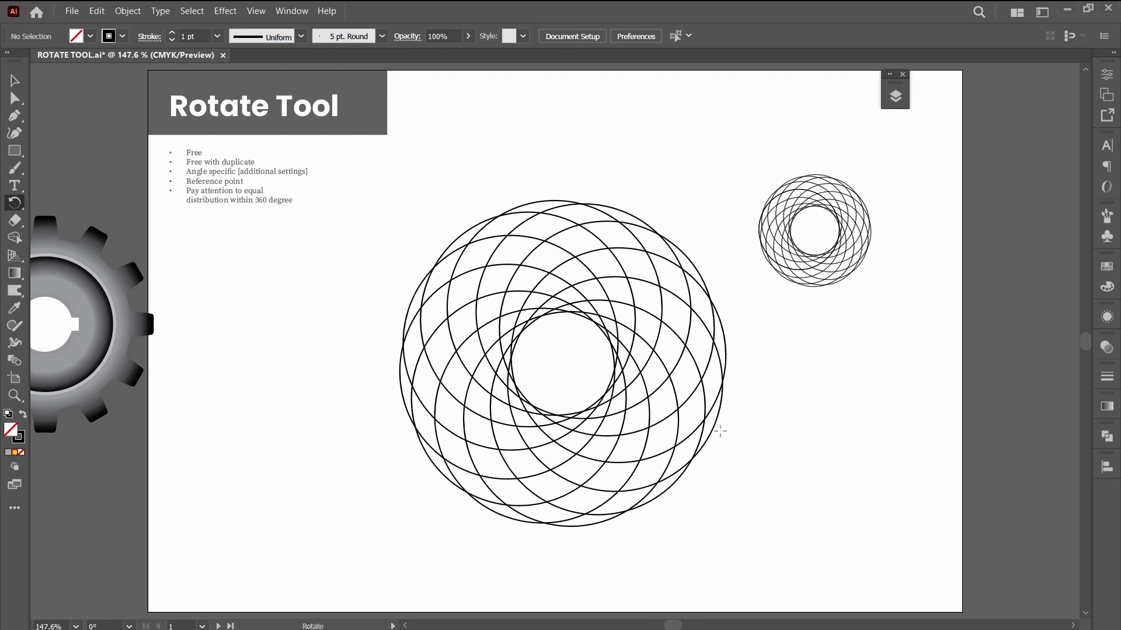
Undo all the rotated copies, back to the single large circle
key("ctrl+z")
key("ctrl+z")
key("ctrl+z")
key("ctrl+z")
key("ctrl+z")
key("ctrl+z")
key("ctrl+z")
key("ctrl+z")
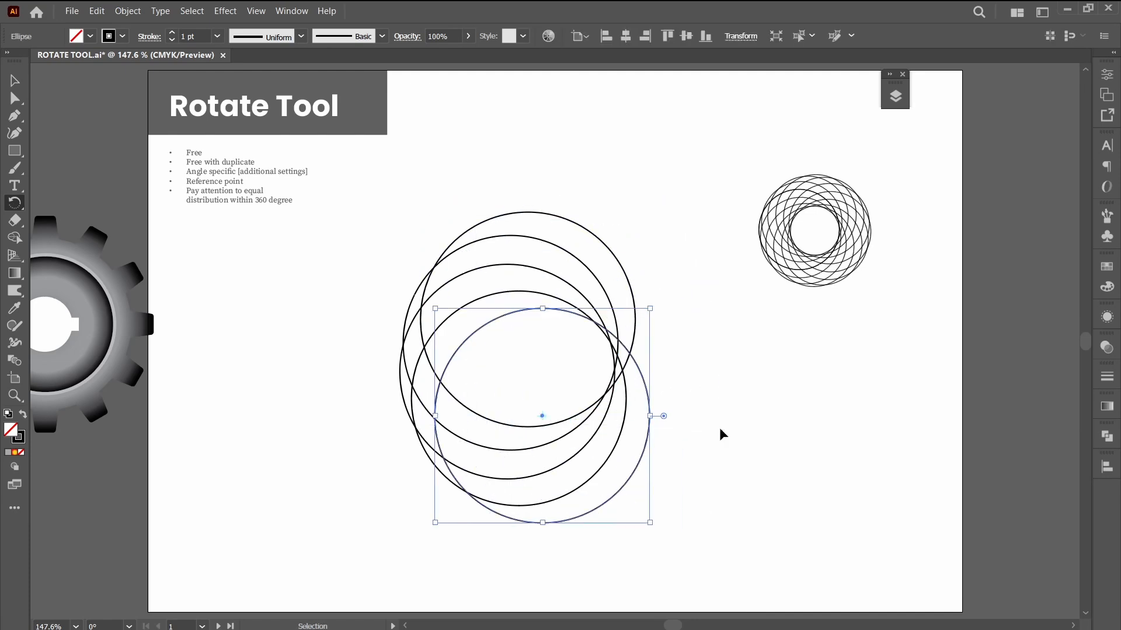
key("ctrl+z")
key("ctrl+z")
key("ctrl+z")
key("ctrl+z")
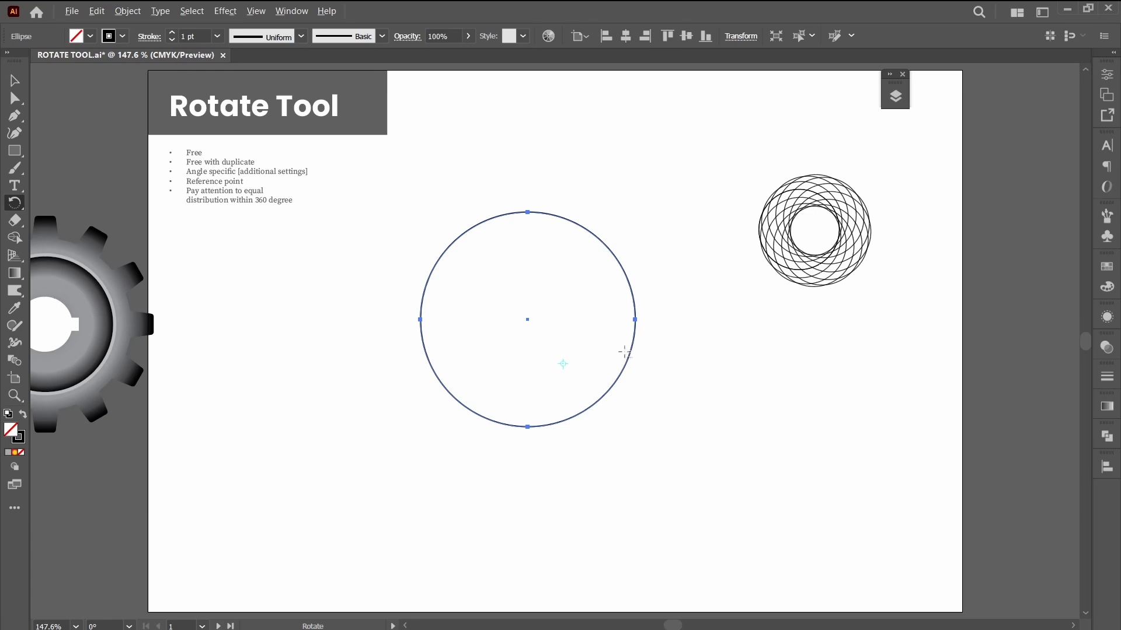
Copy the circle rotated 30° about a point just inside its right edge, and repeat the copy around that point
left_click(625, 352, "alt")
left_click(726, 273)
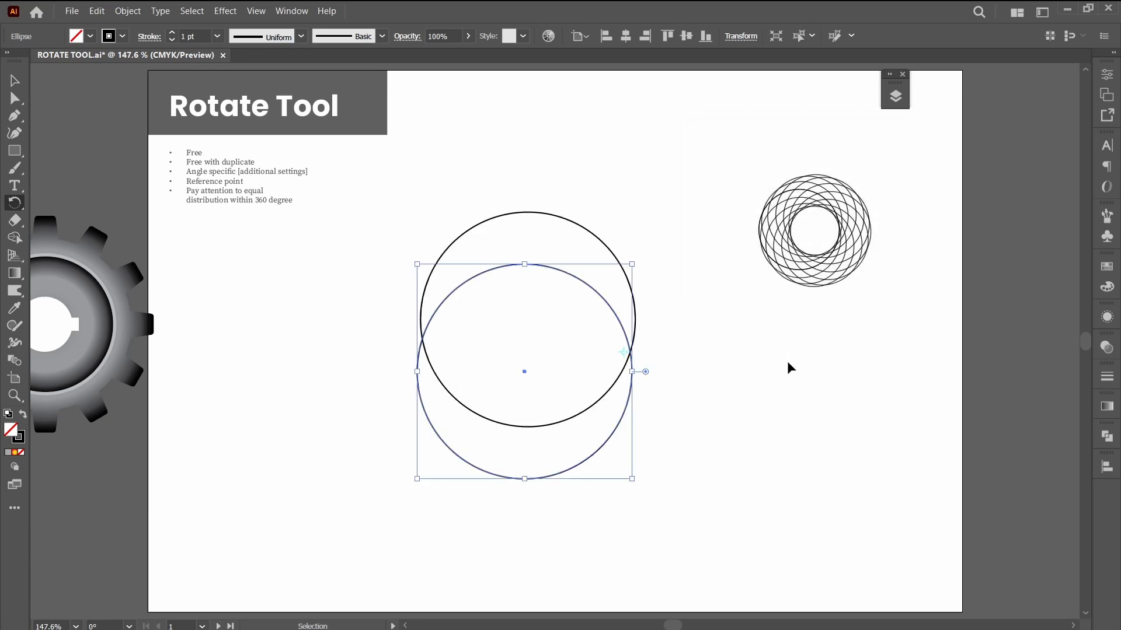
key("ctrl+d")
key("ctrl+d")
key("ctrl+d")
key("ctrl+d")
key("ctrl+d")
key("ctrl+d")
key("ctrl+d")
key("ctrl+d")
key("ctrl+d")
key("ctrl+d")
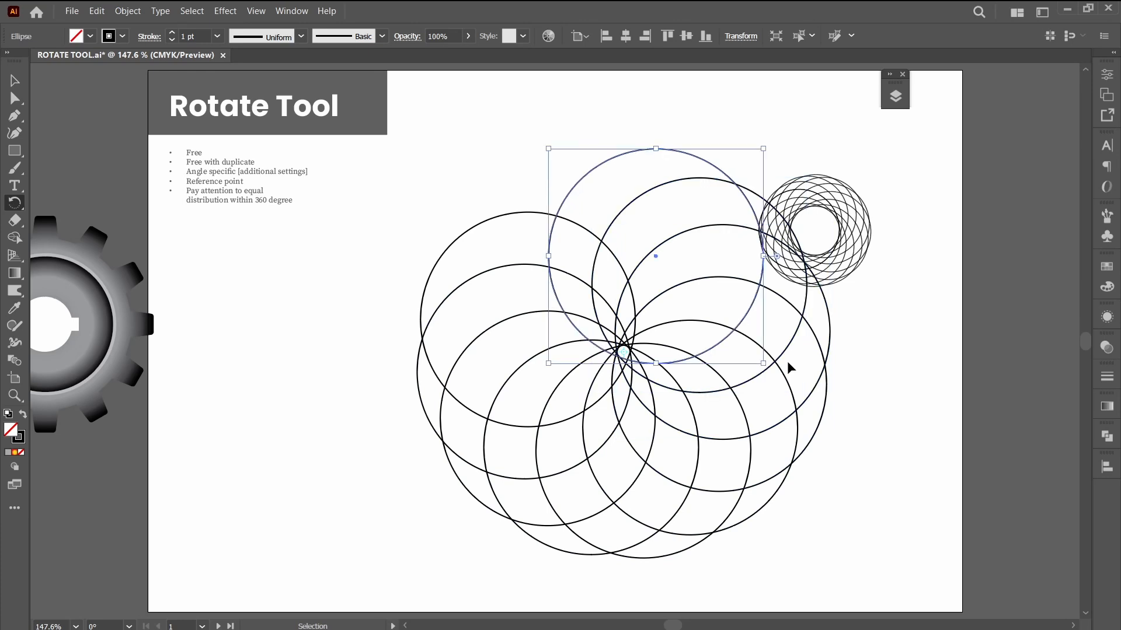
Move the small reference spirograph up and to the right, away from the new circle pattern
key("v")
left_click(866, 444)
left_click_drag(864, 260, 911, 210)
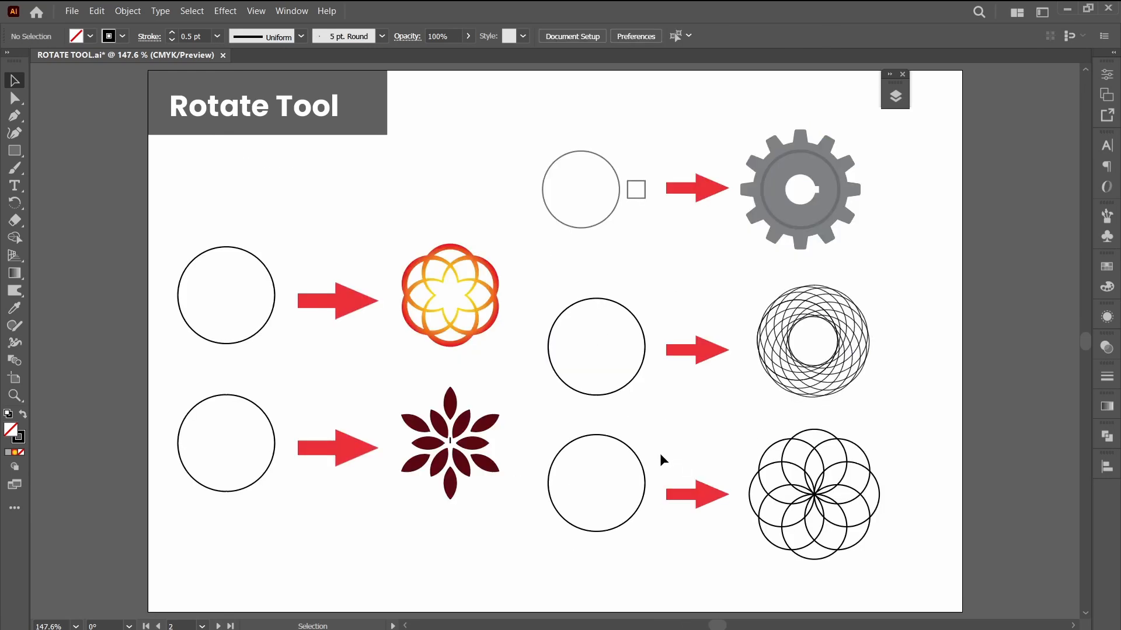
Copy the circle rotated 45° about its bottom anchor point, and repeat the copy until eight circles form a rosette
left_click(645, 467)
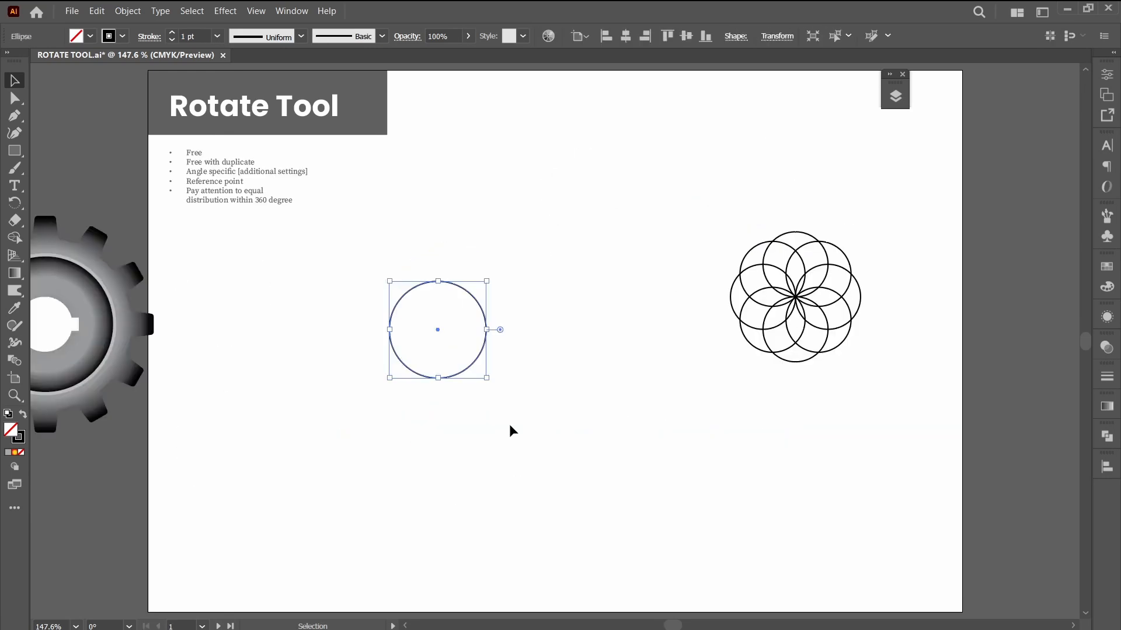
key("r")
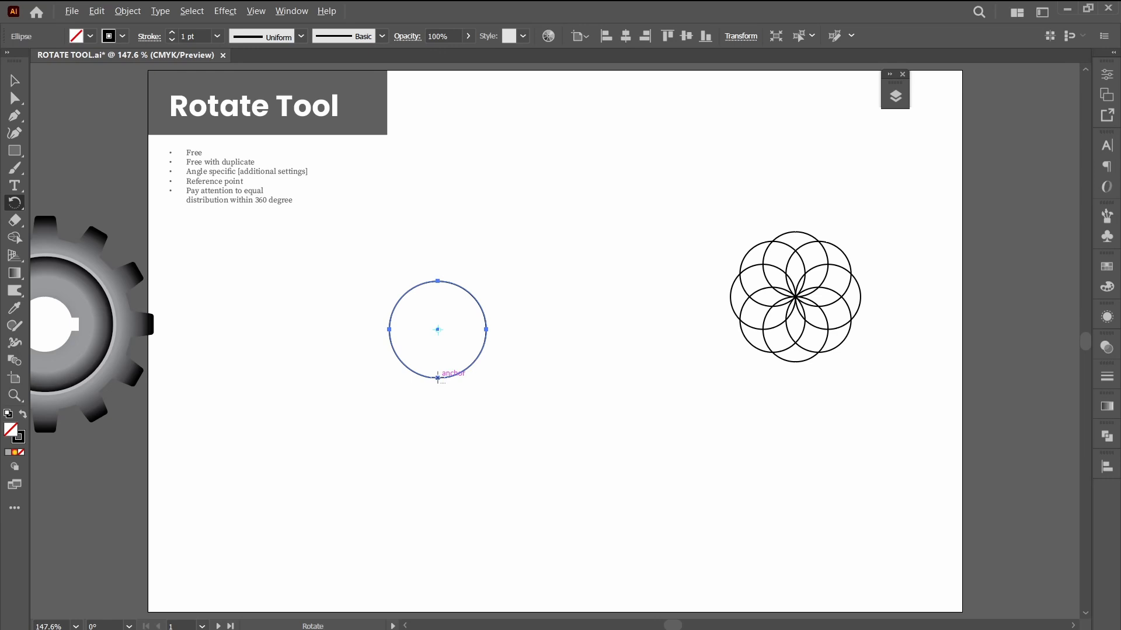
left_click(437, 378, "alt")
type("45")
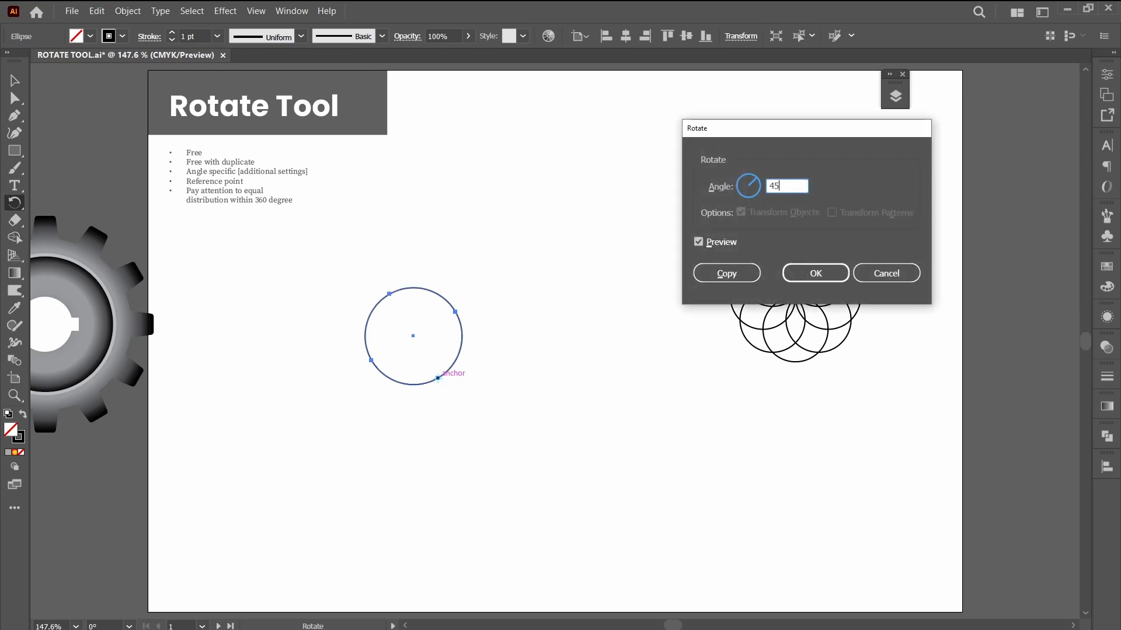
left_click(726, 273)
key("ctrl+d")
key("ctrl+d")
key("ctrl+d")
key("ctrl+d")
key("ctrl+d")
key("ctrl+d")
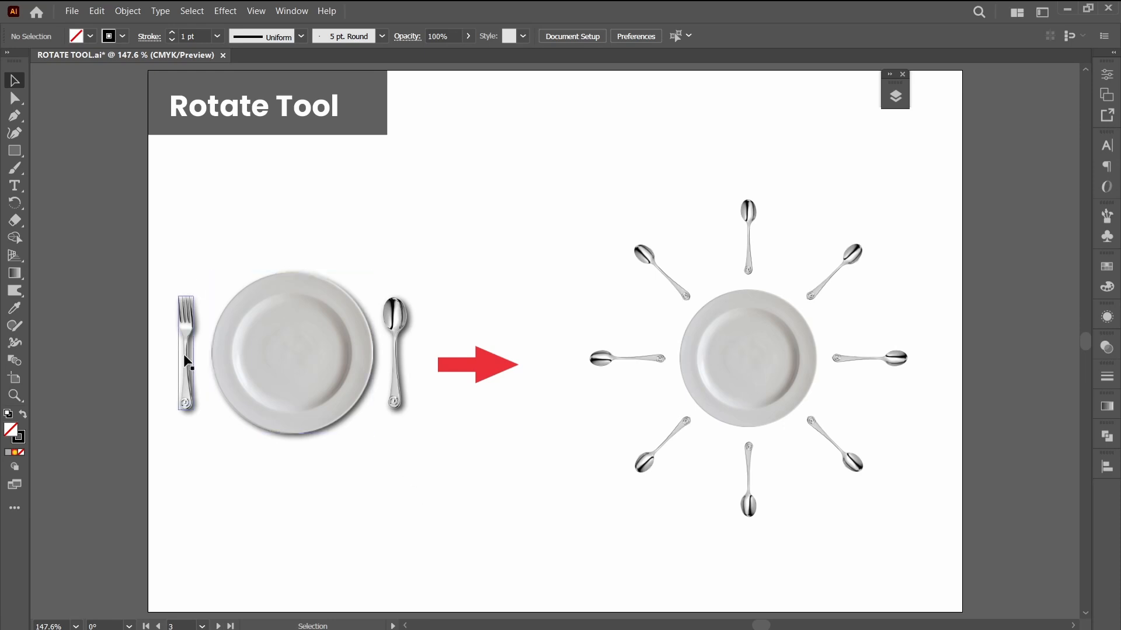
left_click_drag(188, 355, 125, 366)
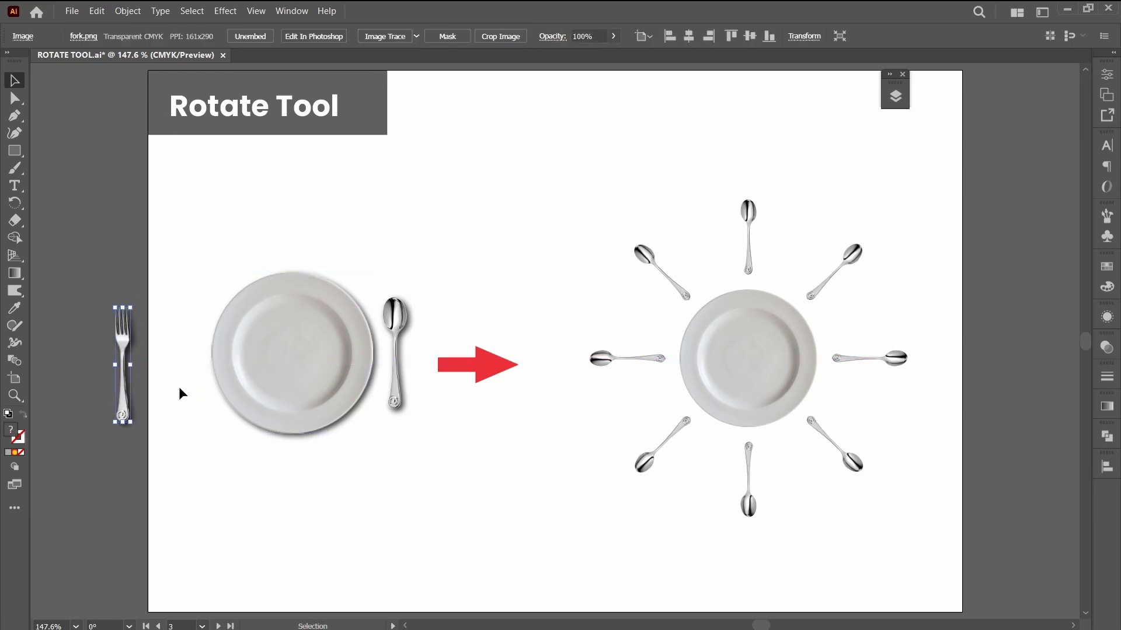
key("ctrl+z")
left_click_drag(394, 360, 98, 381)
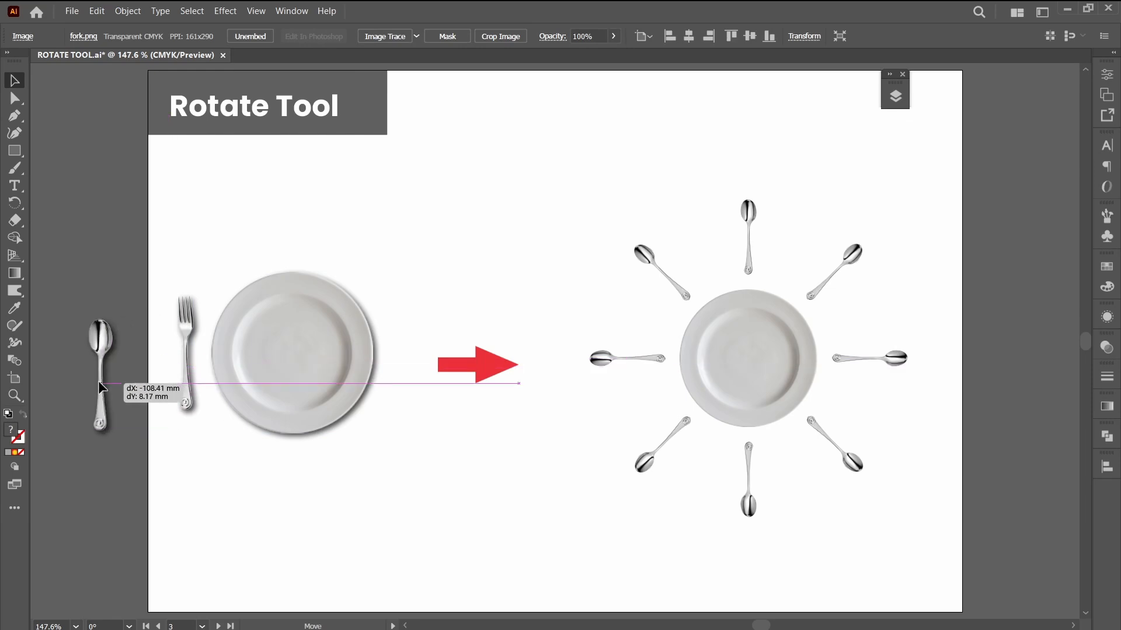
key("ctrl+z")
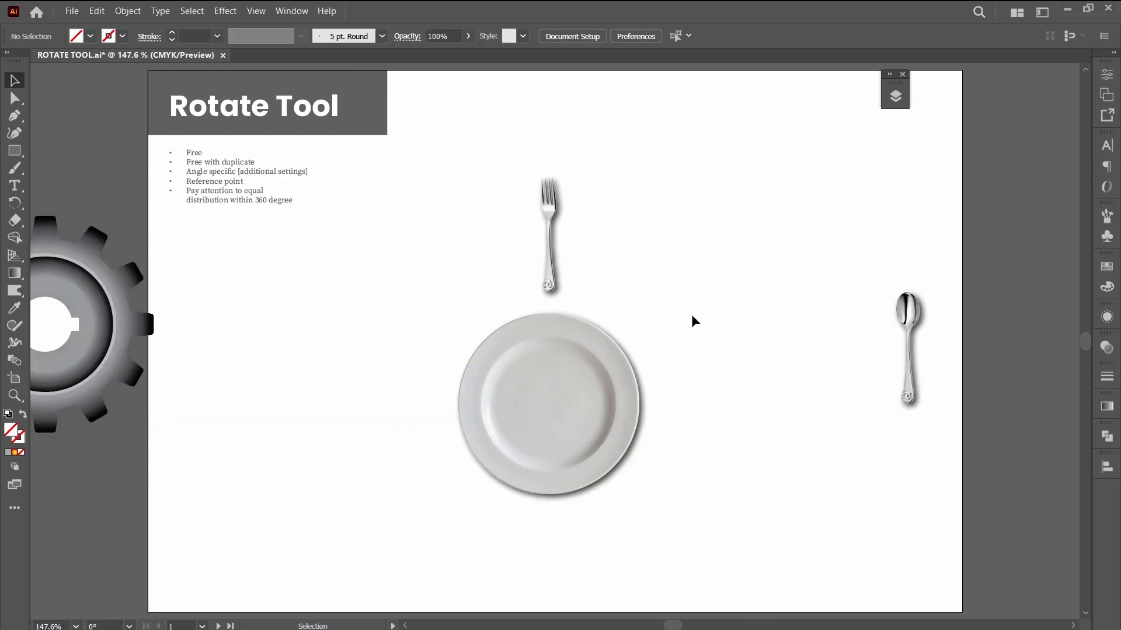
Align the fork and the plate on their horizontal centres, and deselect them
left_click_drag(445, 255, 557, 327)
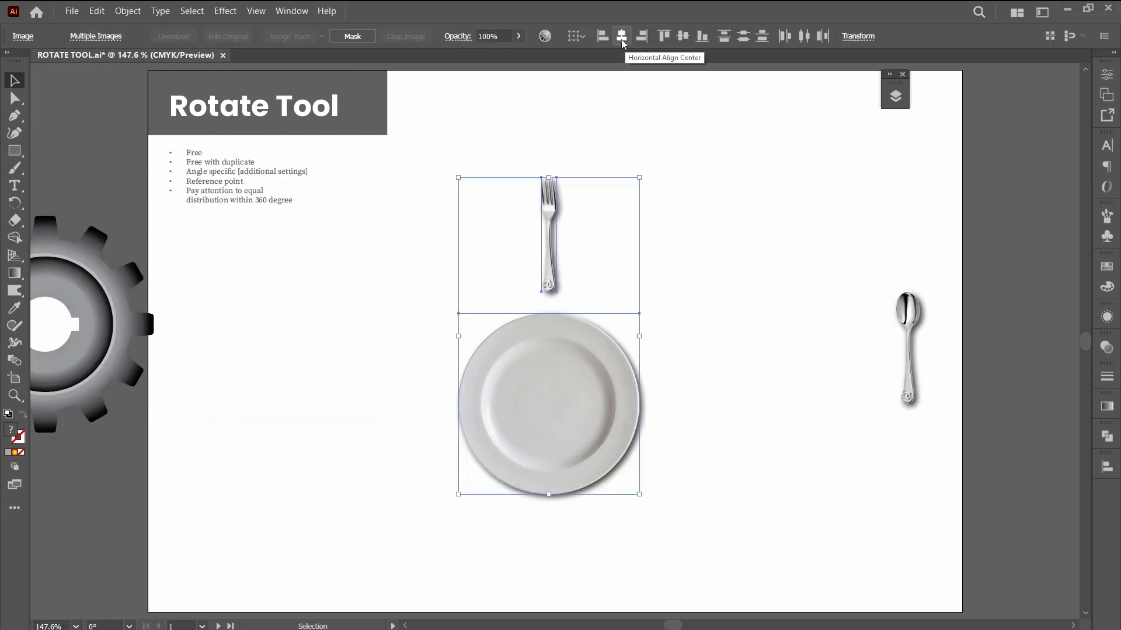
left_click(745, 259)
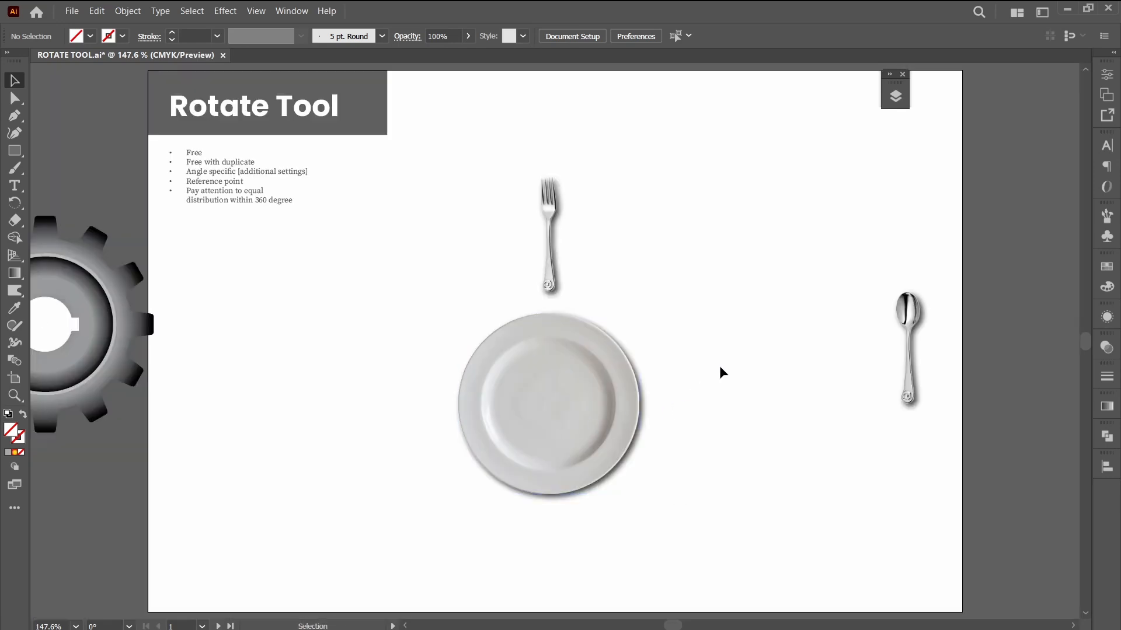
Paint a single dot with the Paintbrush beside the plate and set its stroke colour to black
key("b")
left_click(705, 312)
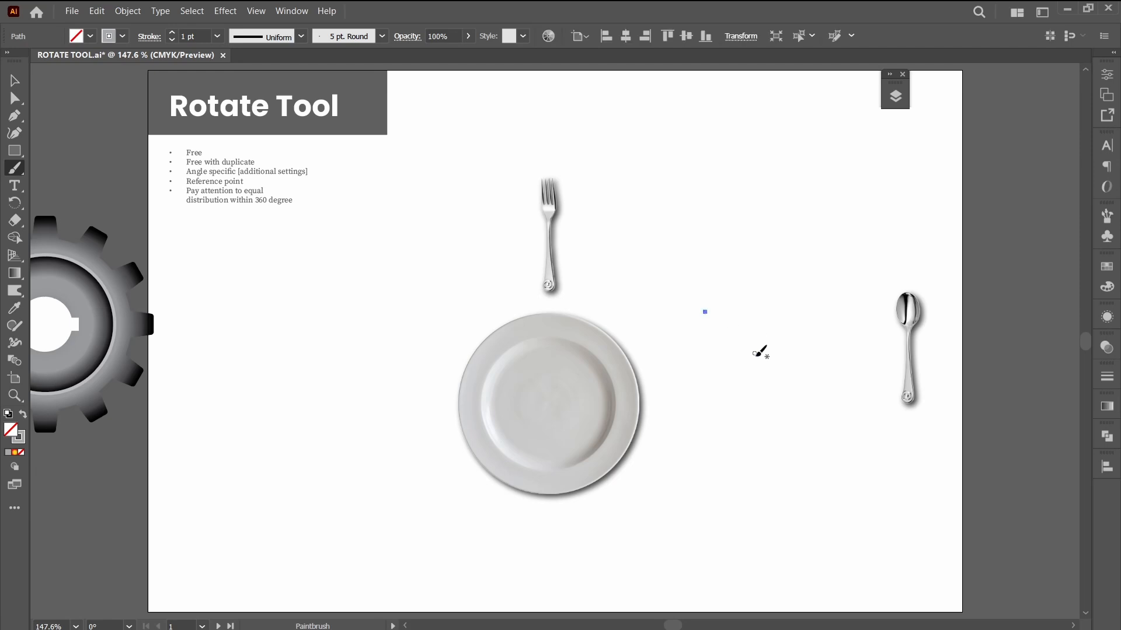
key("v")
left_click(123, 37)
left_click(41, 61)
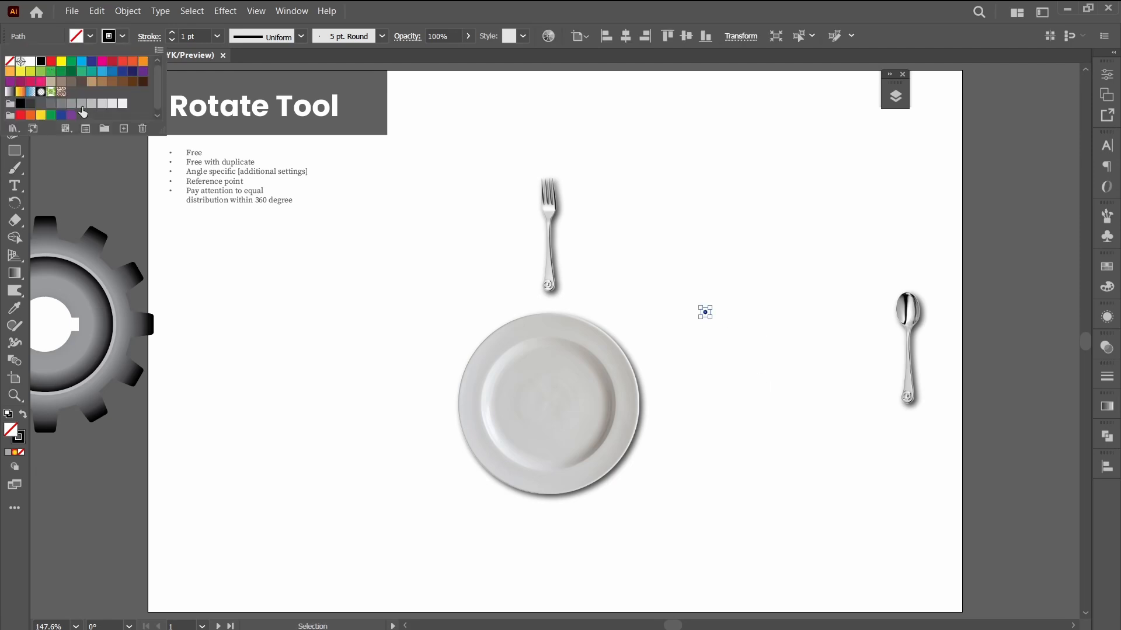
Centre the black dot horizontally and vertically on the plate, using the plate as the key object
left_click(563, 402, "shift")
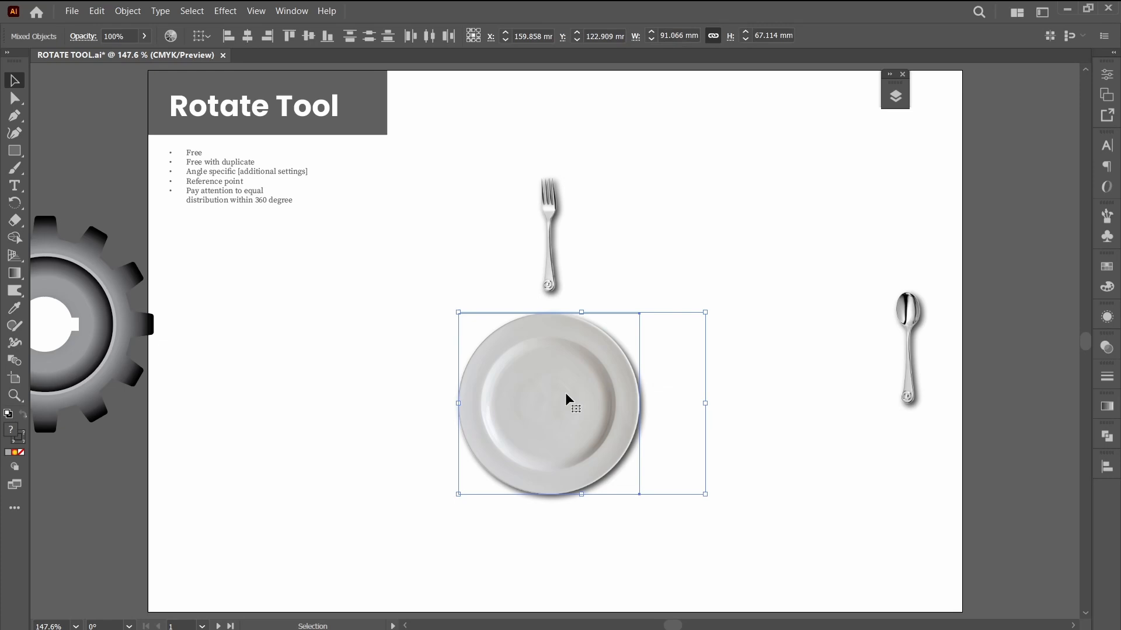
left_click(577, 362)
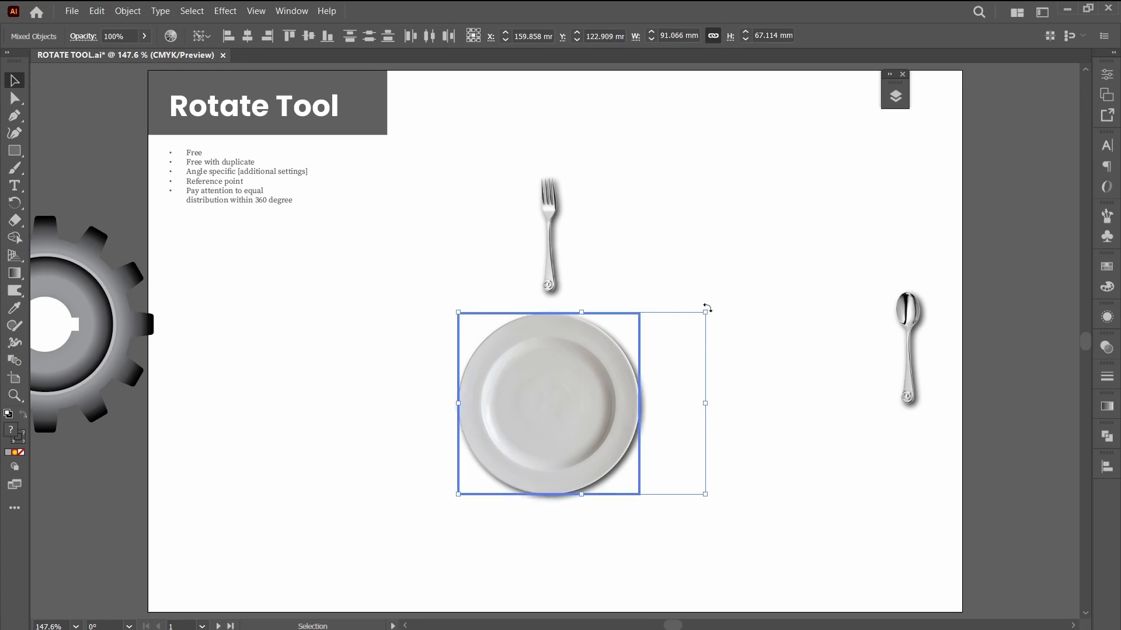
left_click(311, 40)
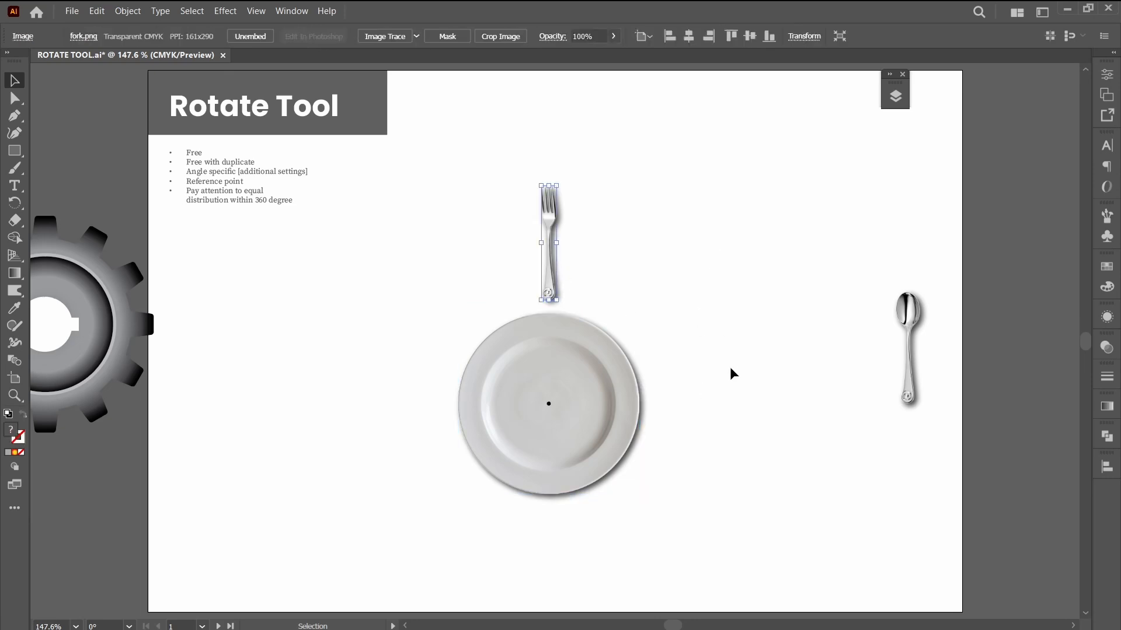
Copy the fork rotated by 360/20 degrees about the dot at the plate's centre
key("r")
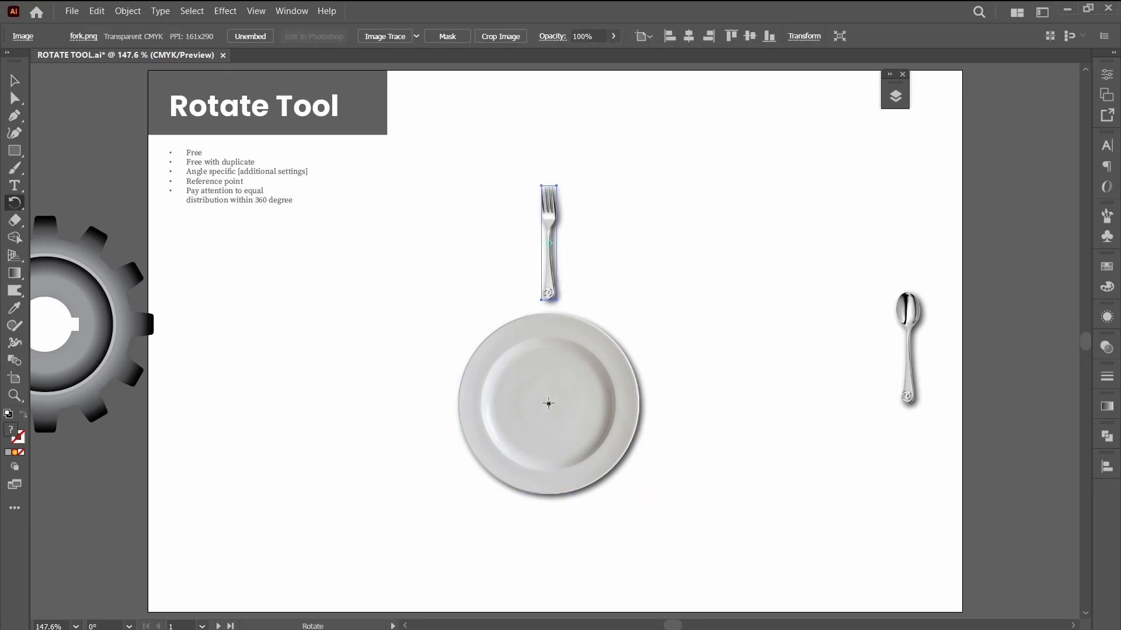
left_click(548, 403, "alt")
type("360")
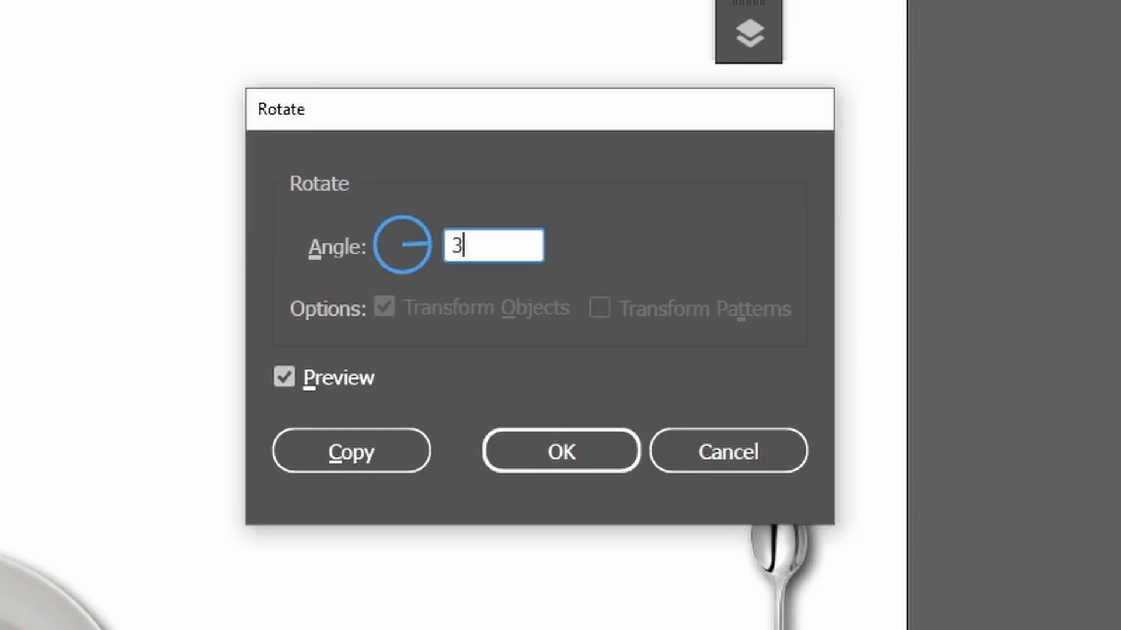
type("/20")
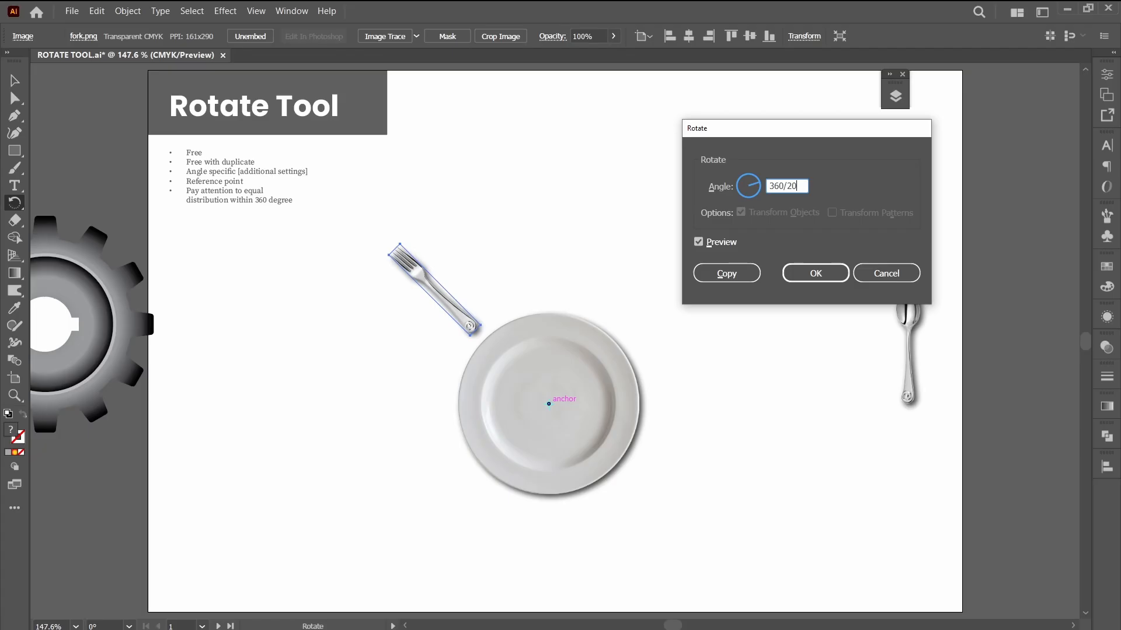
left_click(725, 274)
Repeat the rotated fork copy until twenty forks surround the plate
key("ctrl+d")
key("ctrl+d")
key("ctrl+d")
key("ctrl+d")
key("ctrl+d")
key("ctrl+d")
key("ctrl+d")
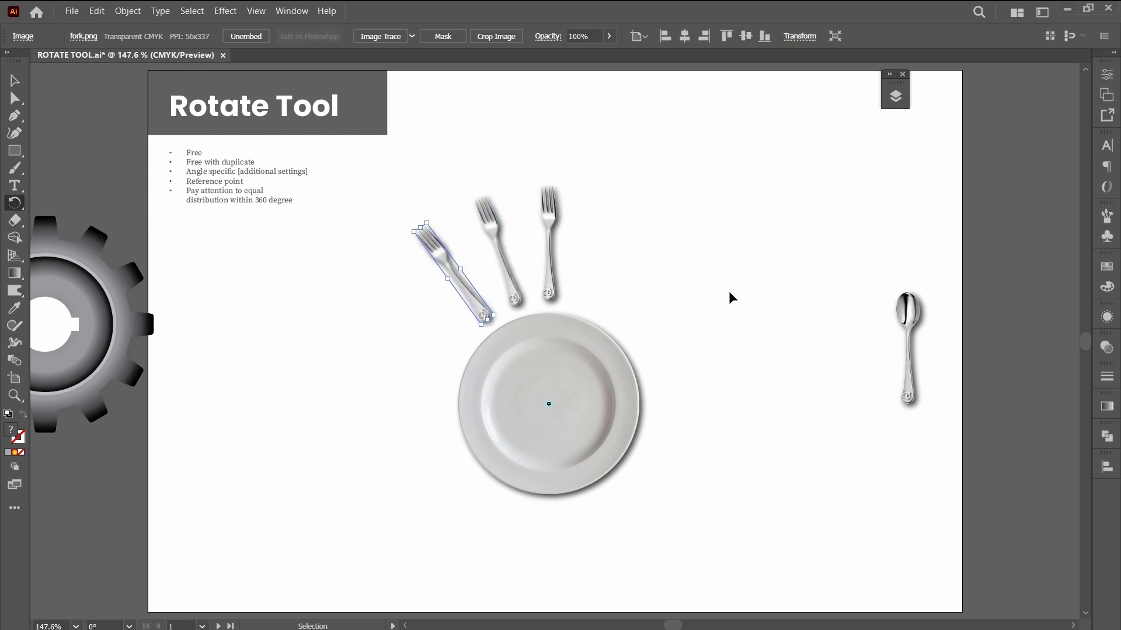
key("ctrl+d")
key("ctrl+d")
key("ctrl+d")
key("ctrl+d")
key("ctrl+d")
key("ctrl+d")
key("ctrl+d")
key("ctrl+d")
key("ctrl+d")
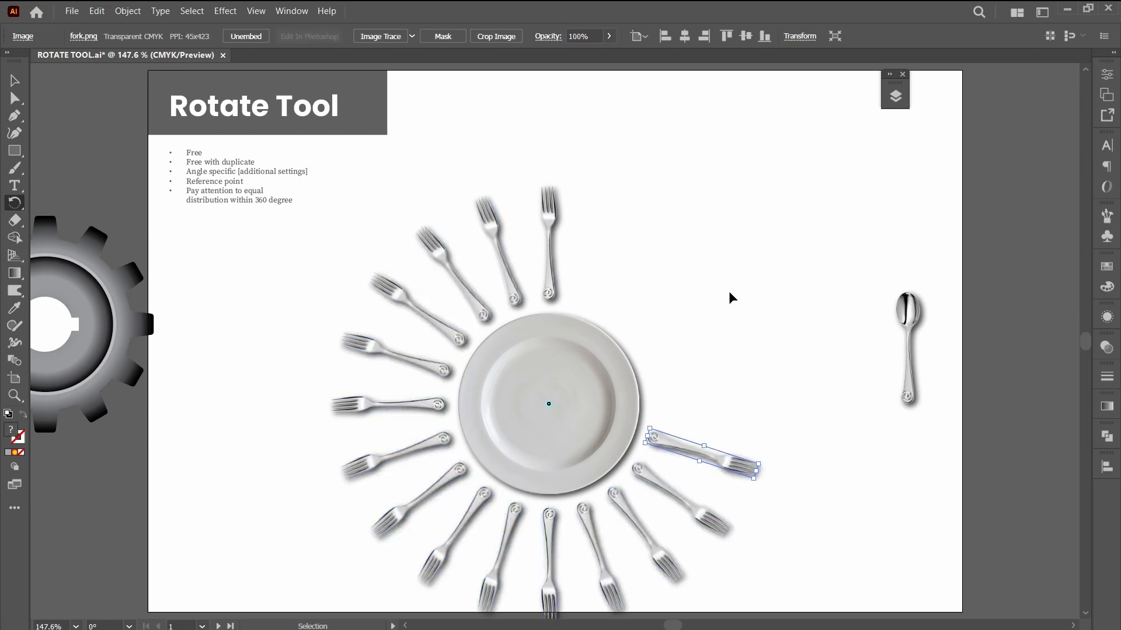
key("ctrl+d")
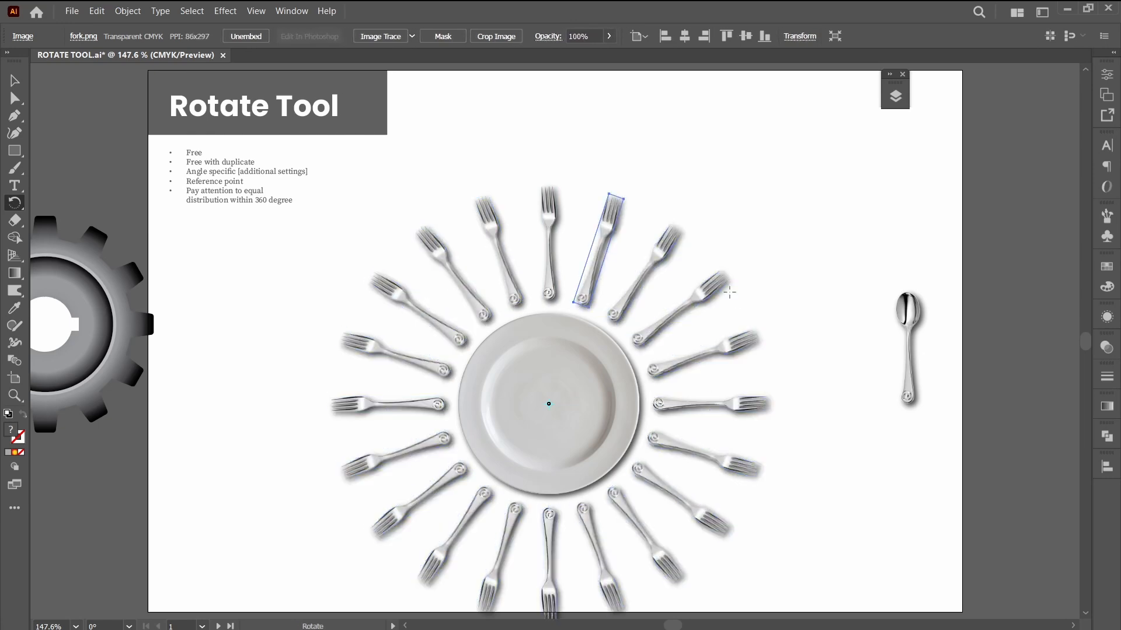
Delete the fork, plate, spoon and centre dot from the practice artboard
scroll(570, 368, "down", 2)
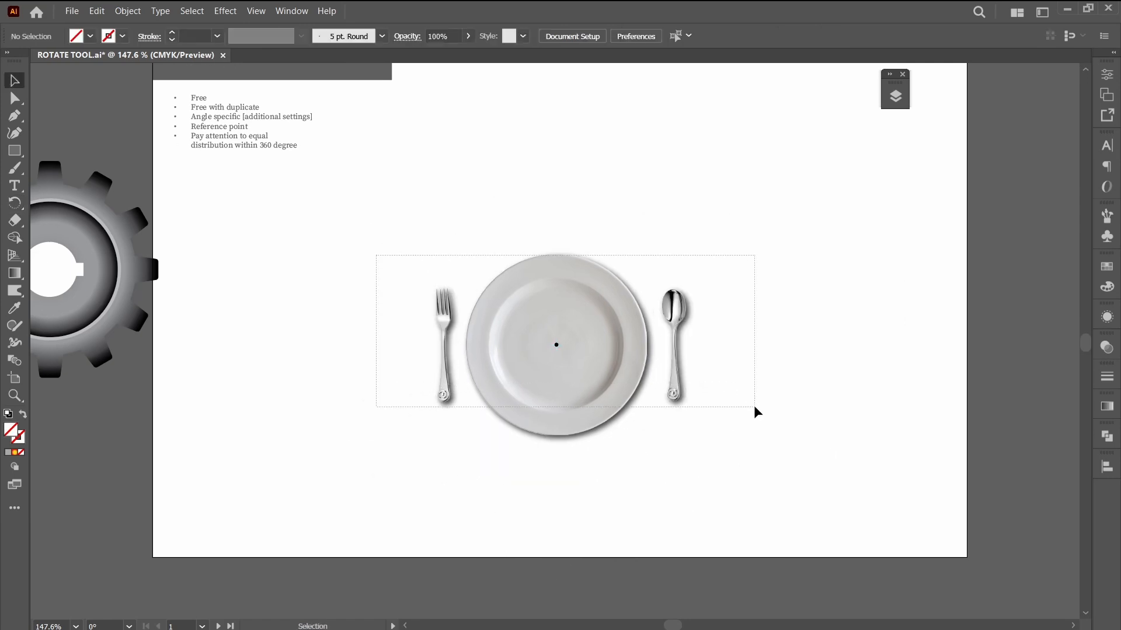
key("Delete")
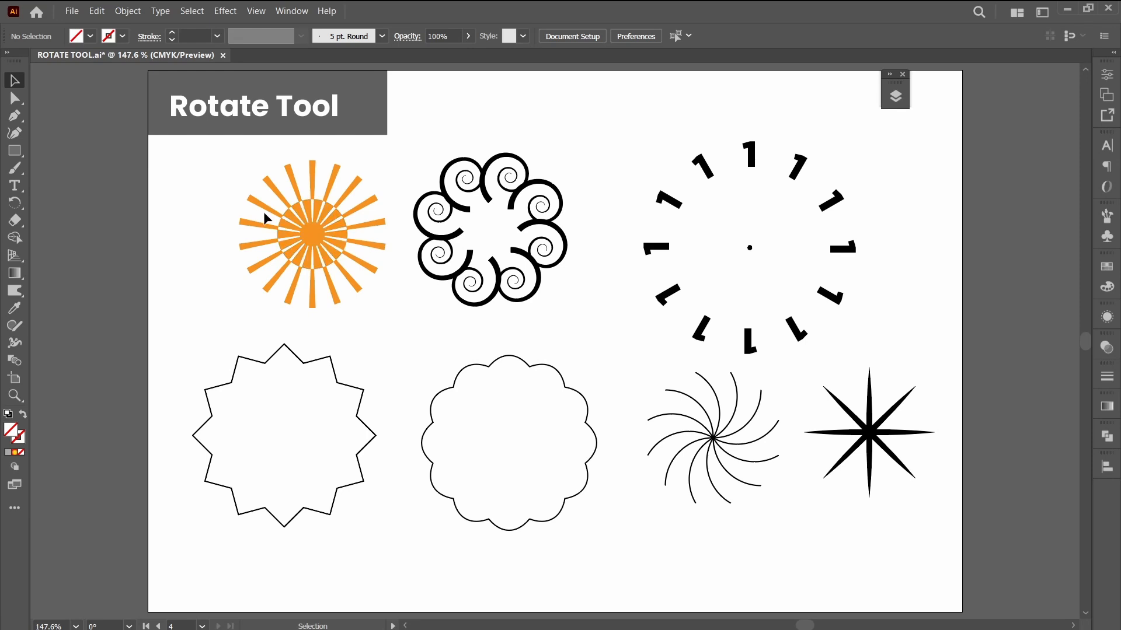
Place the example orange sunburst in the practice artboard's upper right, and draw an unfilled circle with a 1 pt orange stroke near the middle
left_click(318, 242)
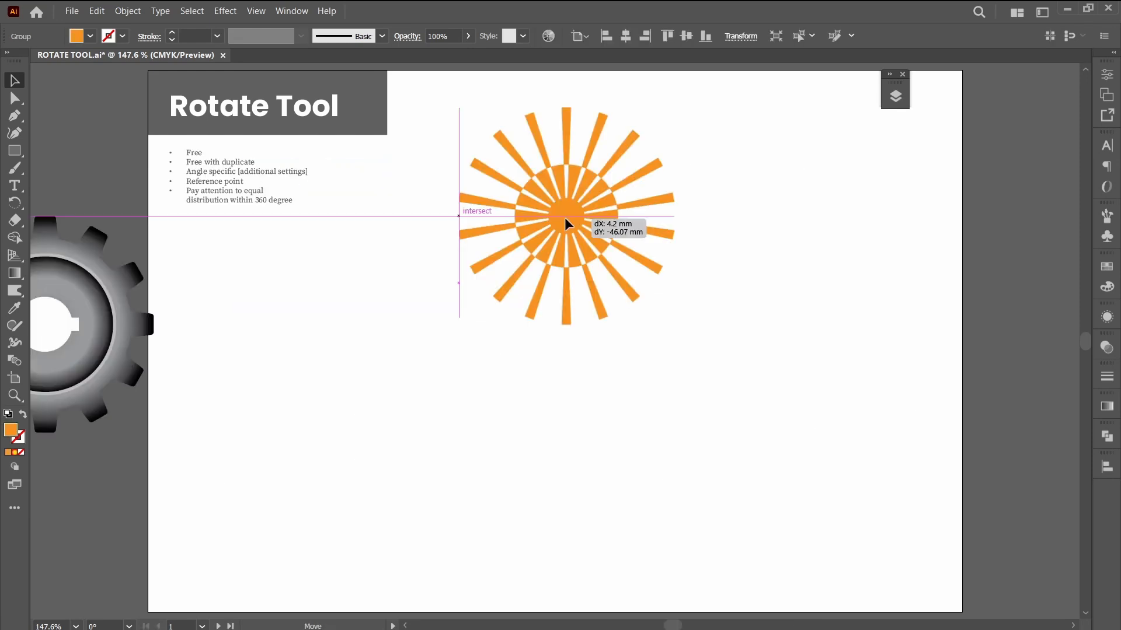
left_click_drag(565, 217, 565, 216)
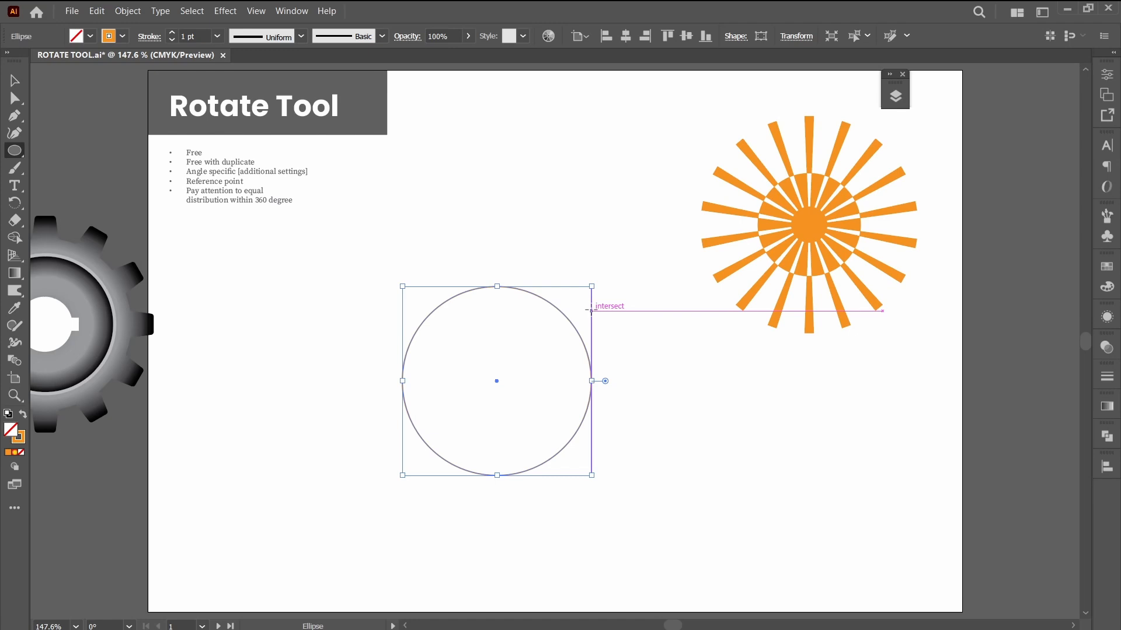
Draw a short vertical line centred horizontally above the circle and move it about 8 mm down toward it
key("backslash")
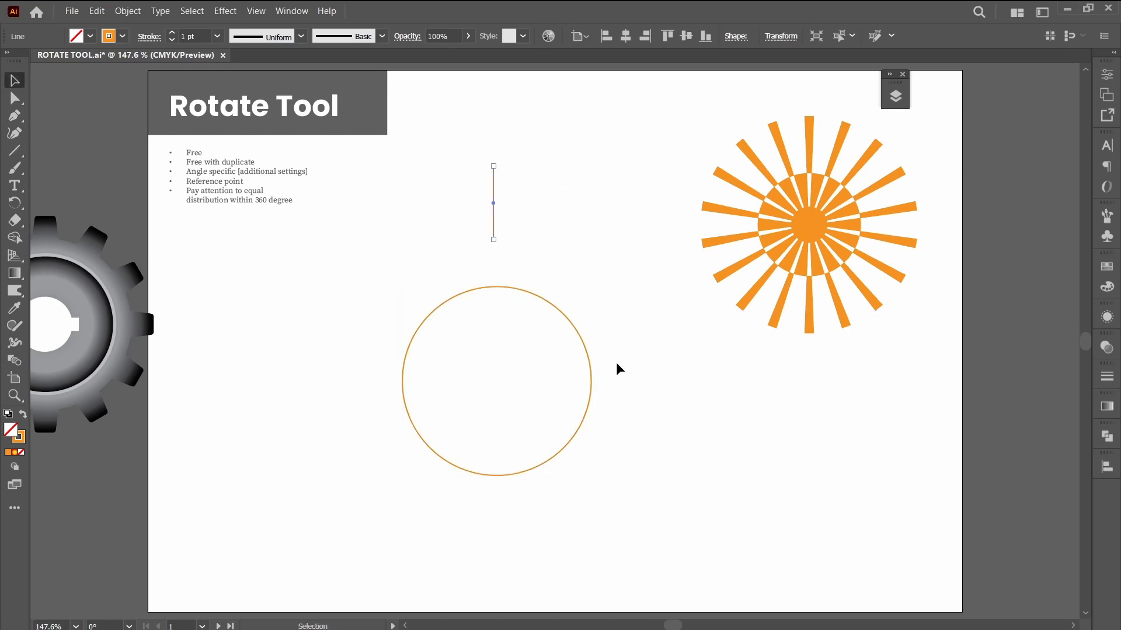
left_click_drag(639, 486, 374, 224)
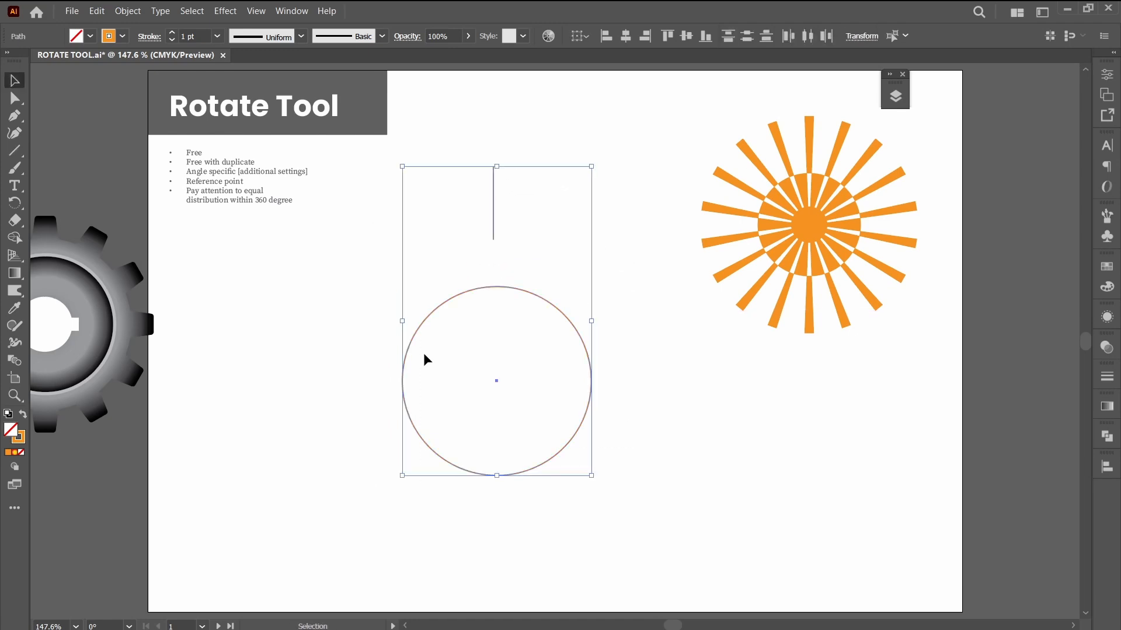
left_click(493, 230)
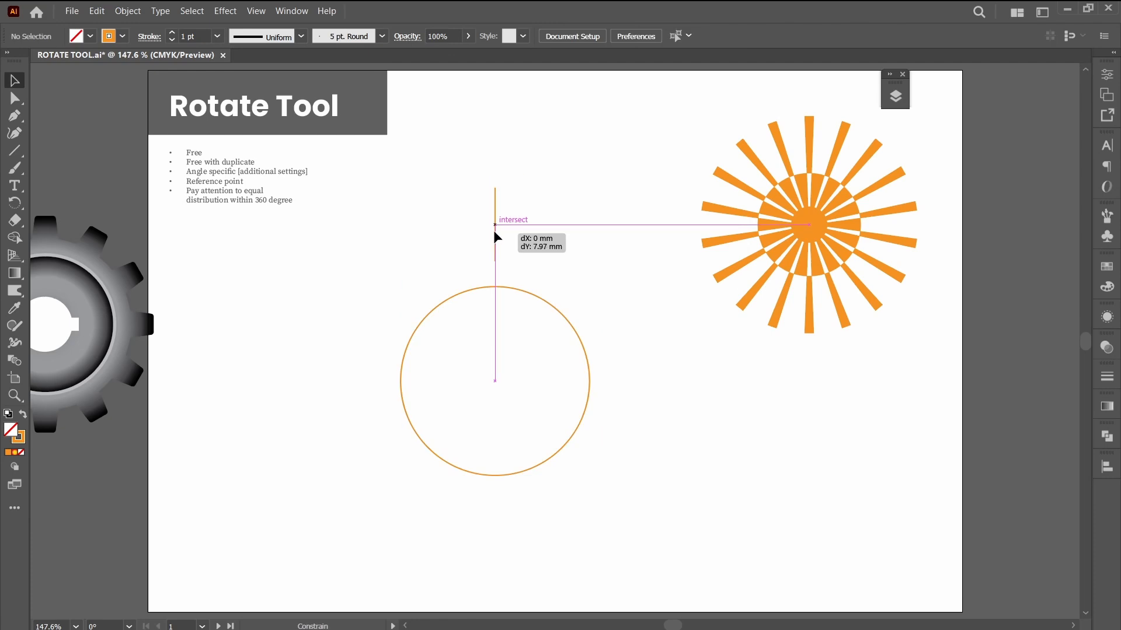
Copy the vertical line rotated 14° about the circle's centre
key("r")
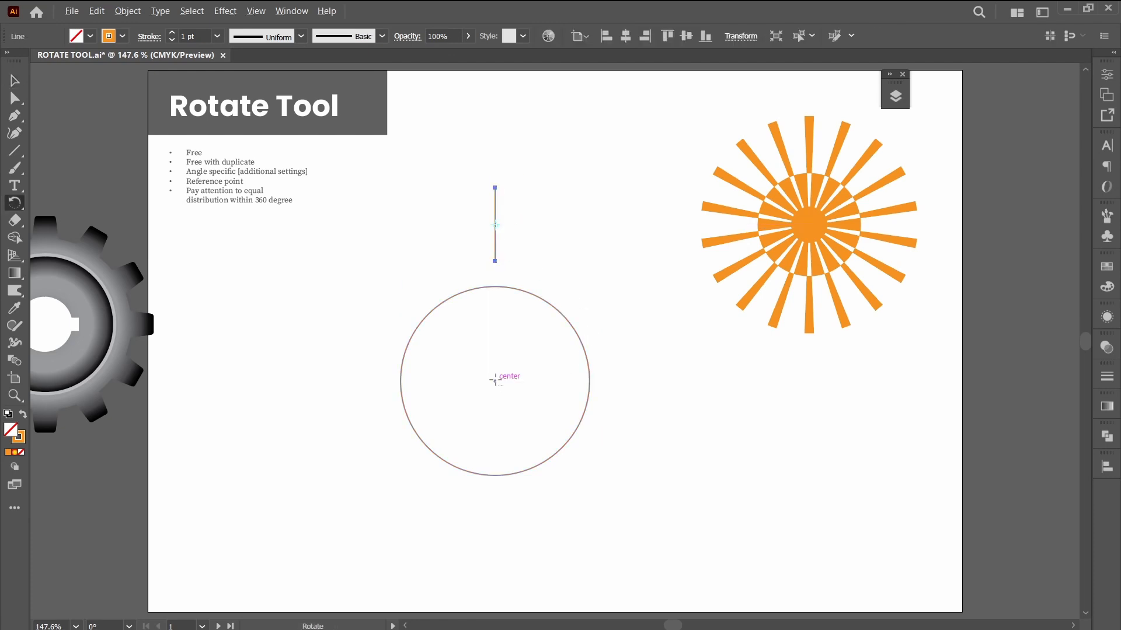
left_click(495, 381, "alt")
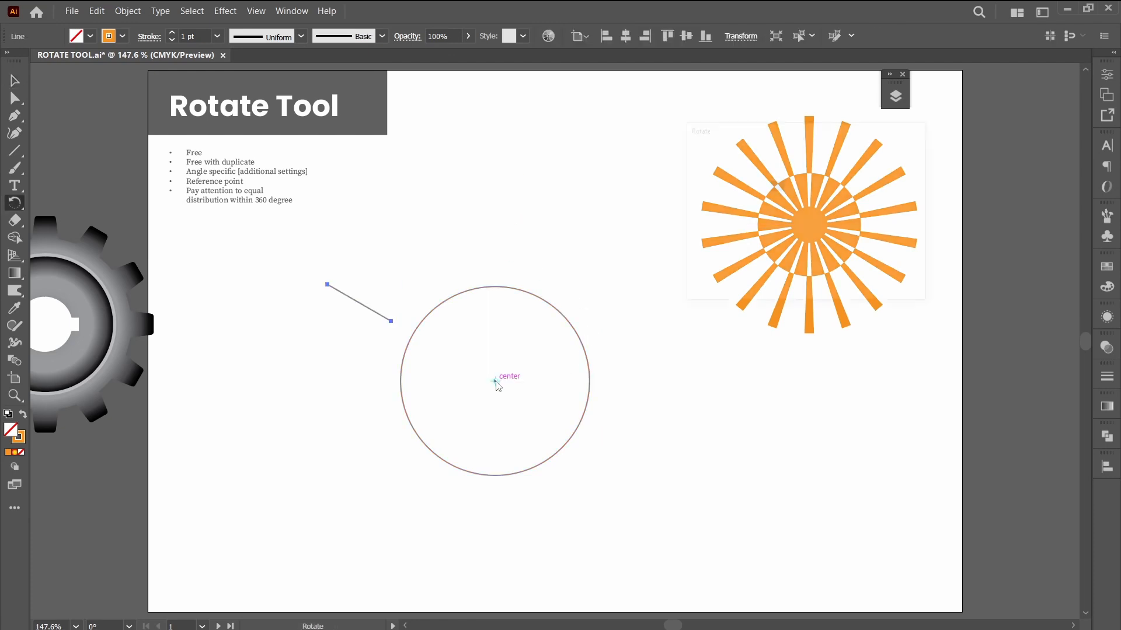
type("14")
key("alt+c")
Repeat the 14° line copy all the way around the circle, past the original line
key("ctrl+d")
key("ctrl+d")
key("ctrl+d")
key("ctrl+d")
key("ctrl+d")
key("ctrl+d")
key("ctrl+d")
key("ctrl+d")
key("ctrl+d")
key("ctrl+d")
key("ctrl+d")
key("ctrl+d")
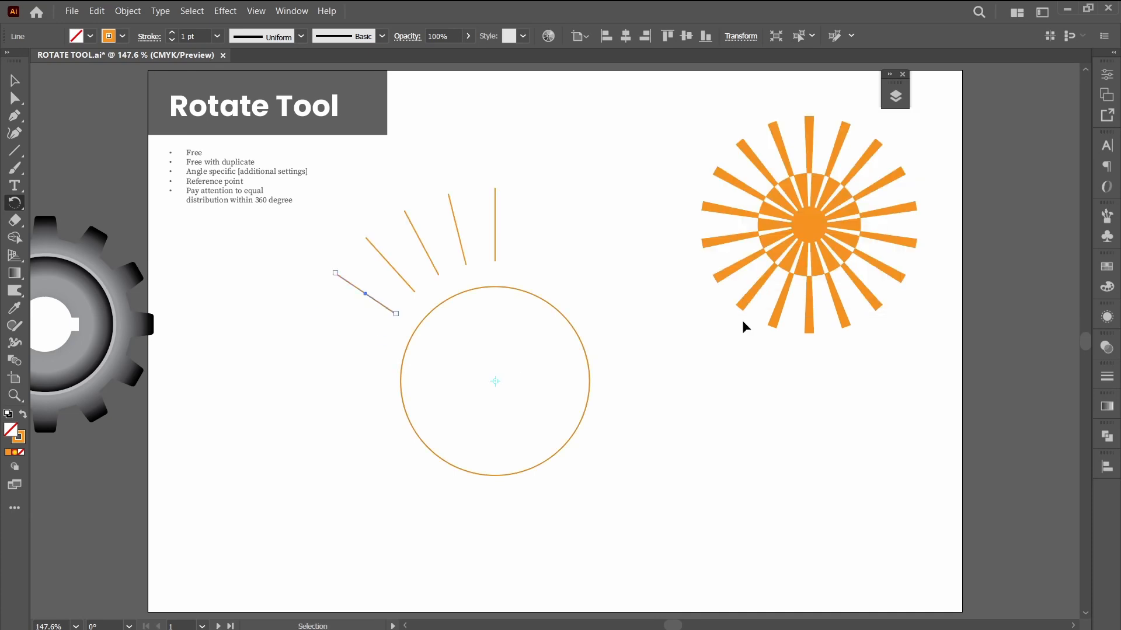
key("ctrl+d")
key("ctrl+d")
key("ctrl+d")
key("ctrl+d")
key("ctrl+d")
key("ctrl+d")
key("ctrl+d")
key("ctrl+d")
key("ctrl+d")
key("ctrl+d")
key("ctrl+d")
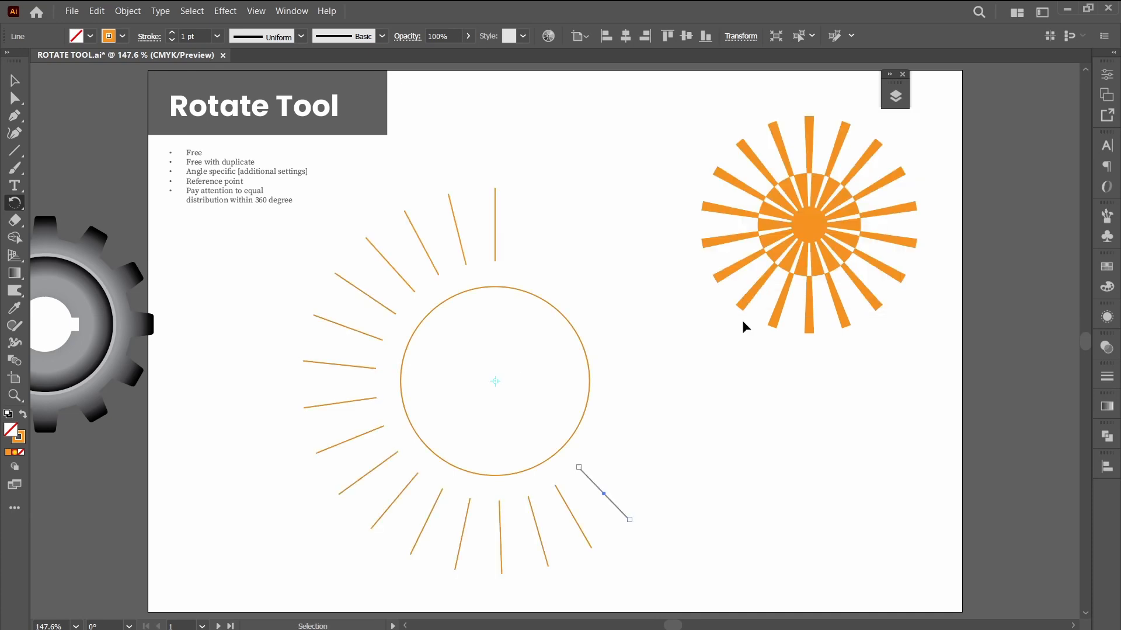
key("ctrl+d")
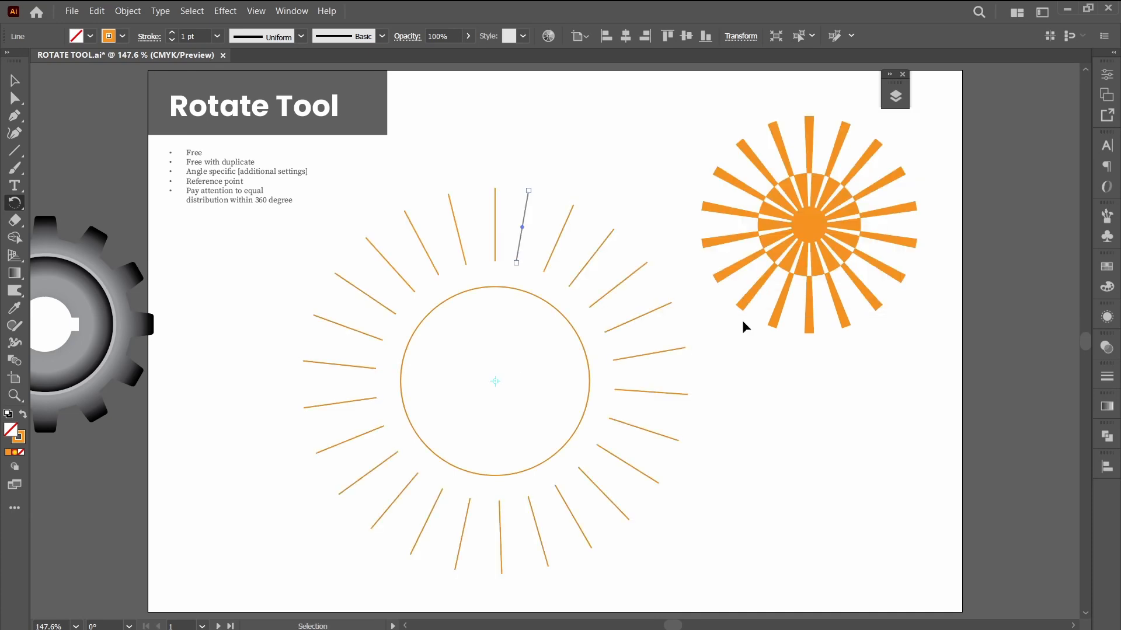
key("ctrl+d")
key("v")
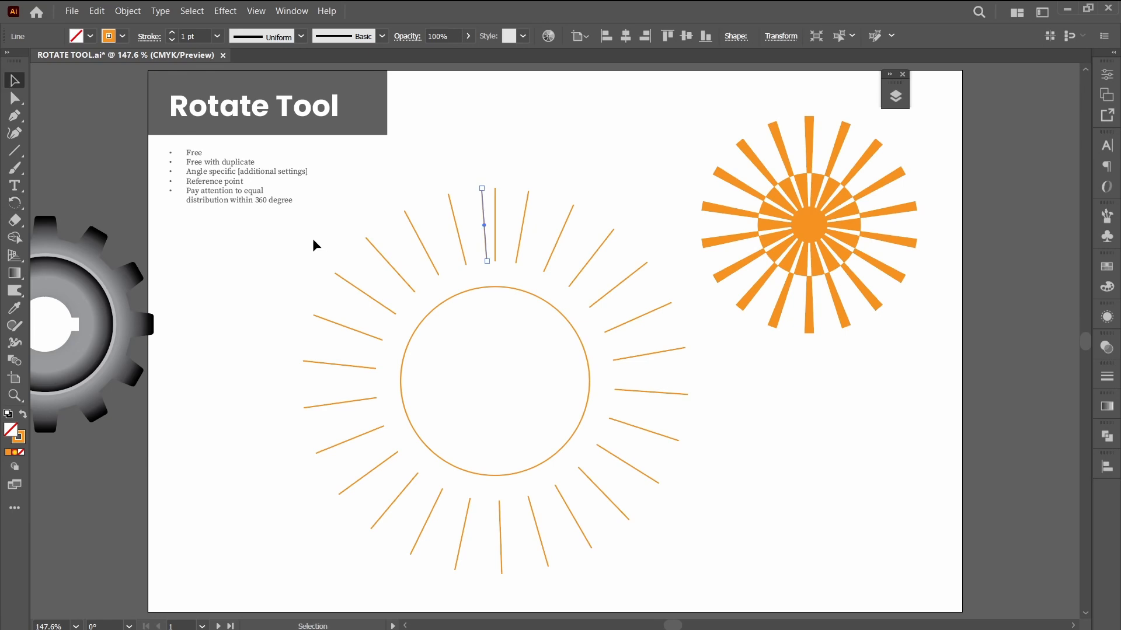
Delete the circle and all the rotated lines around it, keeping the orange sunburst
left_click_drag(313, 238, 660, 517)
key("Delete")
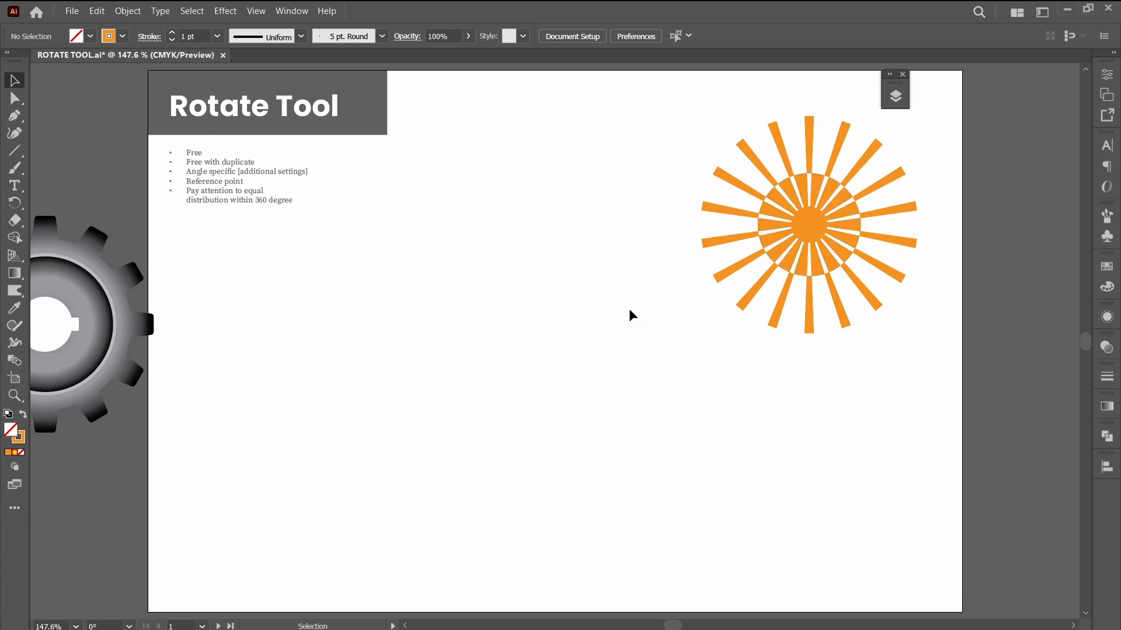
Draw a circle in the middle of the artboard and a tall rectangle about 6 mm by 78 mm beside it
key("l")
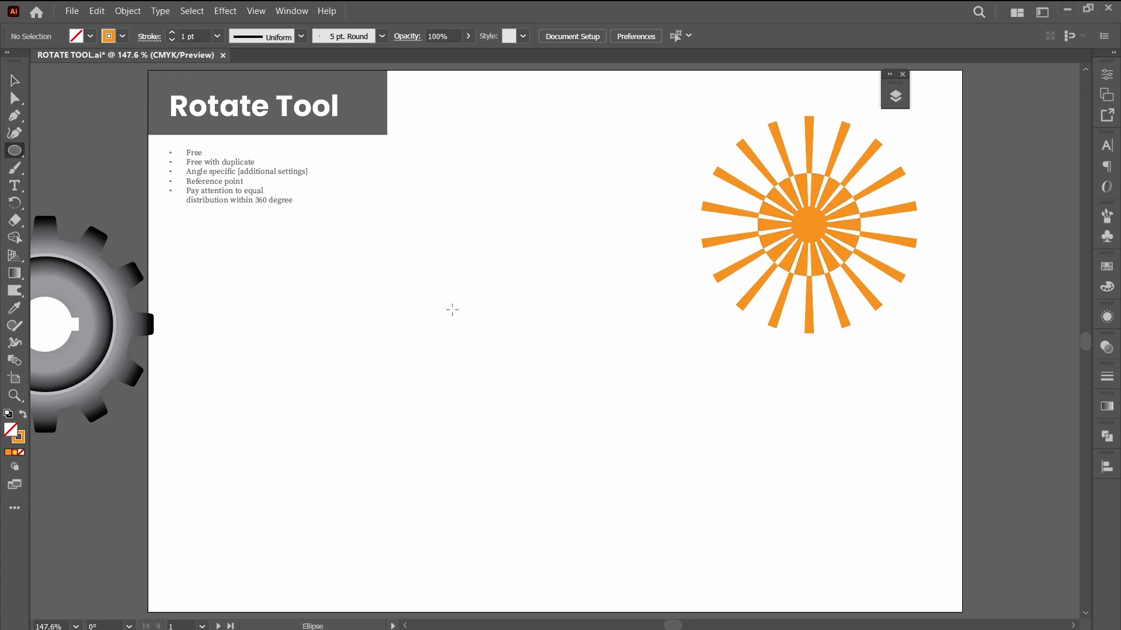
left_click_drag(416, 272, 597, 453)
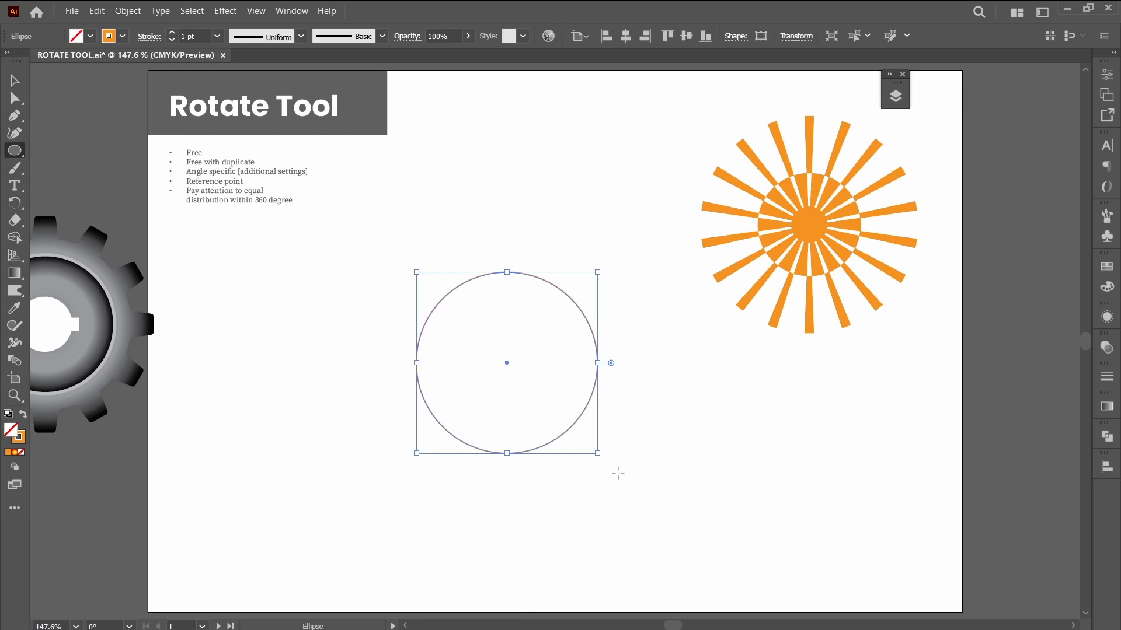
key("m")
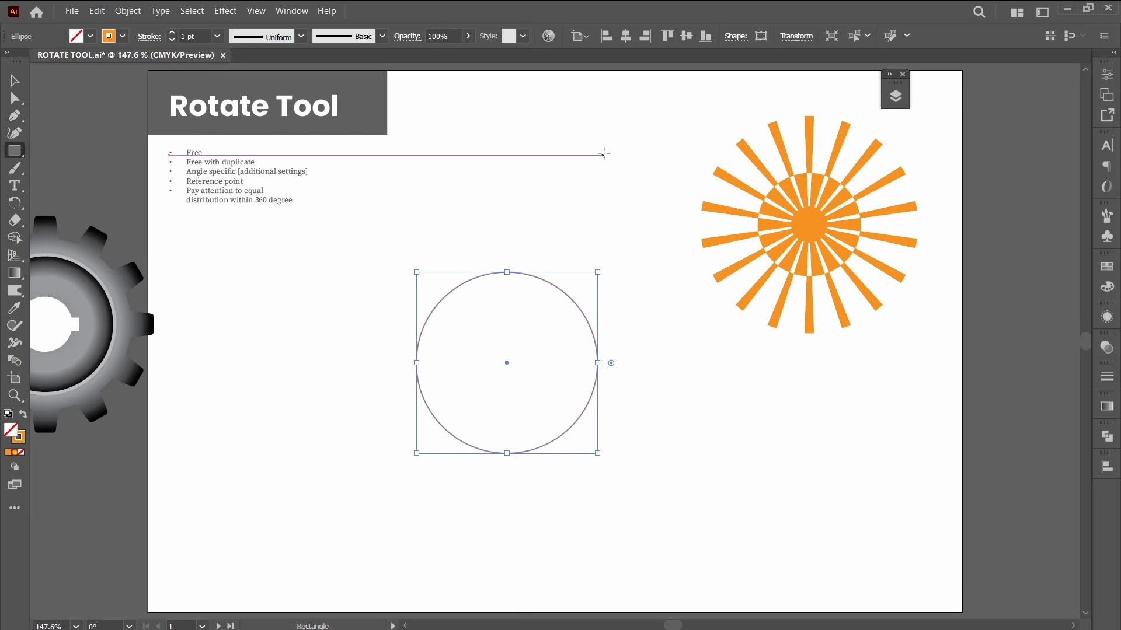
left_click_drag(275, 266, 291, 476)
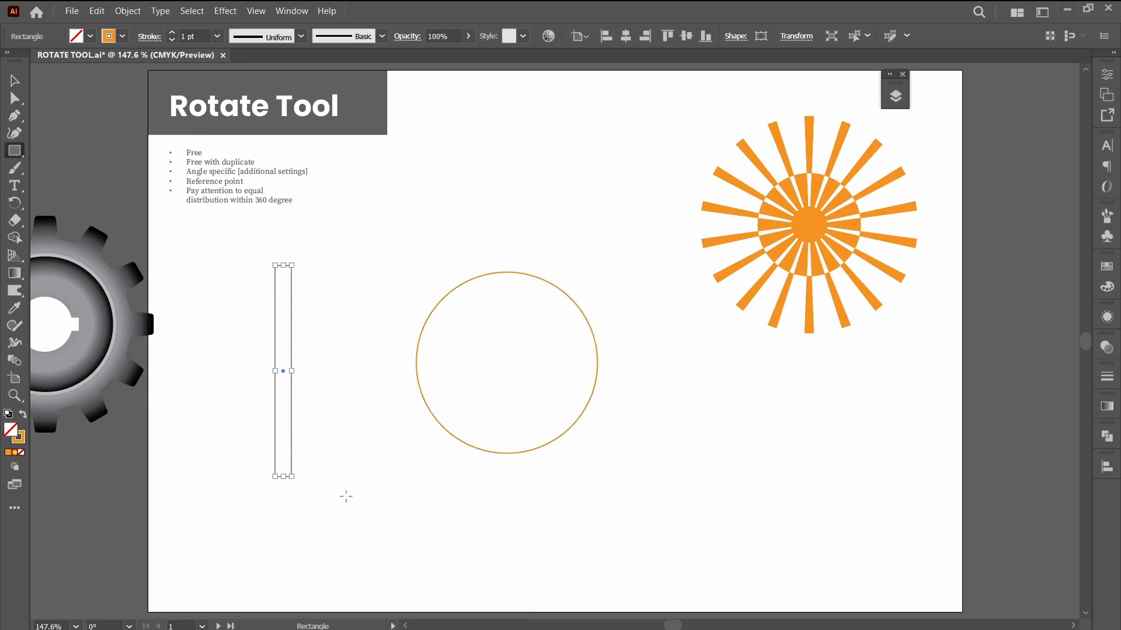
Taper the rectangle by scaling its two top corner points uniformly to about half the original width
key("a")
left_click_drag(254, 247, 325, 282)
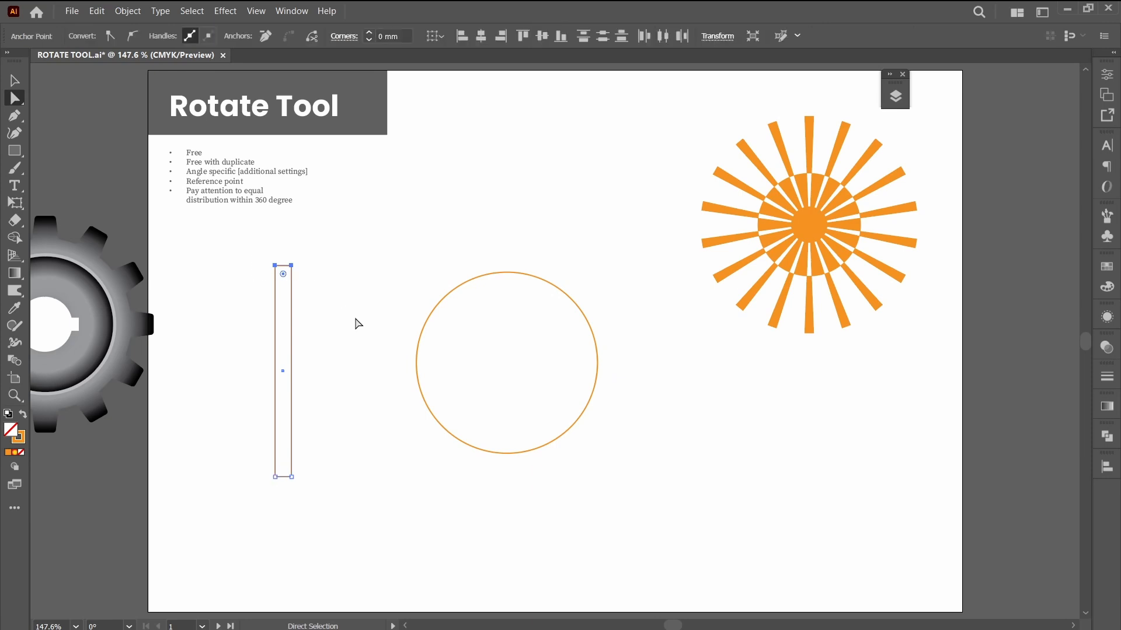
key("s")
key("Return")
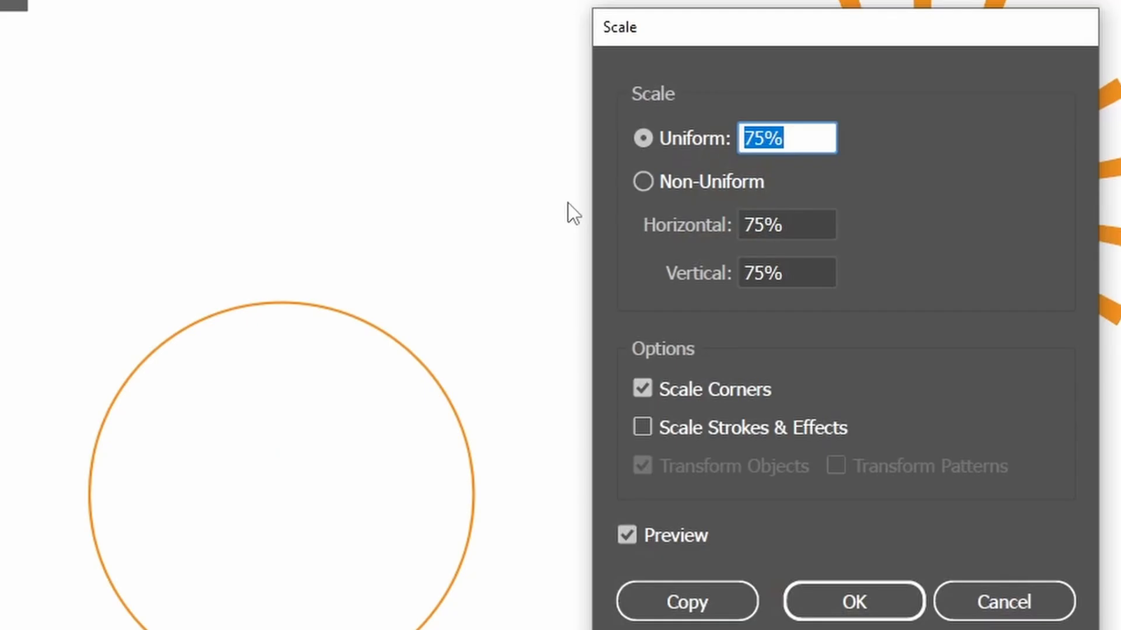
type("70")
key("Return")
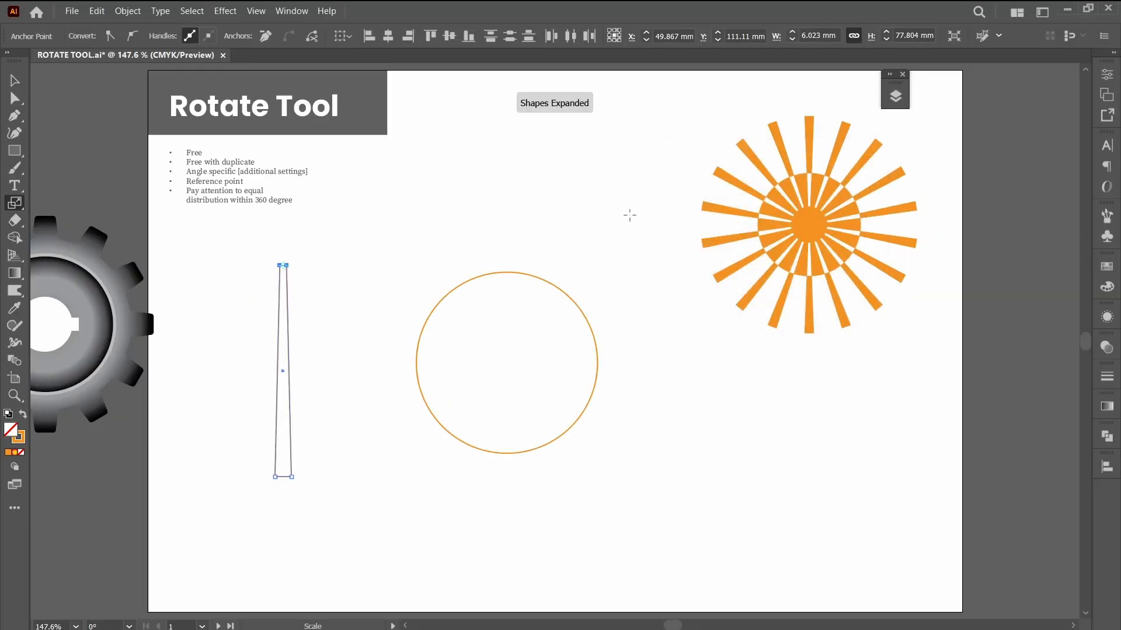
Flip the tapered bar vertically, then shorten it and place it overlapping the circle's upper edge
left_click(1107, 76)
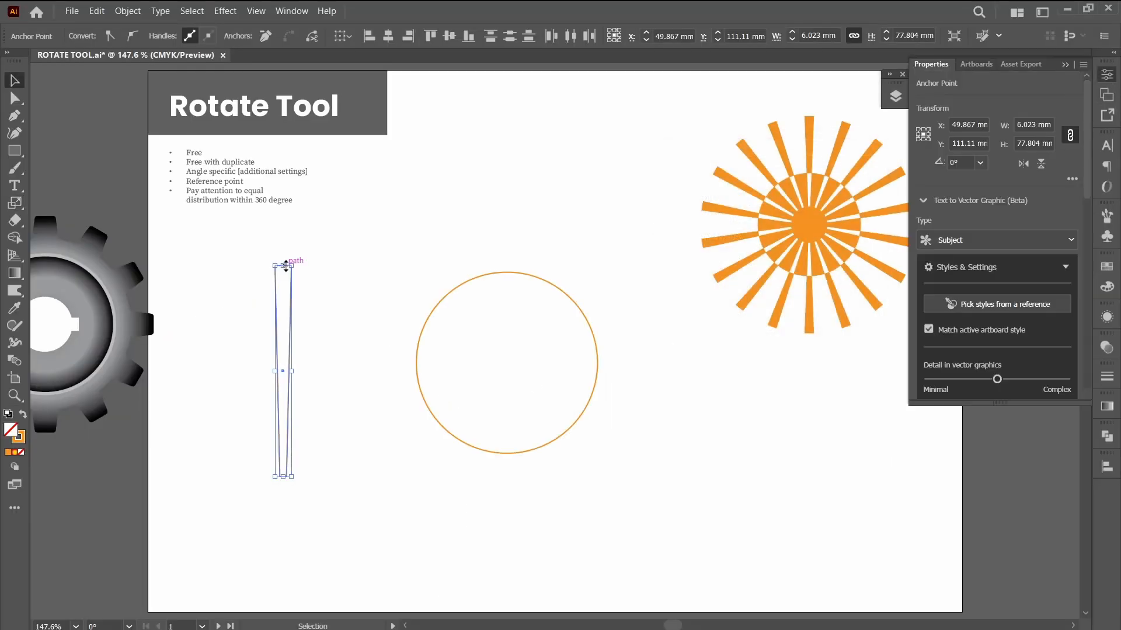
left_click_drag(283, 265, 283, 297)
left_click_drag(283, 297, 283, 318)
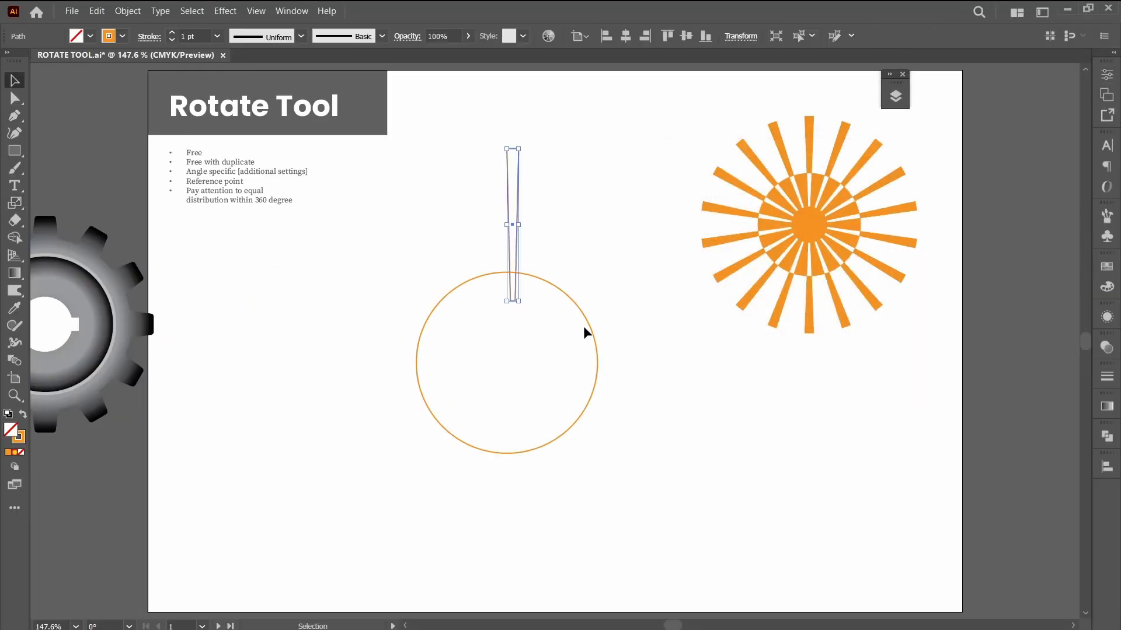
Align the bar and circle on their horizontal centres and move the bar straight down toward the circle's centre
left_click_drag(583, 326, 464, 179)
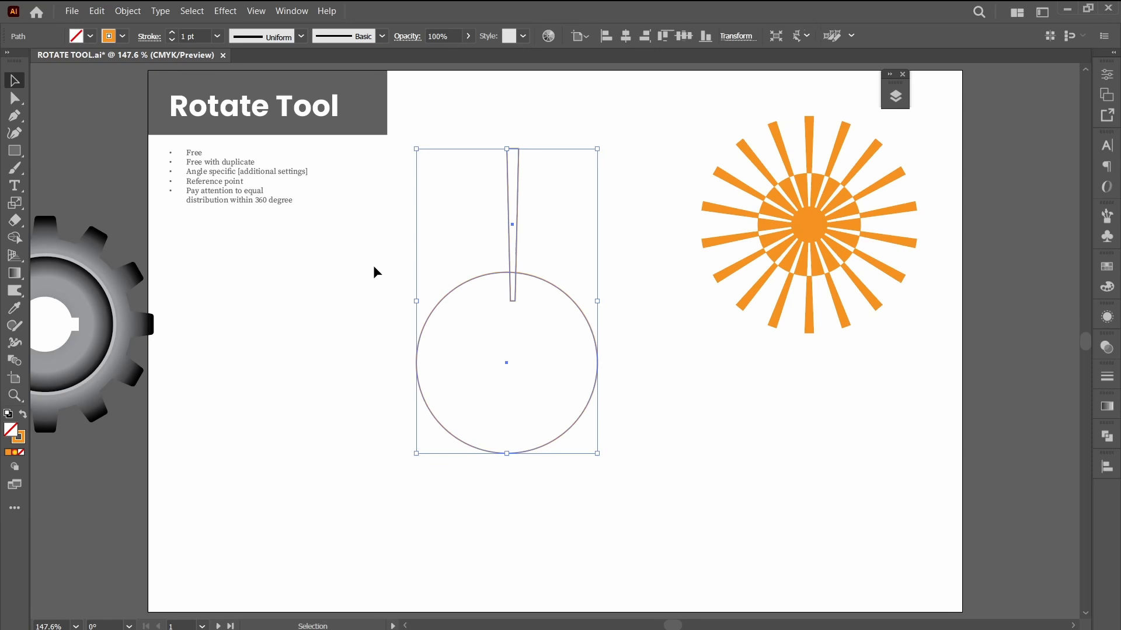
left_click(626, 37)
left_click(608, 220)
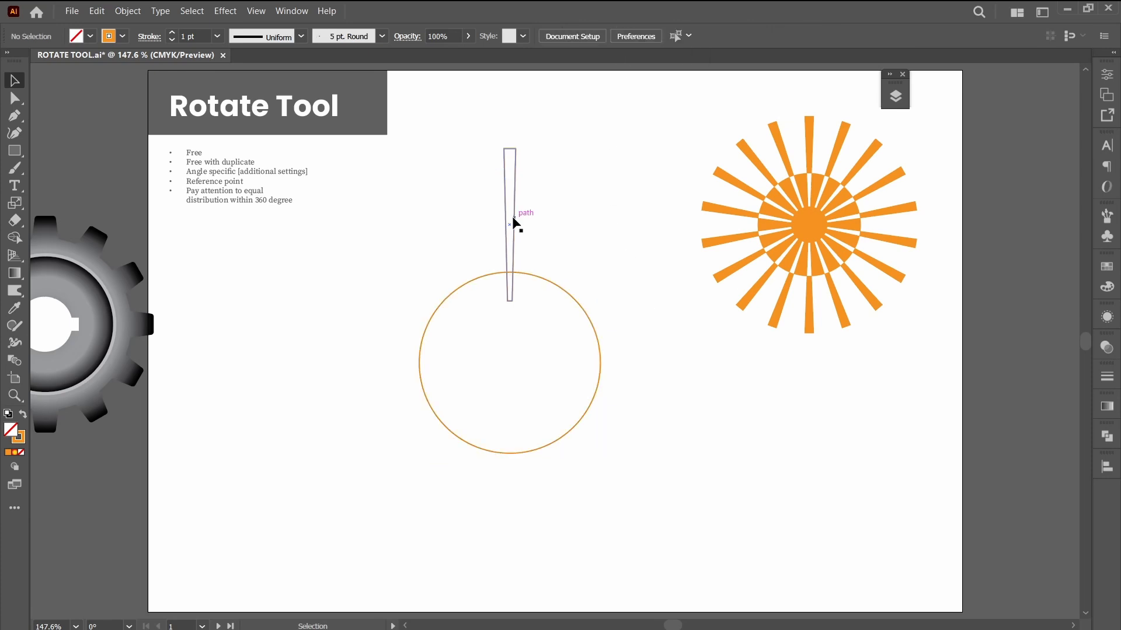
left_click_drag(513, 220, 515, 267)
In outline view, create a copy of the tapered bar rotated 360/16 degrees about the circle's centre
key("ctrl+y")
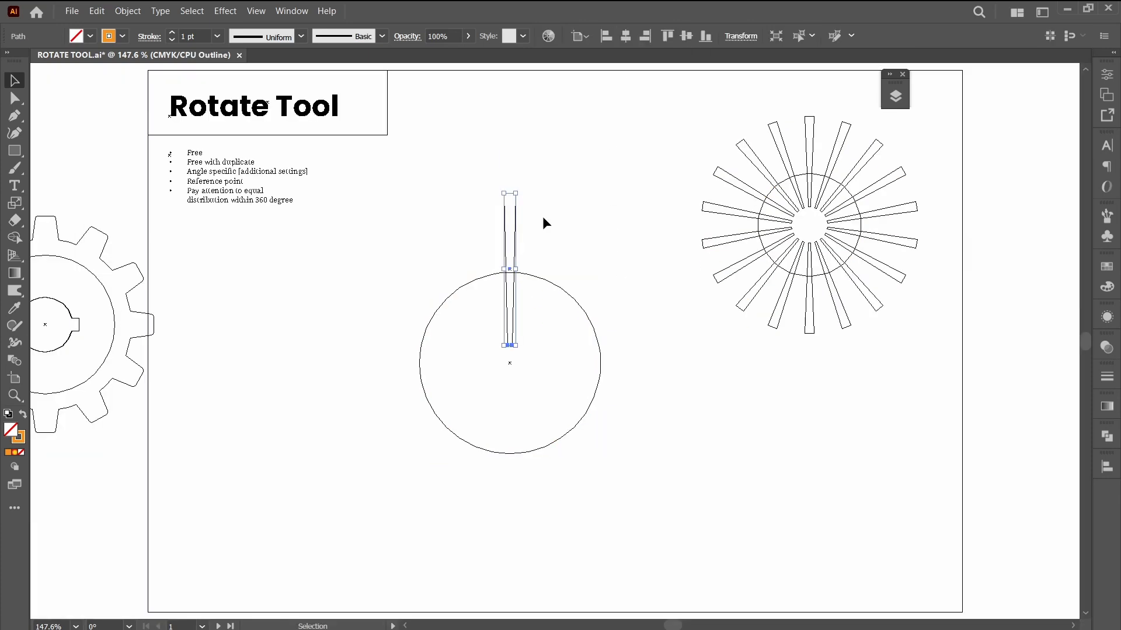
left_click(549, 217)
left_click(515, 233)
key("r")
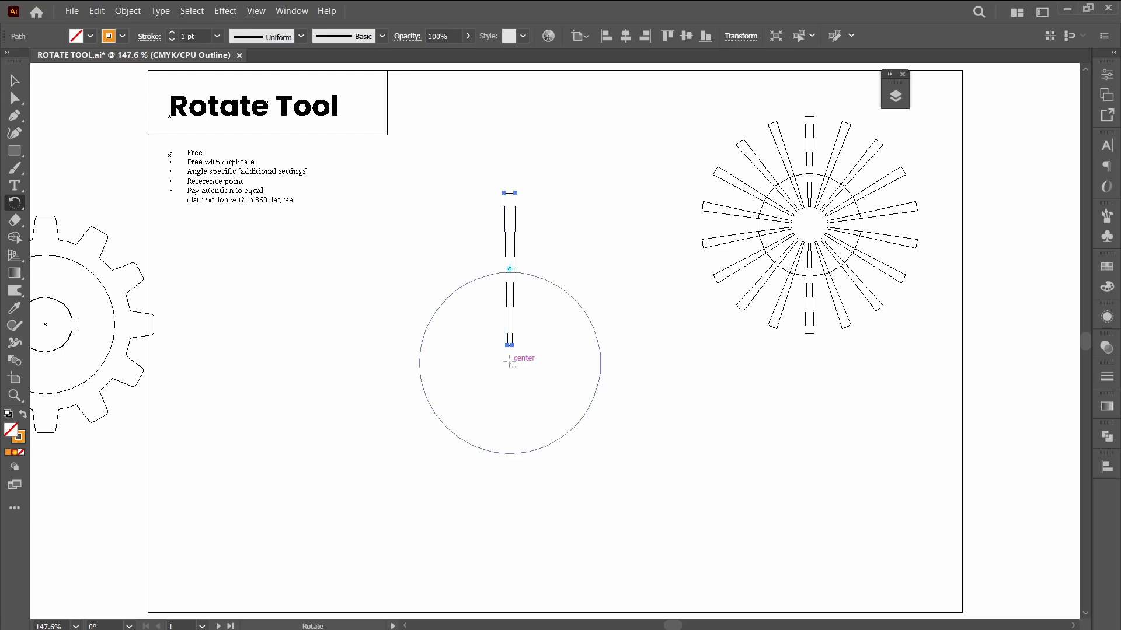
left_click(509, 361, "alt")
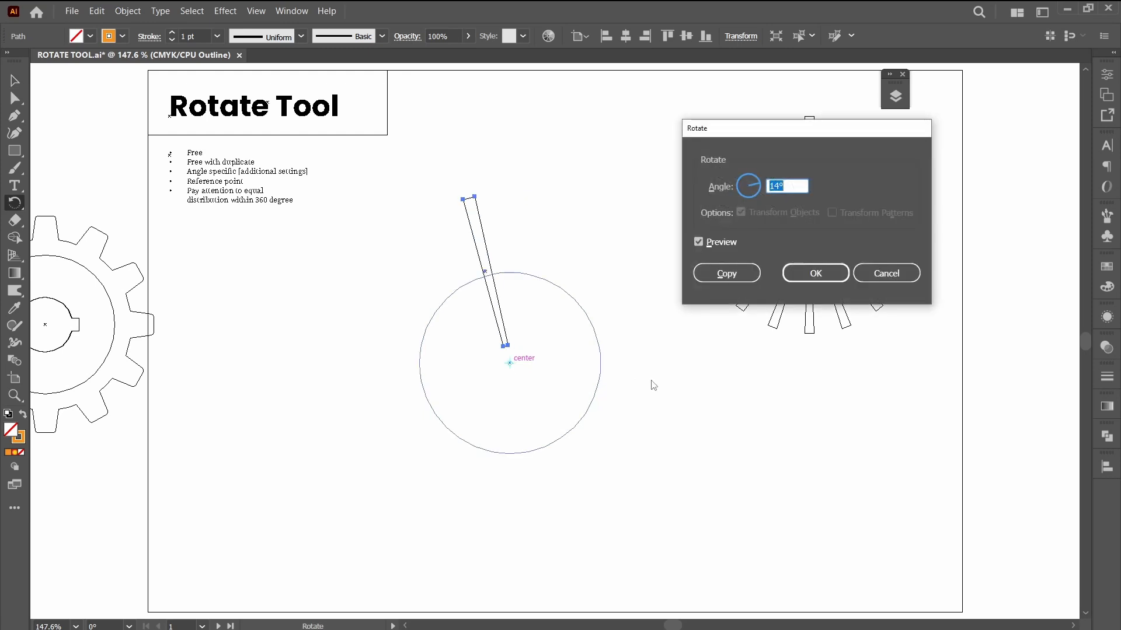
left_click_drag(759, 130, 784, 361)
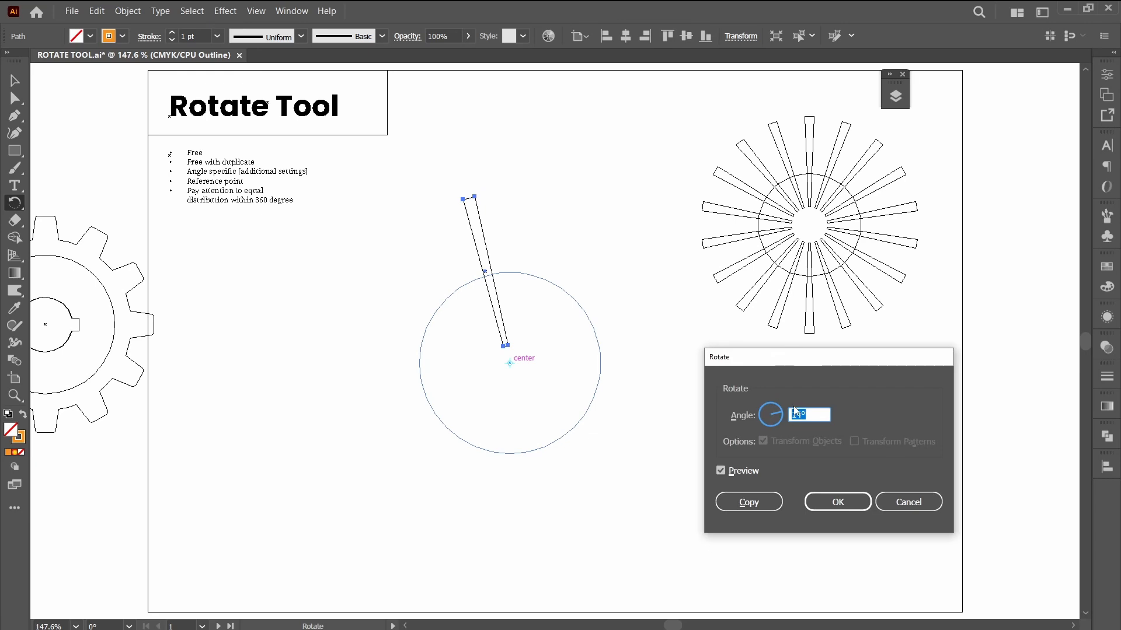
type("360/16")
left_click(751, 502)
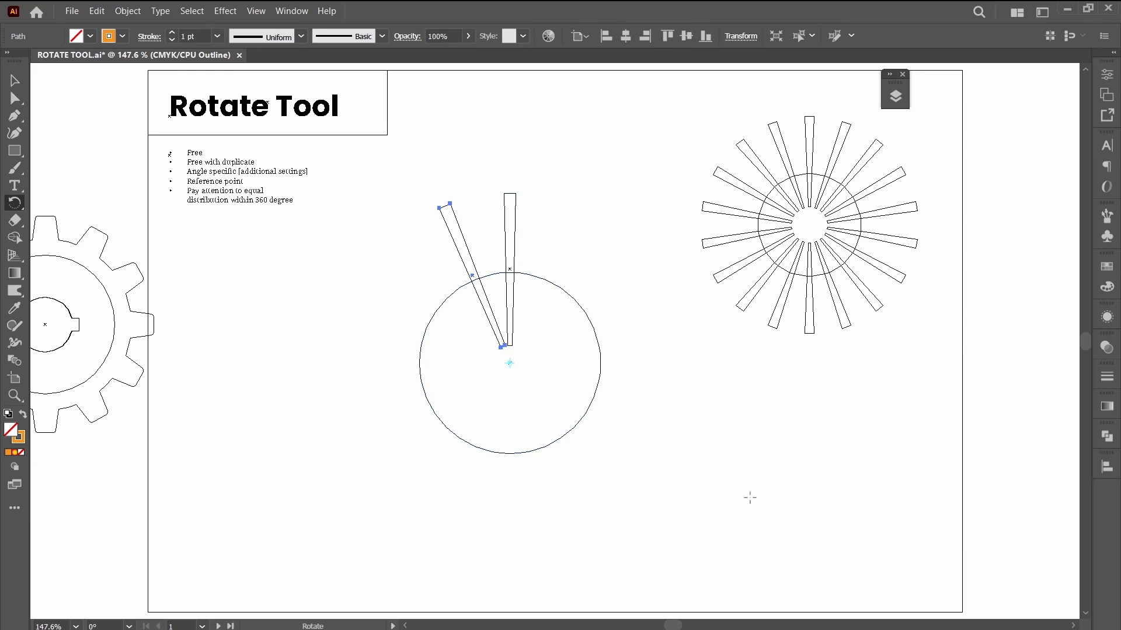
Repeat the rotated bar copy until 16 evenly spaced bars surround the circle's centre
key("ctrl+d")
key("ctrl+d")
key("ctrl+d")
key("ctrl+d")
key("ctrl+d")
key("ctrl+d")
key("ctrl+d")
key("ctrl+d")
key("ctrl+d")
key("ctrl+d")
key("ctrl+d")
key("ctrl+d")
key("ctrl+d")
key("ctrl+d")
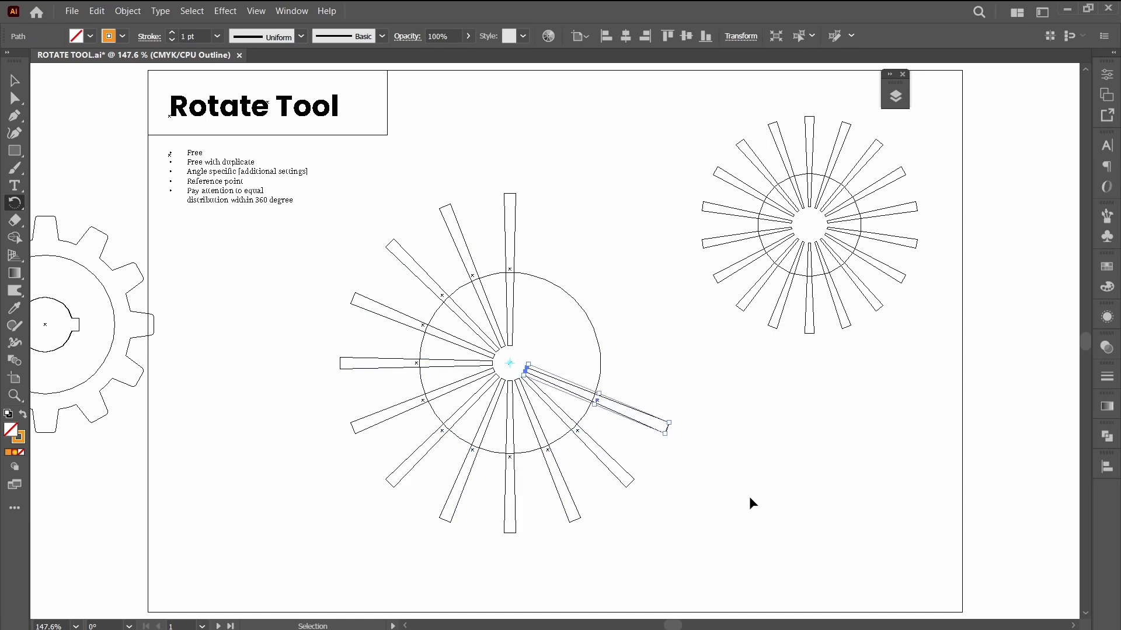
Back in preview, swap the circle's and bars' orange stroke to a fill and combine them with Exclude
key("ctrl+y")
key("v")
left_click(749, 498)
key("ctrl+a")
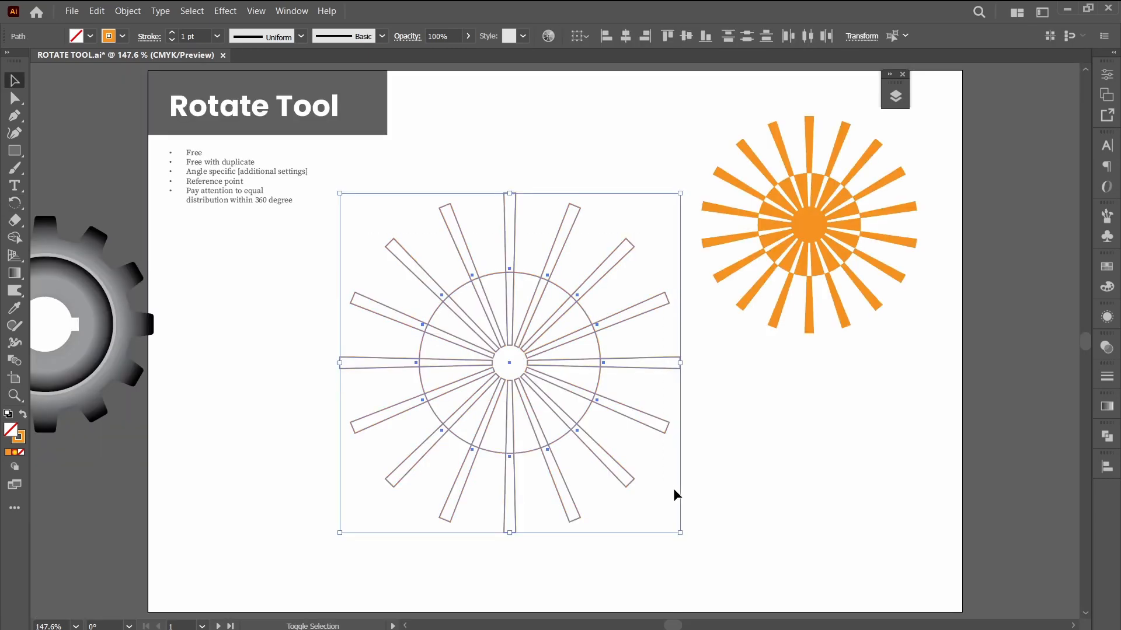
key("shift+x")
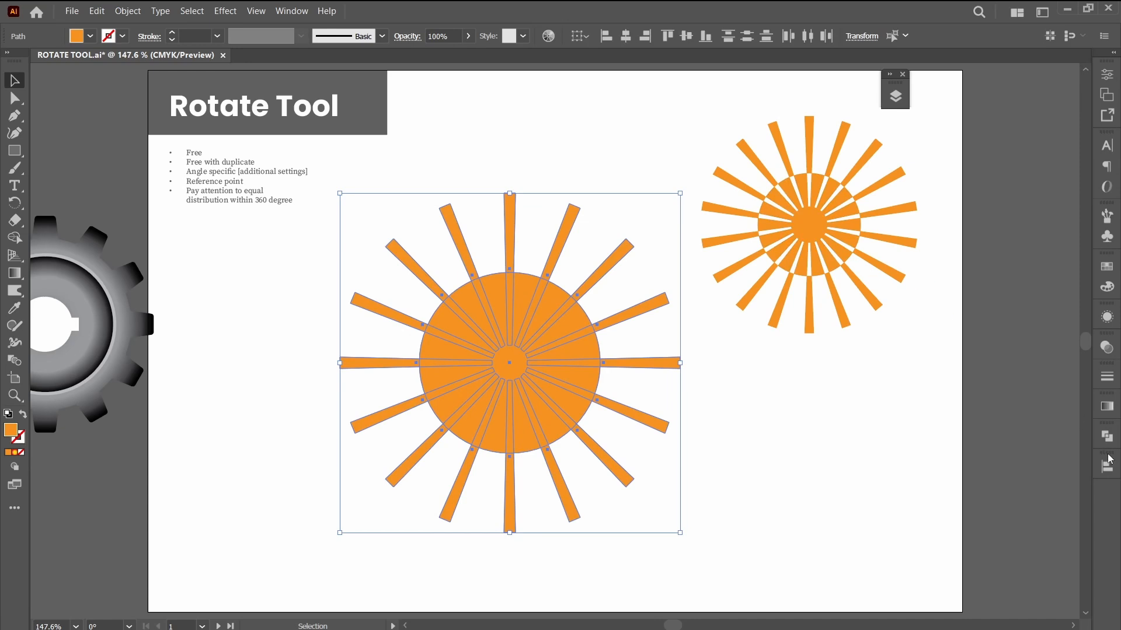
left_click(1106, 436)
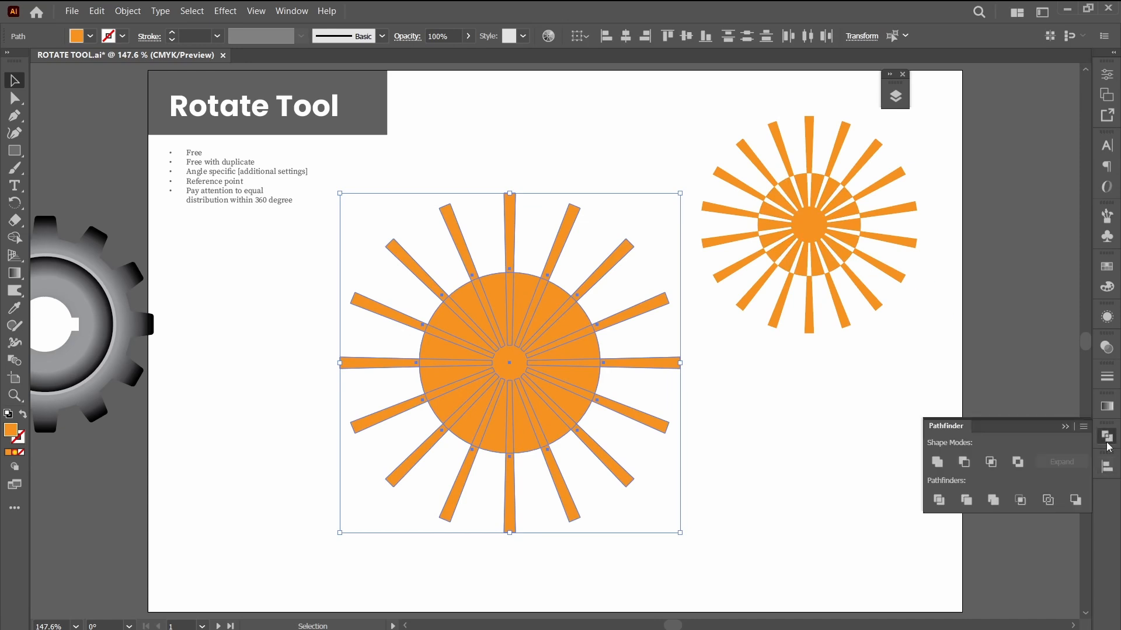
left_click(1017, 462)
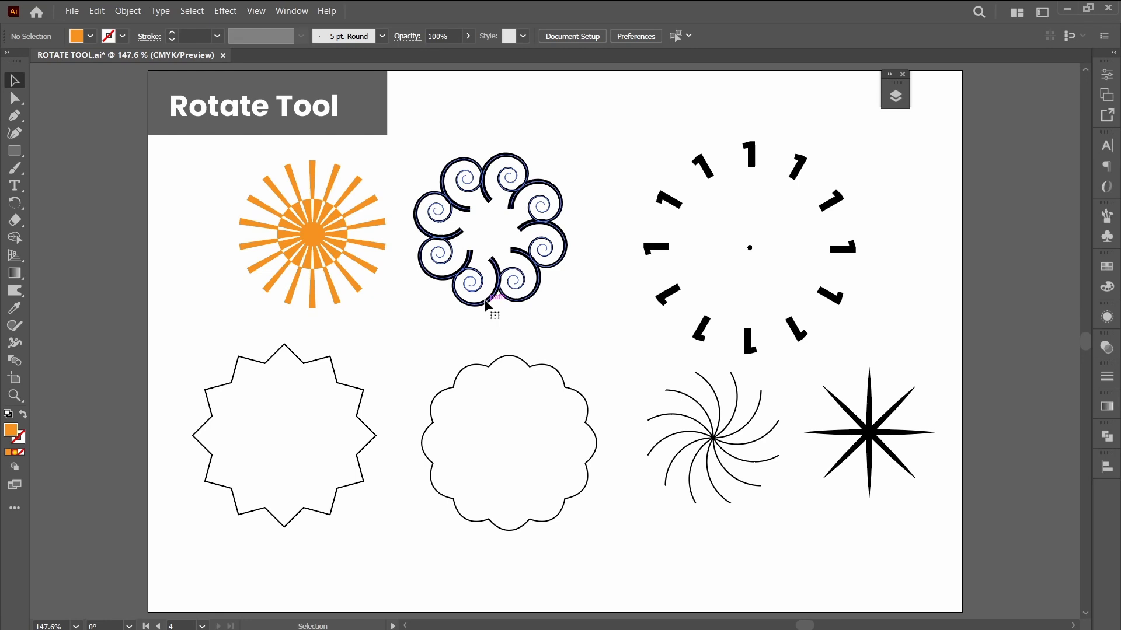
Bring the finished spiral ring onto the practice artboard as reference and draw a single small spiral below it
left_click(491, 309)
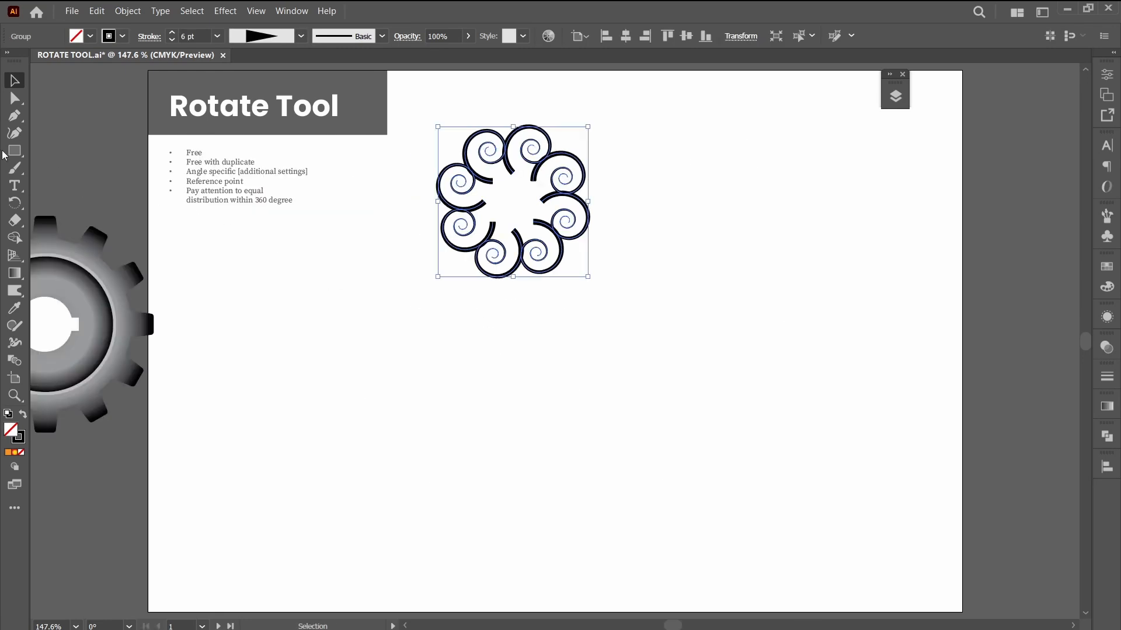
left_click_drag(14, 151, 71, 179)
left_click_drag(573, 320, 594, 370)
Create a copy of the spiral rotated 45° about a reference point up and to its right
key("r")
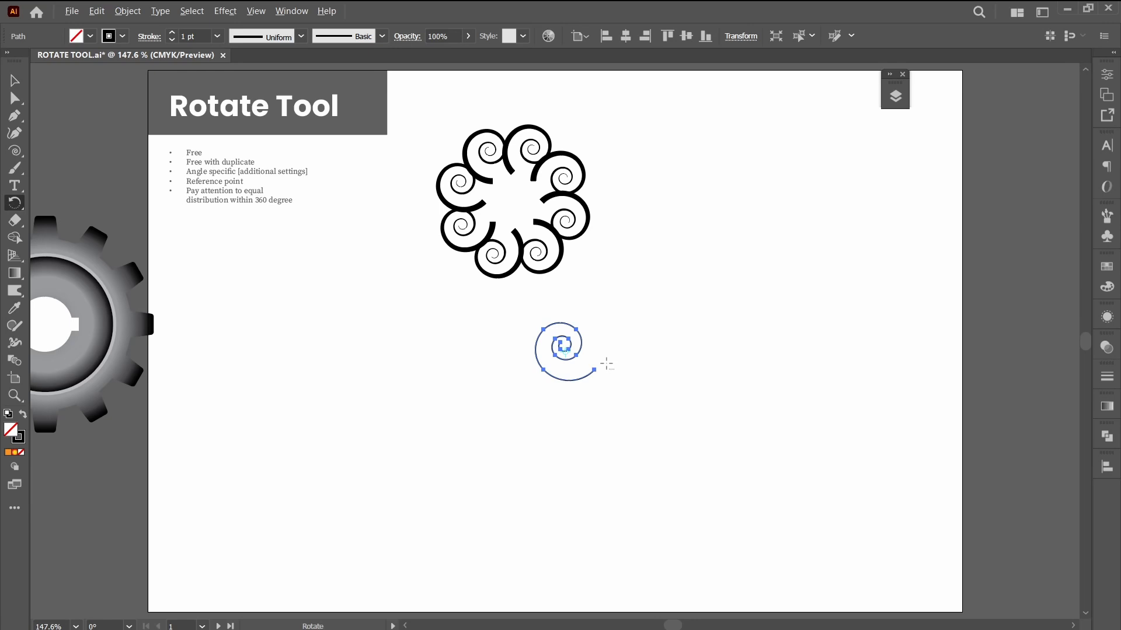
left_click(630, 333)
left_click(644, 320, "alt")
type("45")
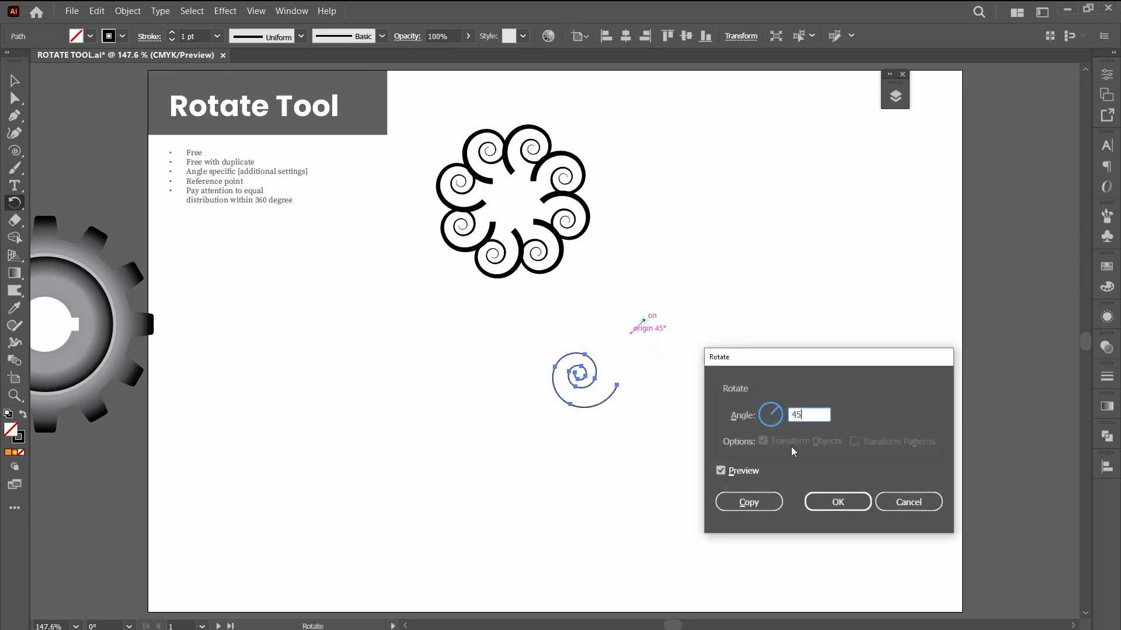
left_click(748, 503)
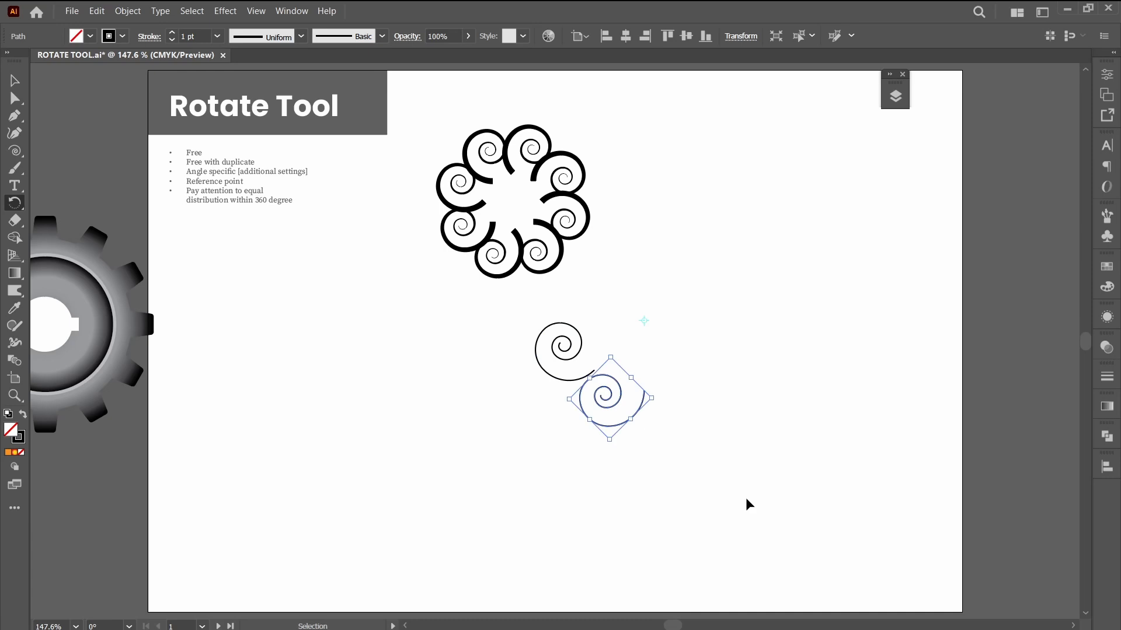
Repeat the 45° spiral copy six times to complete a ring of eight spirals
key("ctrl+d")
key("ctrl+d")
key("ctrl+d")
key("ctrl+d")
key("ctrl+d")
key("ctrl+d")
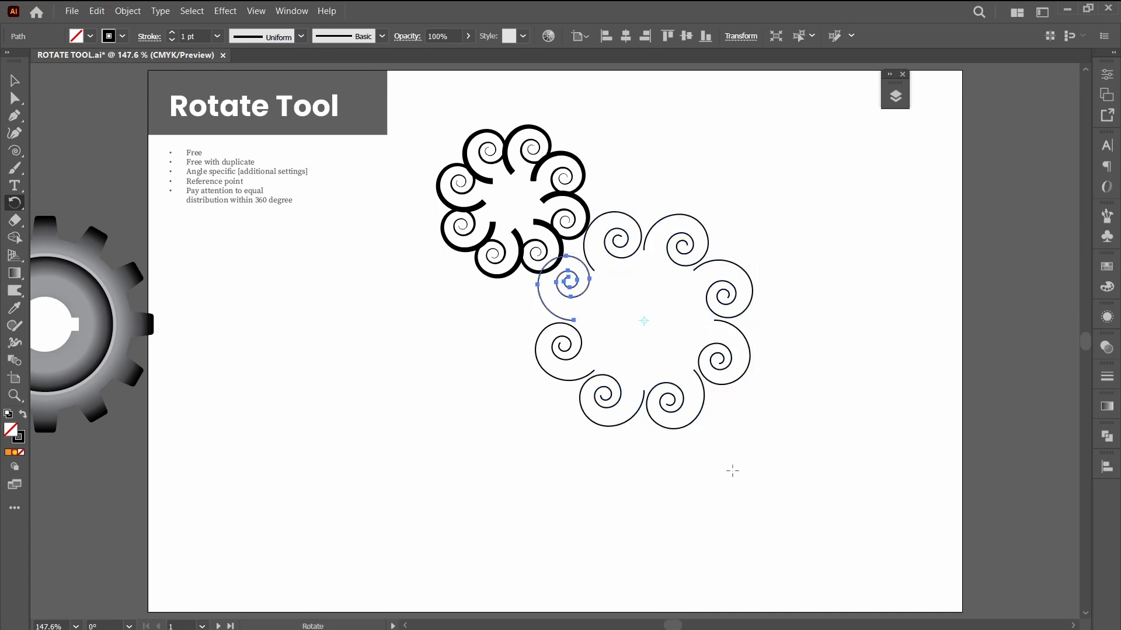
Move the new spiral ring below the reference ring and give it a 5 pt stroke with the triangular tapered width profile
key("v")
mouse_move(791, 481)
left_mouse_down()
mouse_move(569, 252)
mouse_move(582, 262)
mouse_move(388, 348)
left_mouse_up()
left_click(193, 36)
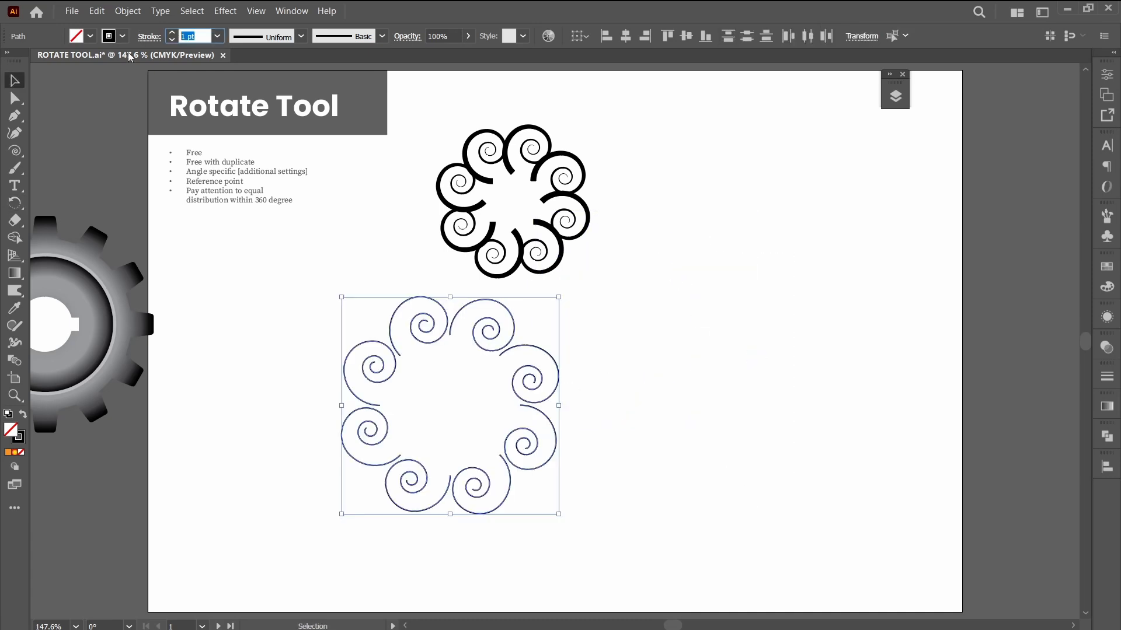
type("5")
key("Return")
left_click(301, 37)
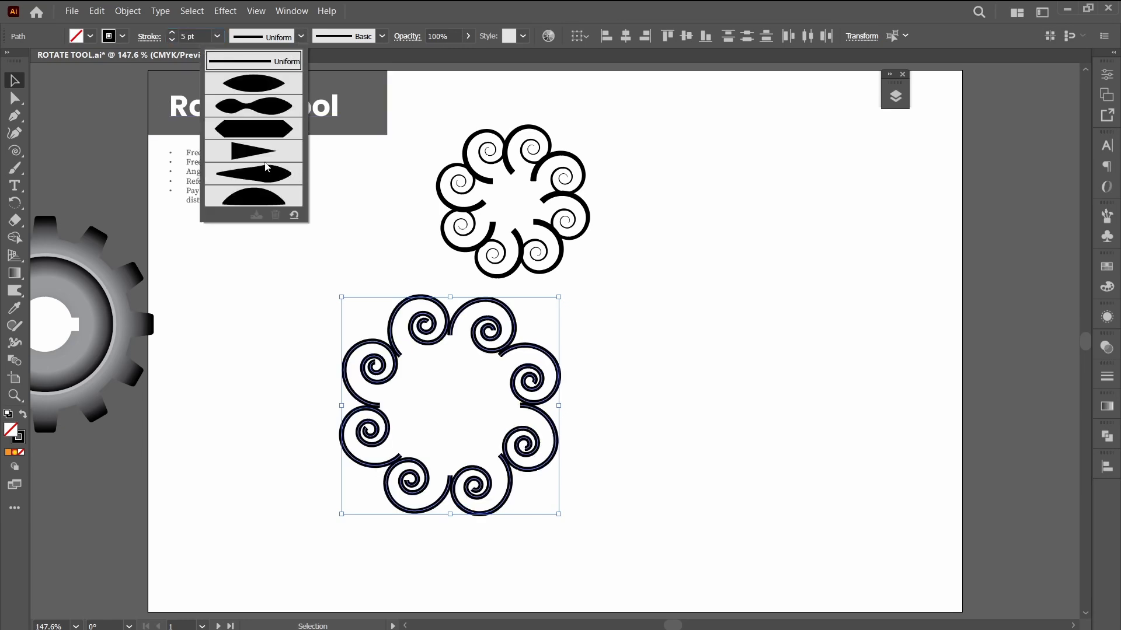
left_click(241, 151)
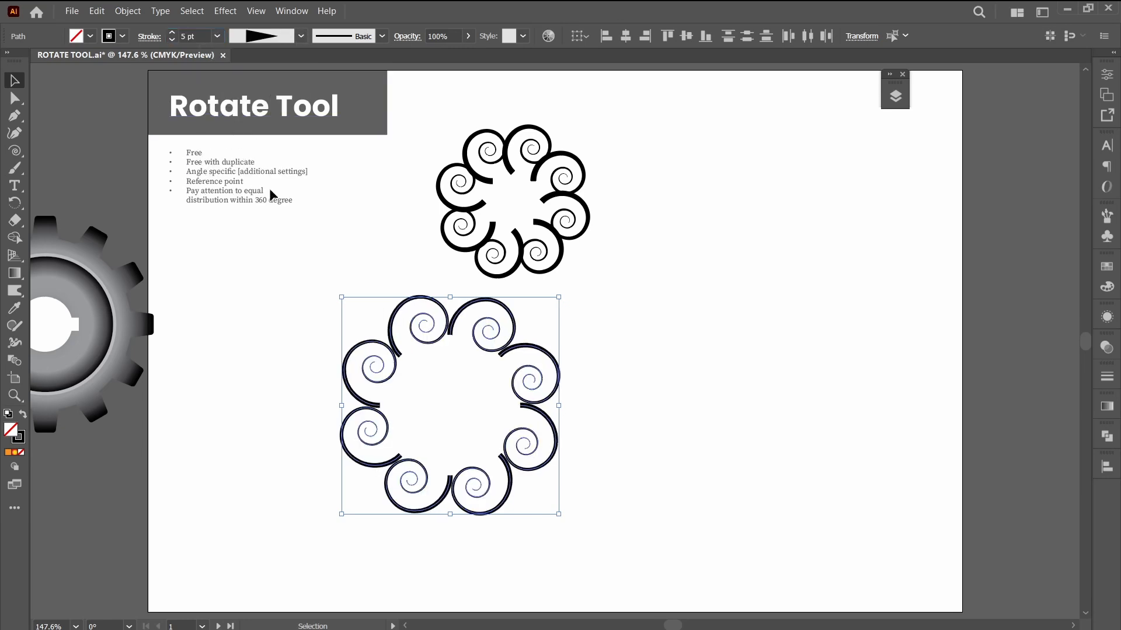
Clear the spiral rings from the practice artboard and bring in the clock-style ring of 1s with its centre dot
left_click_drag(559, 514, 720, 239)
key("ctrl+a")
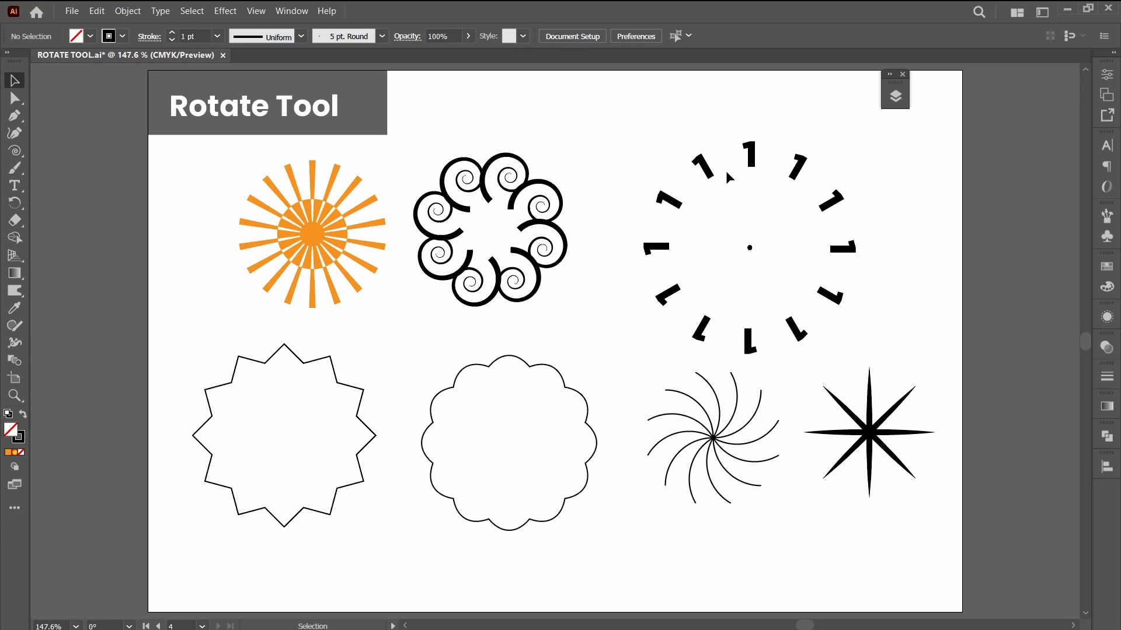
left_click_drag(635, 134, 883, 368)
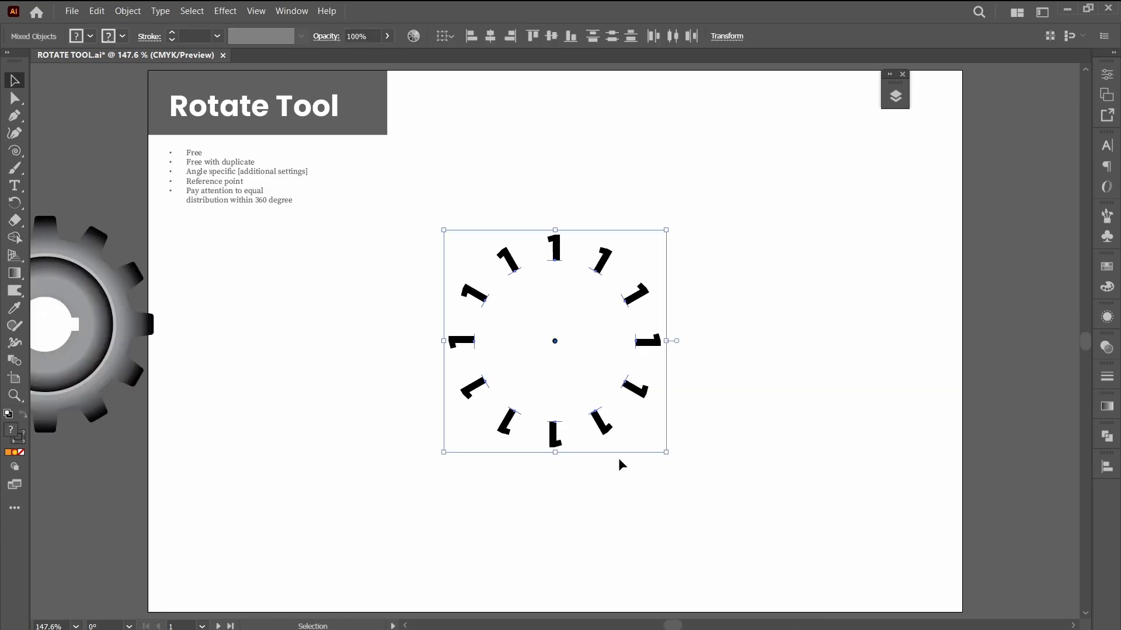
Delete the ring of numerals, keeping the centre dot, and add centre-aligned text "1" above the dot
key("Delete")
key("t")
left_click(524, 236)
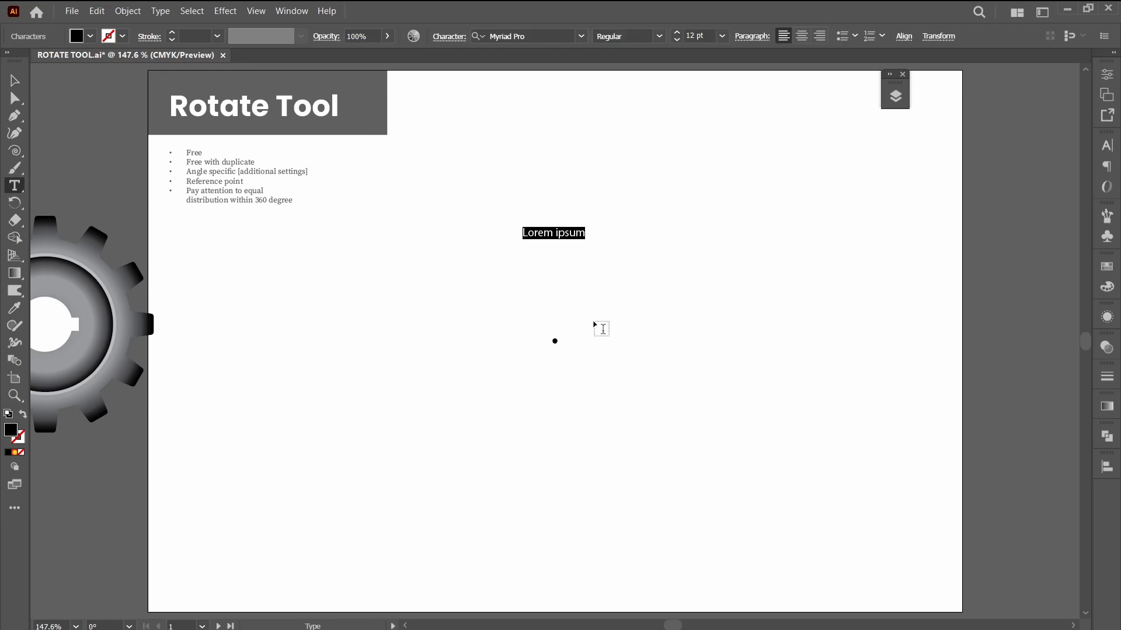
left_click(801, 37)
type("1")
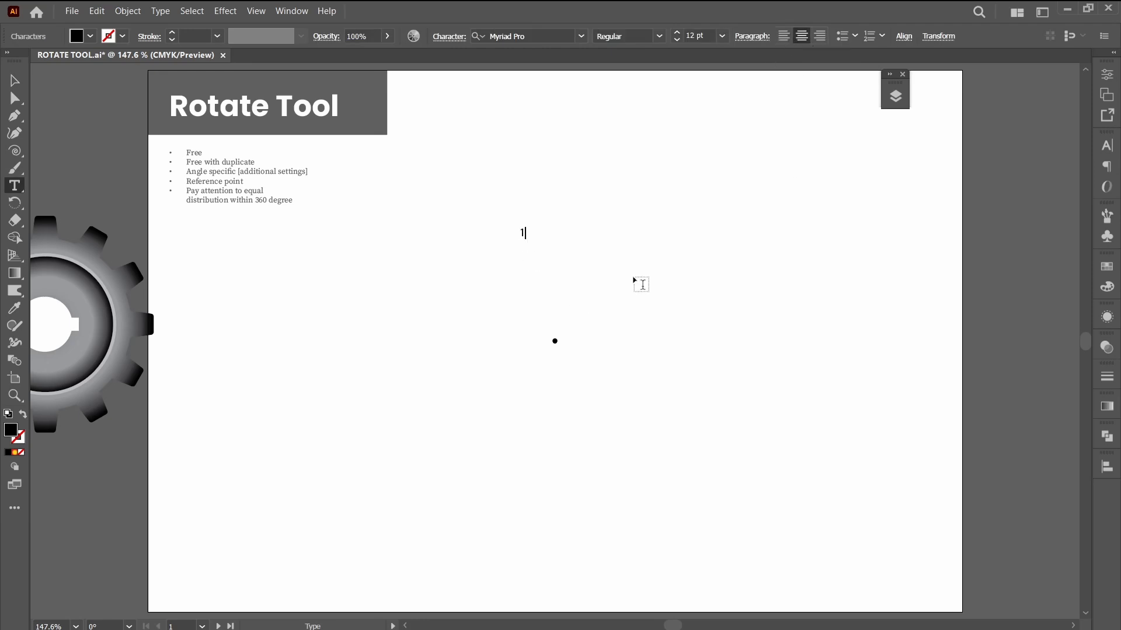
Set the "1" in Bahnschrift SemiBold SemiCondensed and align it on the same vertical centre line as the dot
left_click(14, 80)
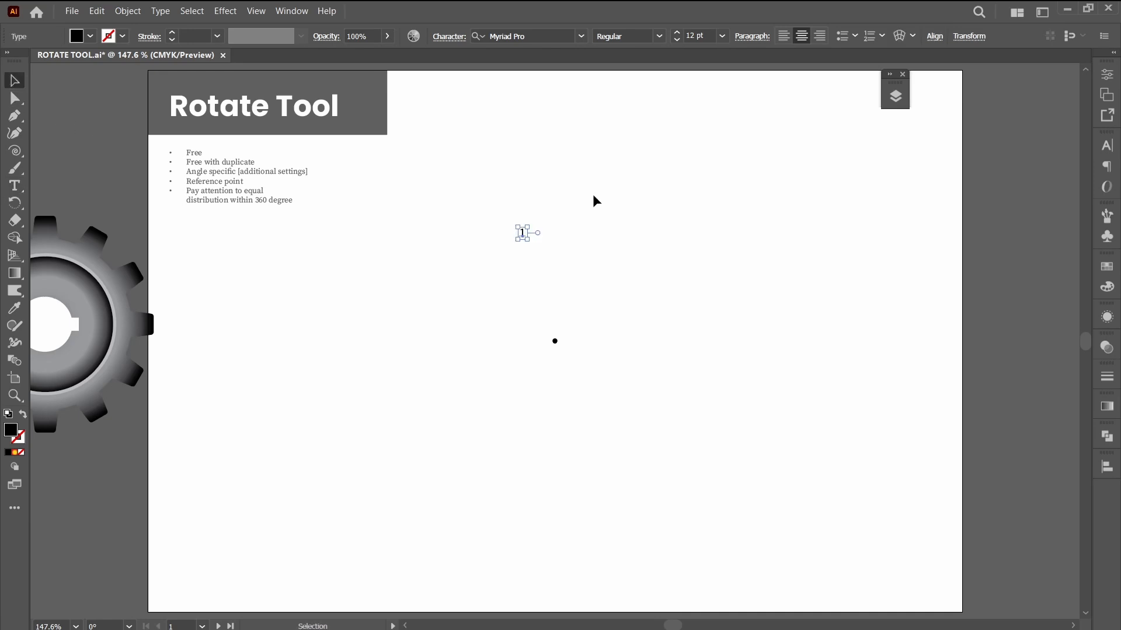
left_click(525, 36)
type("b")
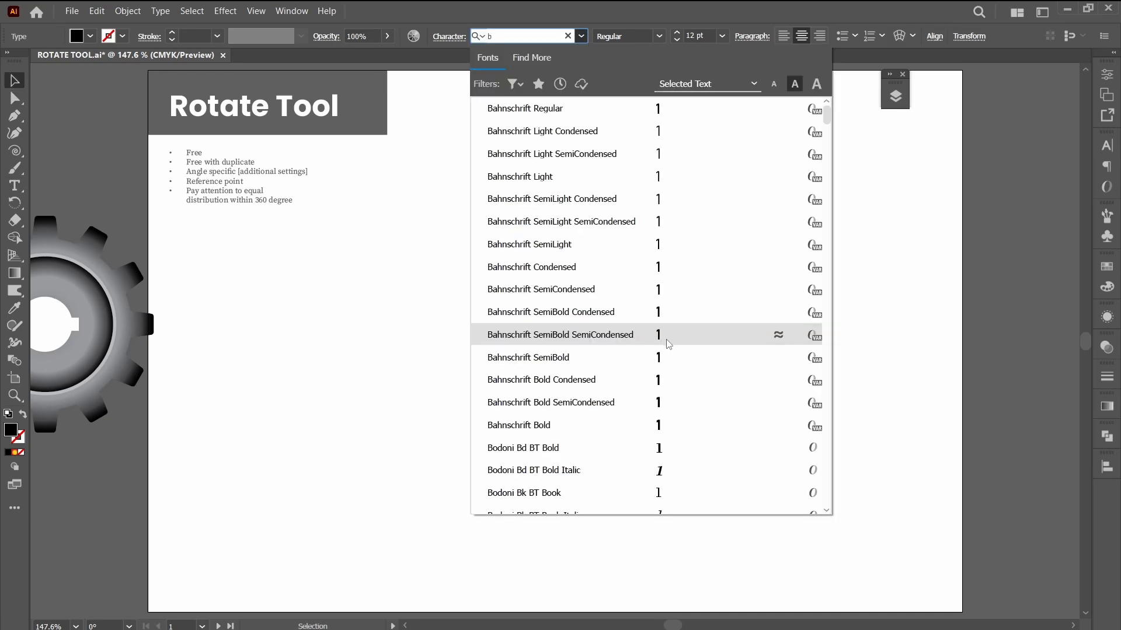
left_click(668, 343)
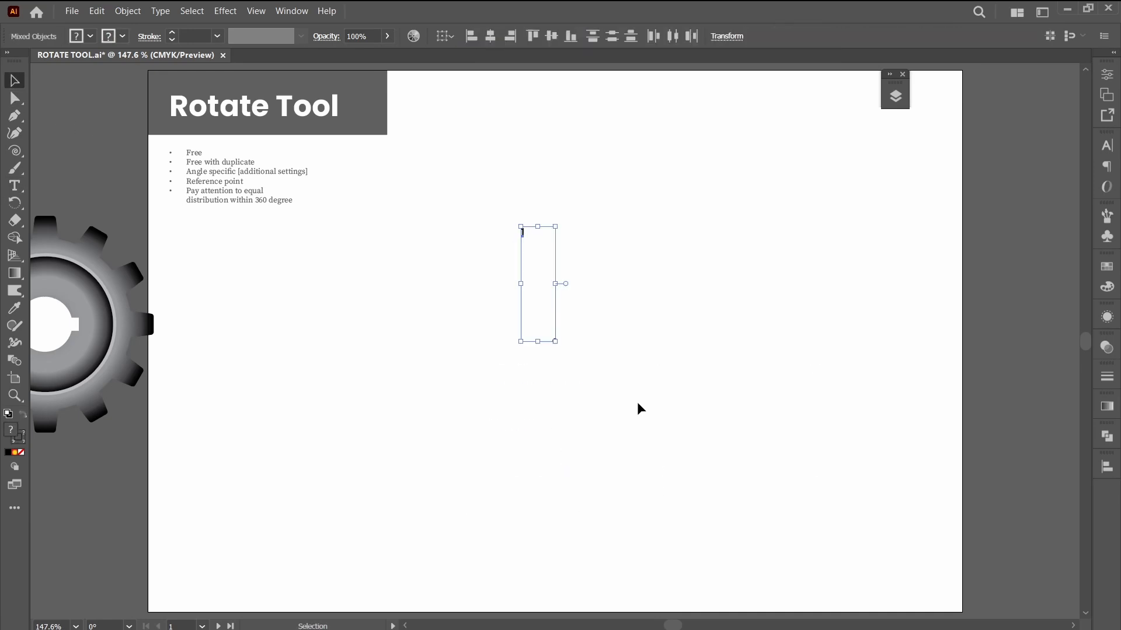
left_click(621, 277)
Draw a circle centred on the dot that encloses the "1", and swap its black fill to the stroke
key("l")
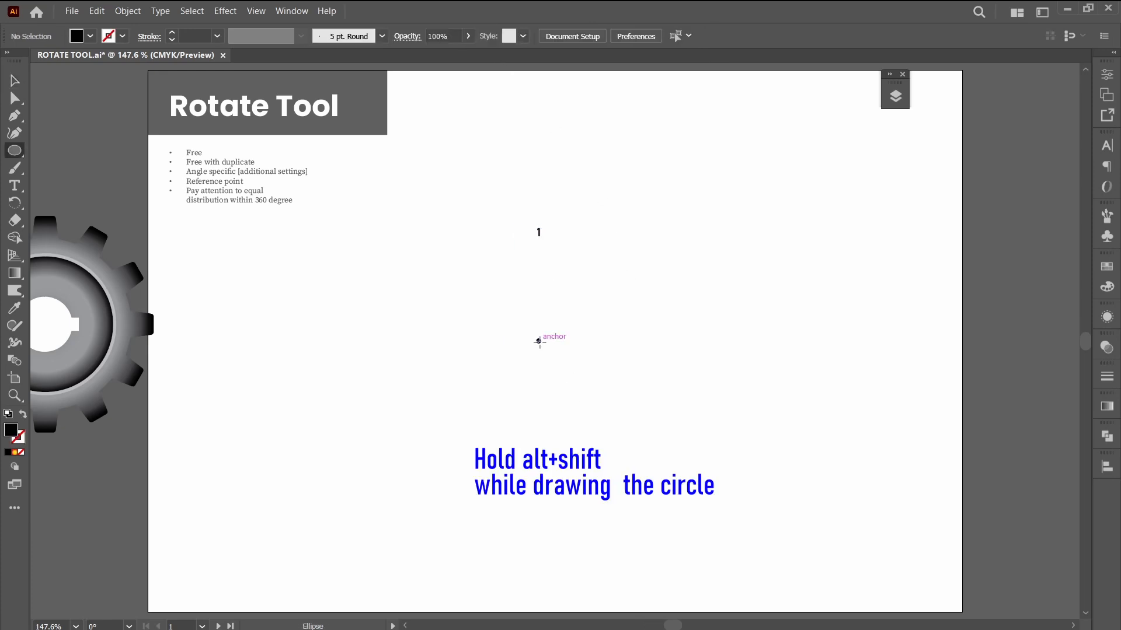
left_click_drag(538, 341, 666, 468)
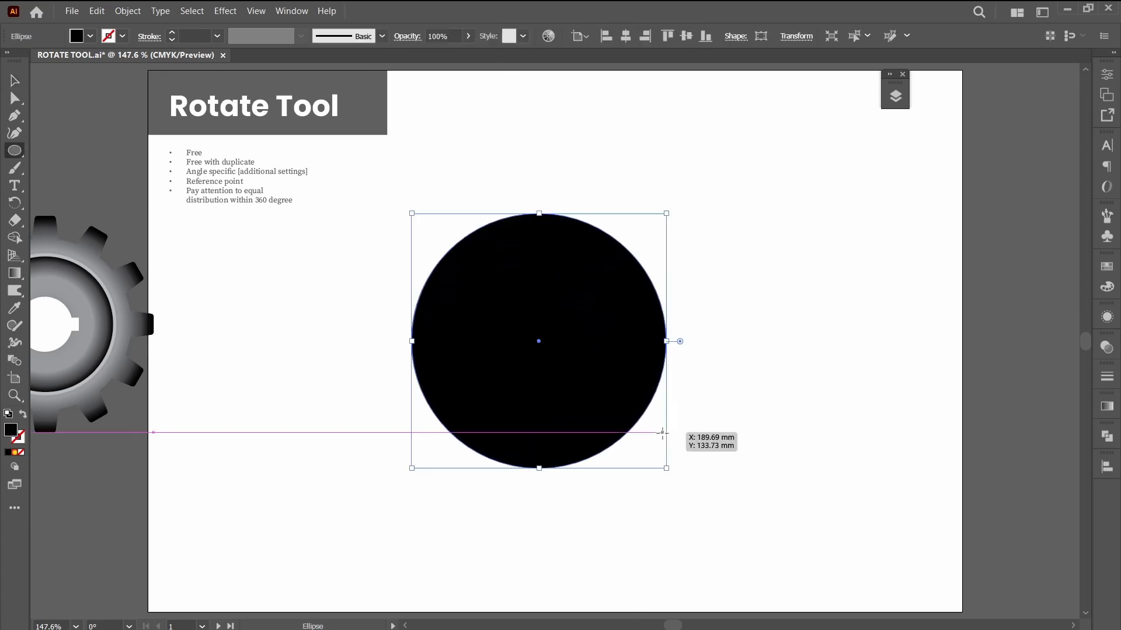
key("shift+x")
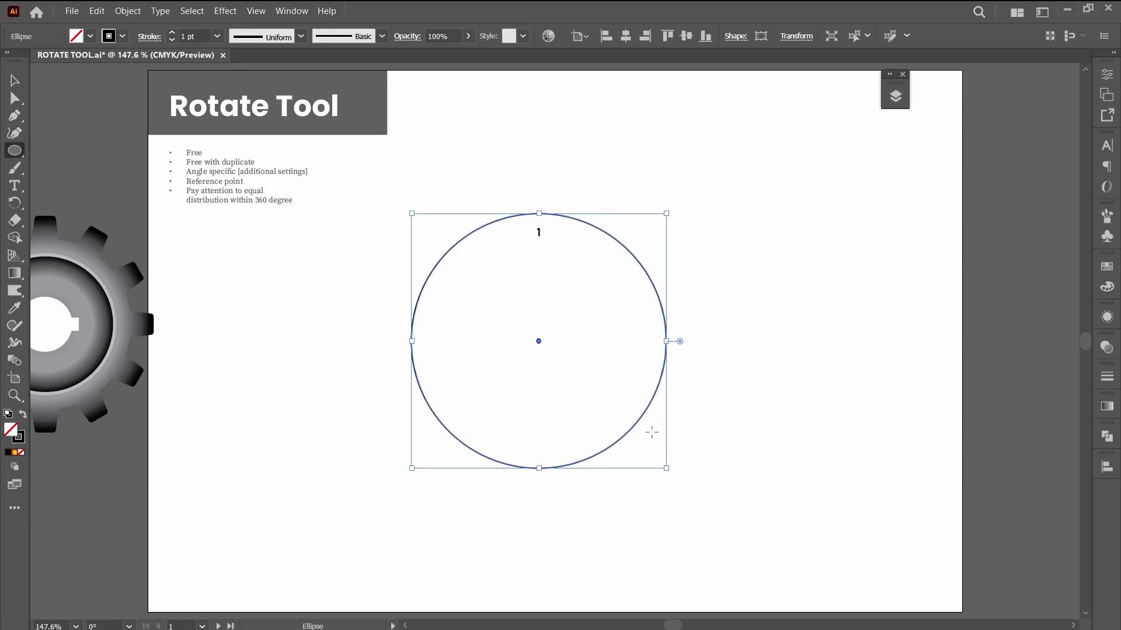
Enlarge the "1" to 24 pt and nudge it down slightly from the circle's edge
key("v")
left_click(539, 232)
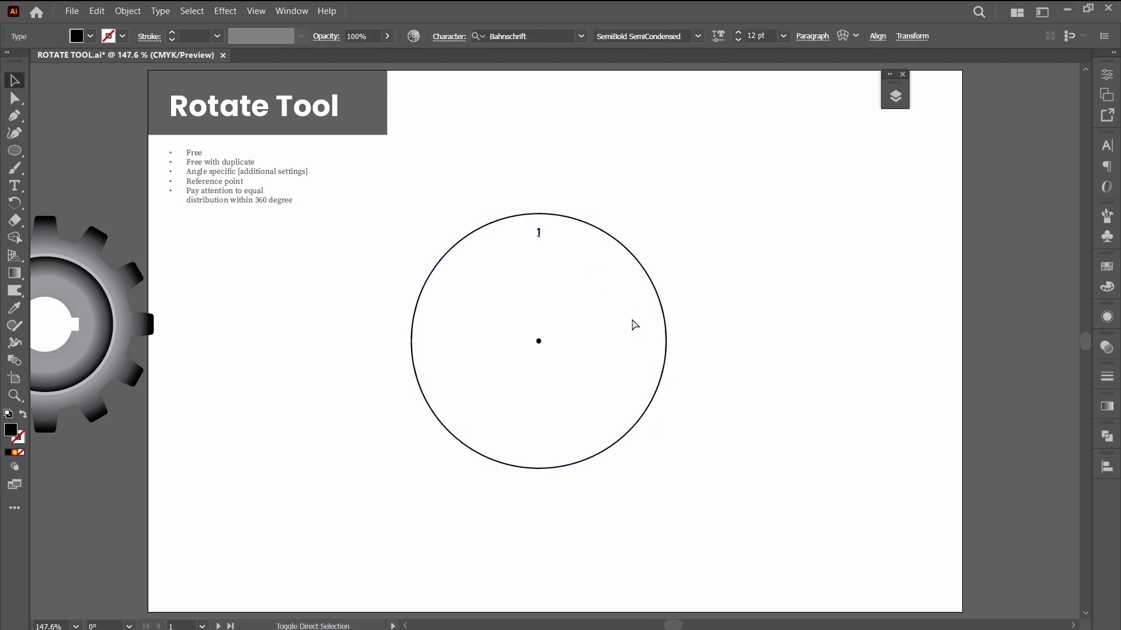
key("ctrl+shift+period")
key("Down")
key("Down")
key("Down")
key("Down")
key("Down")
key("Down")
key("Down")
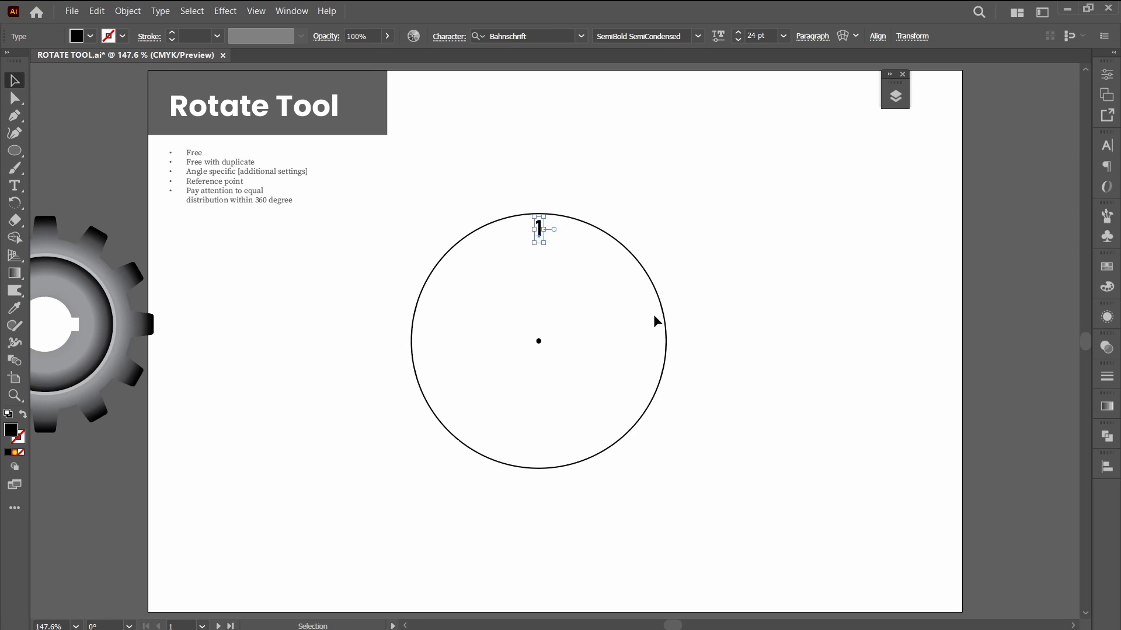
left_click(681, 386)
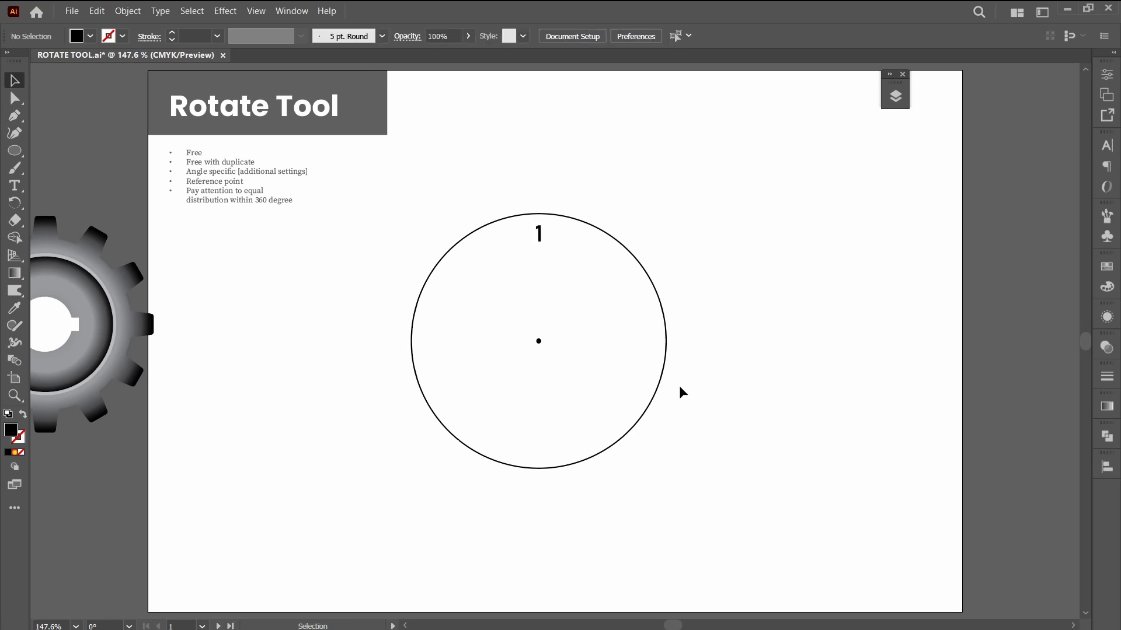
Rotate a copy of the "1" around the circle's centre by 360/12 degrees
left_click(540, 234)
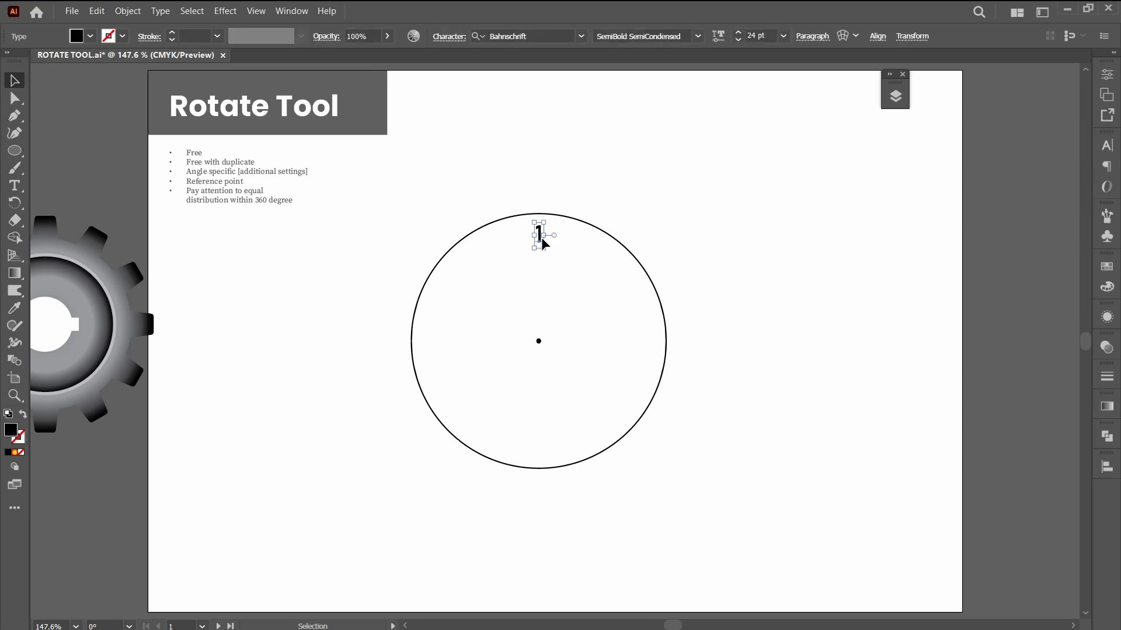
key("r")
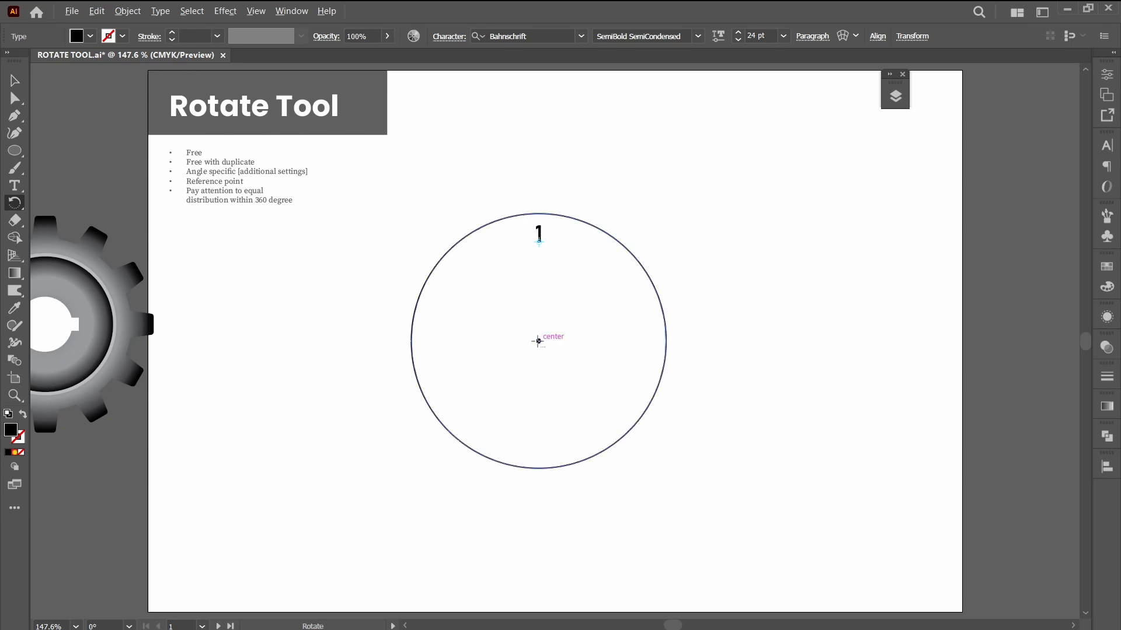
left_click(538, 341, "alt")
type("360")
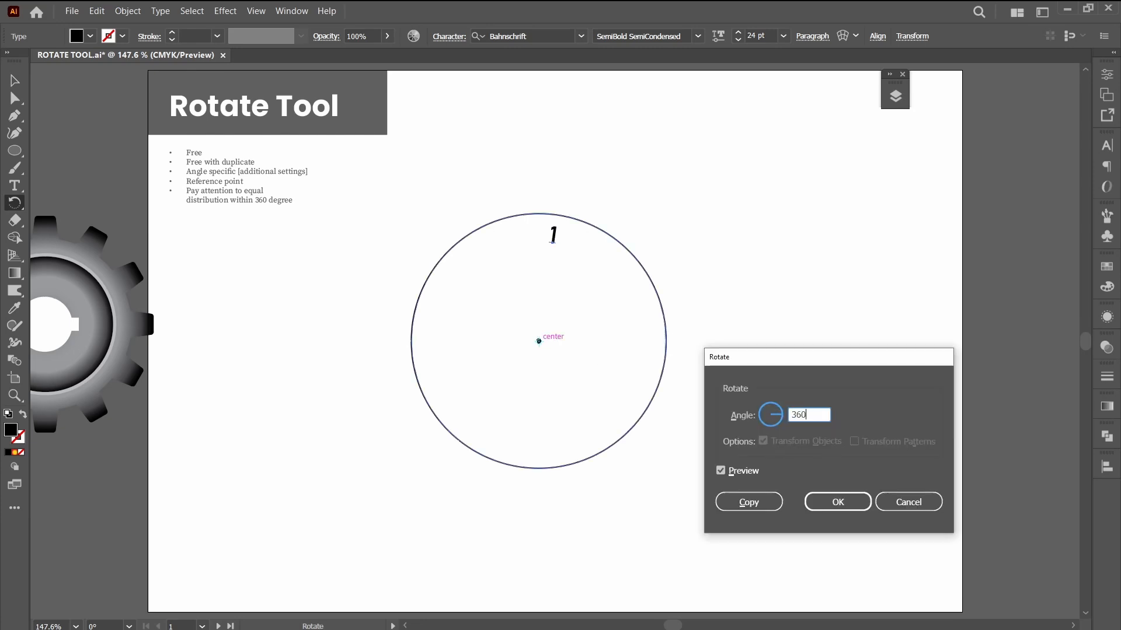
type("/12")
left_click(765, 510)
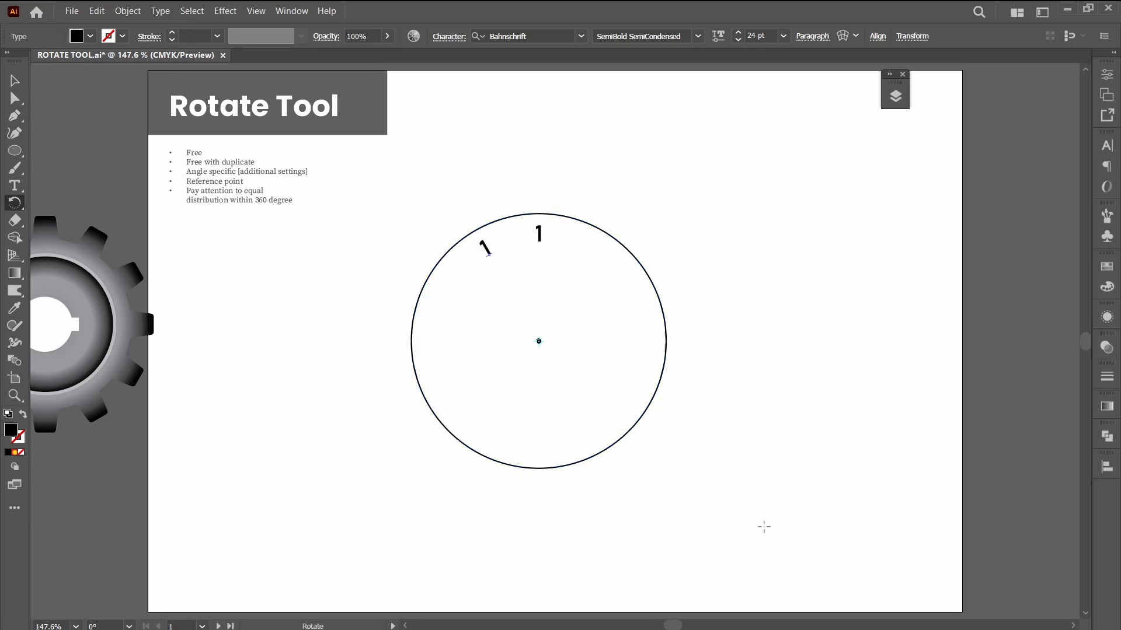
Repeat the rotated copy ten times to complete the ring of twelve numerals, and deselect
key("ctrl+d")
key("ctrl+d")
key("ctrl+d")
key("ctrl+d")
key("ctrl+d")
key("ctrl+d")
key("ctrl+d")
key("ctrl+d")
key("ctrl+d")
key("ctrl+d")
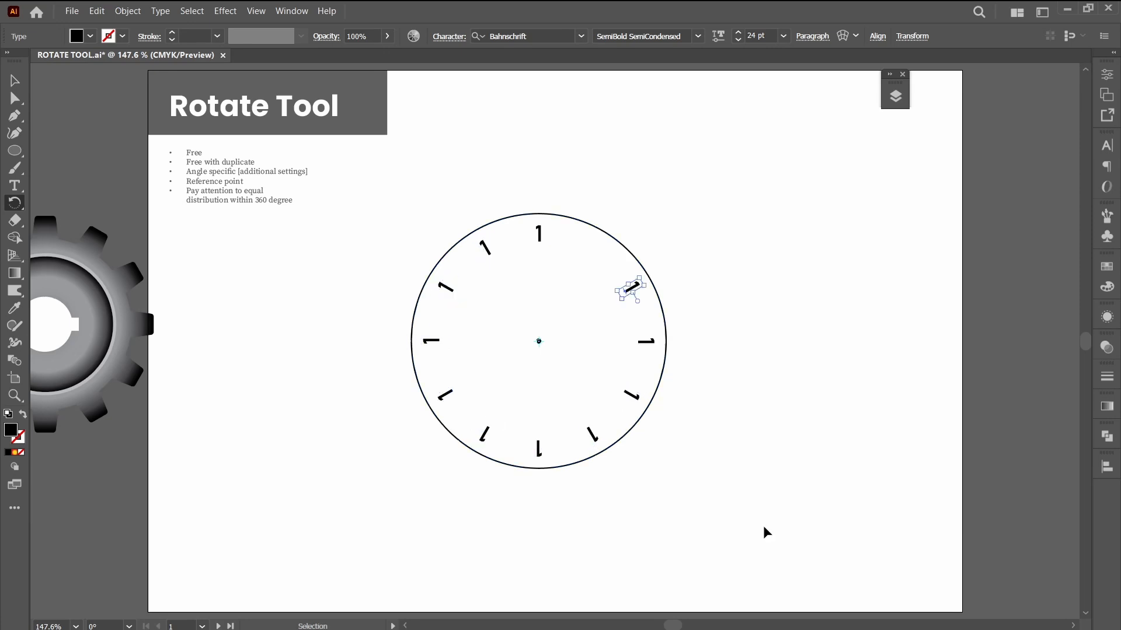
key("ctrl+shift+a")
Edit the numerals at the 12, 2, 3 and 4 o'clock positions to read 12, 2, 3 and 4
key("t")
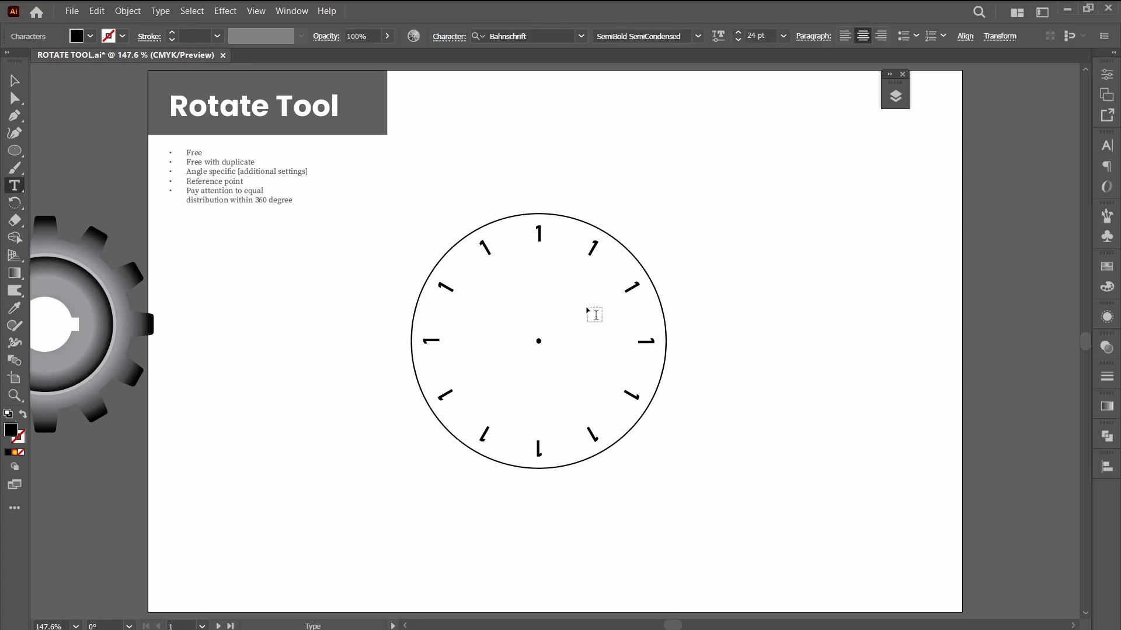
type("2")
key("BackSpace")
type("2")
left_click(646, 343)
key("BackSpace")
type("3")
left_click(632, 391)
type("4")
key("Delete")
Replace the numerals at the 5, 6, 7 and 8 o'clock positions with 5, 6, 7 and 8
left_click(591, 435)
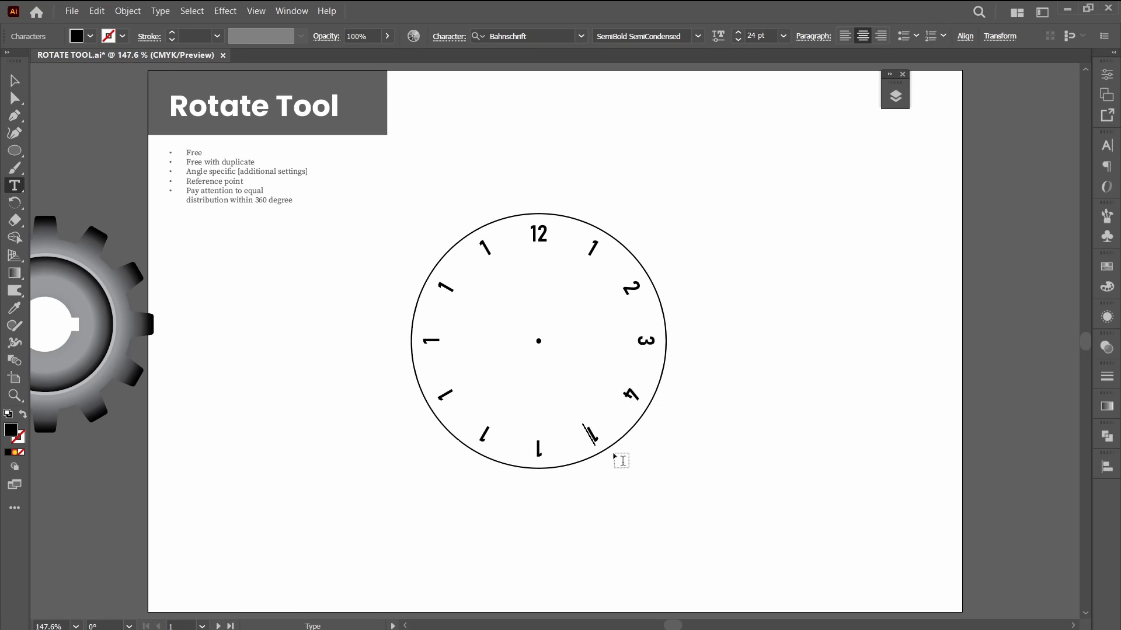
key("BackSpace")
type("5")
left_click(549, 455)
key("BackSpace")
type("6")
left_click(484, 439)
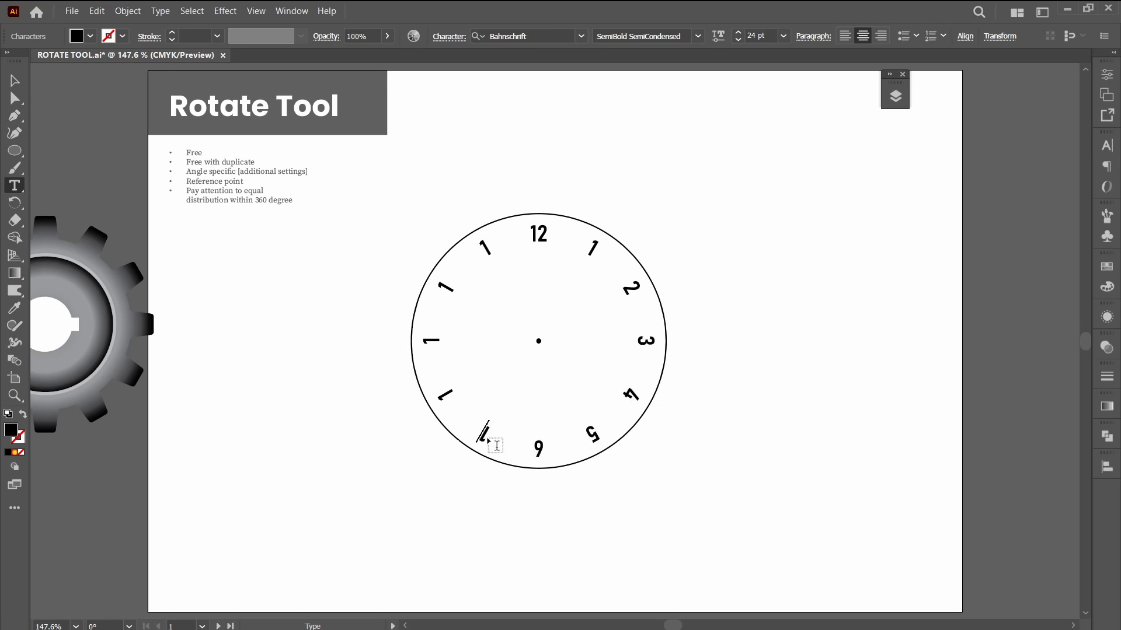
key("BackSpace")
type("78")
key("Delete")
Edit the numerals at the 9, 10 and 11 o'clock positions to read 9, 10 and 11
left_click(435, 341)
type("9")
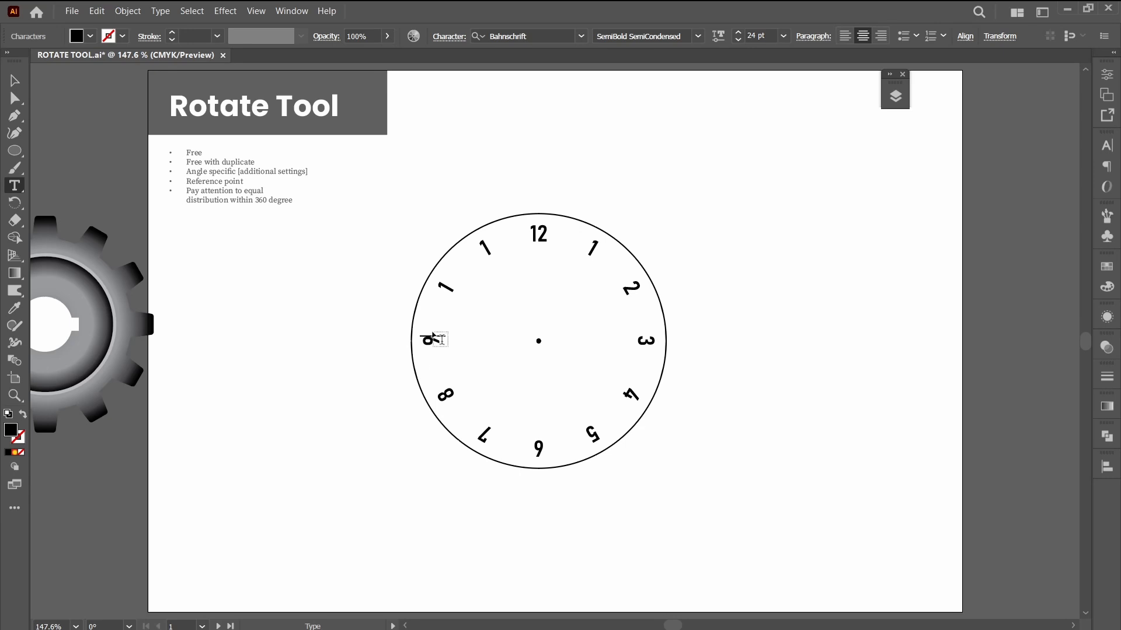
left_click(448, 286)
type("0")
left_click(489, 252)
type("1")
left_click(14, 80)
left_click(581, 501)
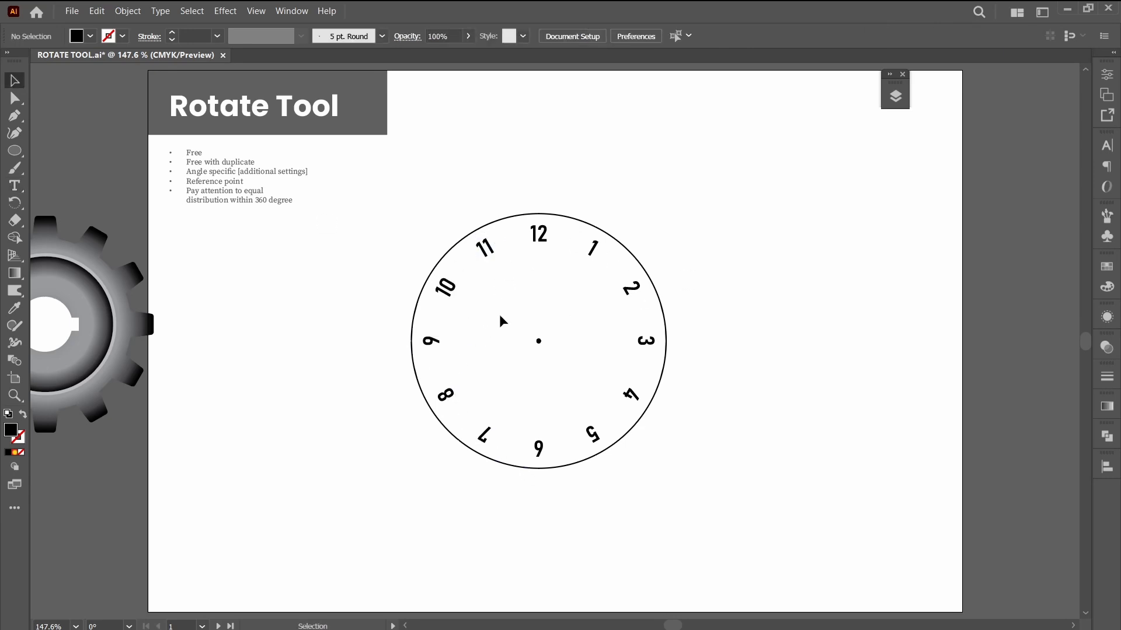
Flip the clock numerals 4, 5 and 6 both vertically and horizontally so they read upright
left_click(448, 398)
key("ctrl+shift+a")
left_click(632, 396)
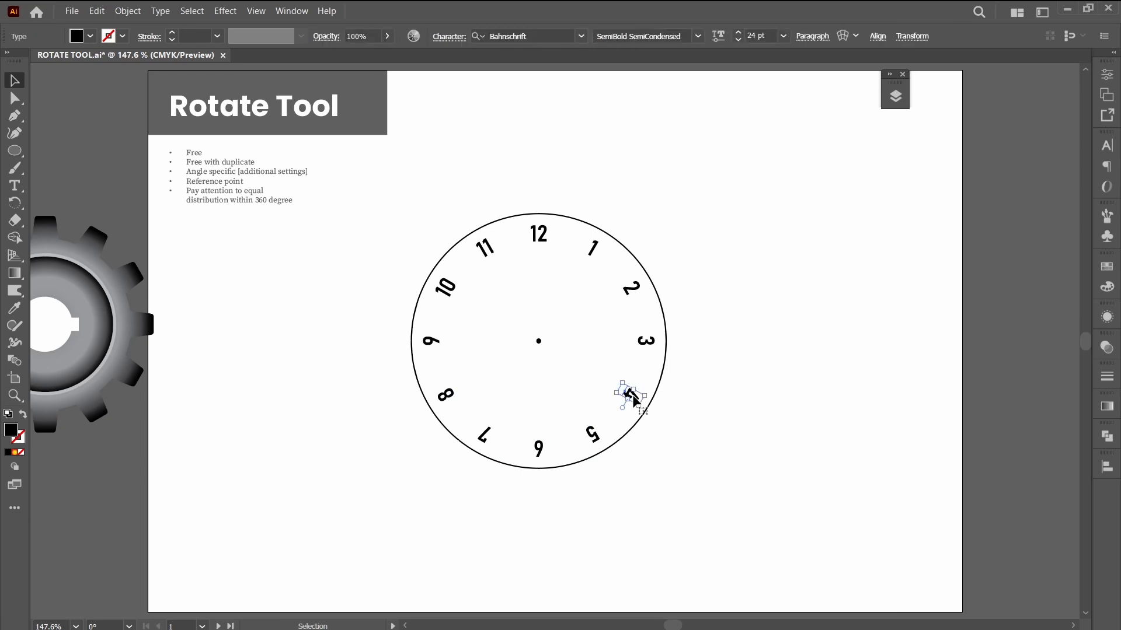
left_click(1107, 74)
left_click(1043, 164)
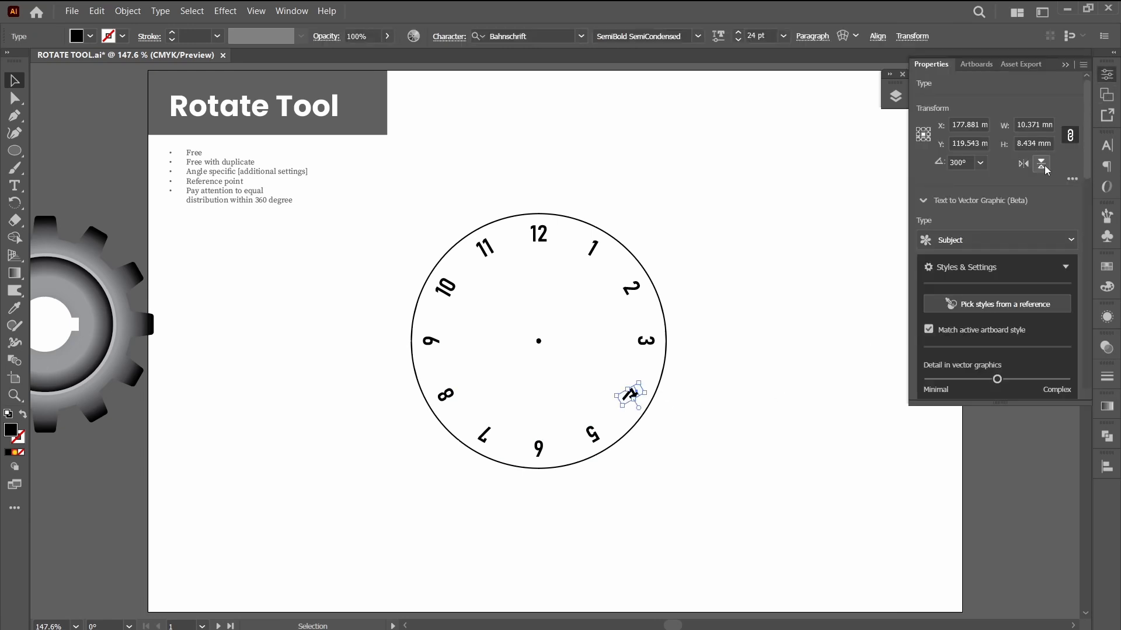
left_click(591, 433)
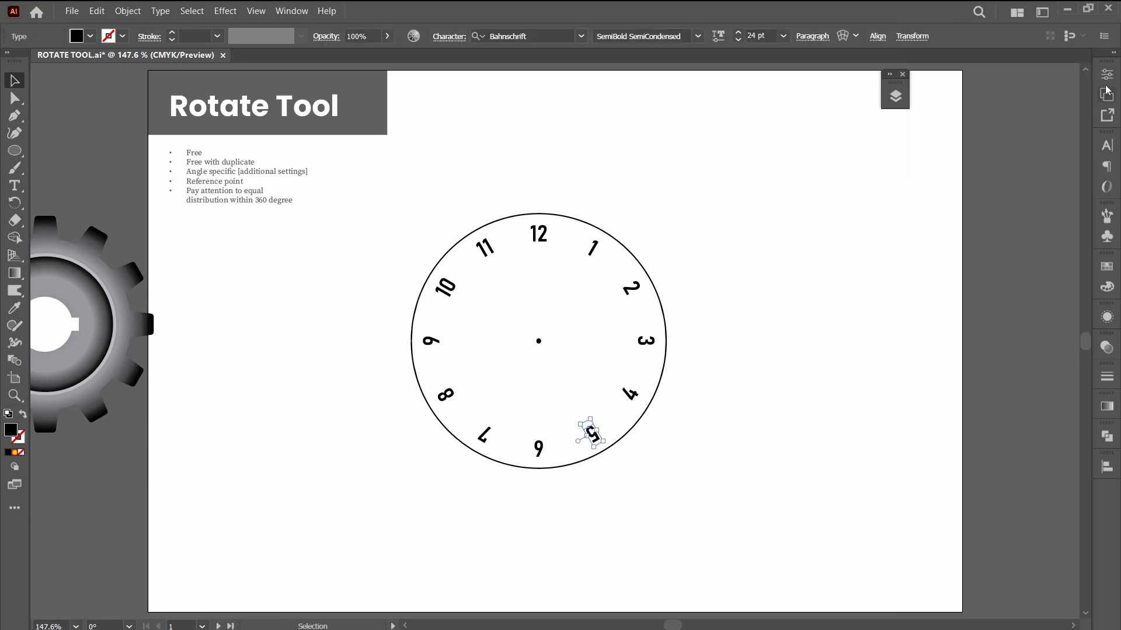
left_click(1107, 74)
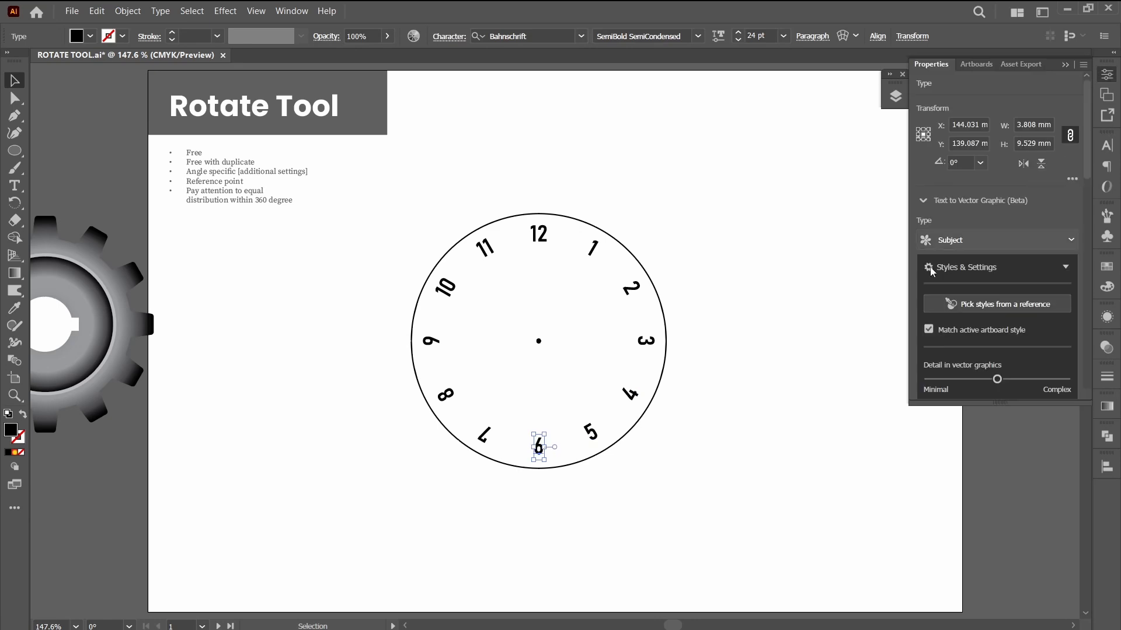
Flip the clock numerals 7 and 8 vertically and horizontally so they read upright
left_click(484, 435)
left_click(1107, 75)
left_click(1041, 164)
left_click(700, 385)
left_click(447, 397)
left_click(1107, 75)
left_click(1041, 164)
left_click(694, 382)
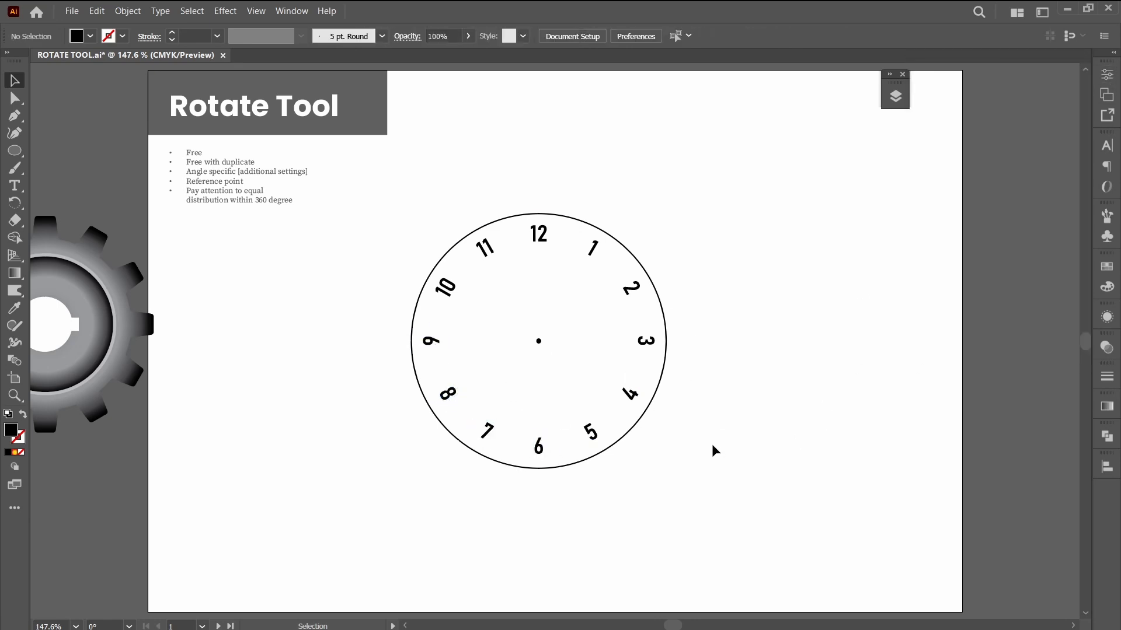
Draw a vertical clock hand from the centre towards the 12, with a 4 pt stroke and the triangular tapered width profile
key("backslash")
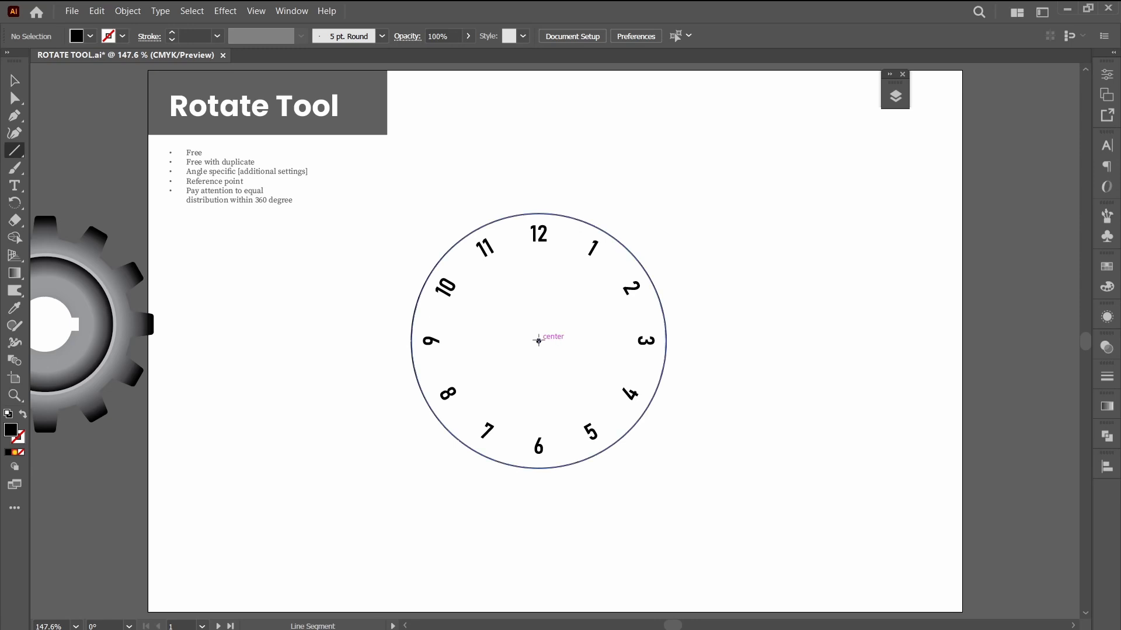
left_click_drag(538, 340, 538, 266)
key("v")
left_click_drag(199, 37, 113, 32)
type("4")
key("Return")
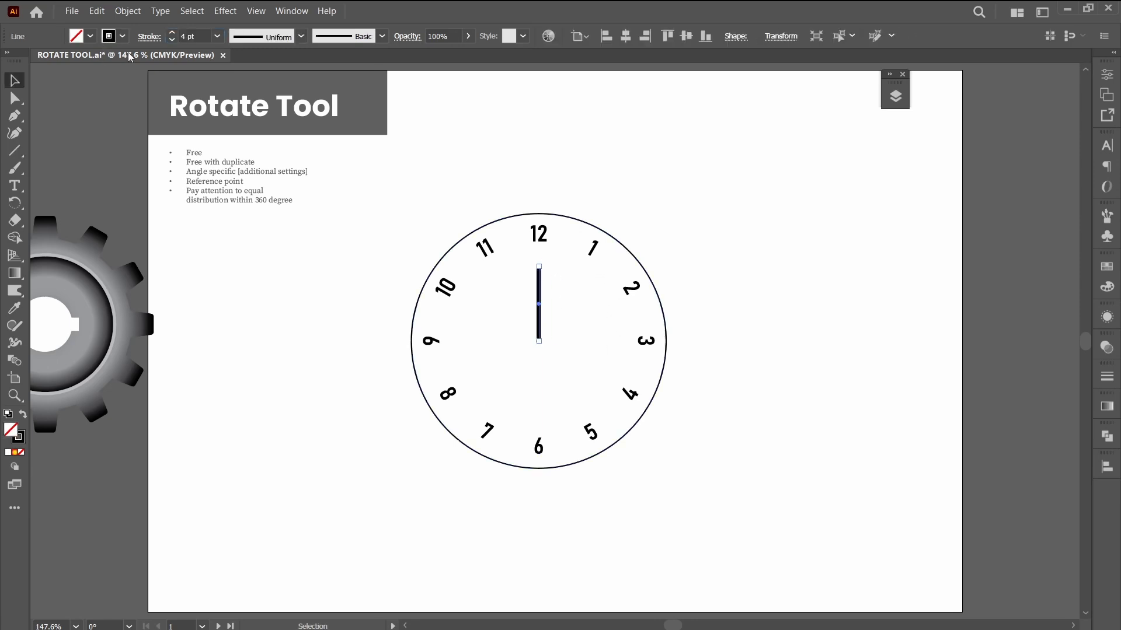
left_click(303, 37)
left_click(246, 153)
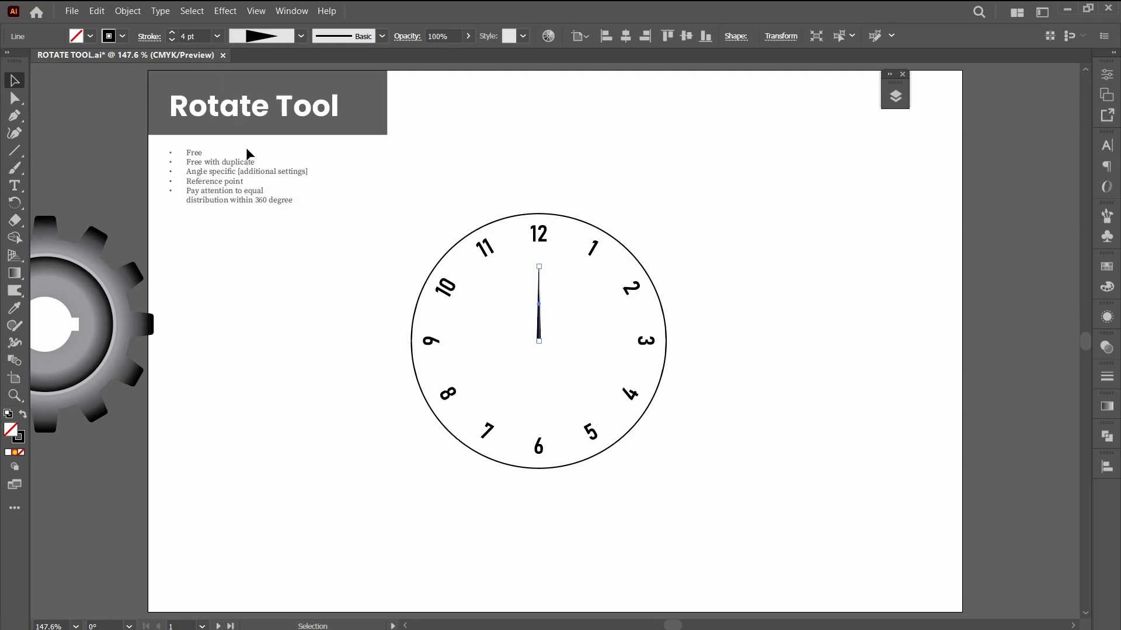
Rotate a copy of the clock hand around the clock's centre so it points at the 2
key("a")
key("v")
key("r")
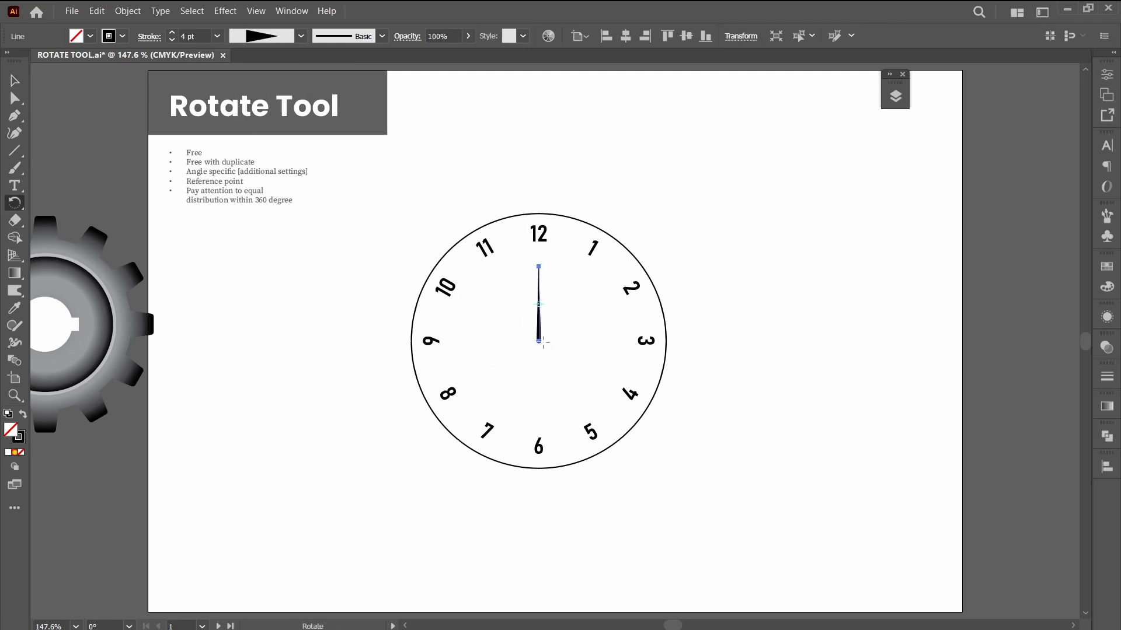
left_click(538, 341)
left_click_drag(552, 273, 718, 287)
key("v")
Shorten the vertical hand from its tip to make it the hour hand
left_click(539, 275)
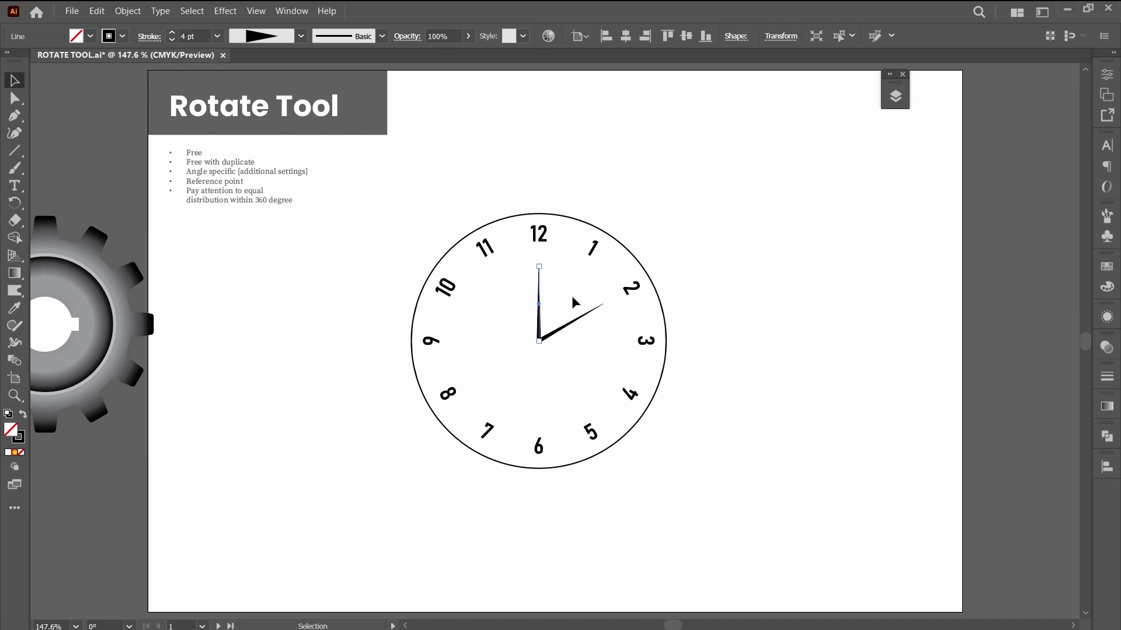
left_click_drag(539, 267, 537, 295)
left_click(568, 378)
left_click(863, 445)
Scale both clock hands uniformly to 110% from the clock's centre
left_click(577, 320)
left_click(539, 318, "shift")
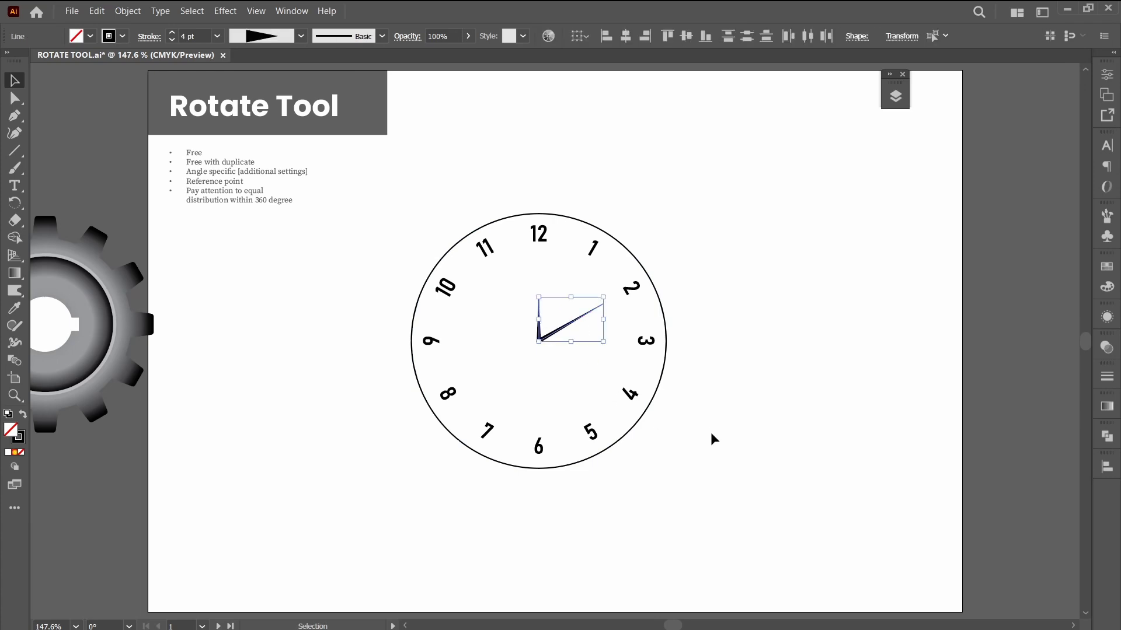
key("s")
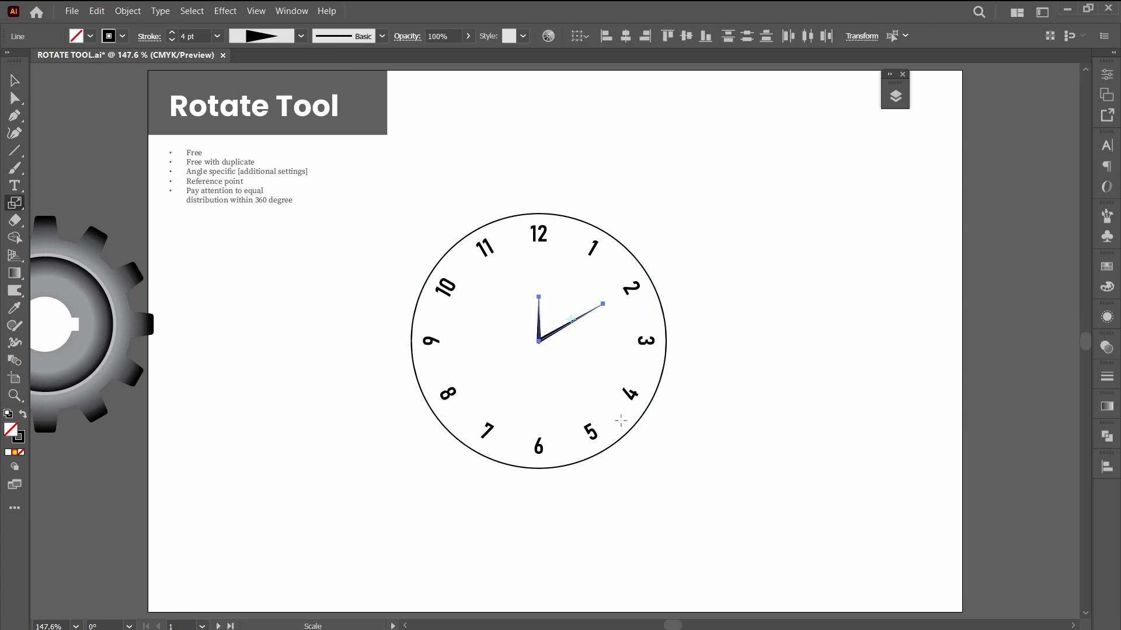
left_click(538, 341, "alt")
key("shift+Up")
key("shift+Up")
key("shift+Up")
key("shift+Up")
key("shift+Up")
key("shift+Up")
key("shift+Up")
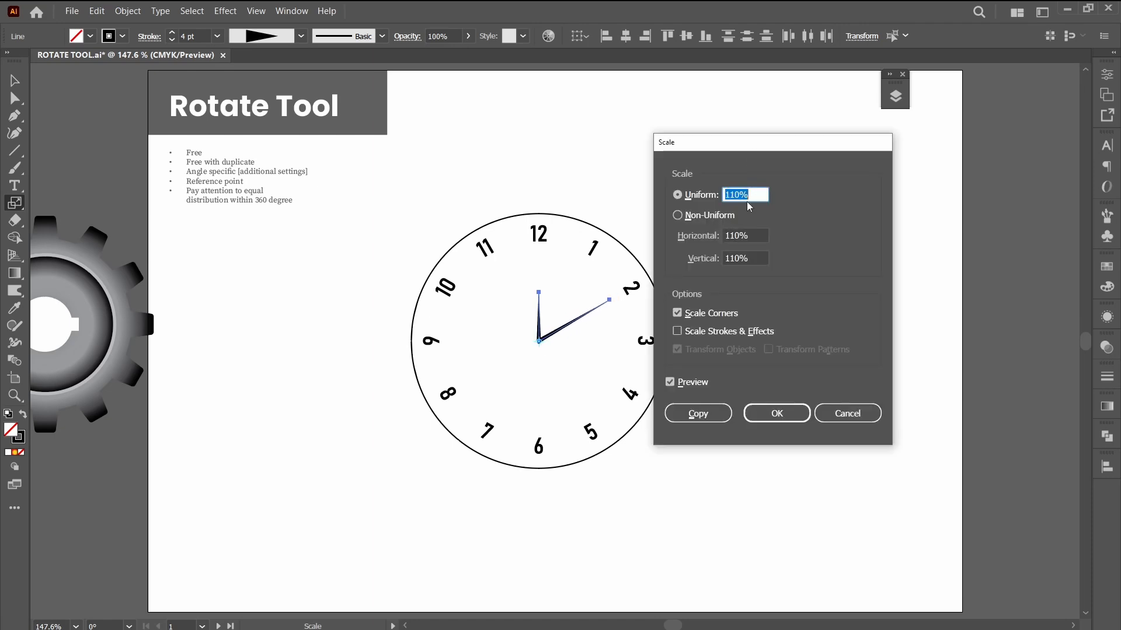
left_click(778, 415)
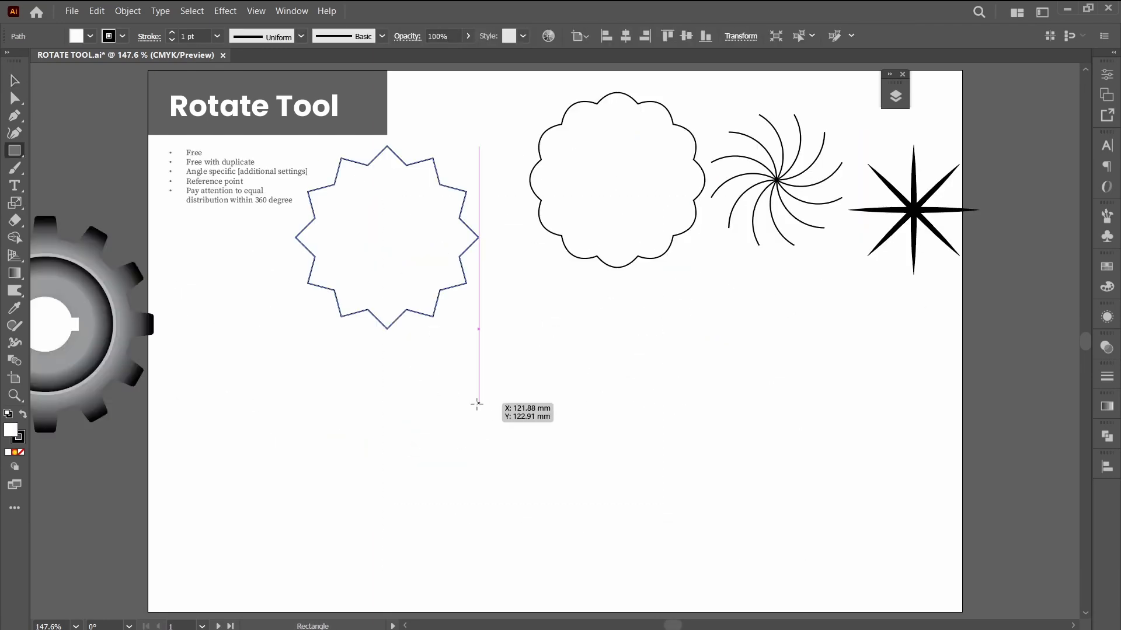
Draw a square in the artboard's empty lower area and rotate two copies about its centre in 30° increments
left_click_drag(478, 403, 591, 516)
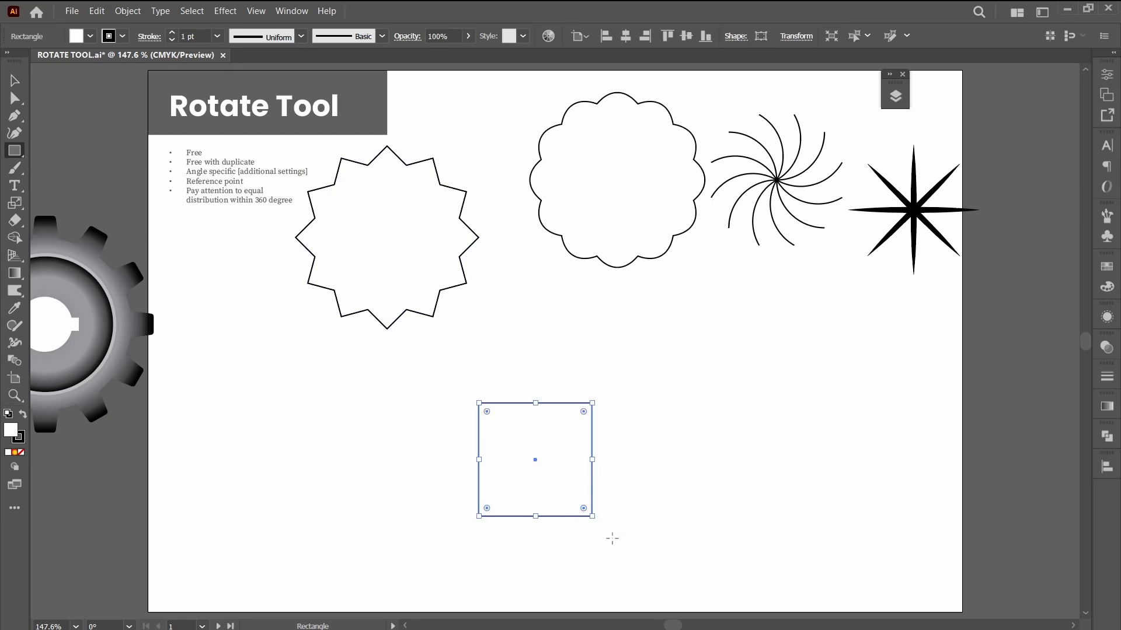
key("r")
key("Return")
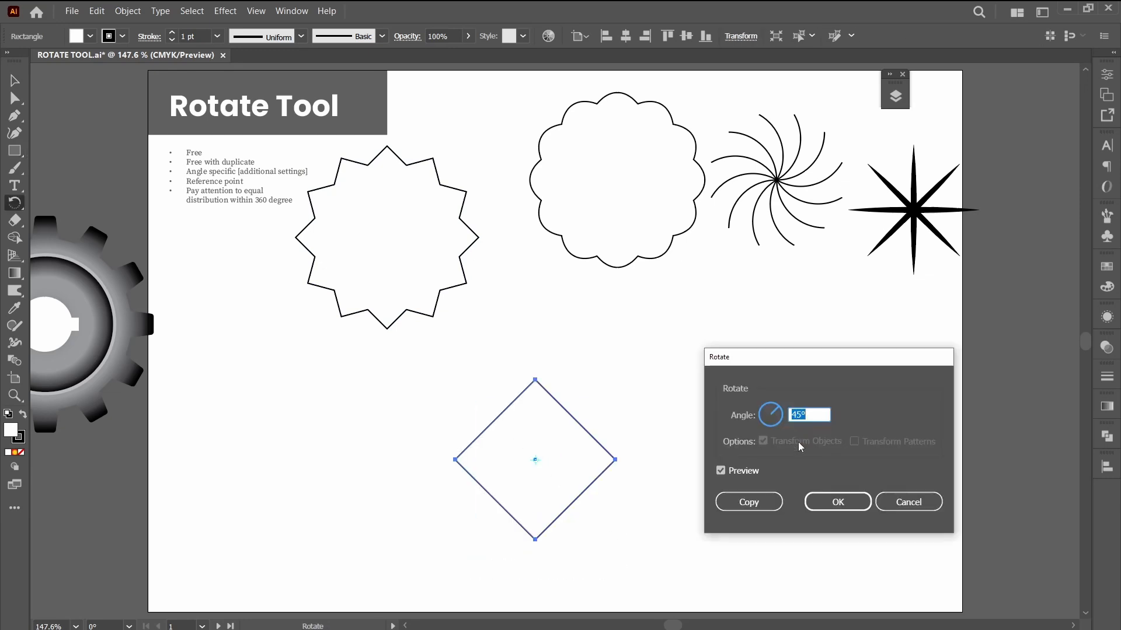
type("30")
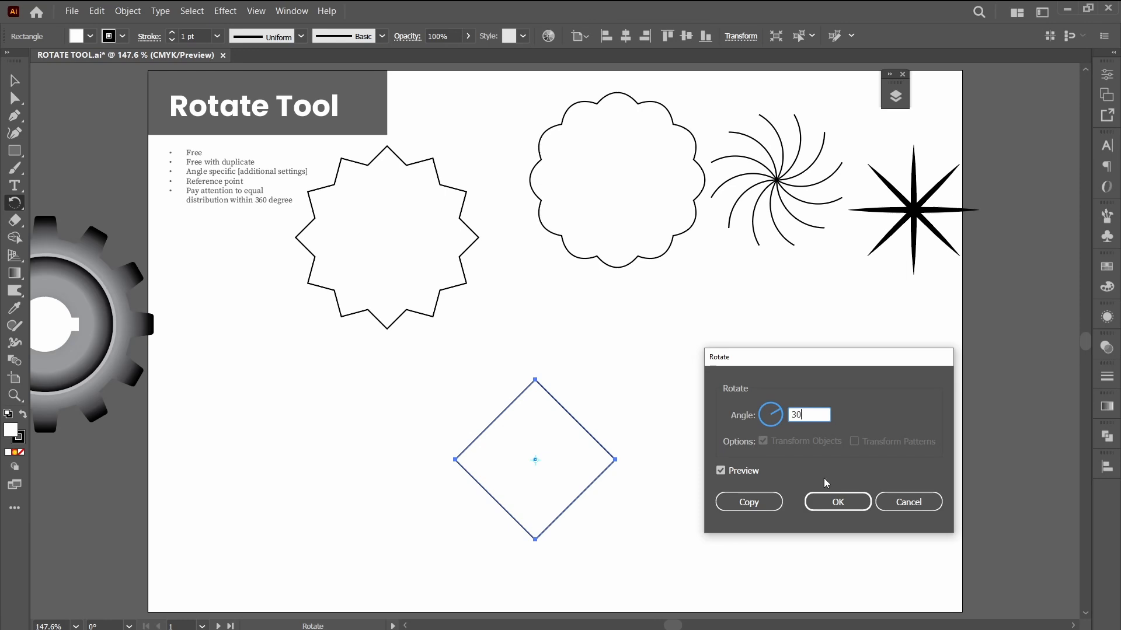
left_click(759, 501)
key("ctrl+d")
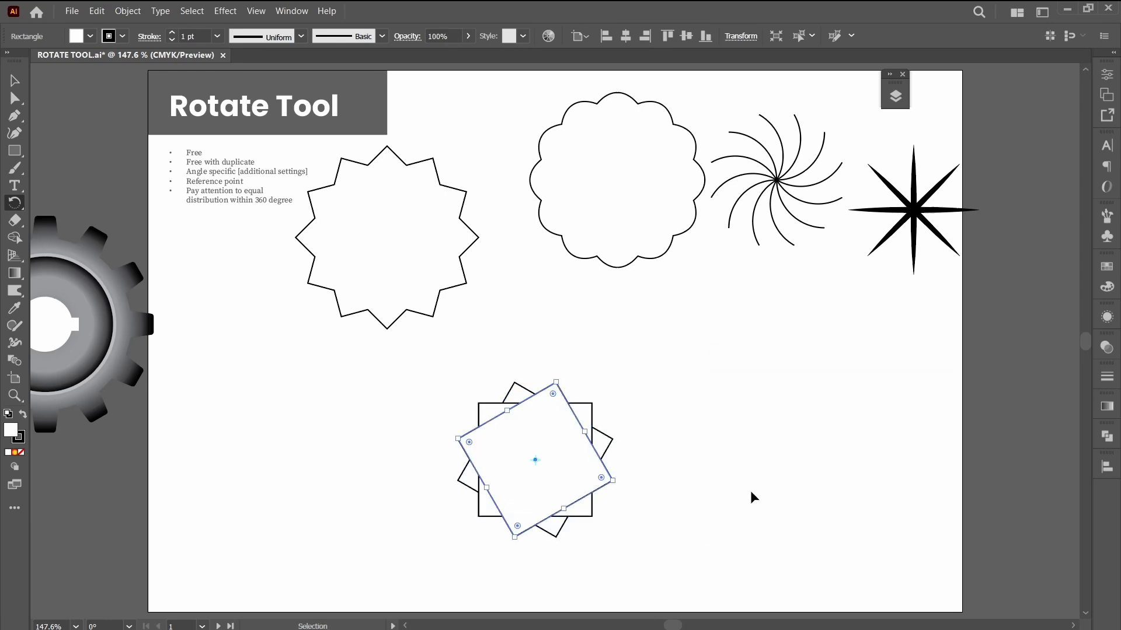
Unite the three rotated squares into one badge outline with rounded corners, placed below the bulleted list
key("v")
key("ctrl+a")
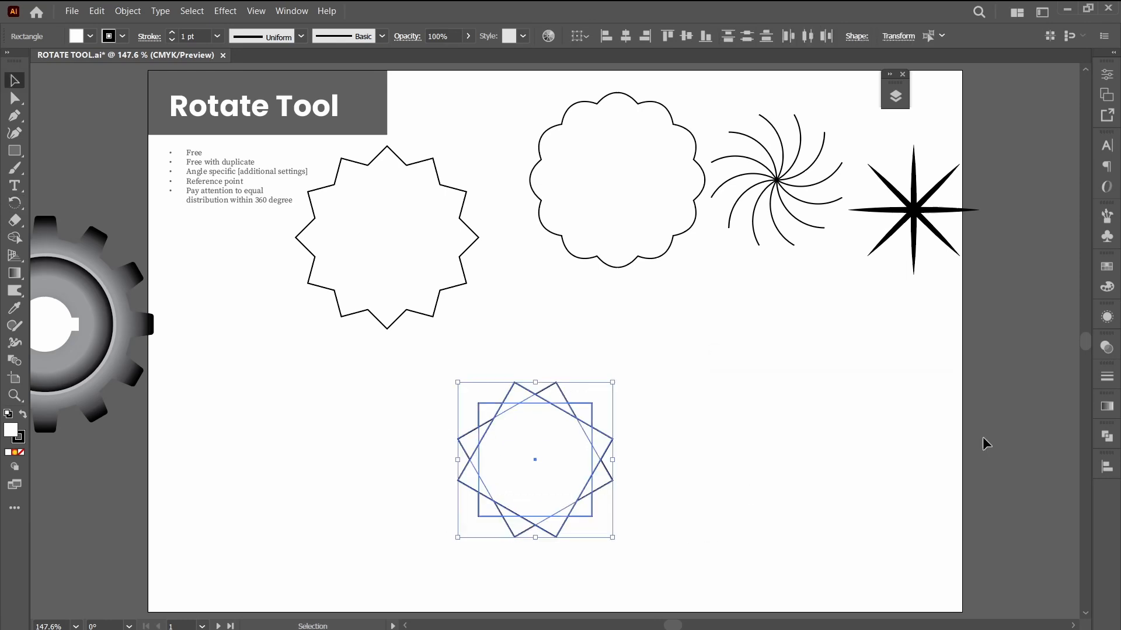
left_click(1111, 441)
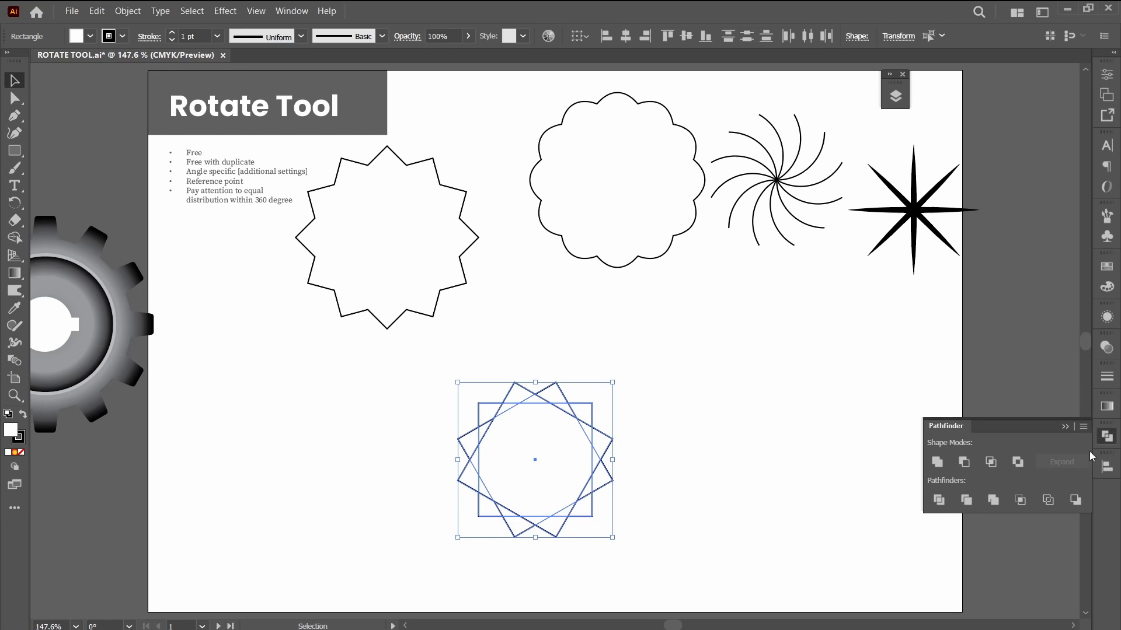
left_click(937, 465)
left_click_drag(598, 505, 350, 463)
left_click(449, 495)
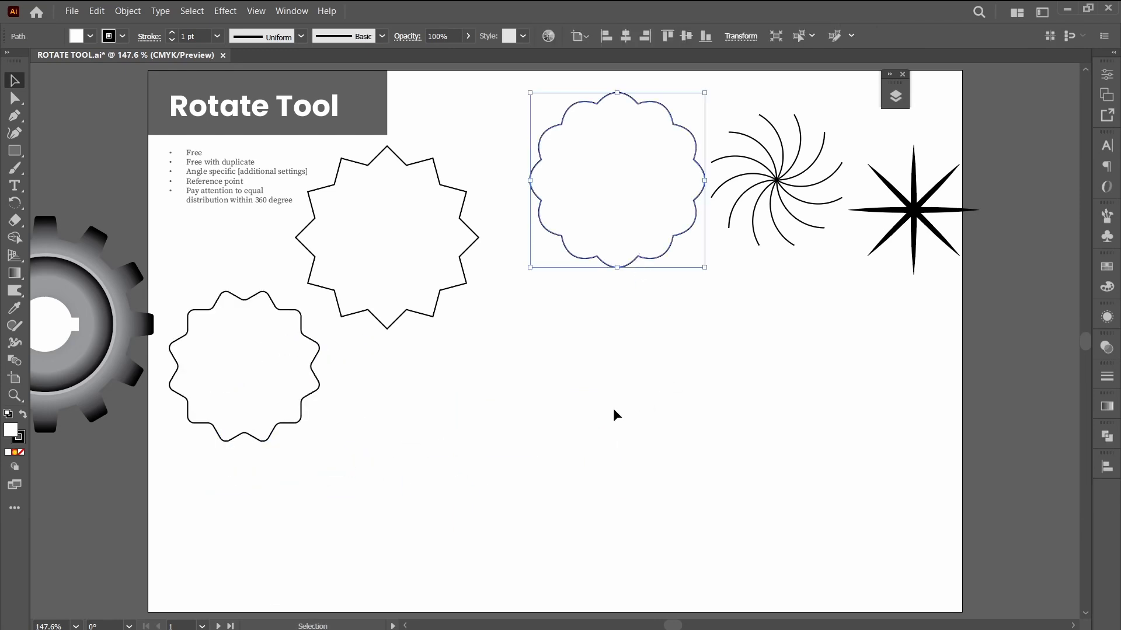
Draw a tall narrow ellipse in the empty area and repeat 30° rotated copies about its centre to form a full flower
key("l")
mouse_move(511, 332)
left_mouse_down()
mouse_move(578, 471)
mouse_move(578, 529)
left_mouse_up()
key("r")
key("Return")
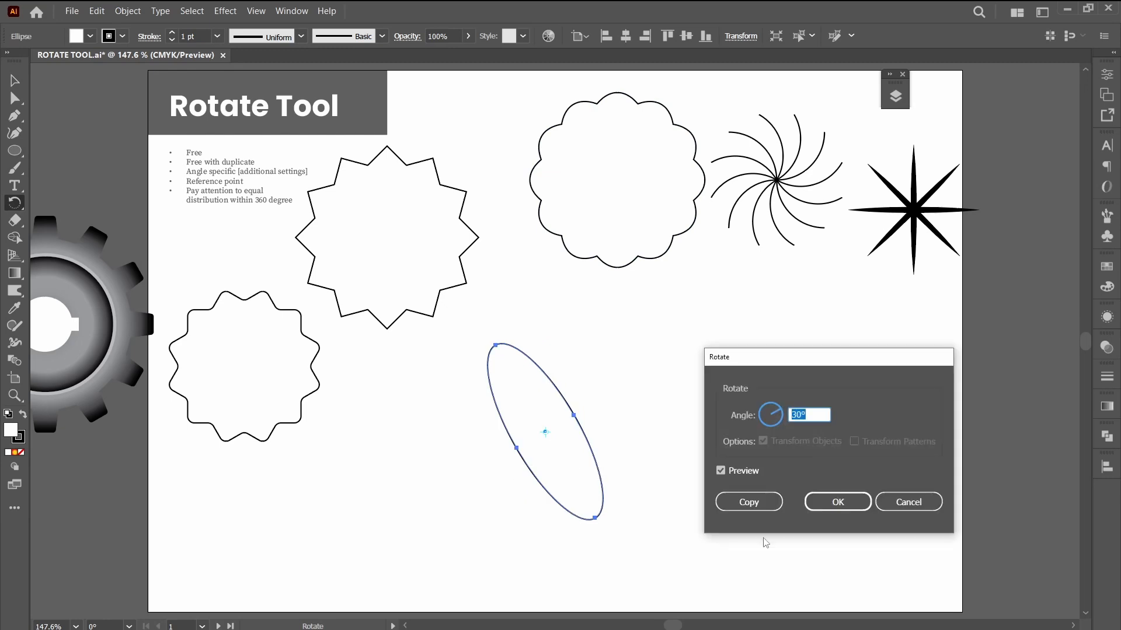
left_click(750, 503)
key("ctrl+d")
key("ctrl+d")
key("ctrl+d")
key("ctrl+d")
key("ctrl+d")
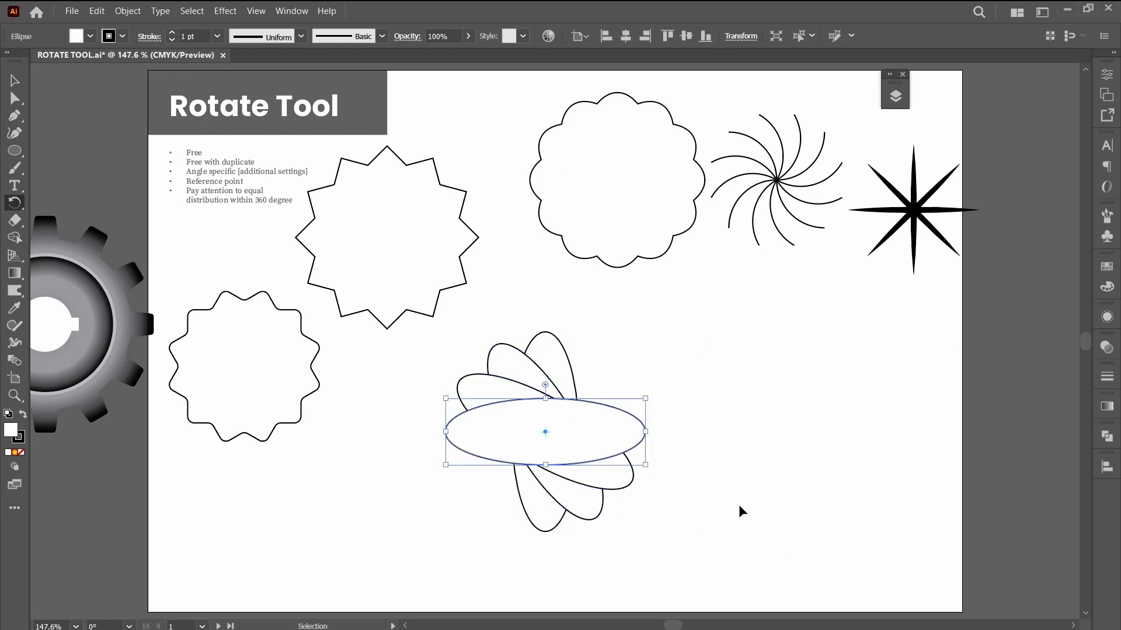
Unite the overlapping rotated ellipses into a single scalloped outline
left_click(1107, 437)
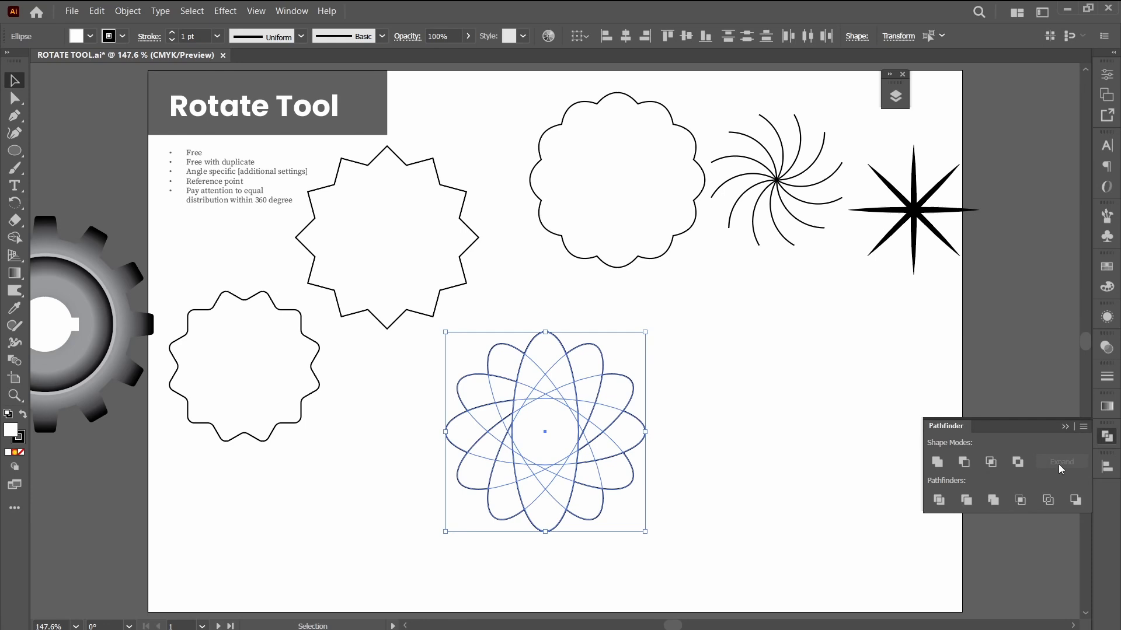
left_click(937, 462)
left_click(723, 502)
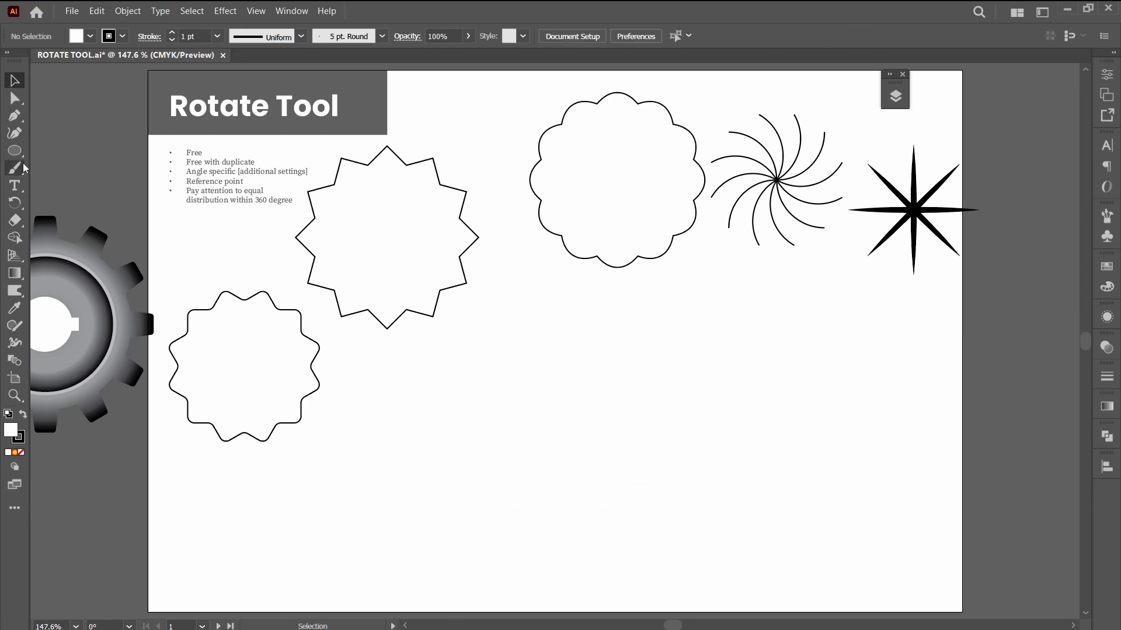
Draw a quarter-circle arc and rotate a copy 30° about a point just to the right of its lower end
left_click_drag(16, 152, 69, 240)
left_click_drag(507, 362, 602, 456)
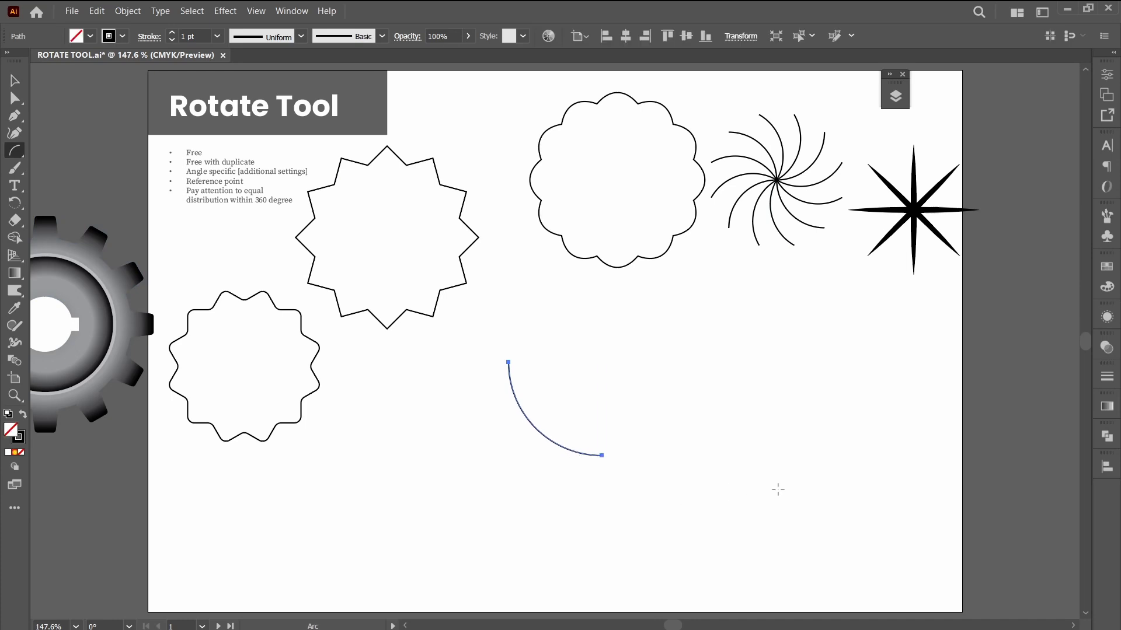
key("r")
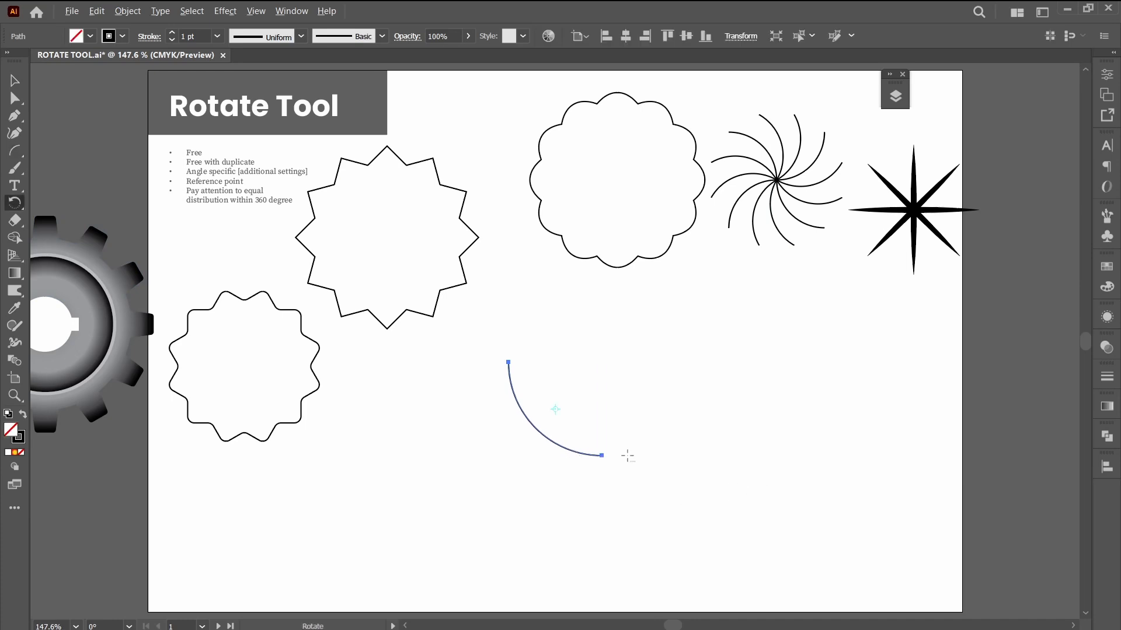
left_click(631, 457, "alt")
type("30")
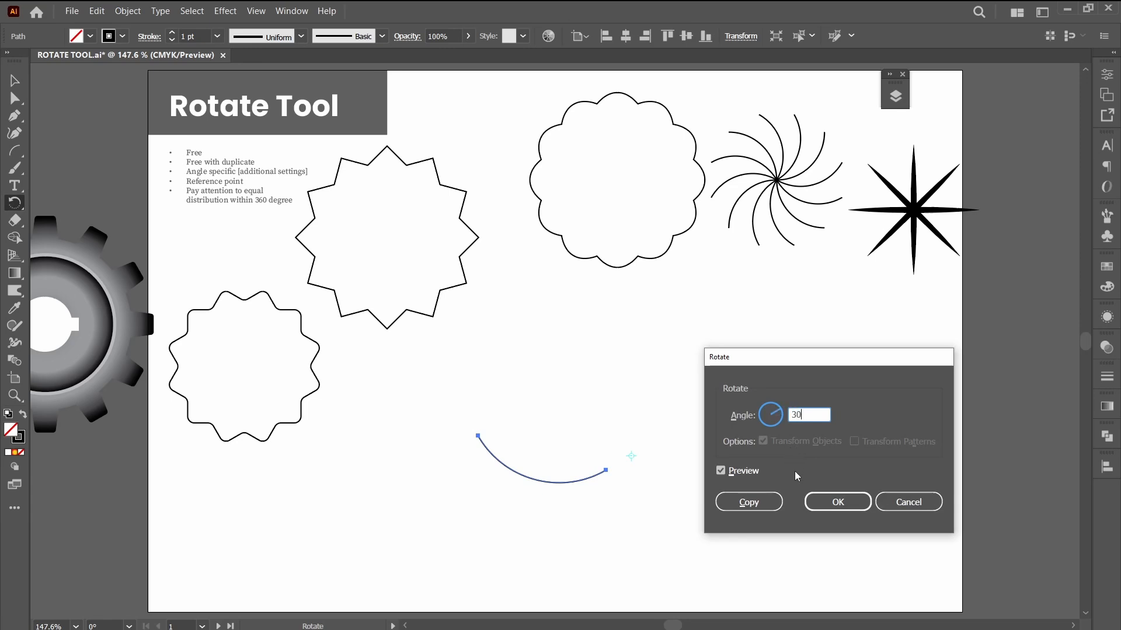
left_click(748, 502)
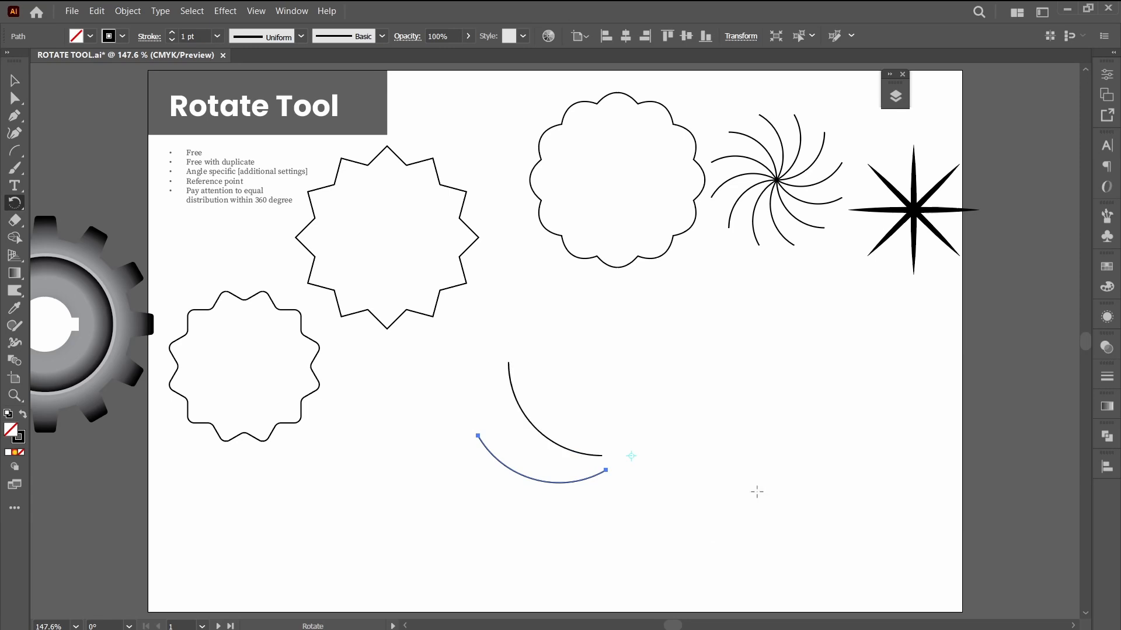
Repeat the 30° rotated copy of the arc ten times to complete the spiral with an open centre
key("ctrl+d")
key("ctrl+d")
key("ctrl+d")
key("ctrl+d")
key("ctrl+d")
key("ctrl+d")
key("ctrl+d")
key("ctrl+d")
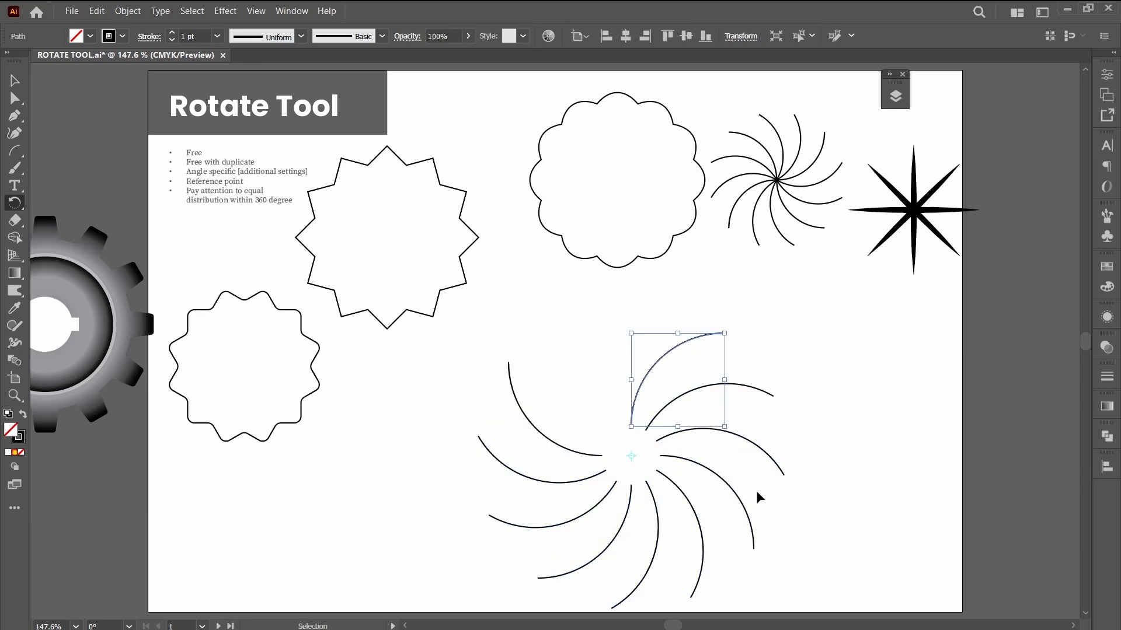
key("ctrl+d")
key("ctrl+d")
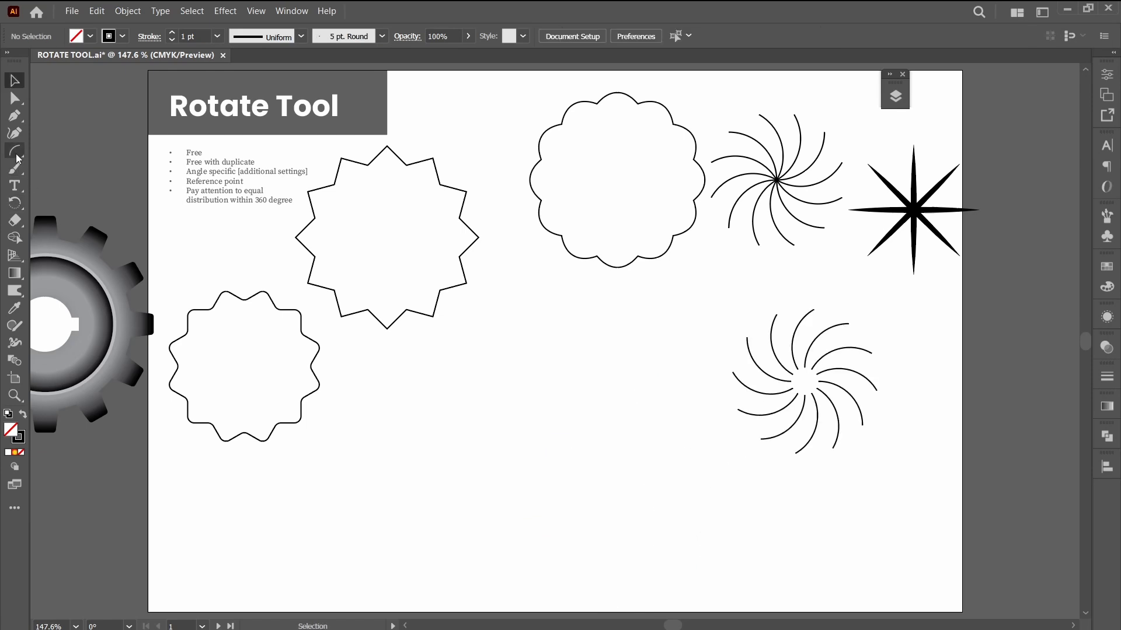
Draw a larger quarter-circle arc in the empty area and rotate a copy 30° about its lower end anchor
left_click(15, 150)
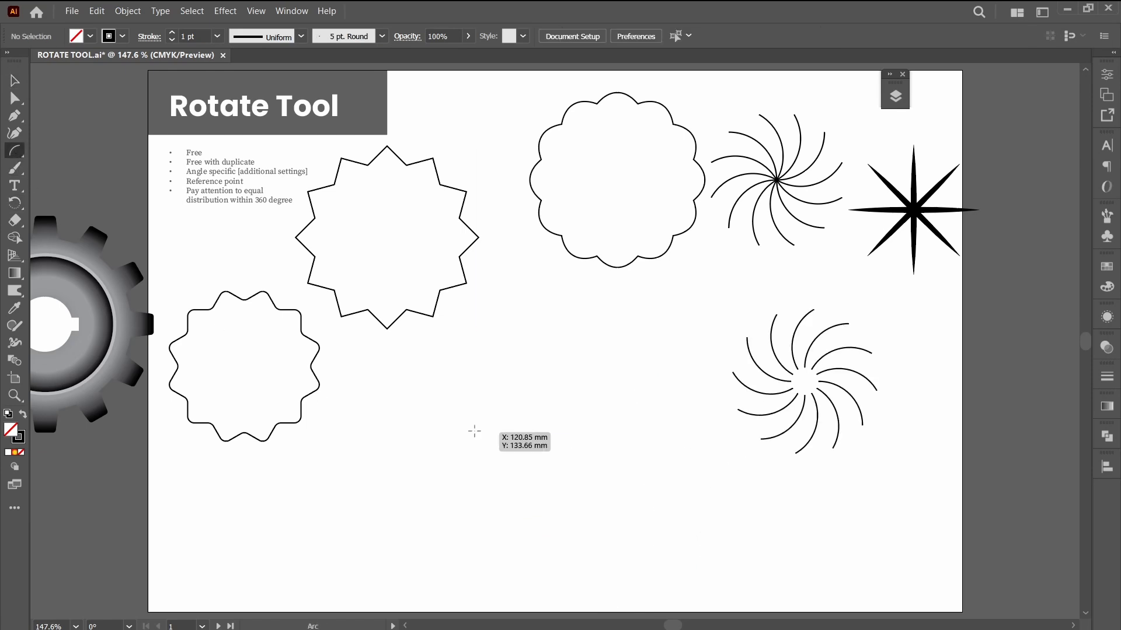
left_click_drag(428, 380, 548, 501)
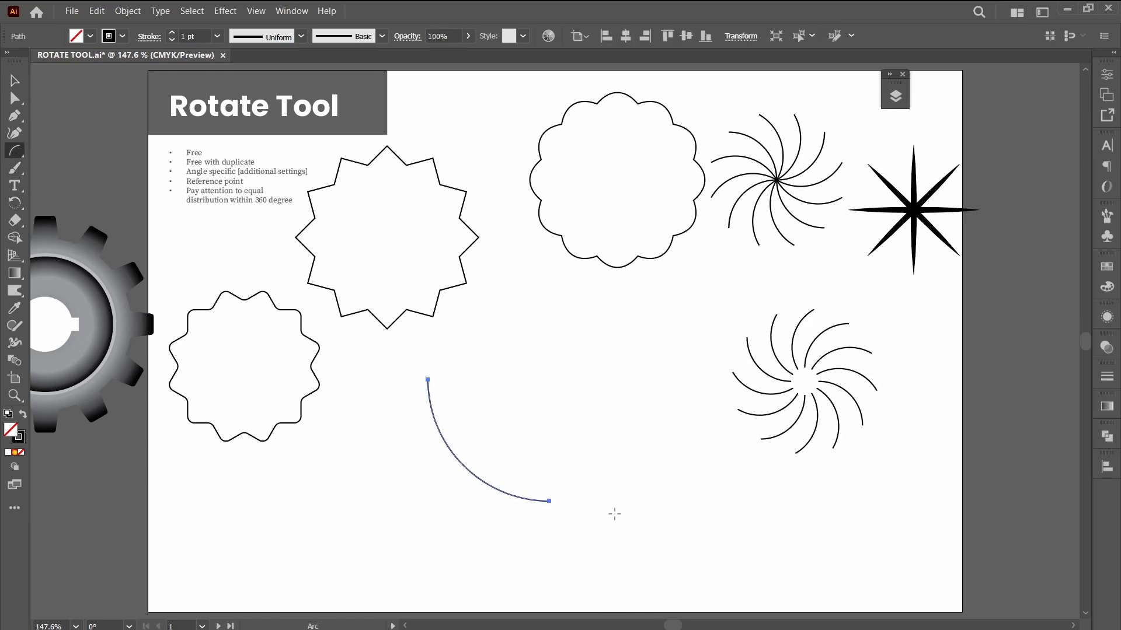
key("r")
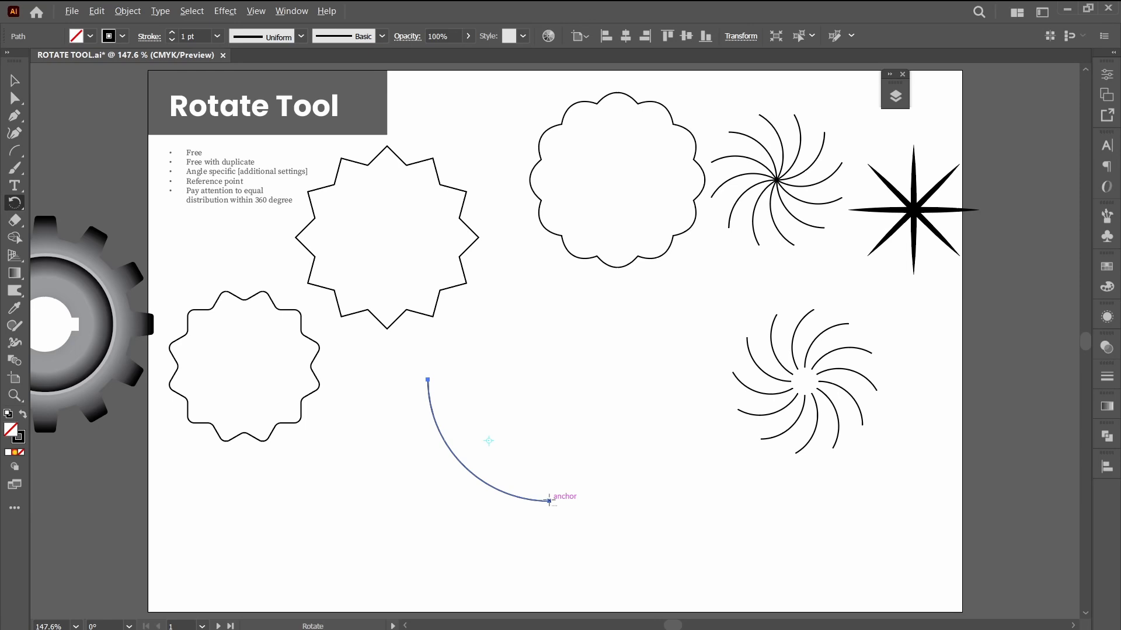
left_click(549, 501, "alt")
type("30")
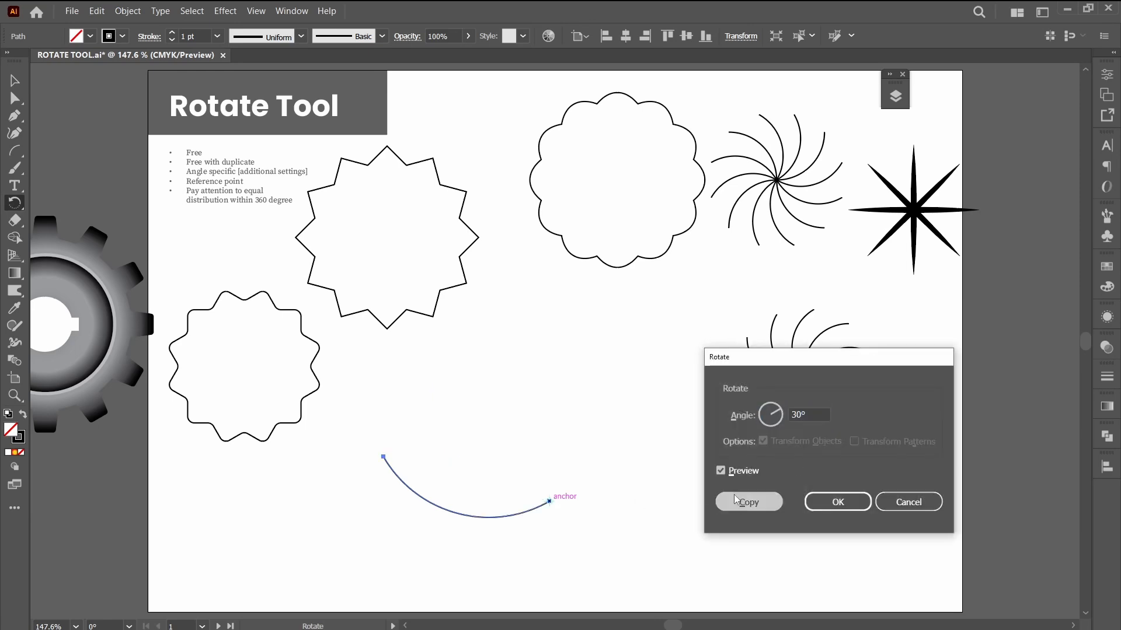
left_click(729, 497)
Repeat the 30° rotated copy ten times to complete a spiral whose arcs meet at the centre
key("ctrl+d")
key("ctrl+d")
key("ctrl+d")
key("ctrl+d")
key("ctrl+d")
key("ctrl+d")
key("ctrl+d")
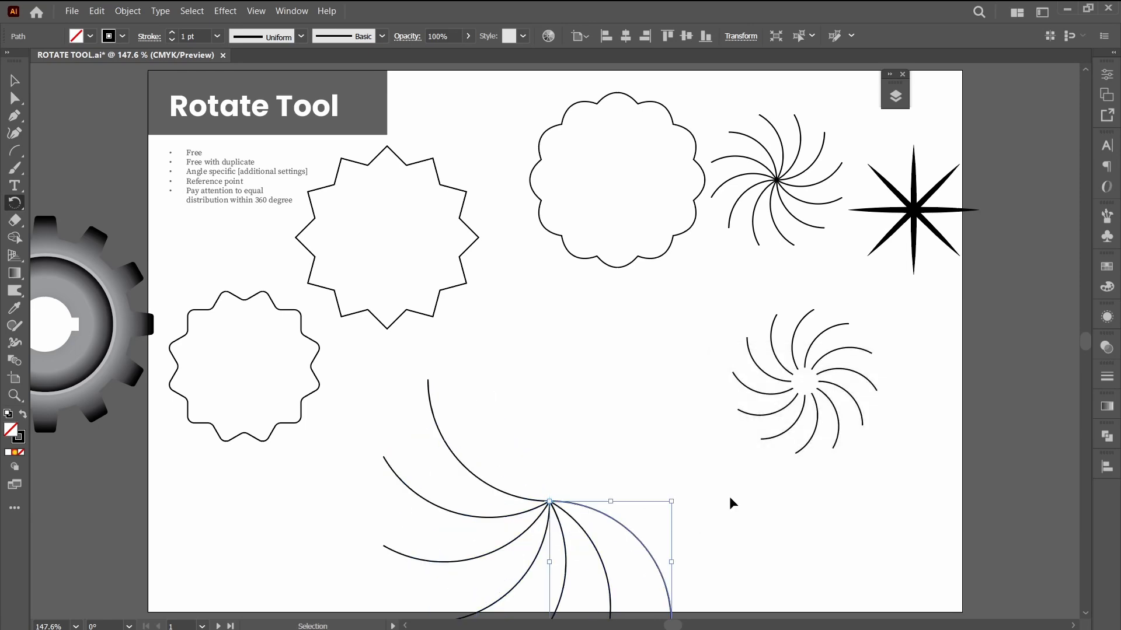
key("ctrl+d")
key("ctrl+d")
key("ctrl+d")
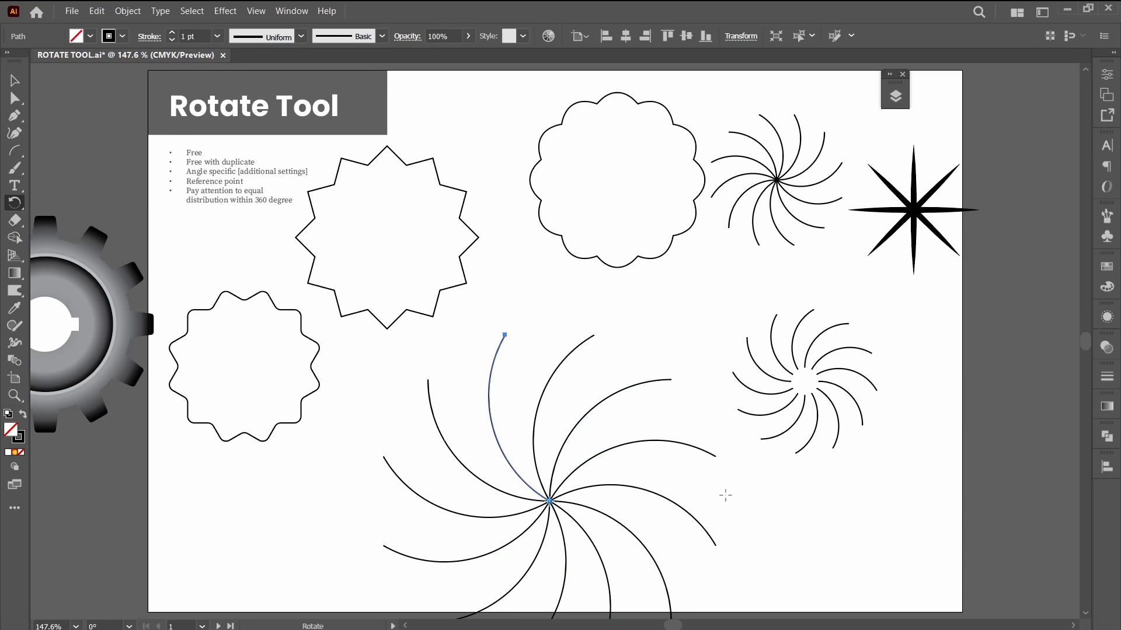
Scale down and reposition the large closed-centre spiral, and delete it
key("v")
left_click_drag(316, 431, 709, 571)
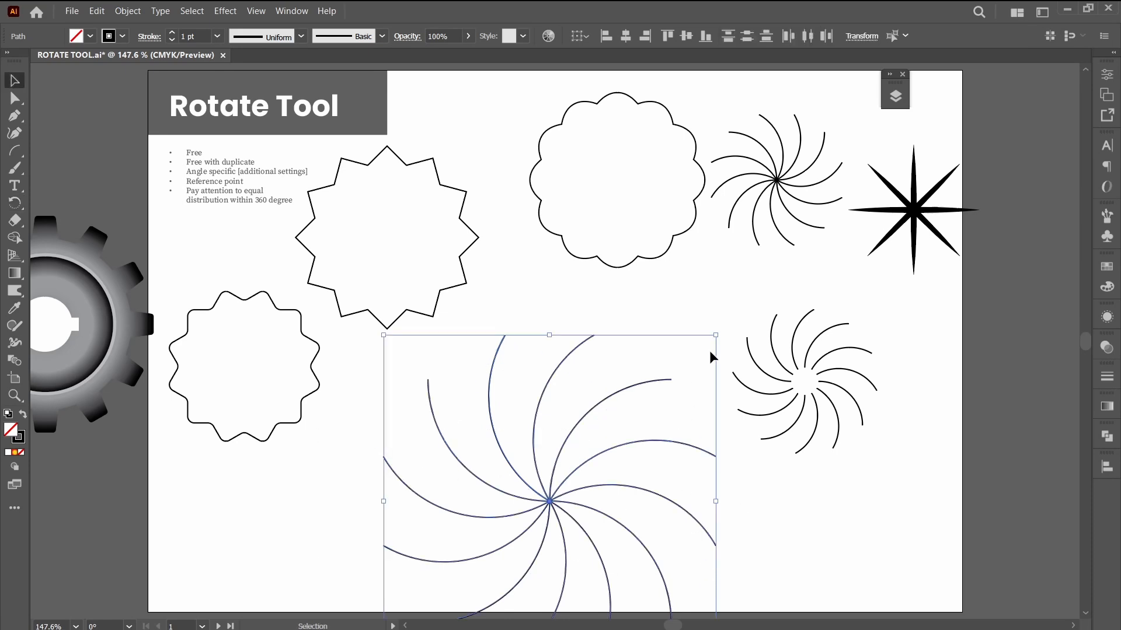
left_click_drag(716, 337, 613, 437)
left_click_drag(498, 546, 533, 395)
key("Delete")
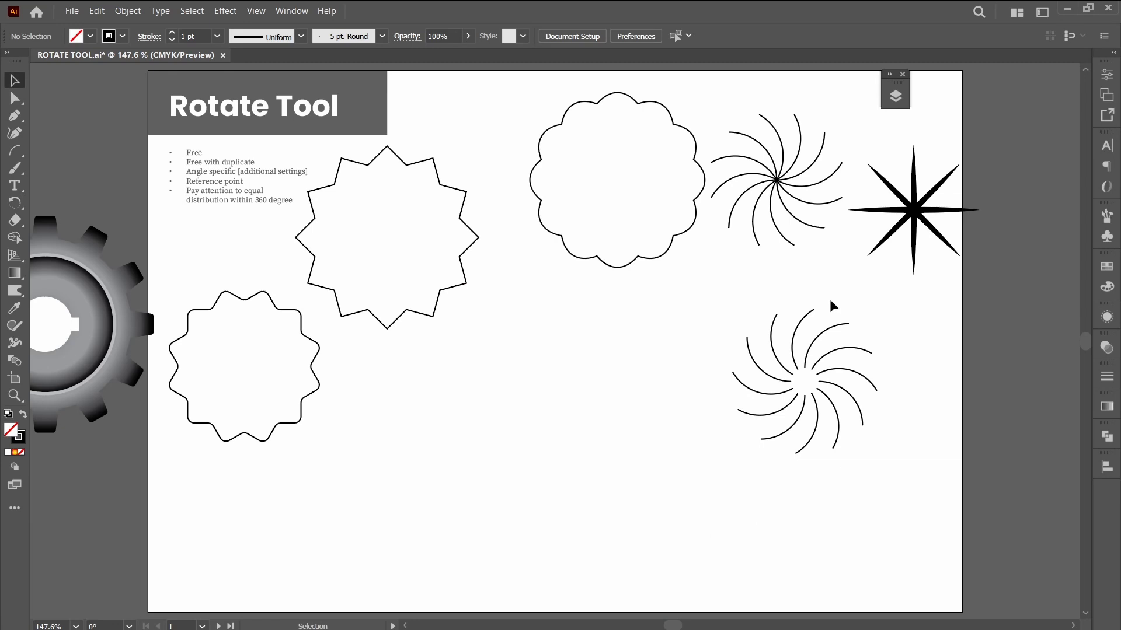
Draw a vertical line in the empty area with a 6 pt stroke and the width profile tapered at both ends
key("backslash")
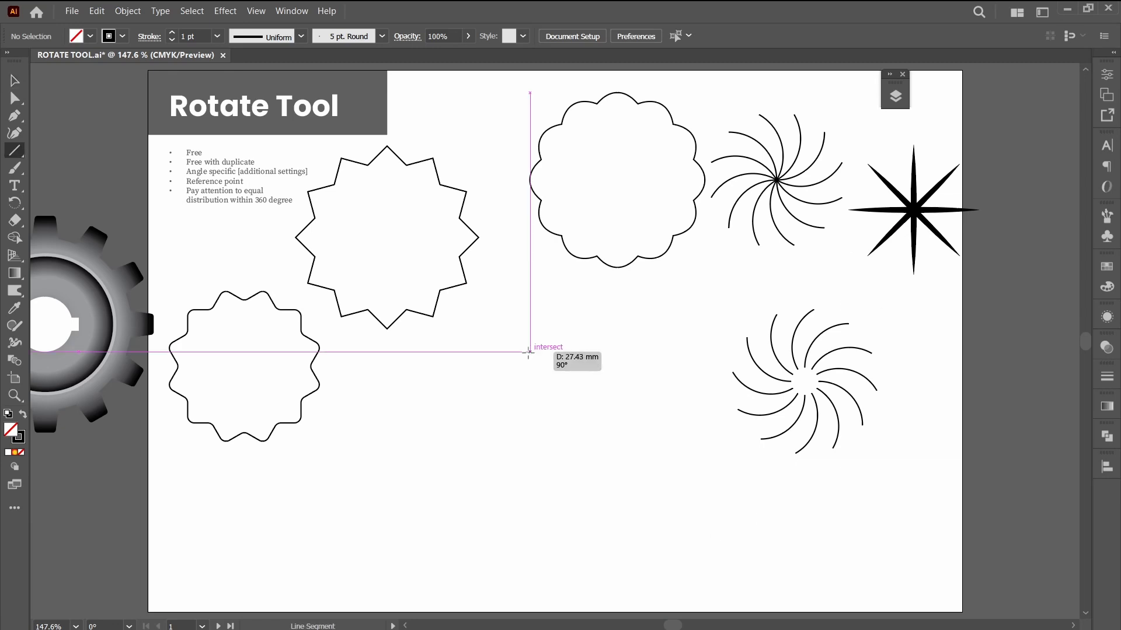
left_click_drag(529, 352, 529, 500)
key("v")
left_click(216, 38)
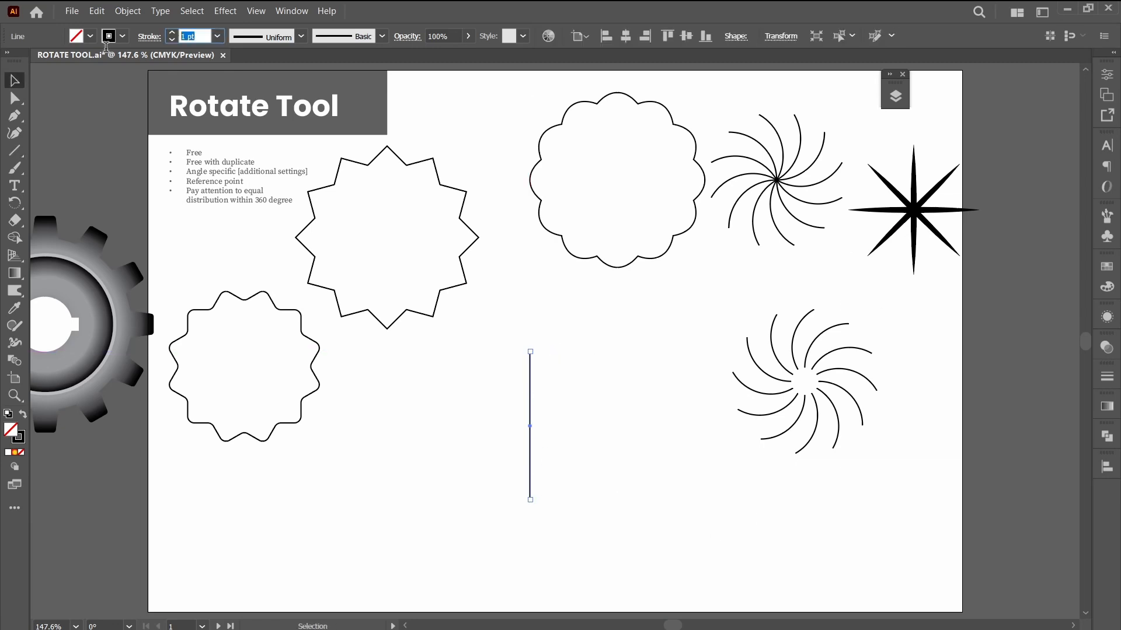
type("6")
key("Return")
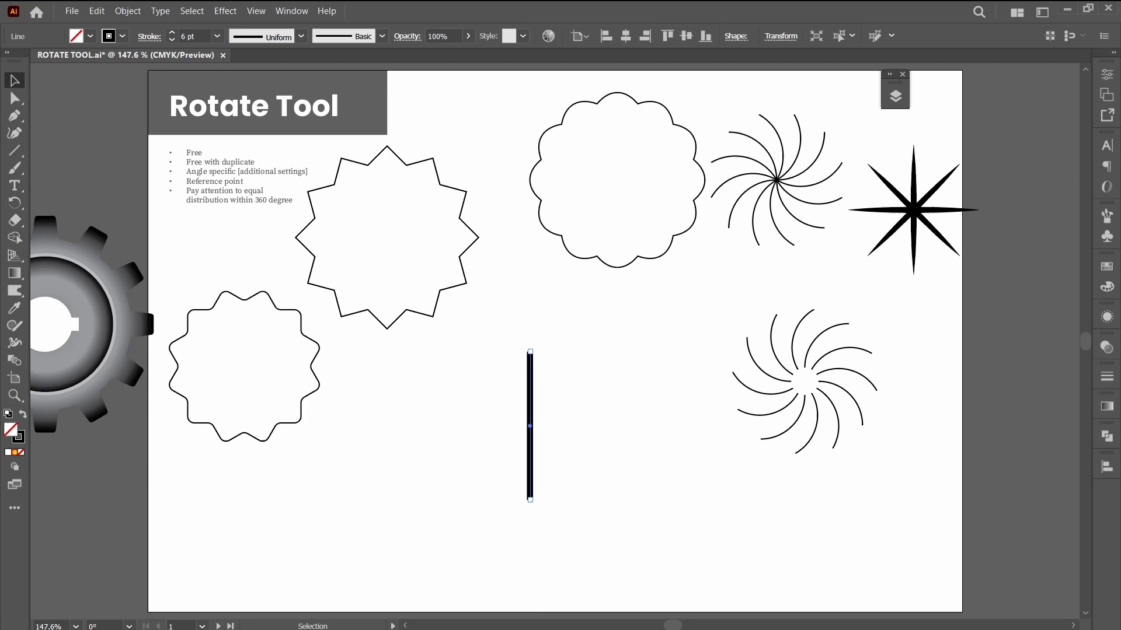
left_click(301, 36)
left_click(253, 76)
Rotate copies of the tapered line about its centre in 45° increments to form an eight-pointed star
key("r")
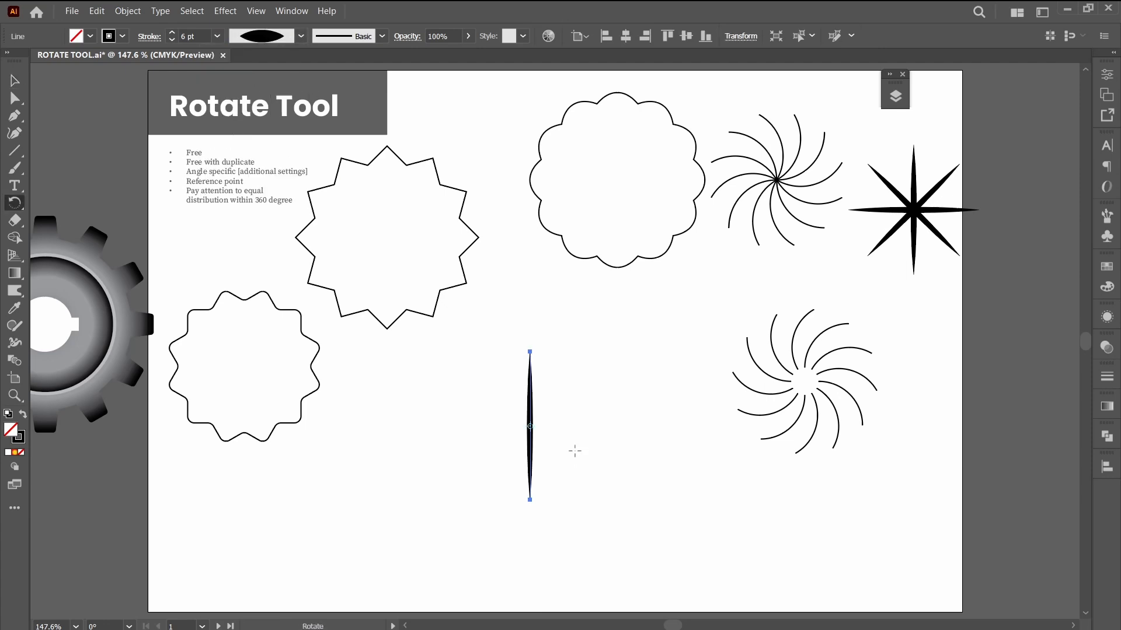
key("Return")
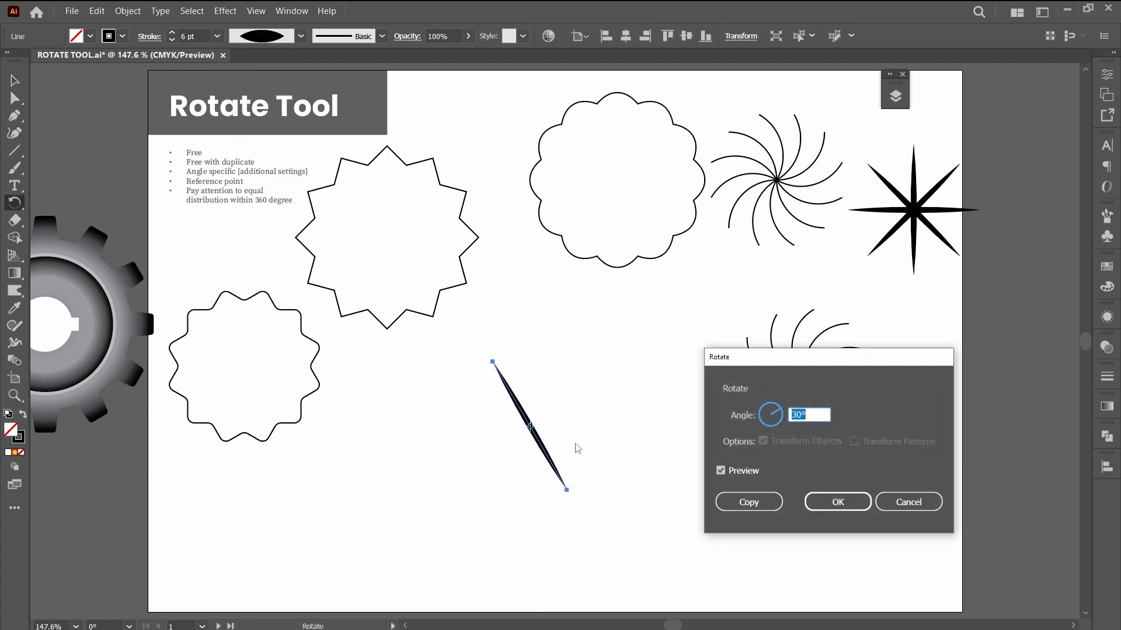
type("45")
left_click(749, 502)
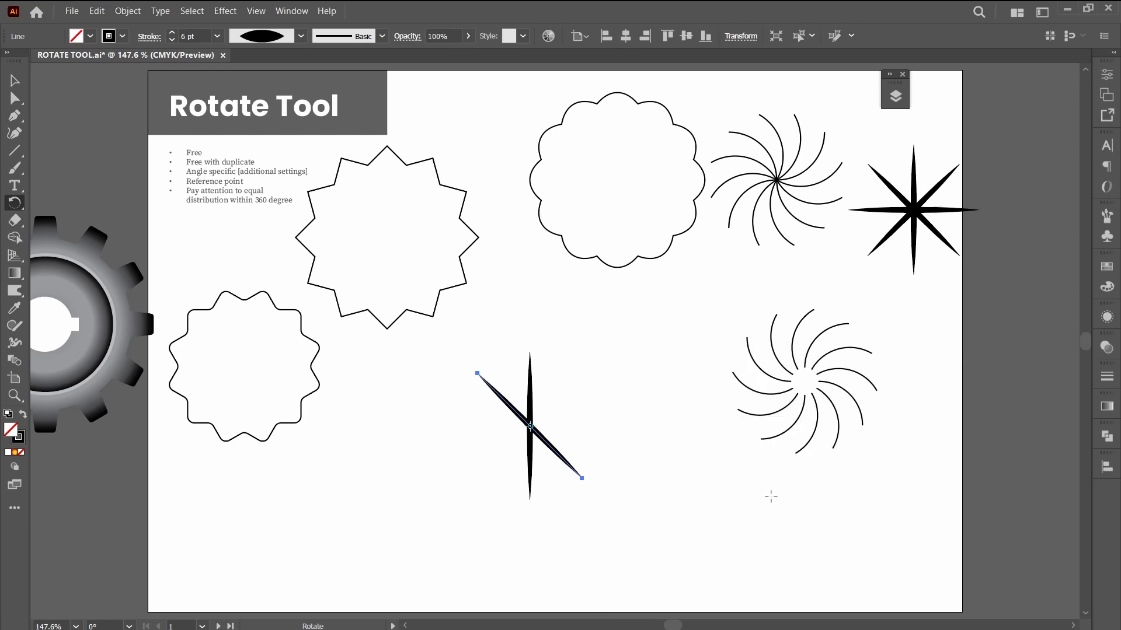
key("ctrl+d")
key("ctrl+d")
key("ctrl+d")
key("v")
left_click(771, 497)
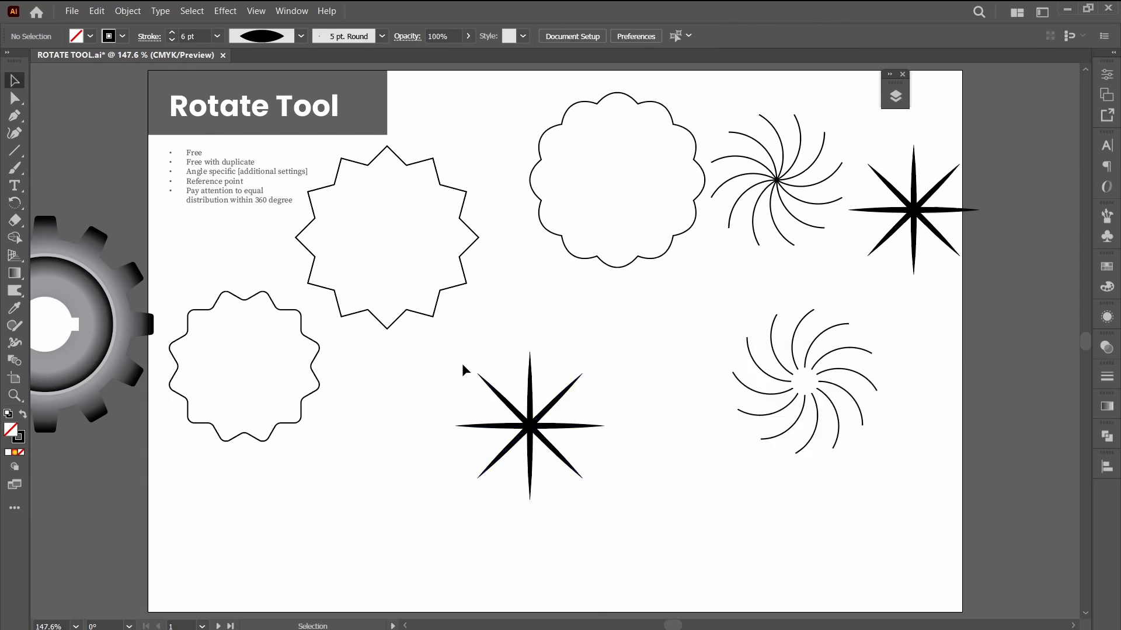